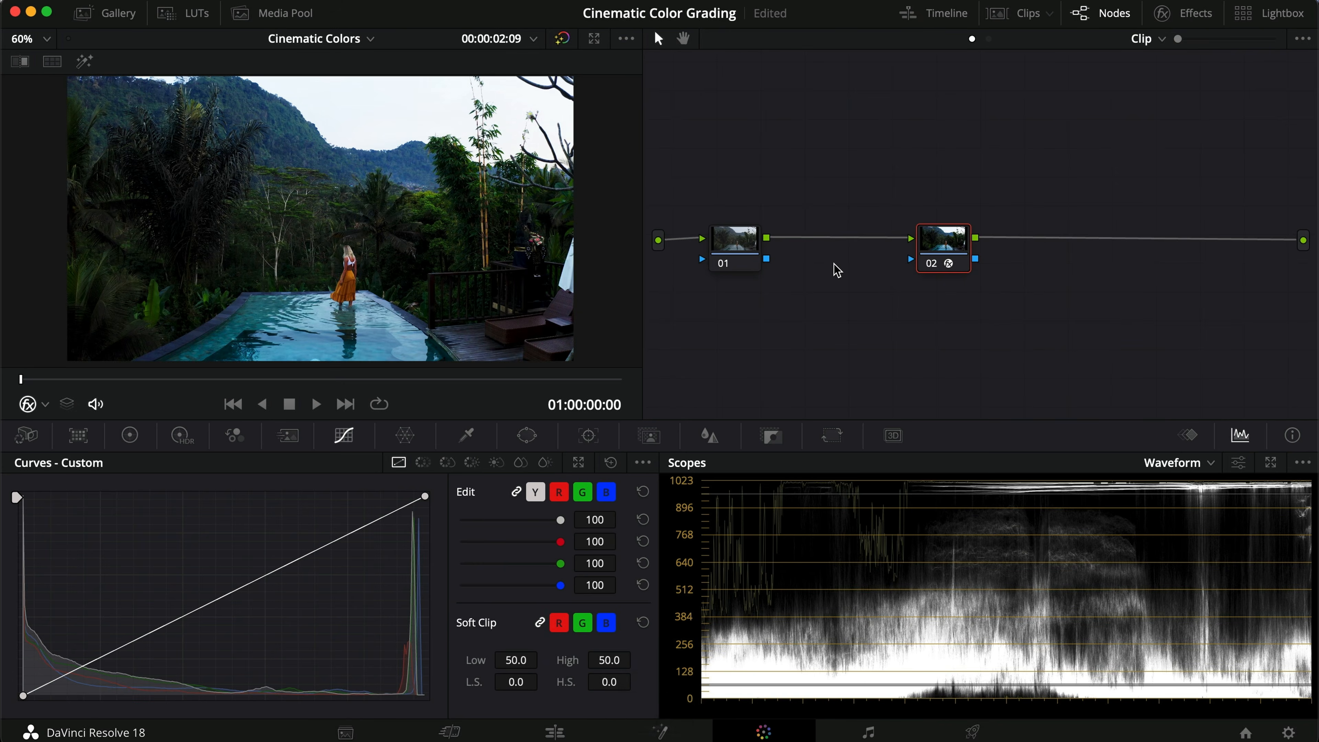
Step: Spread the existing nodes apart and add three serial nodes, arranging the new nodes in two rows of two
left_click_drag(950, 249, 1090, 377)
left_click_drag(732, 253, 765, 177)
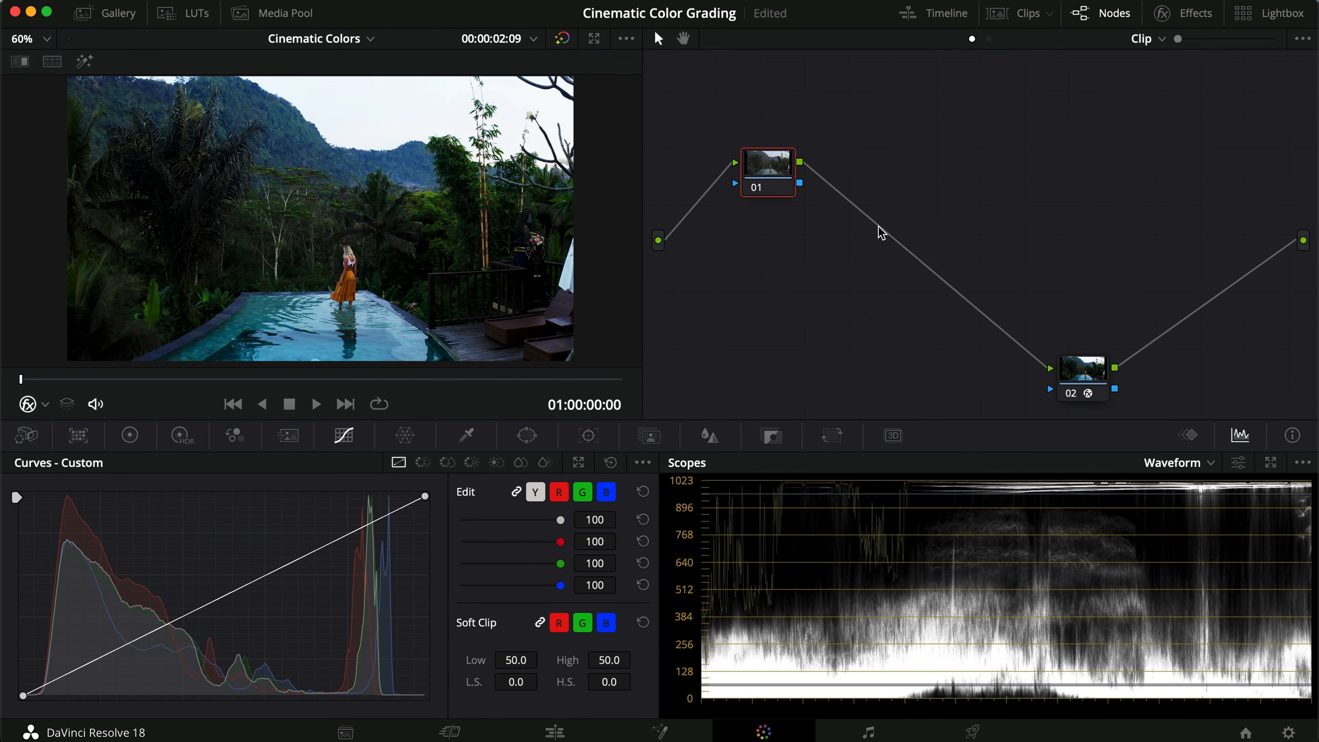
key("alt+s")
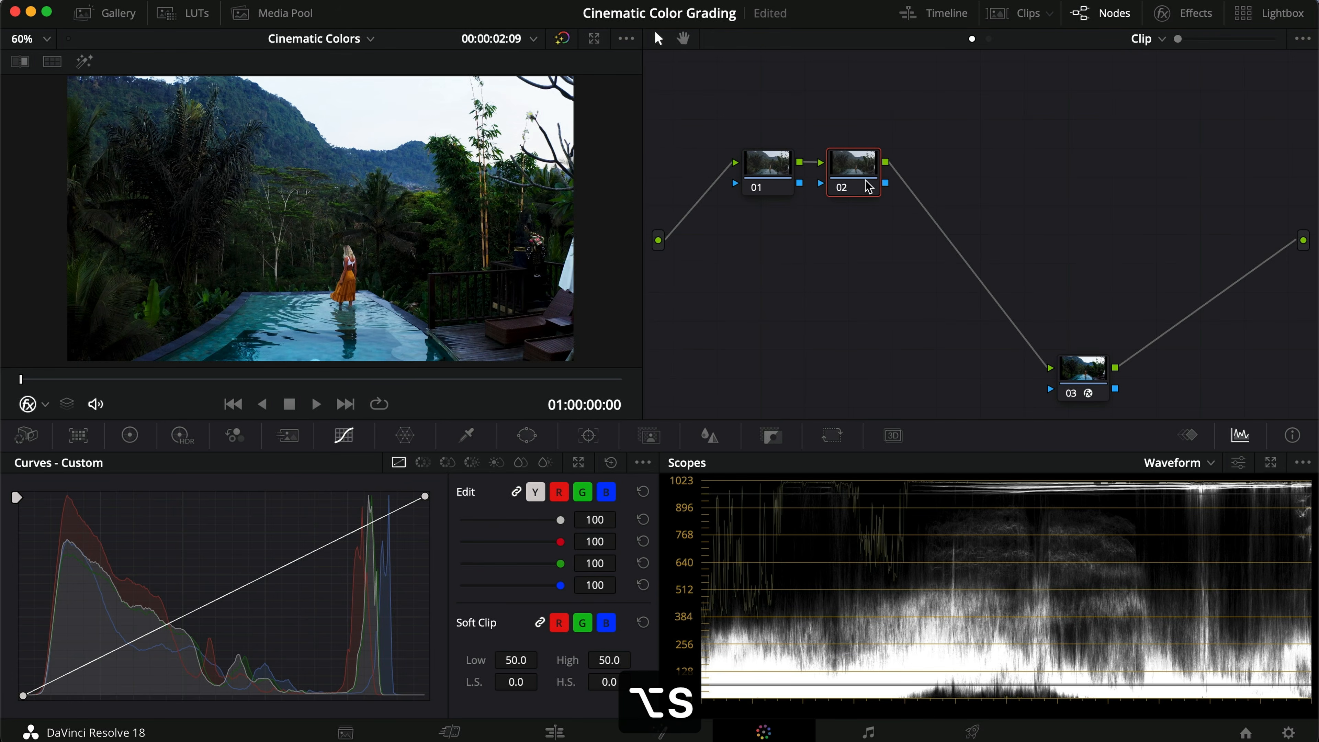
key("alt+s")
left_click_drag(929, 169, 770, 246)
key("alt+s")
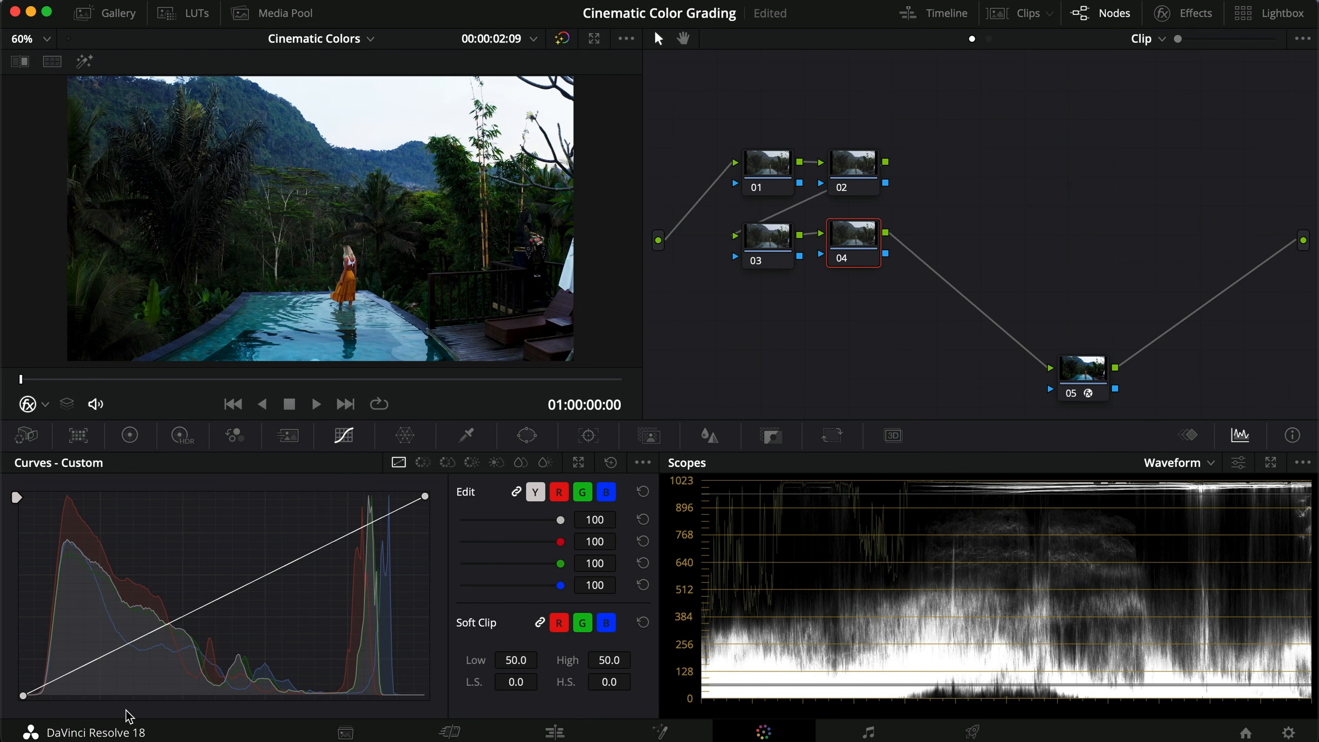
Step: On node 04, build a contrast S-curve by lowering a shadow point and raising a highlight point
left_click_drag(109, 656, 138, 654)
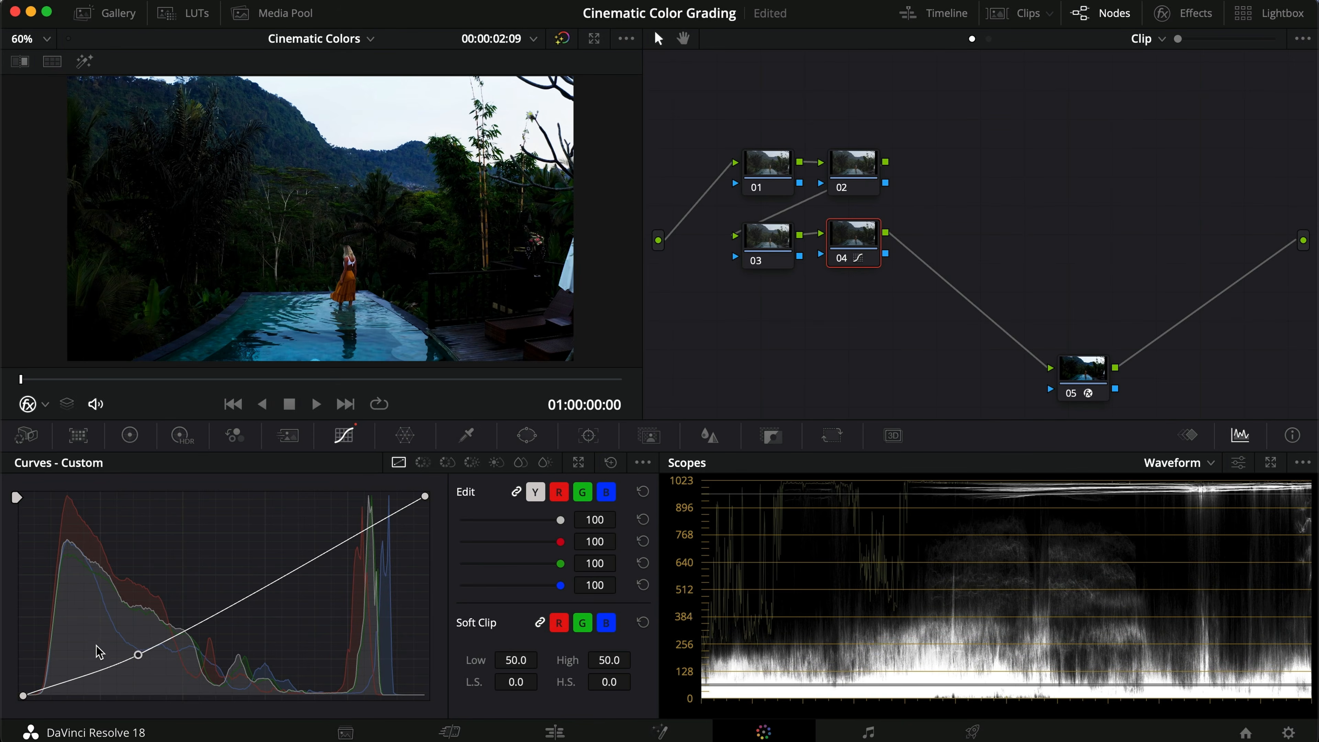
left_click_drag(308, 560, 302, 531)
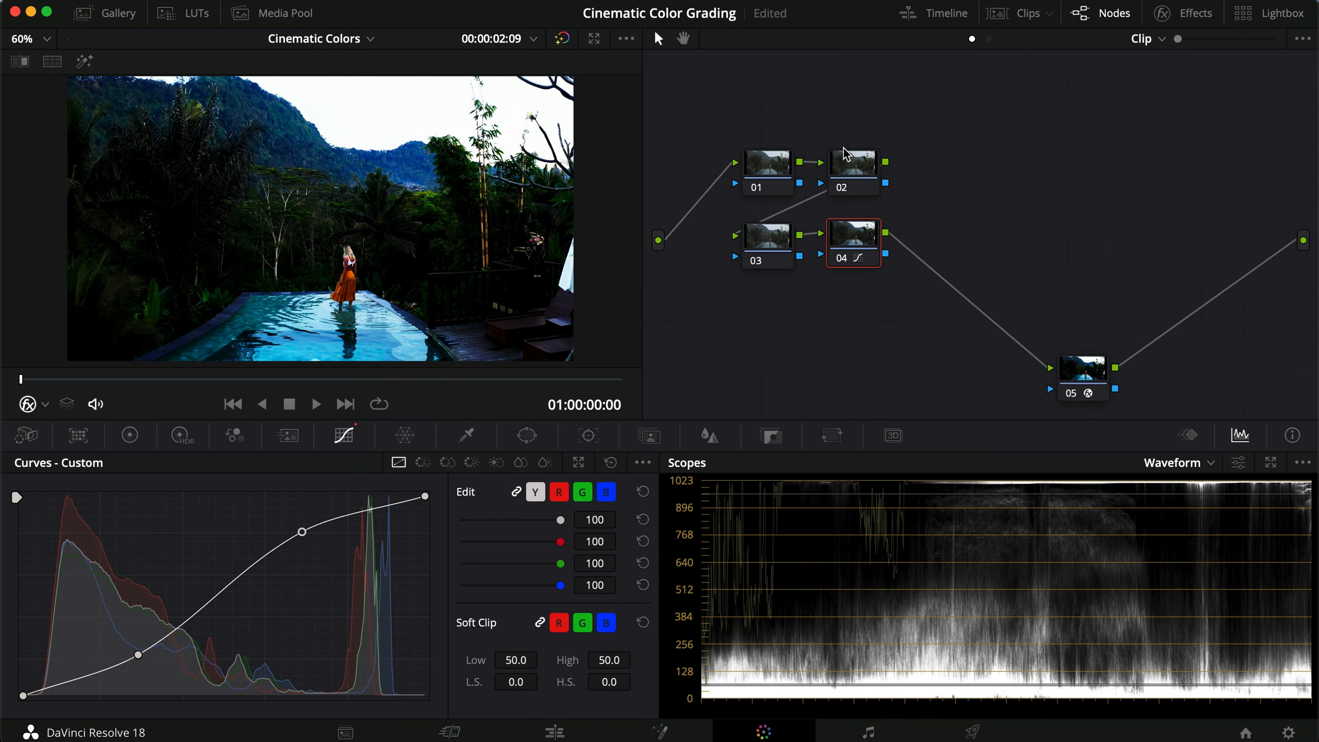
Step: Select node 02 and raise its Offset master wheel to 36.00 in the primary color wheels
left_click(855, 173)
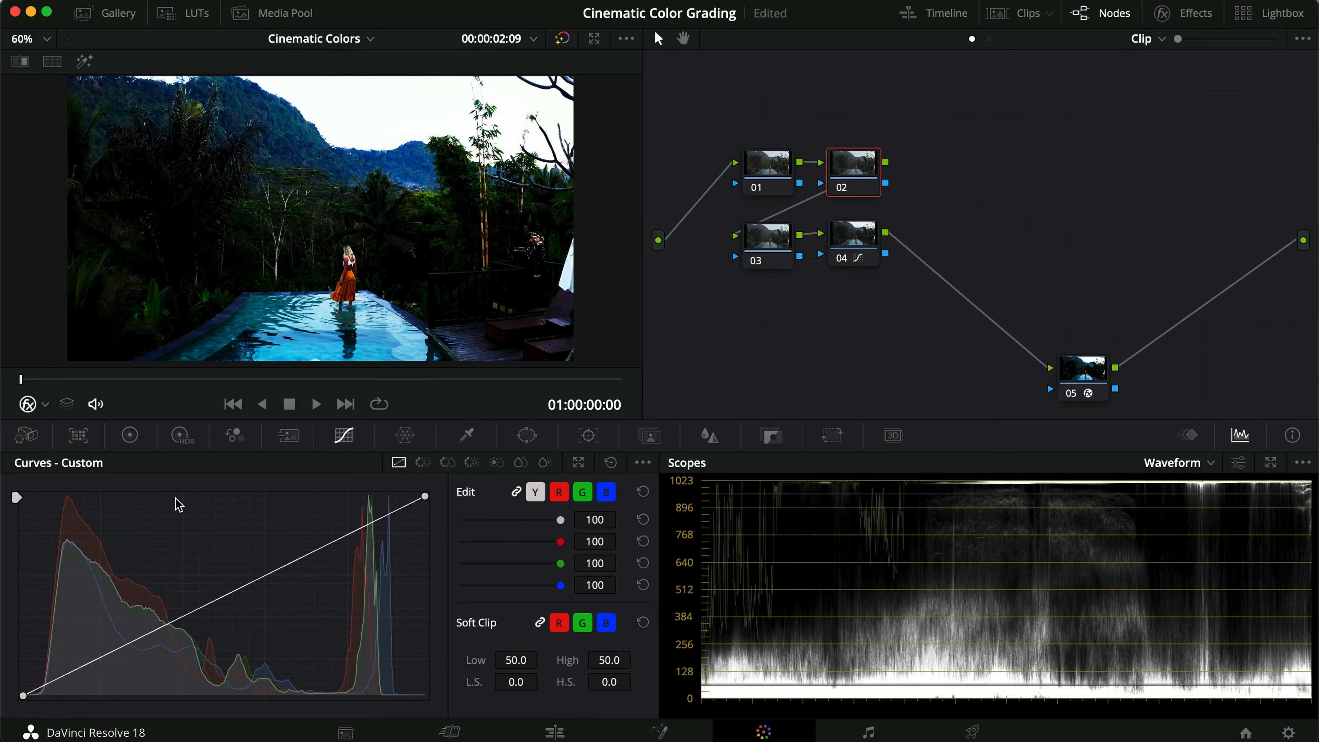
left_click(130, 435)
left_click_drag(525, 669, 827, 601)
left_click_drag(527, 674, 588, 643)
left_click_drag(972, 253, 846, 145)
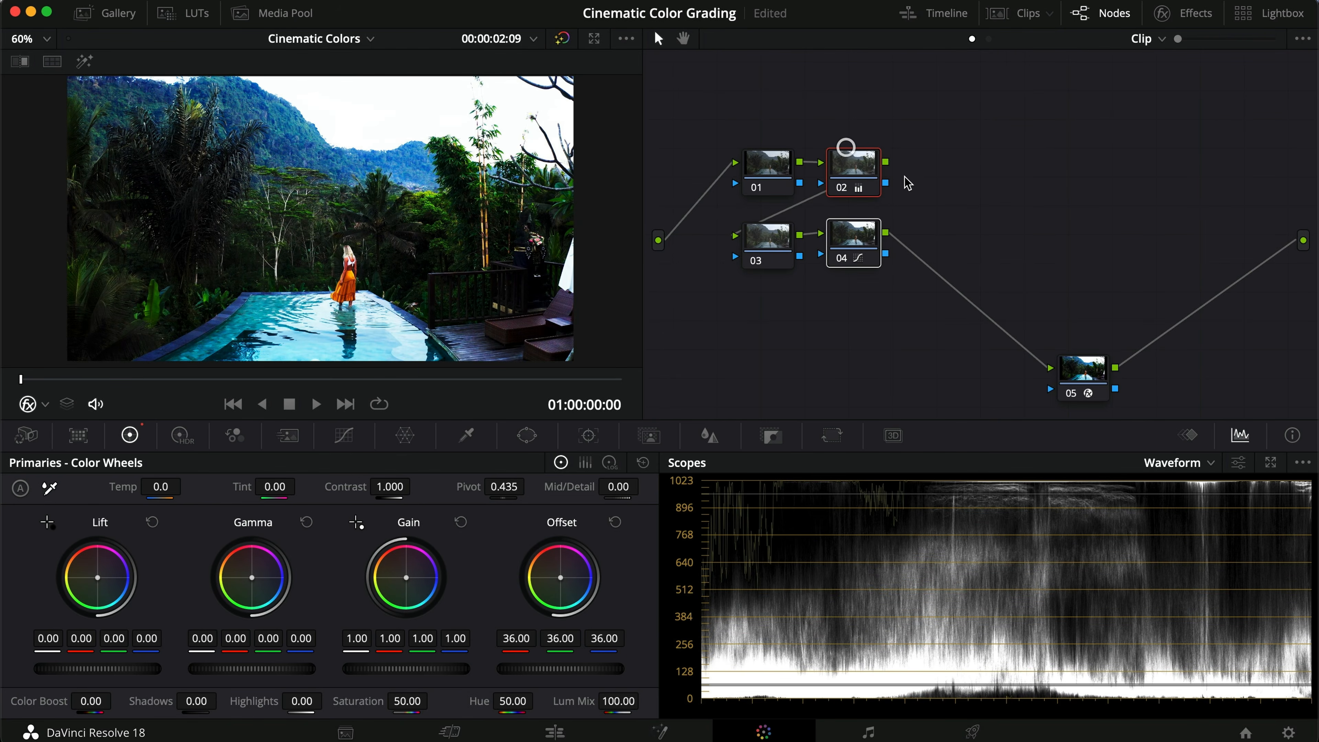
Step: Toggle node 02 on and off while zooming the viewer to compare the brightened image
key("super+d")
key("super+d")
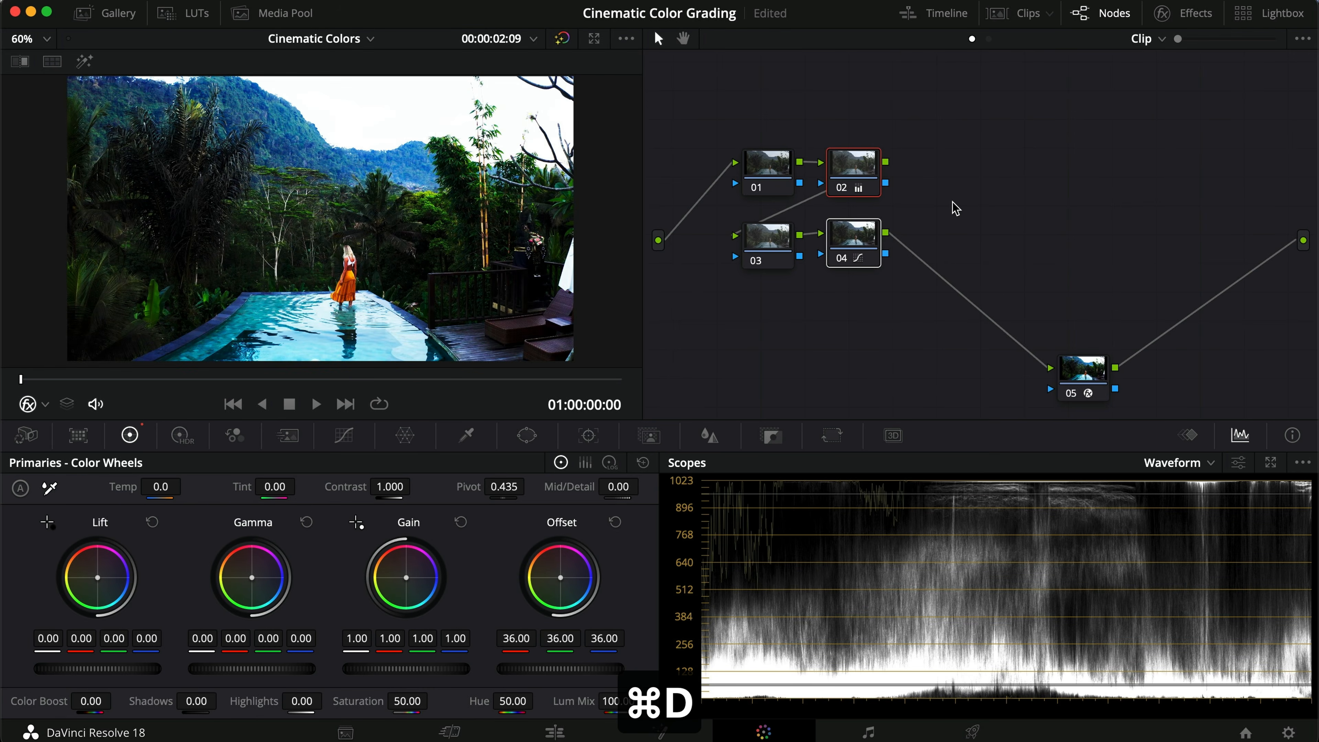
scroll(339, 298, "up", 5)
key("super+d")
key("super+d")
scroll(340, 299, "down", 6)
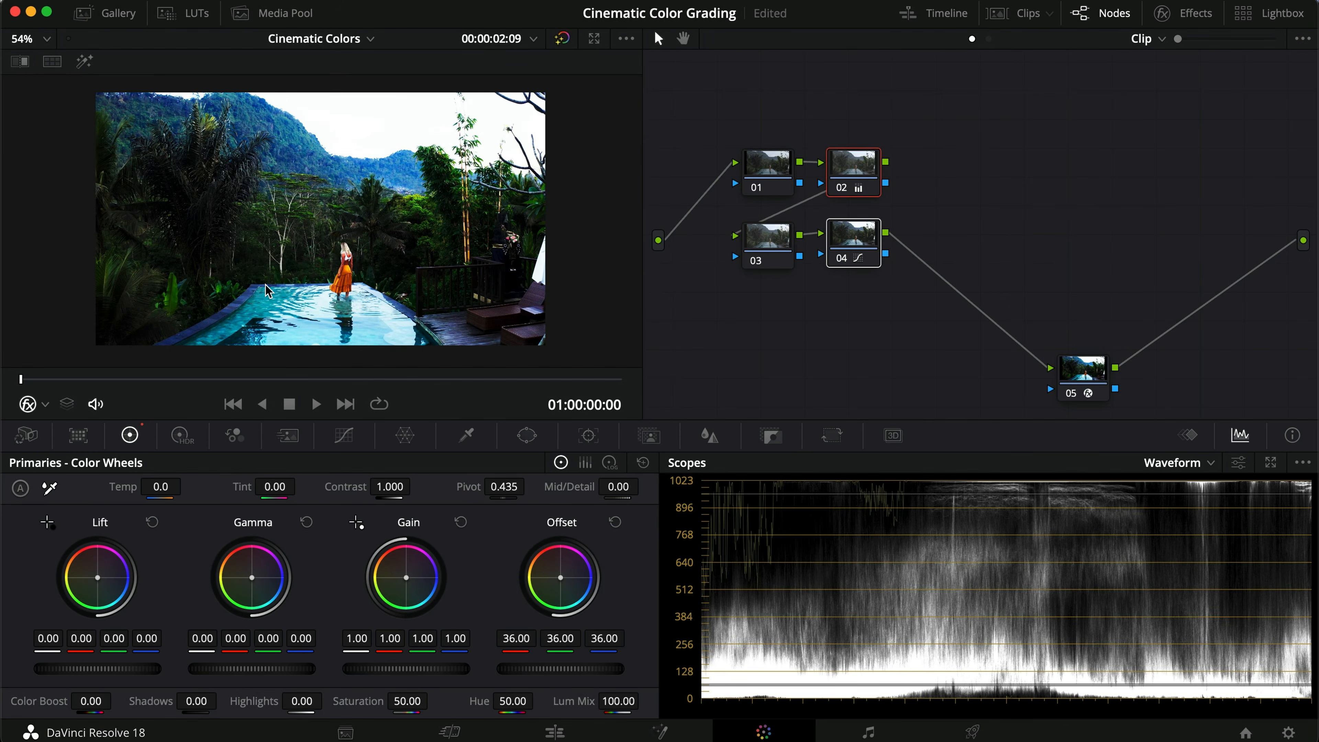
scroll(266, 289, "up", 1)
Step: On node 04's curve, lift the black point and lower the white point, then toggle the node to compare
left_click(853, 243)
left_click(343, 435)
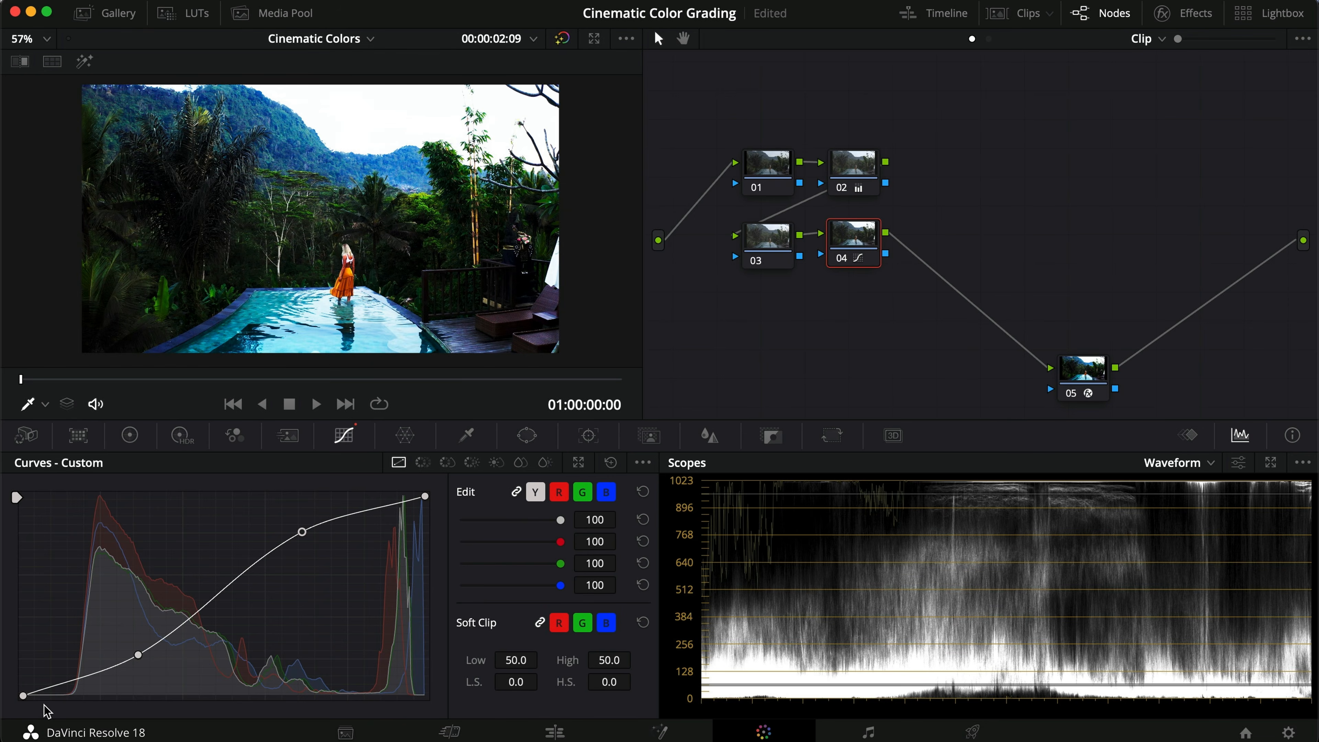
left_click_drag(23, 695, 19, 682)
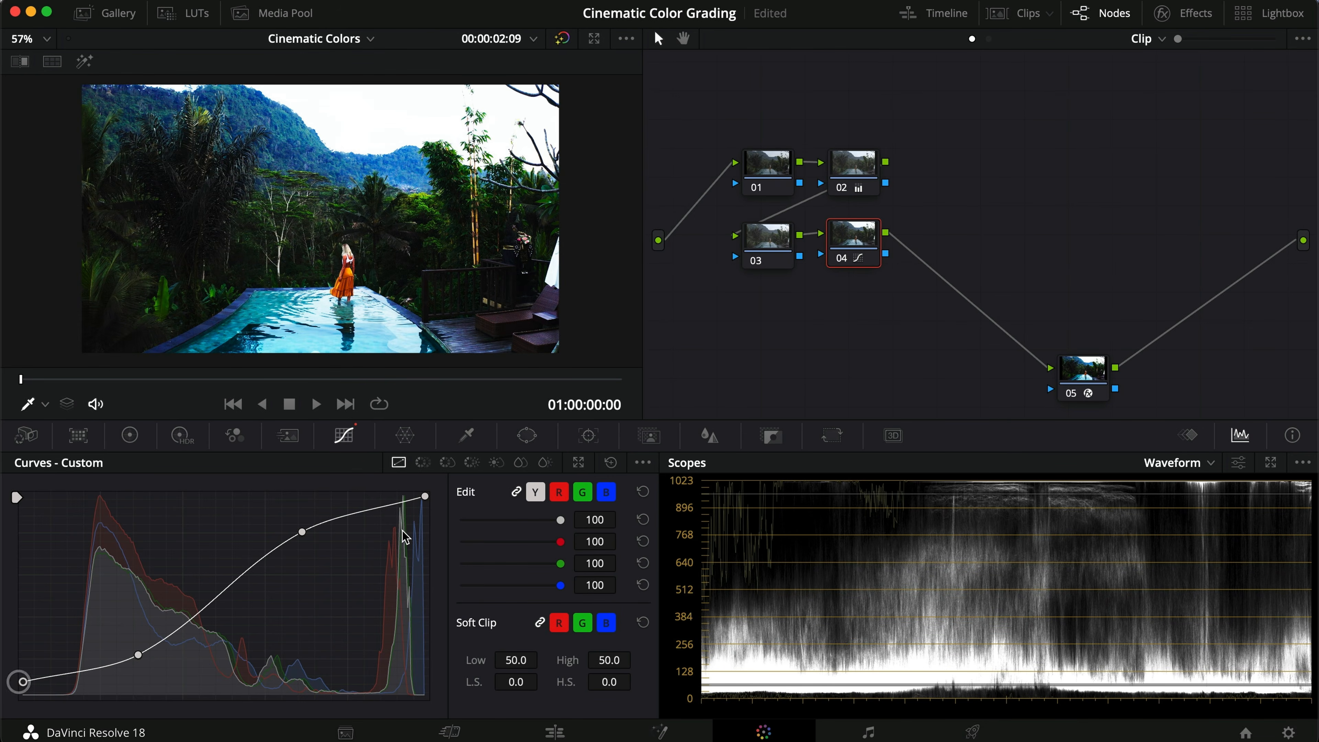
left_click_drag(424, 496, 429, 507)
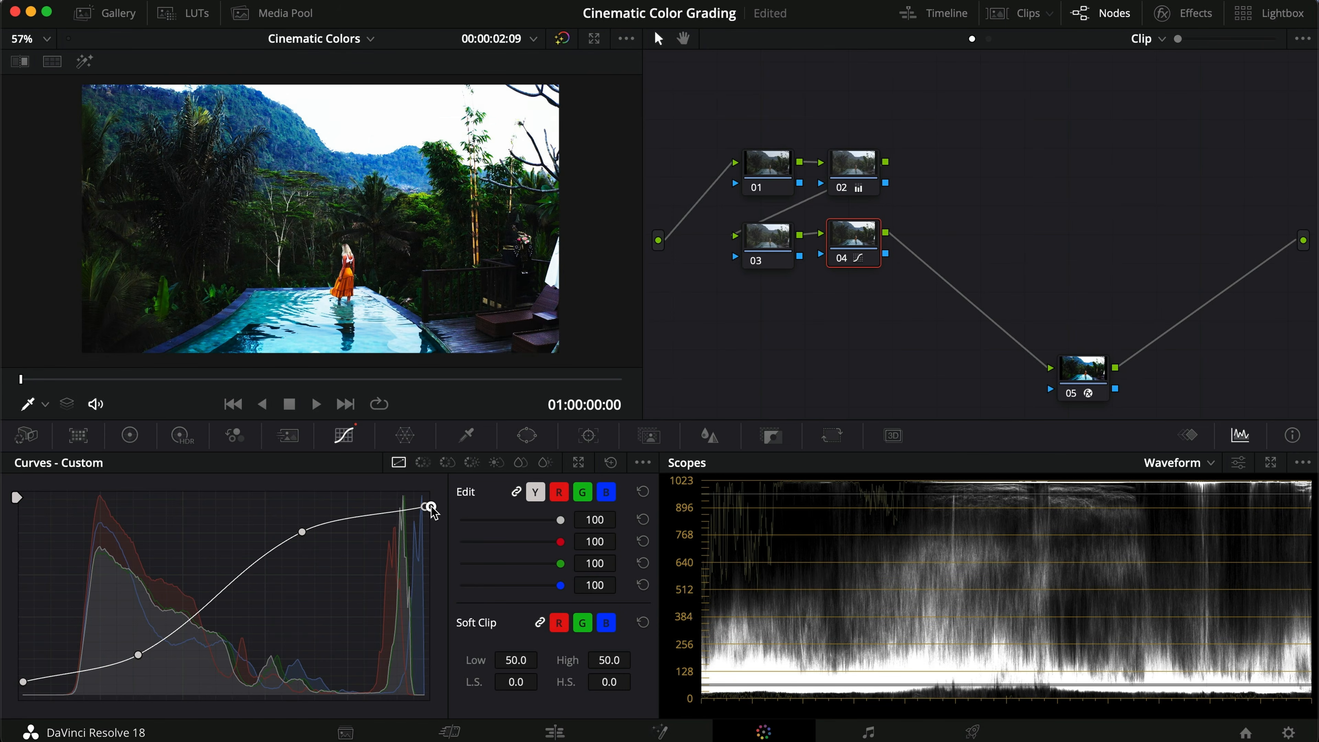
key("super+d")
key("super+d")
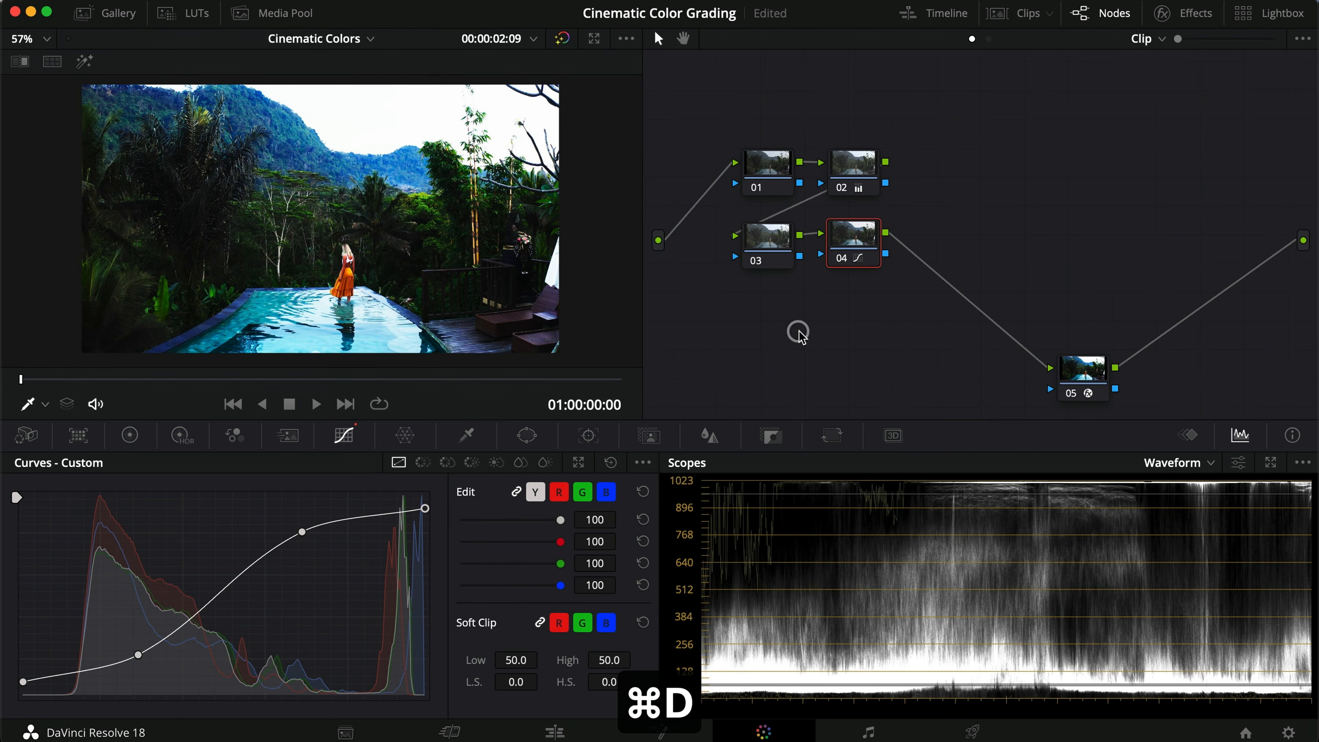
Step: On node 03, unlink the curve channels and lift the blue curve's shadows, then compare full-screen with the node toggled
left_click(775, 258)
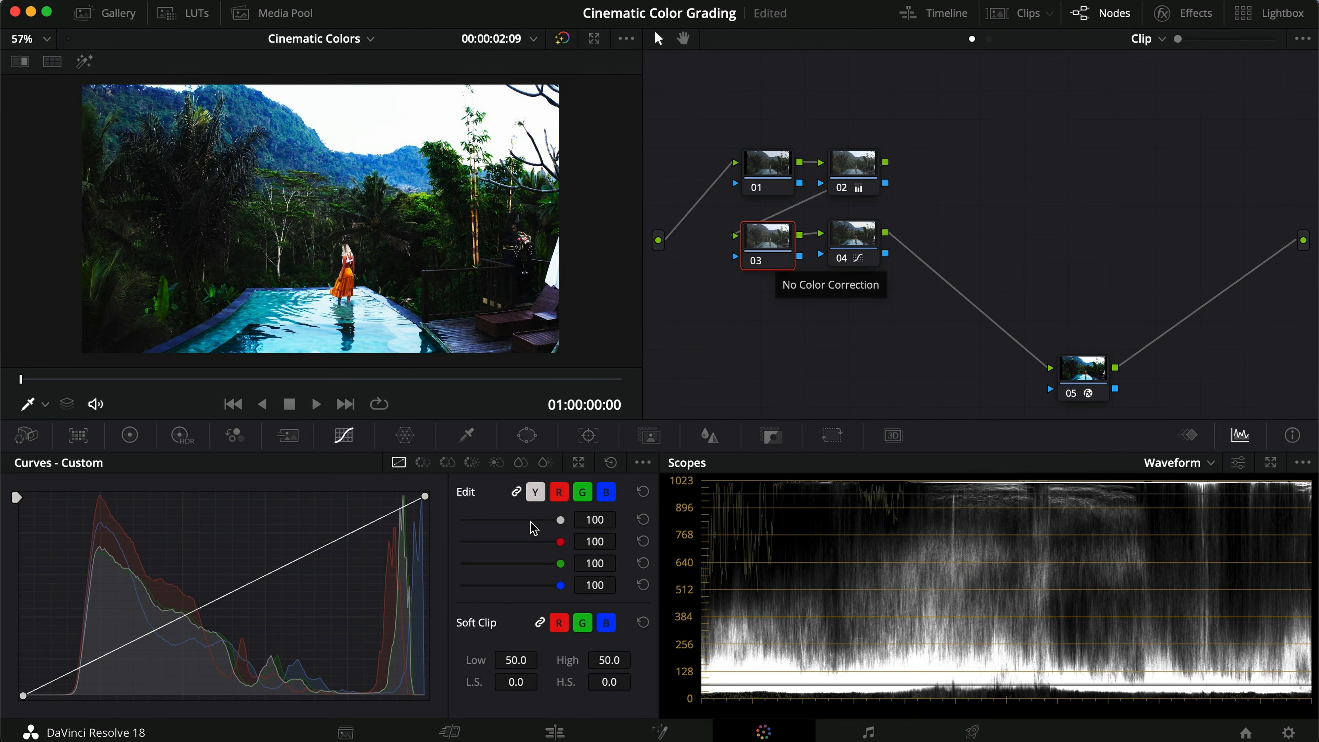
left_click(517, 494)
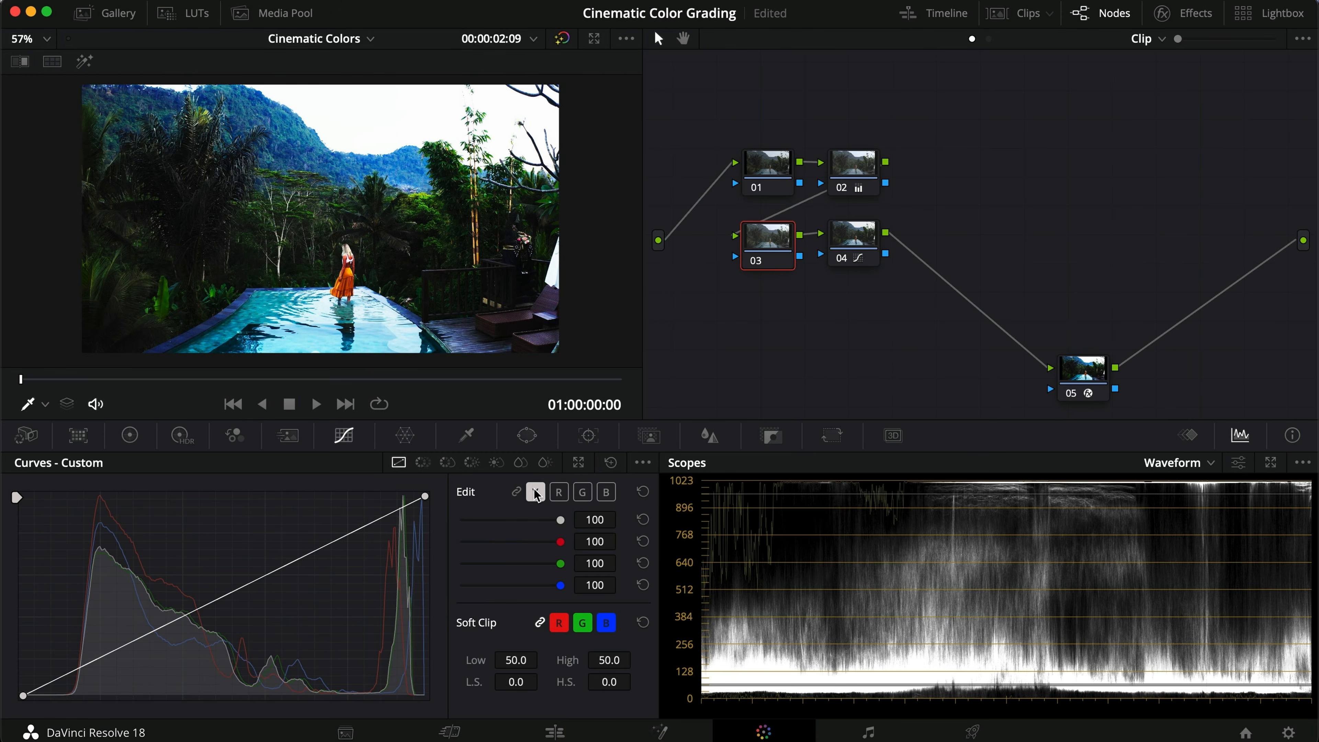
left_click(604, 496)
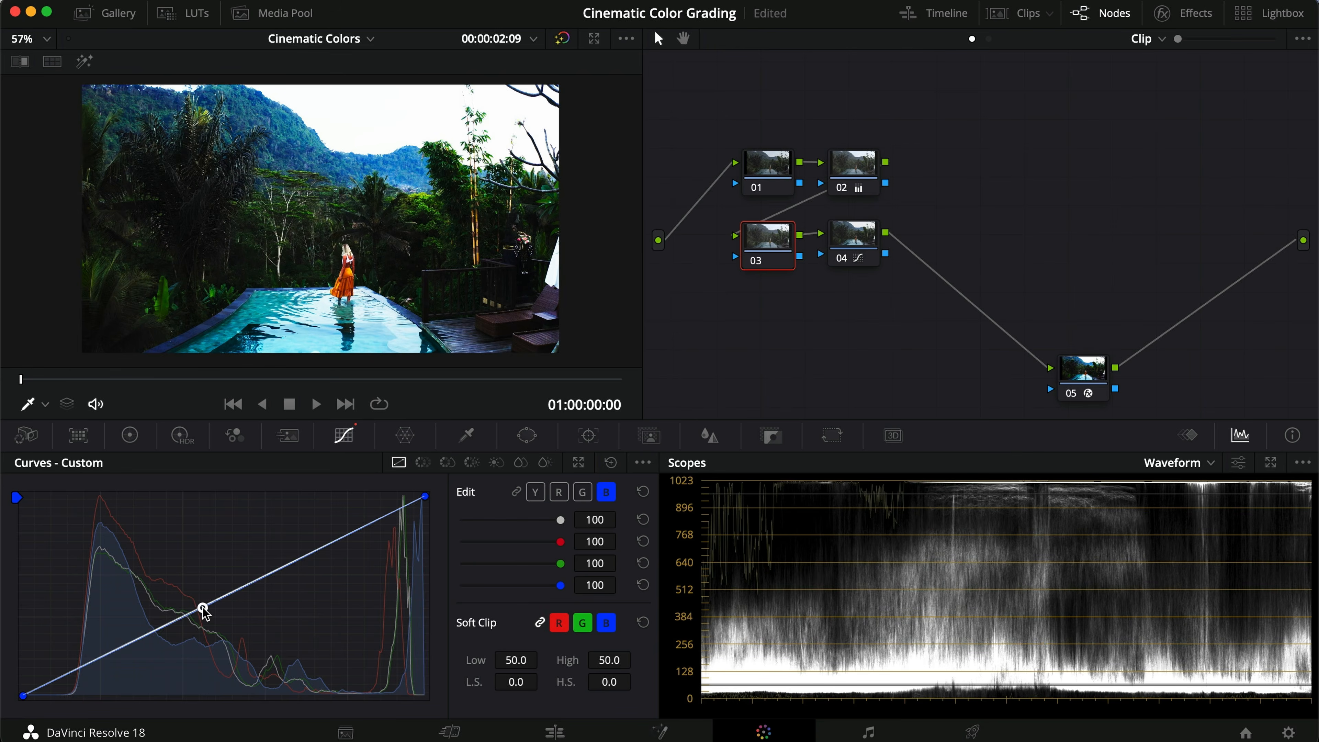
left_click(317, 549)
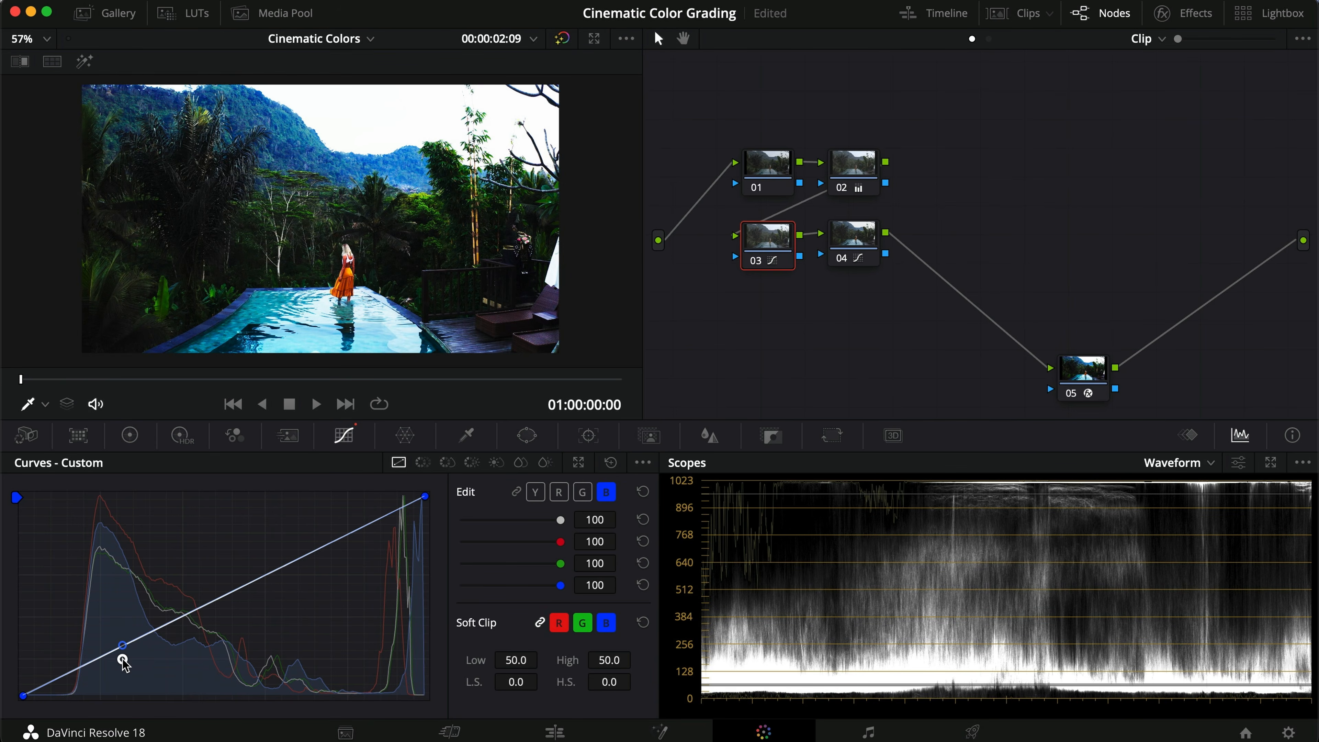
left_click_drag(71, 677, 60, 657)
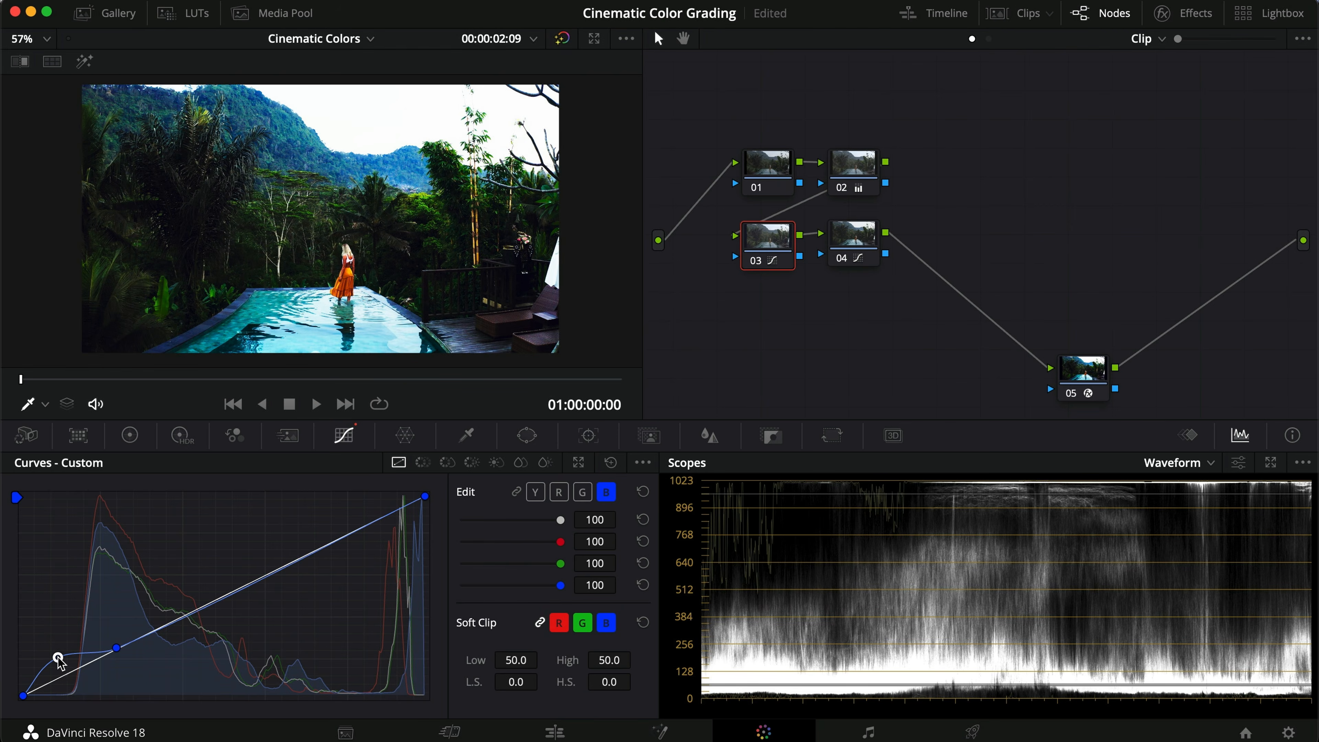
key("super+f")
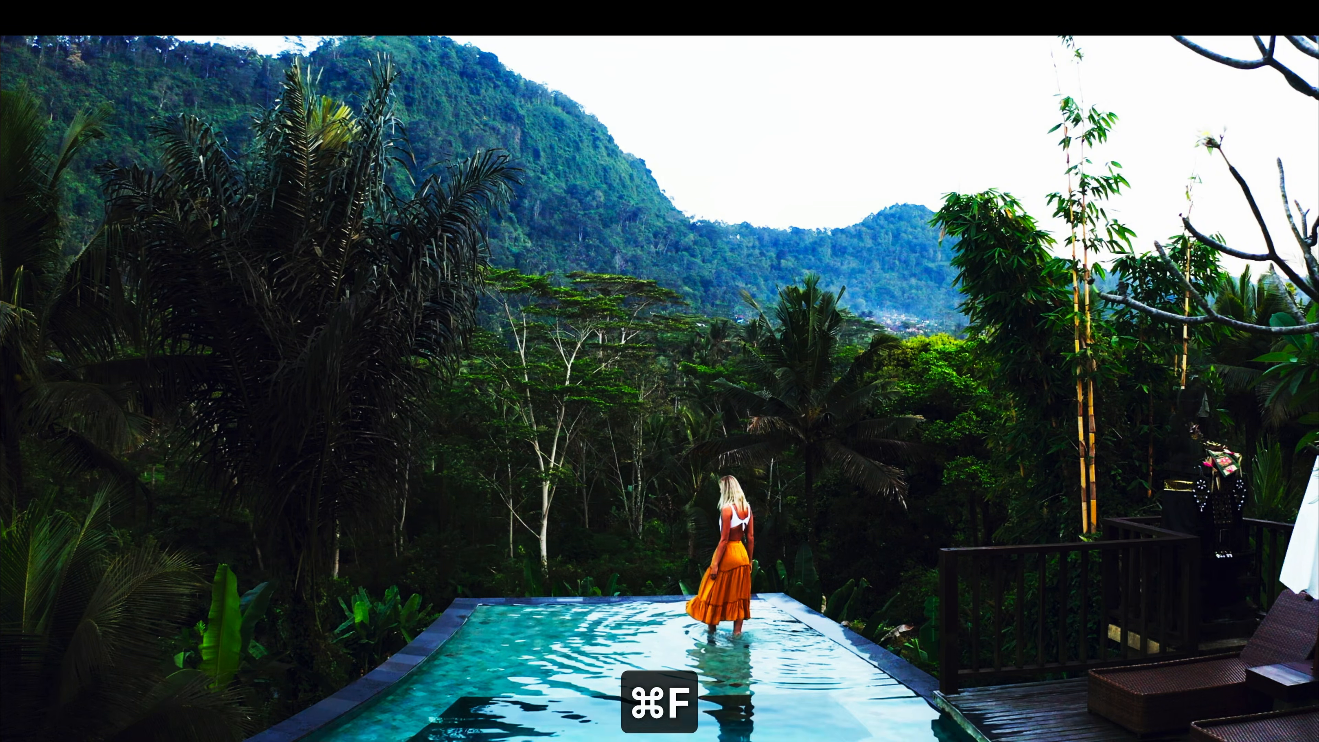
key("super+d")
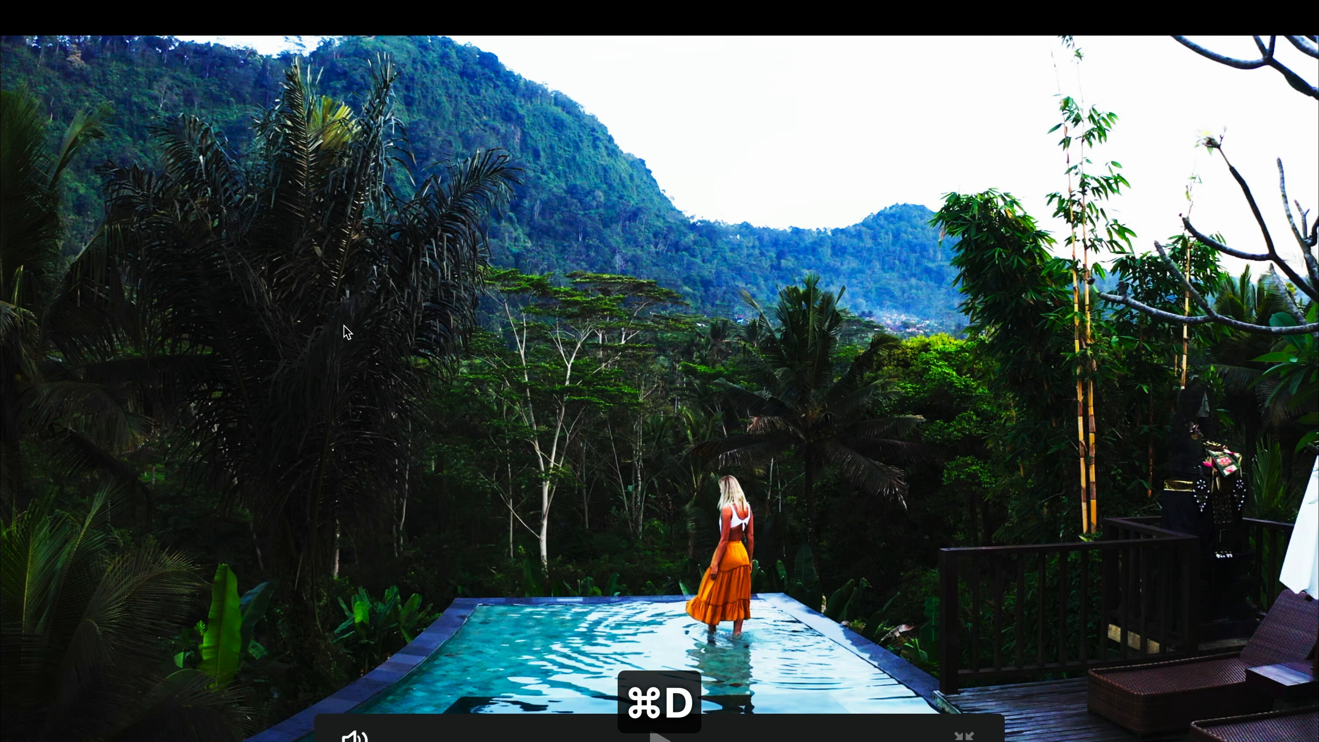
key("super+d")
key("super+d")
key("super+f")
Step: Add a point on node 03's green curve and lift its shadows slightly, comparing full-screen
left_click(582, 491)
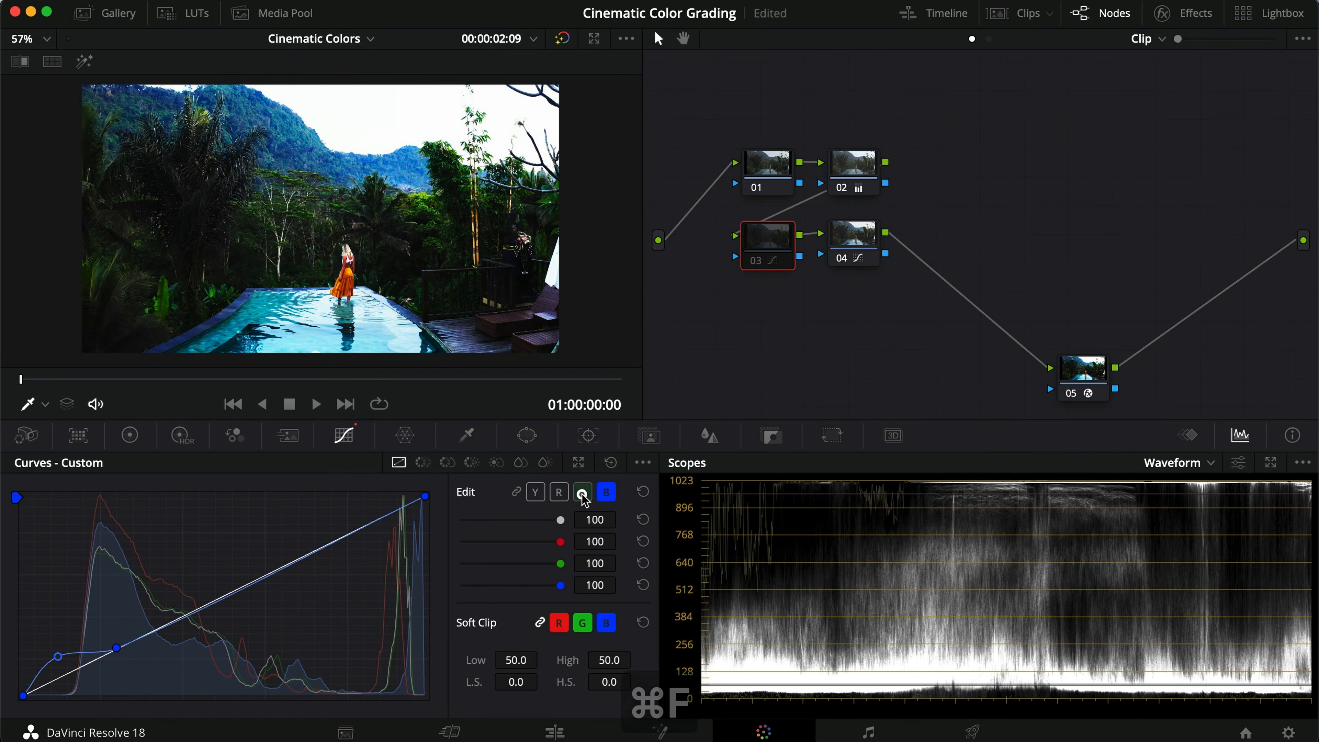
left_click(120, 647)
left_click_drag(69, 672, 63, 667)
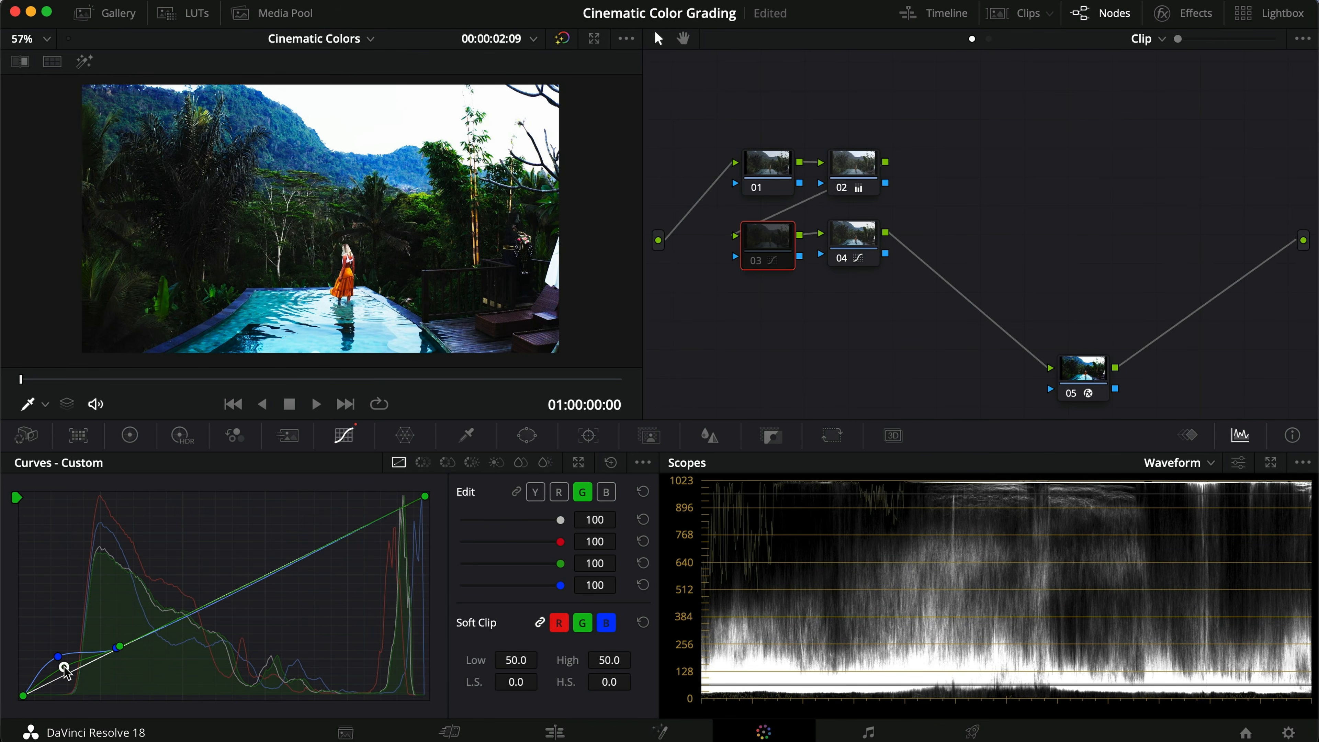
key("super+f")
key("super+d")
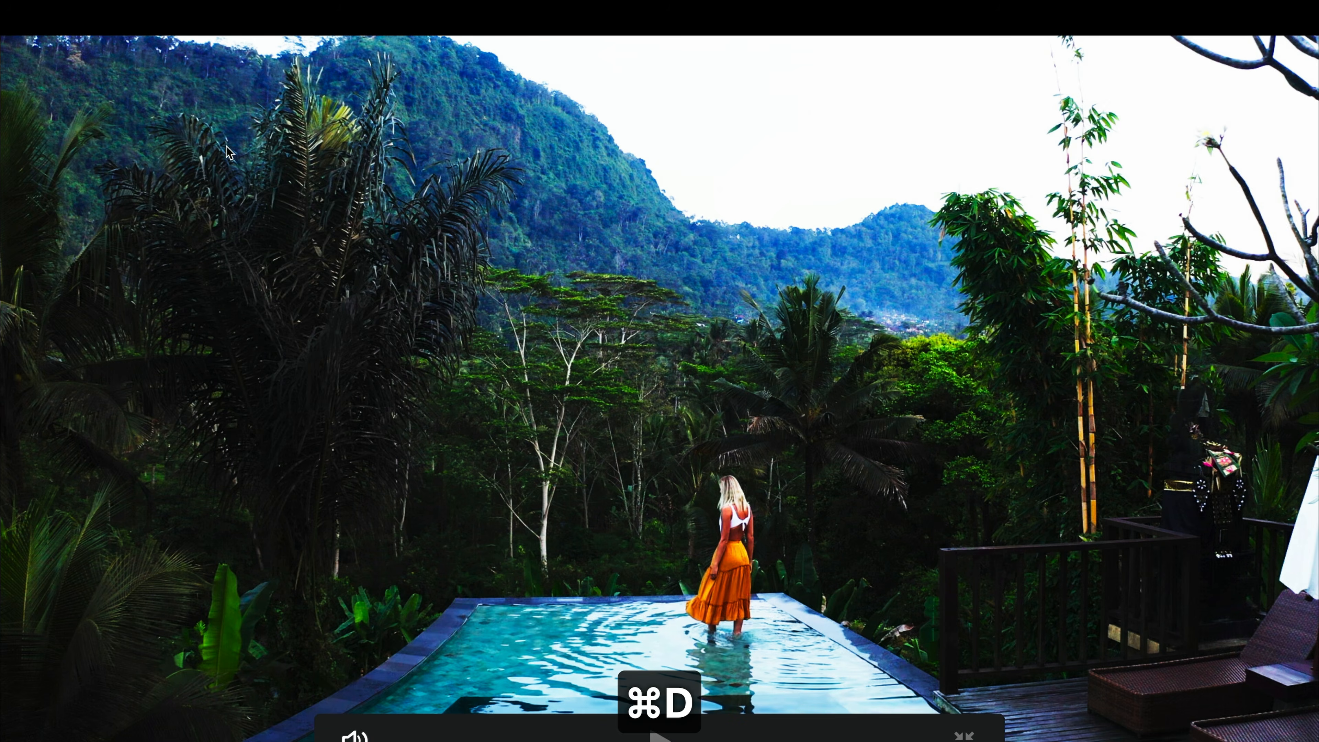
key("super+f")
Step: Set the blue and green curve intensities to 80
left_click(598, 585)
type("80")
key("Return")
left_click(592, 564)
type("80")
key("Return")
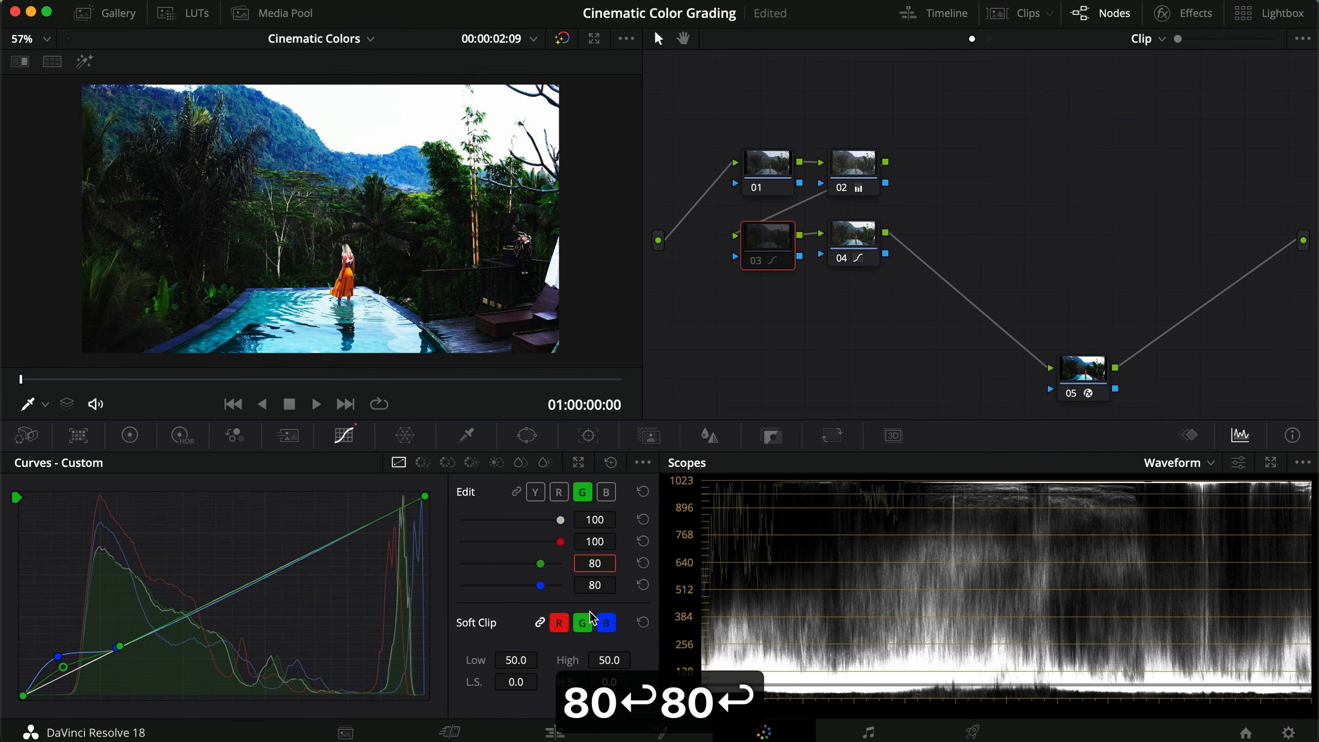
Step: Switch to the red curve and set its intensity to 55
left_click(558, 491)
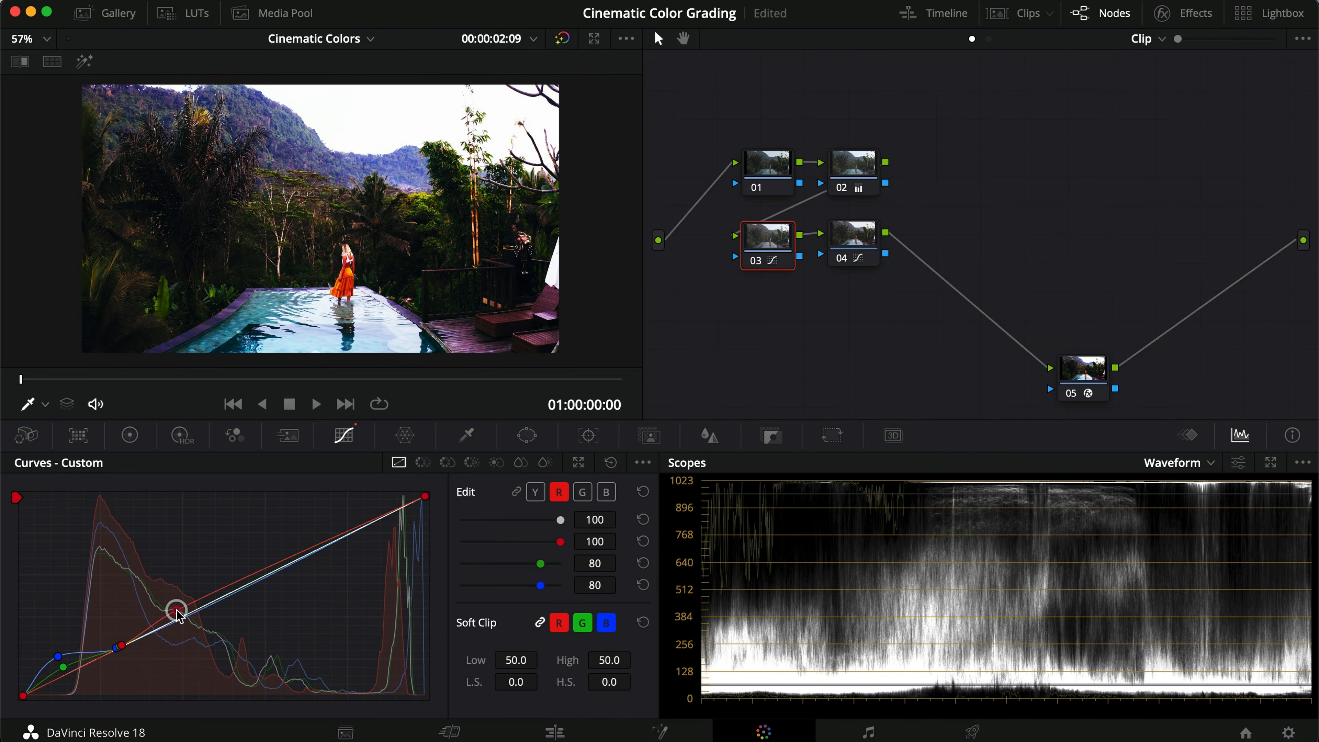
left_click(594, 540)
type("55")
key("Return")
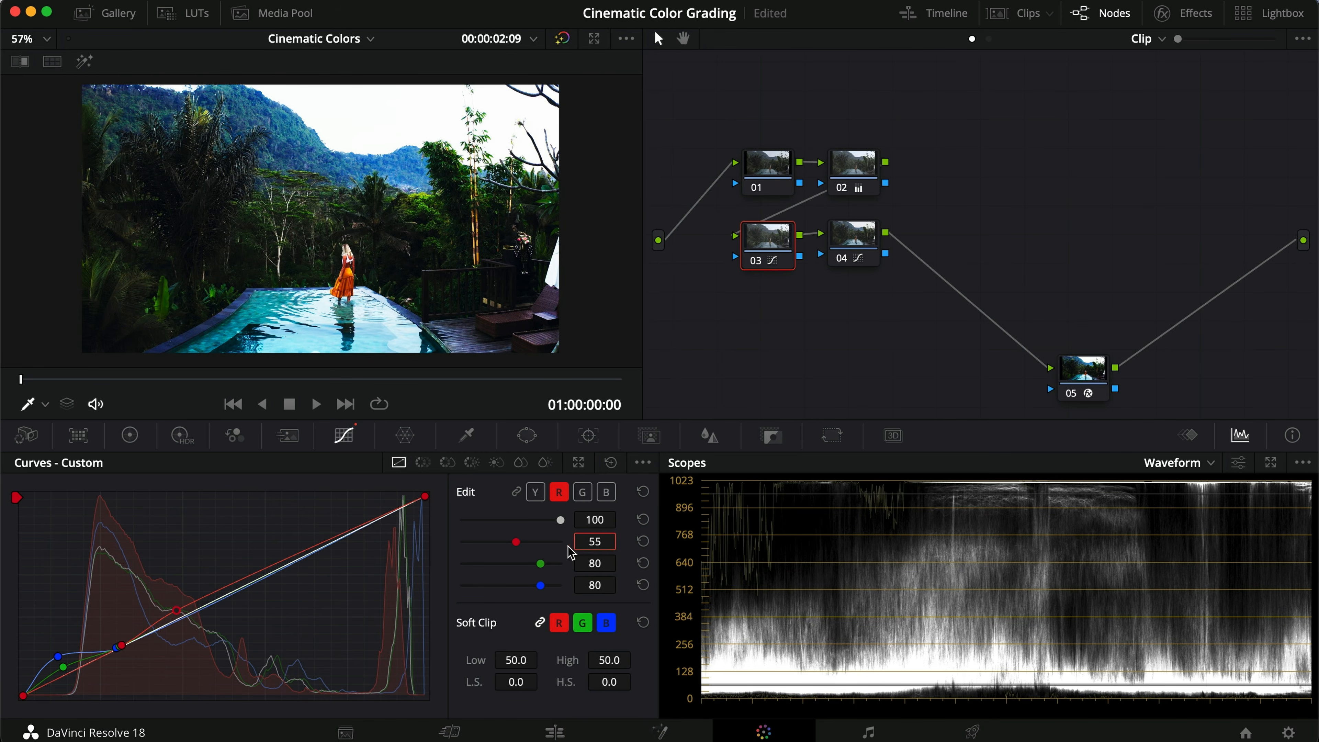
Step: Zoom into the viewer around the woman and toggle node 03 on and off to compare the grade
scroll(393, 288, "up", 5)
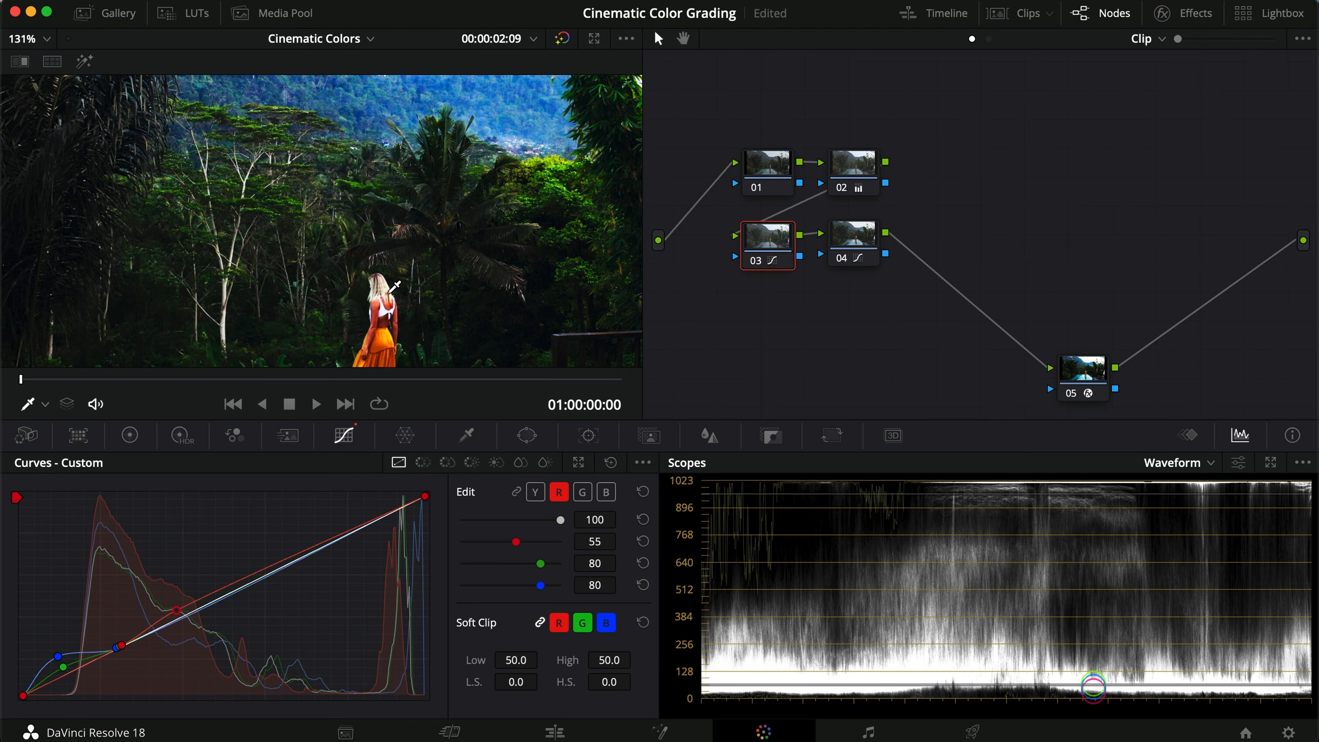
key("super+d")
key("super+d")
key("super+d")
key("super+d")
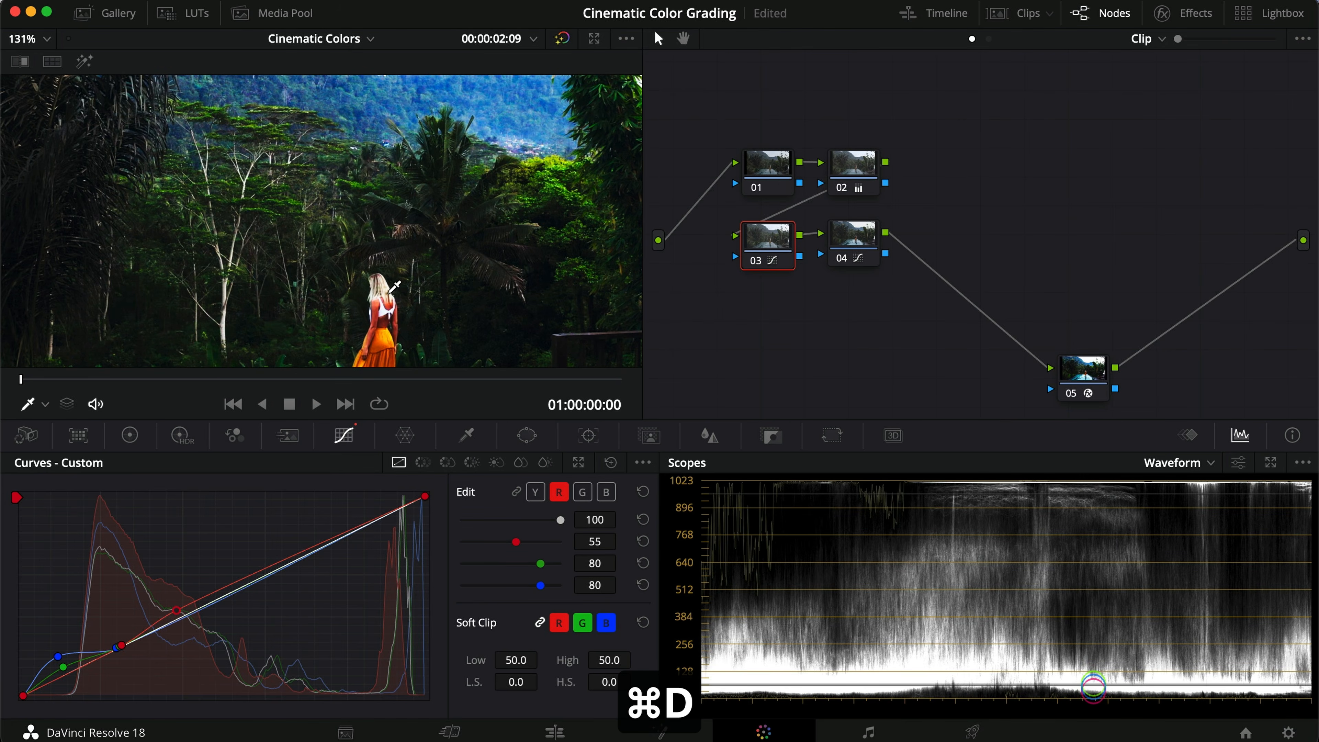
scroll(395, 286, "up", 5)
key("super+b")
key("super+d")
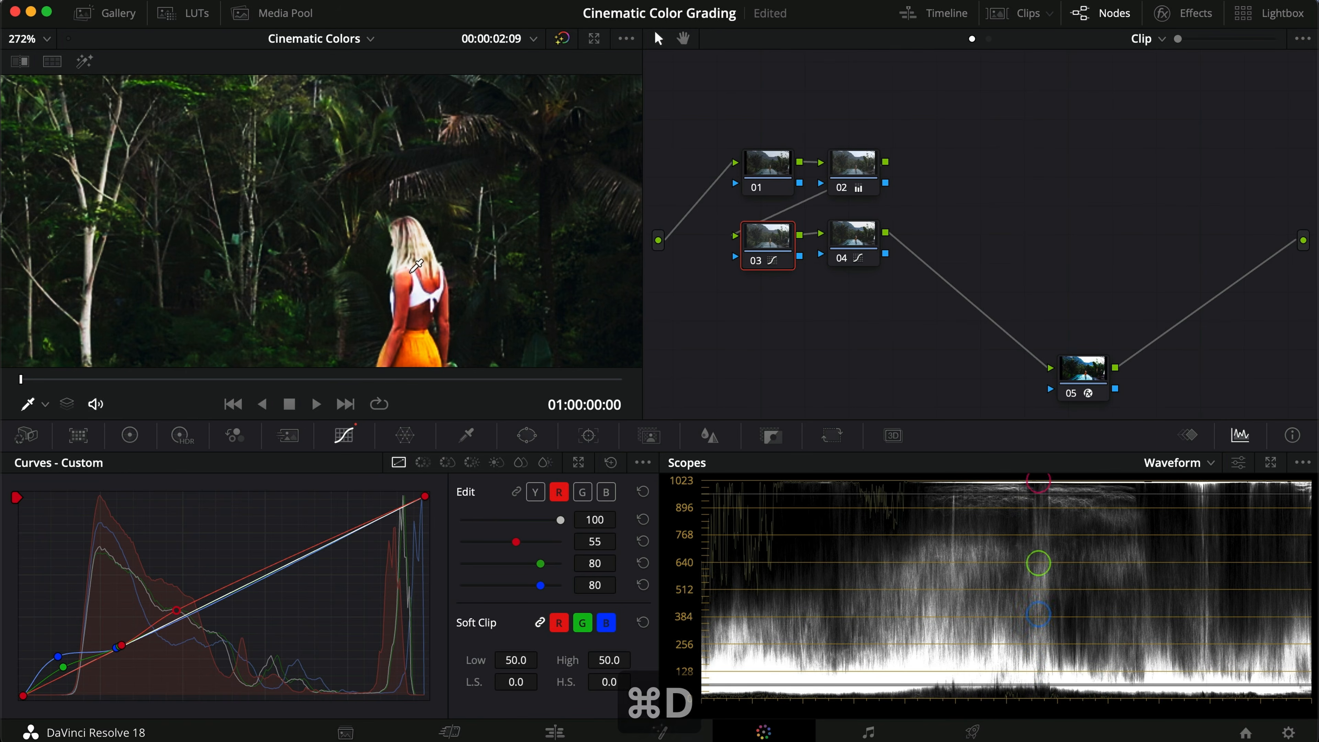
key("super+d")
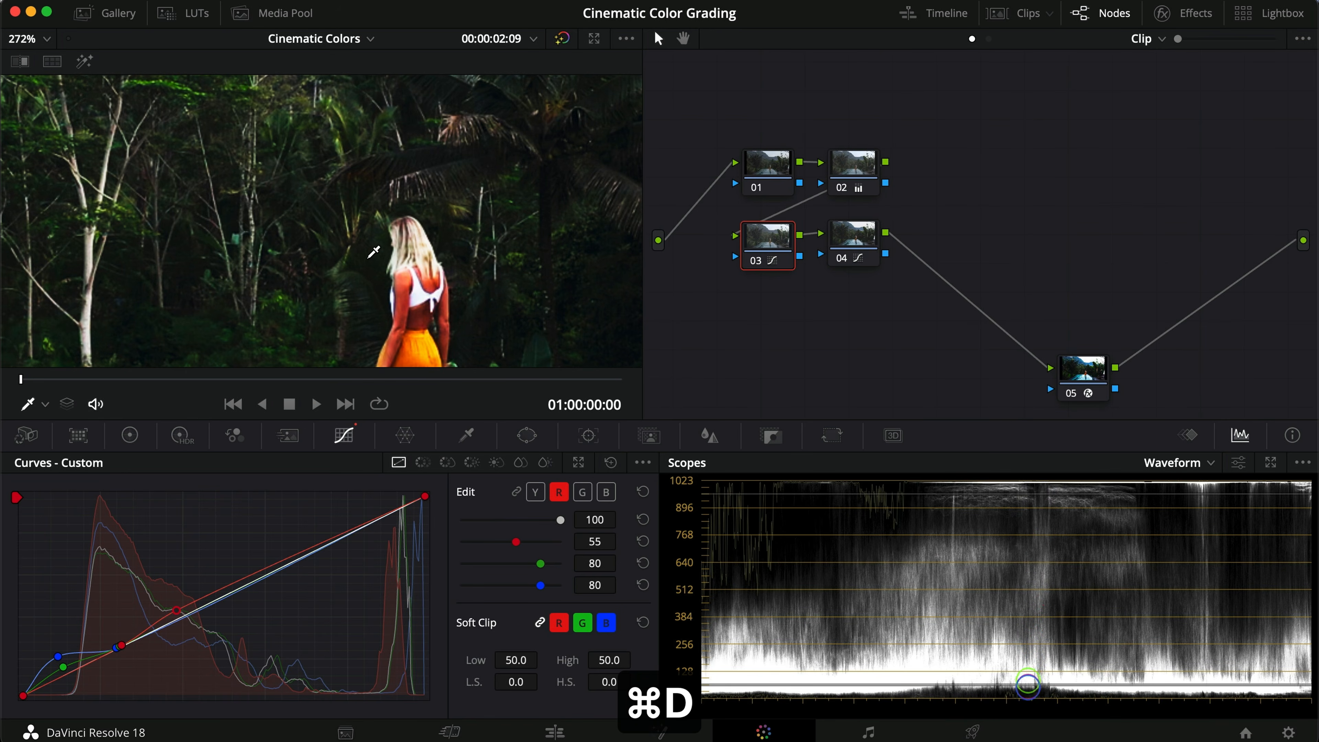
scroll(310, 301, "down", 2)
key("super+d")
key("super+d")
key("super+d")
key("super+d")
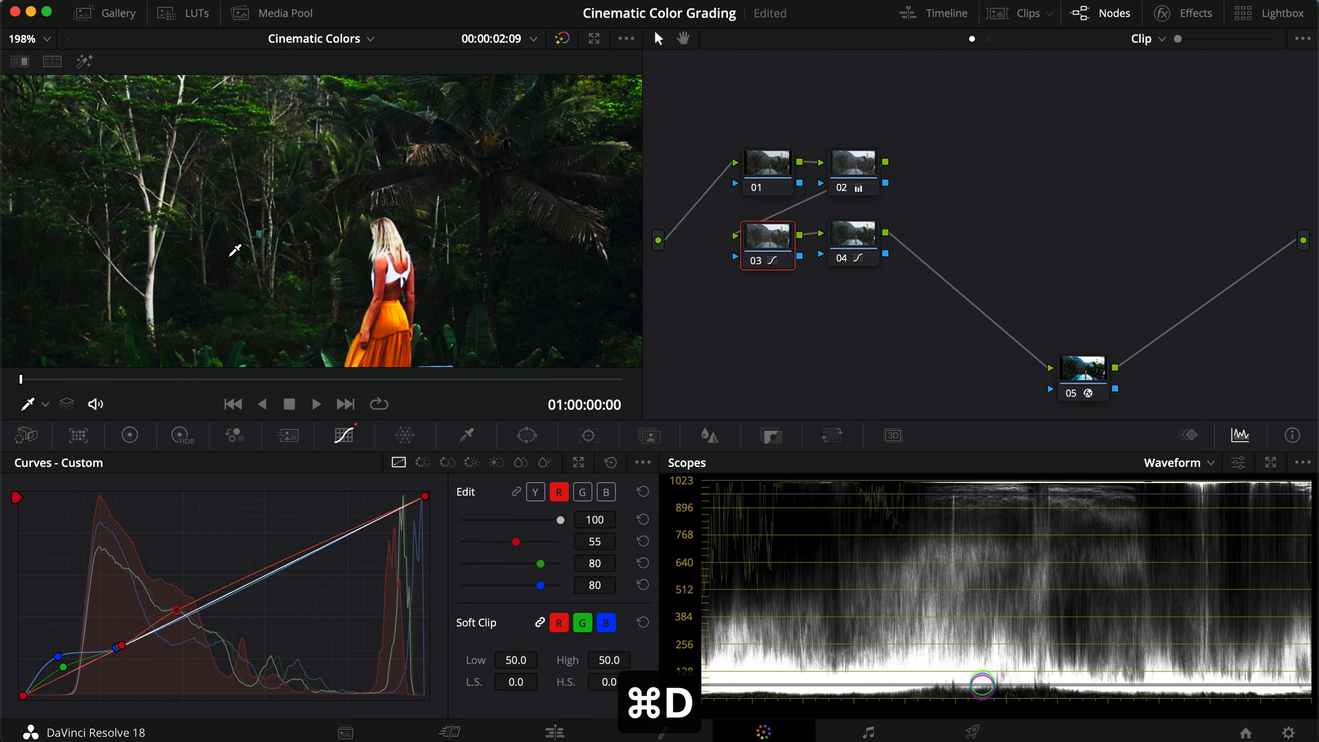
key("super+d")
key("super+d")
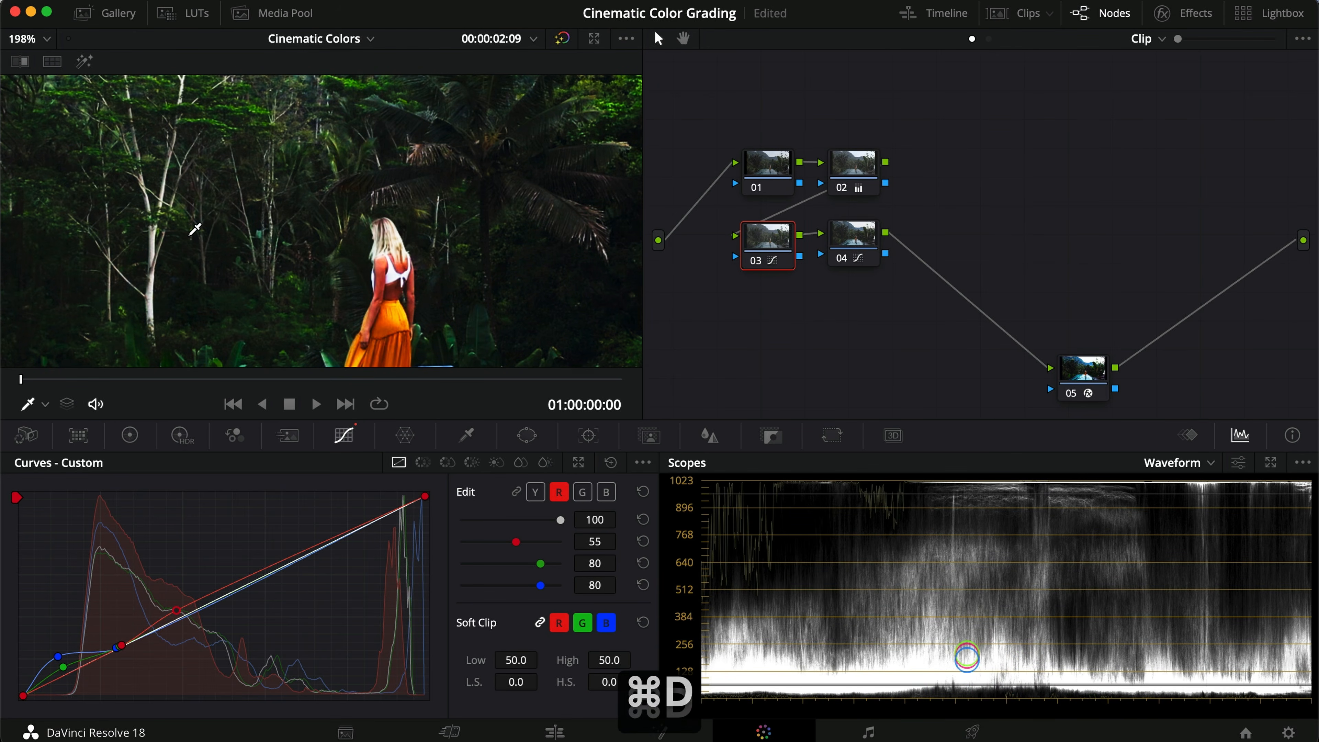
scroll(195, 228, "down", 5)
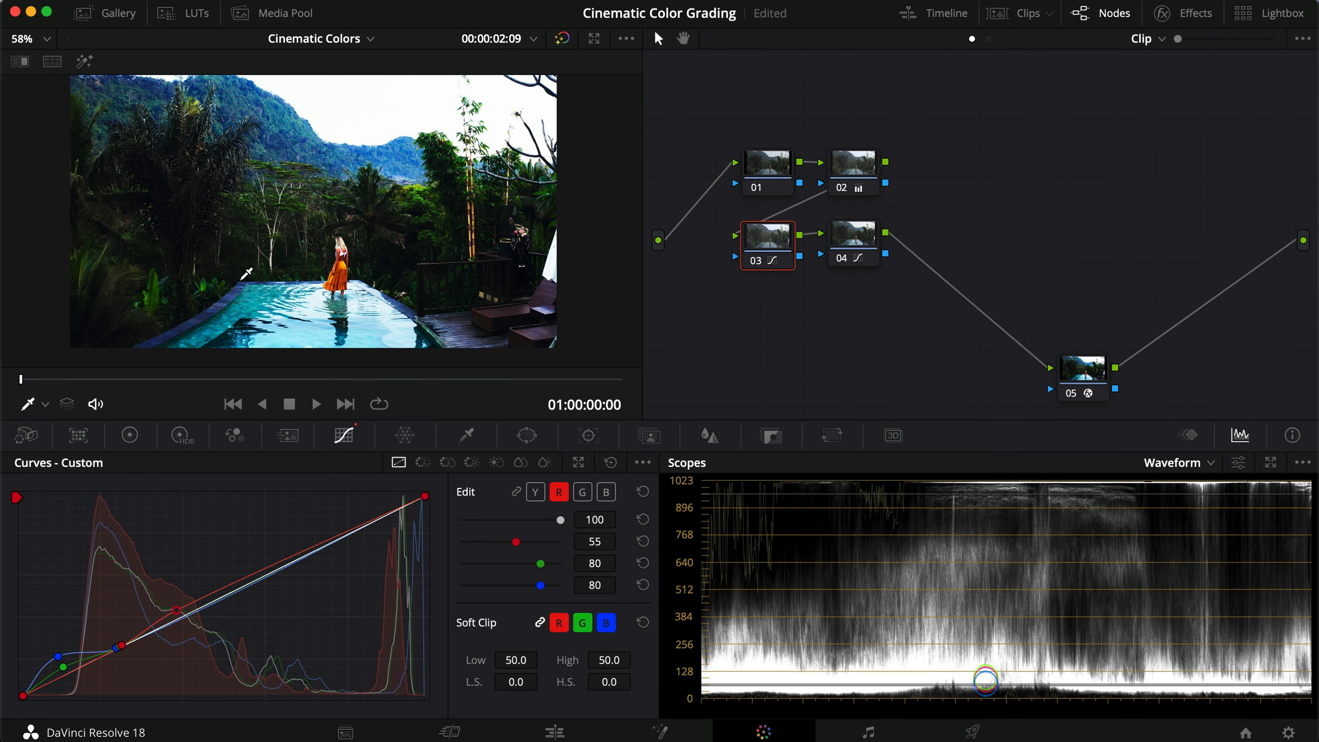
Step: Select all four grading nodes and toggle them off and on to compare the full grade, then reselect node 04
left_click_drag(930, 293, 758, 164)
key("super+d")
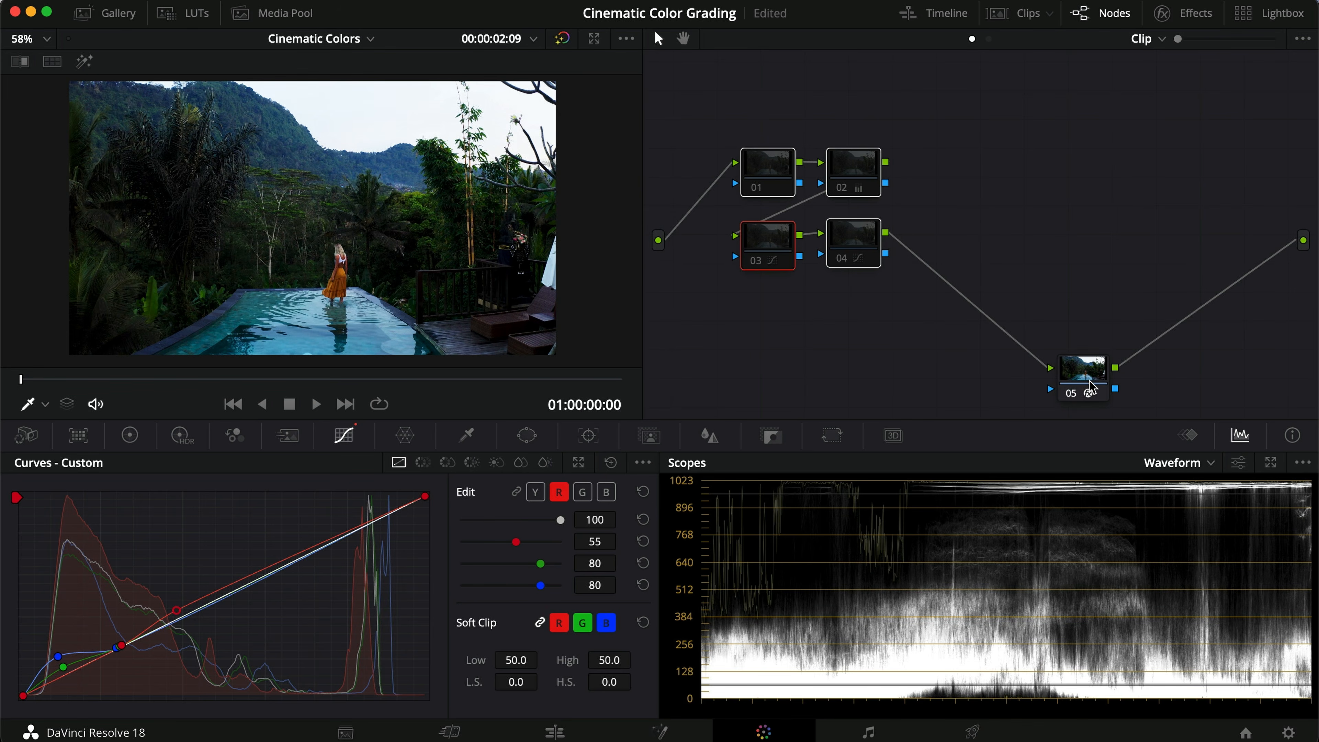
key("super+d")
left_click(933, 256)
left_click(842, 249)
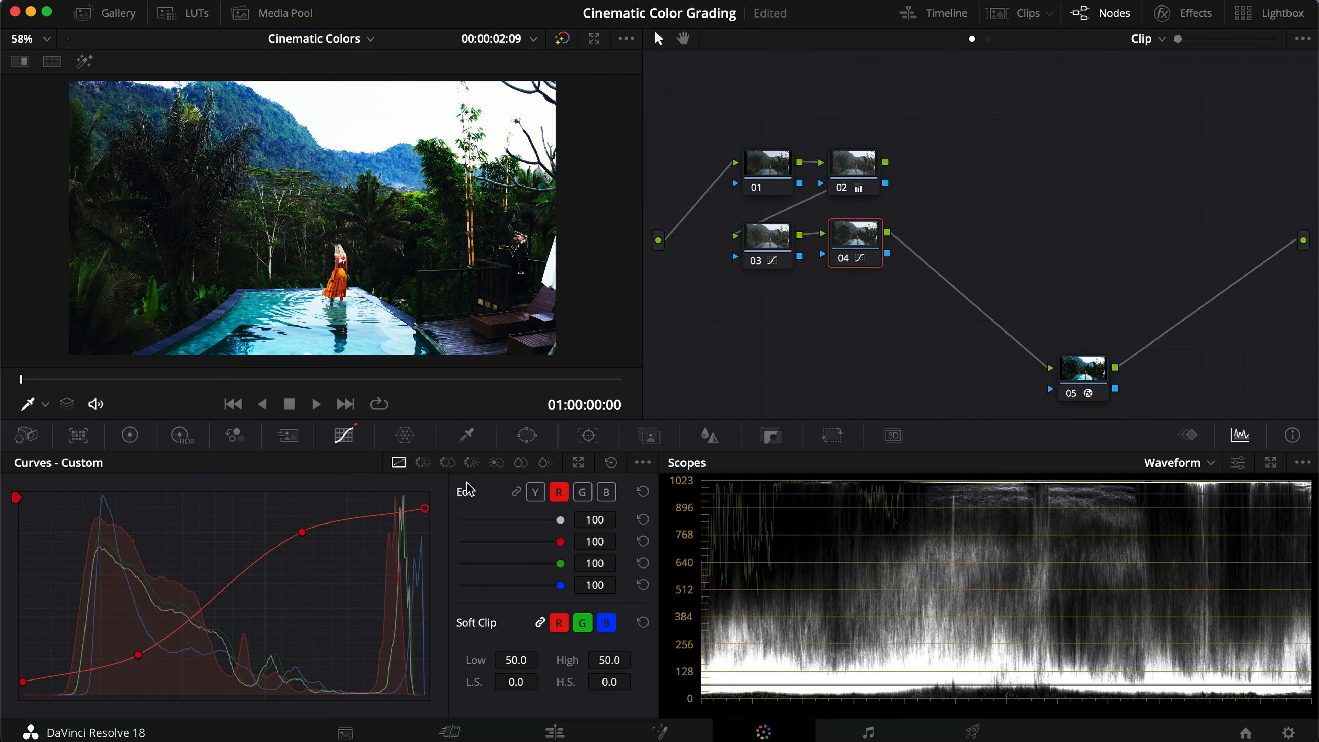
Step: Add a new serial node 05 after node 04, move it below node 04, and open the color wheels
left_click(513, 491)
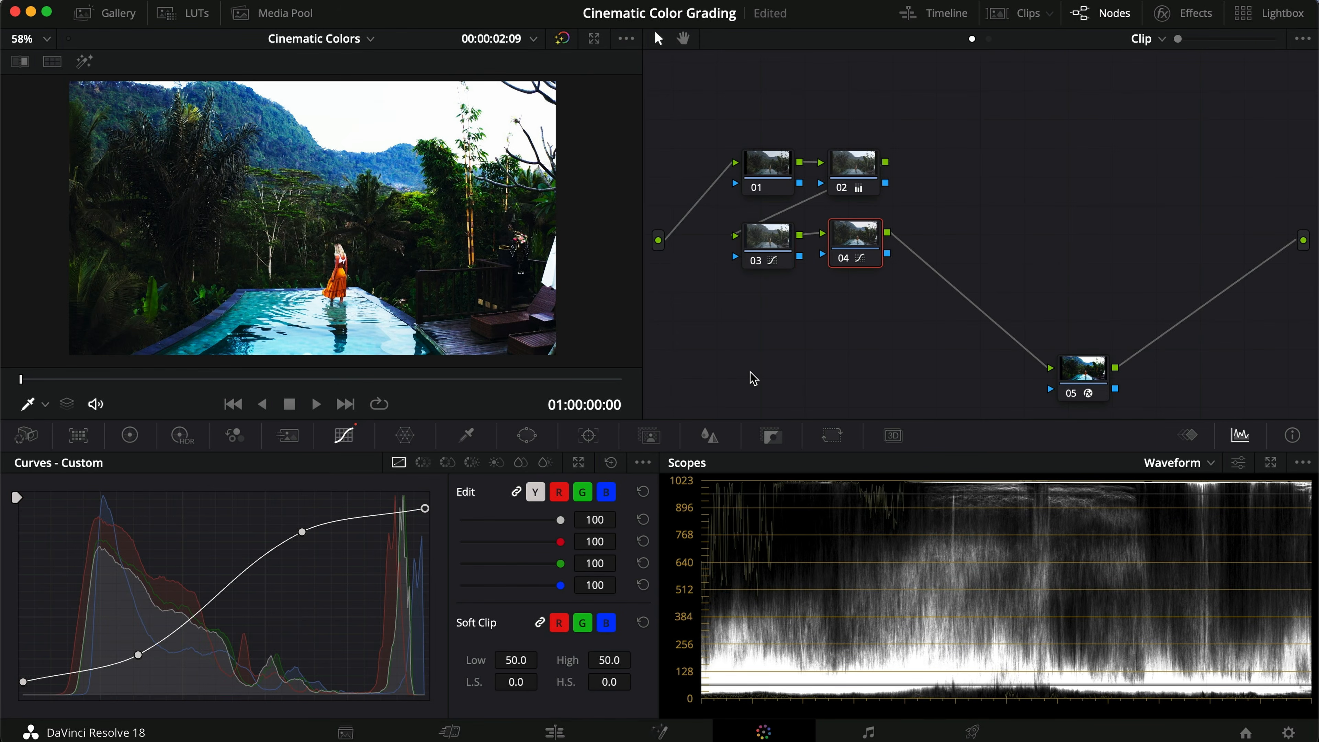
key("alt+s")
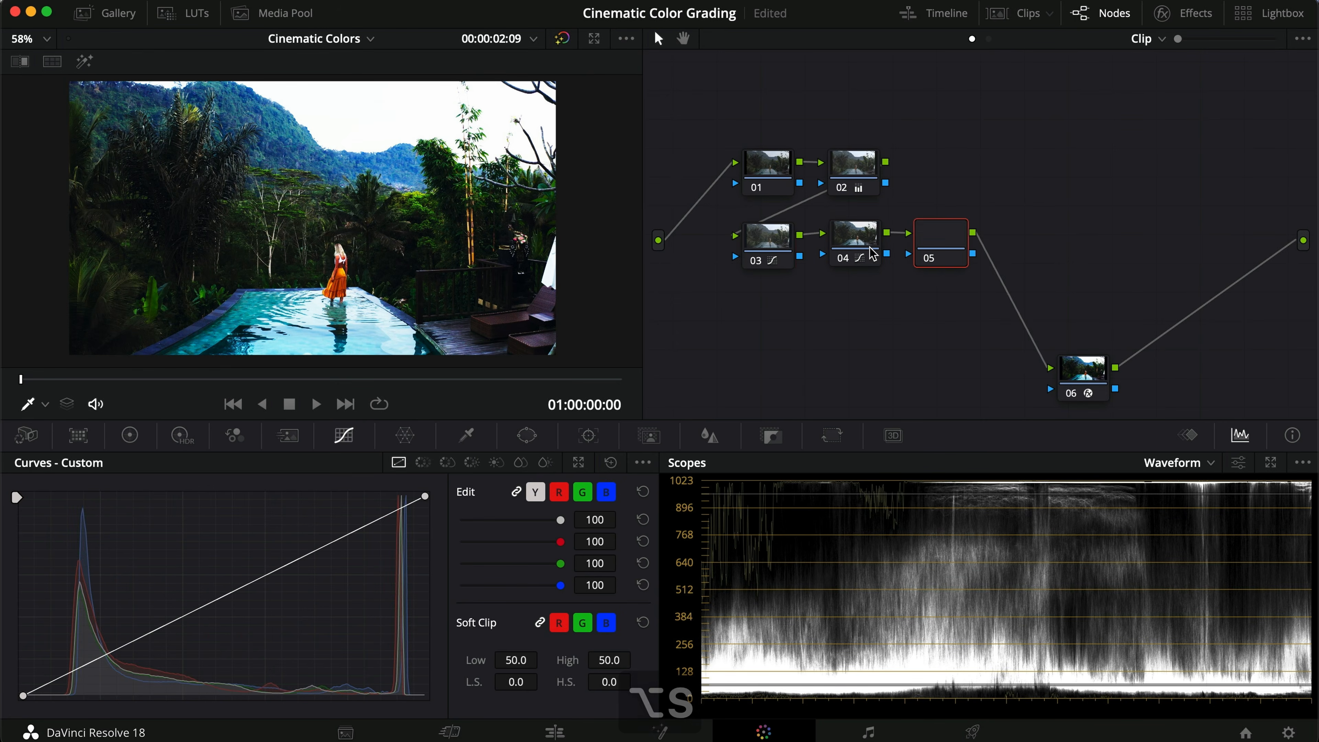
left_click_drag(944, 248, 858, 310)
left_click(129, 435)
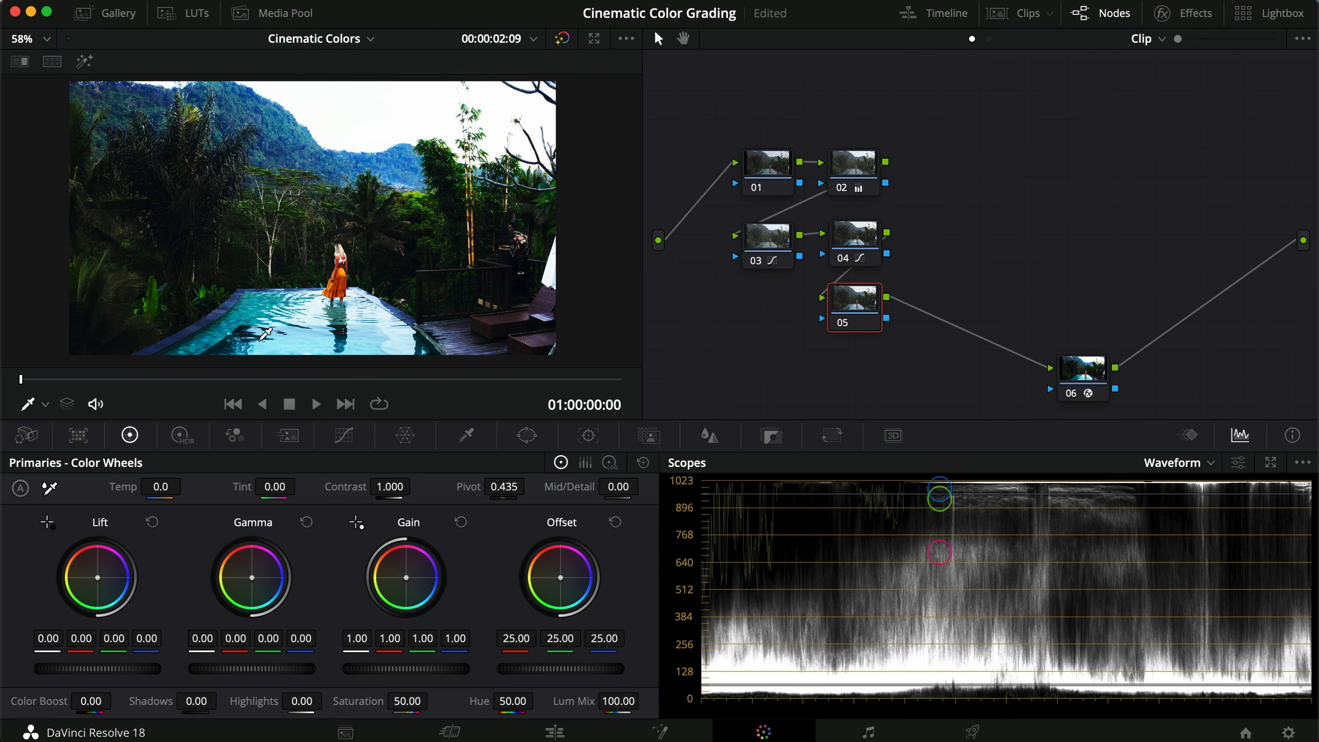
Step: Set node 05's Lift red to -0.03 and blue to 0.01, toggling the node to compare
scroll(292, 272, "up", 3)
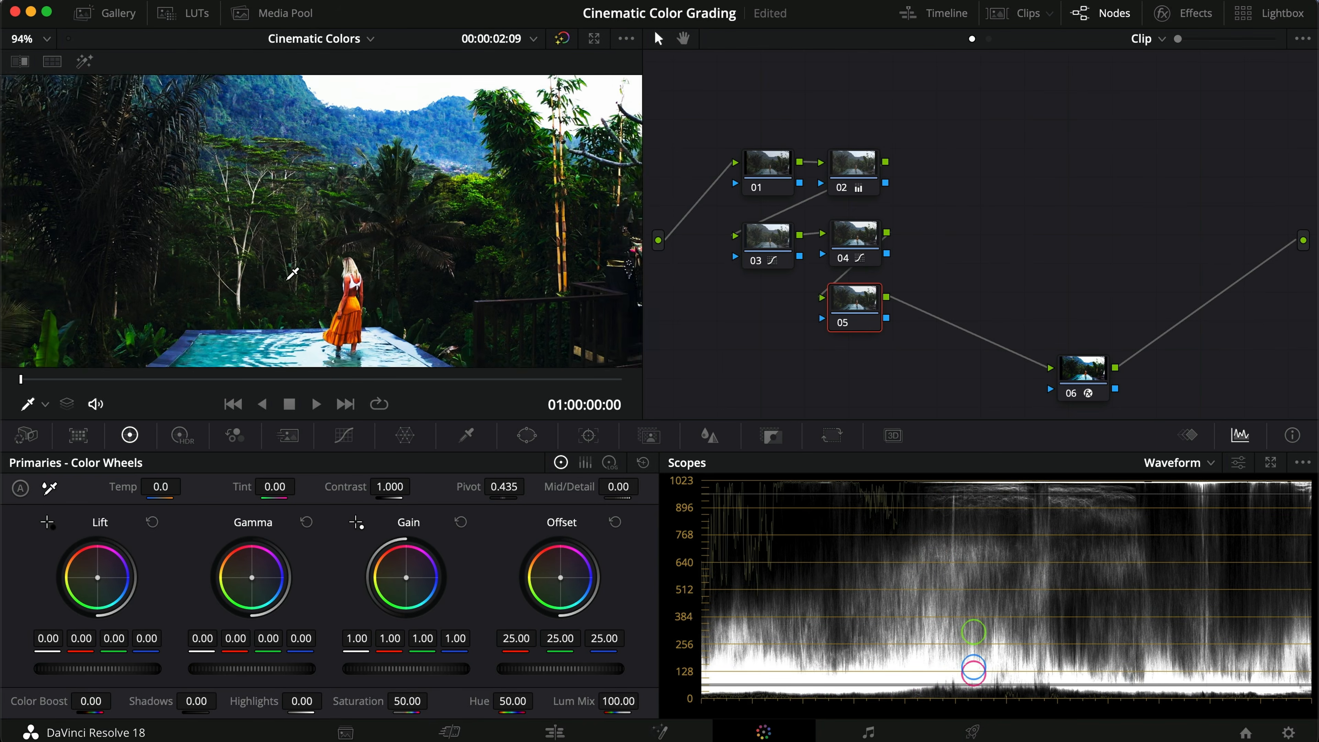
left_click_drag(80, 638, 53, 638)
left_click_drag(145, 638, 158, 637)
key("super+d")
key("super+d")
key("super+d")
key("super+d")
key("super+d")
key("super+d")
key("super+d")
key("super+d")
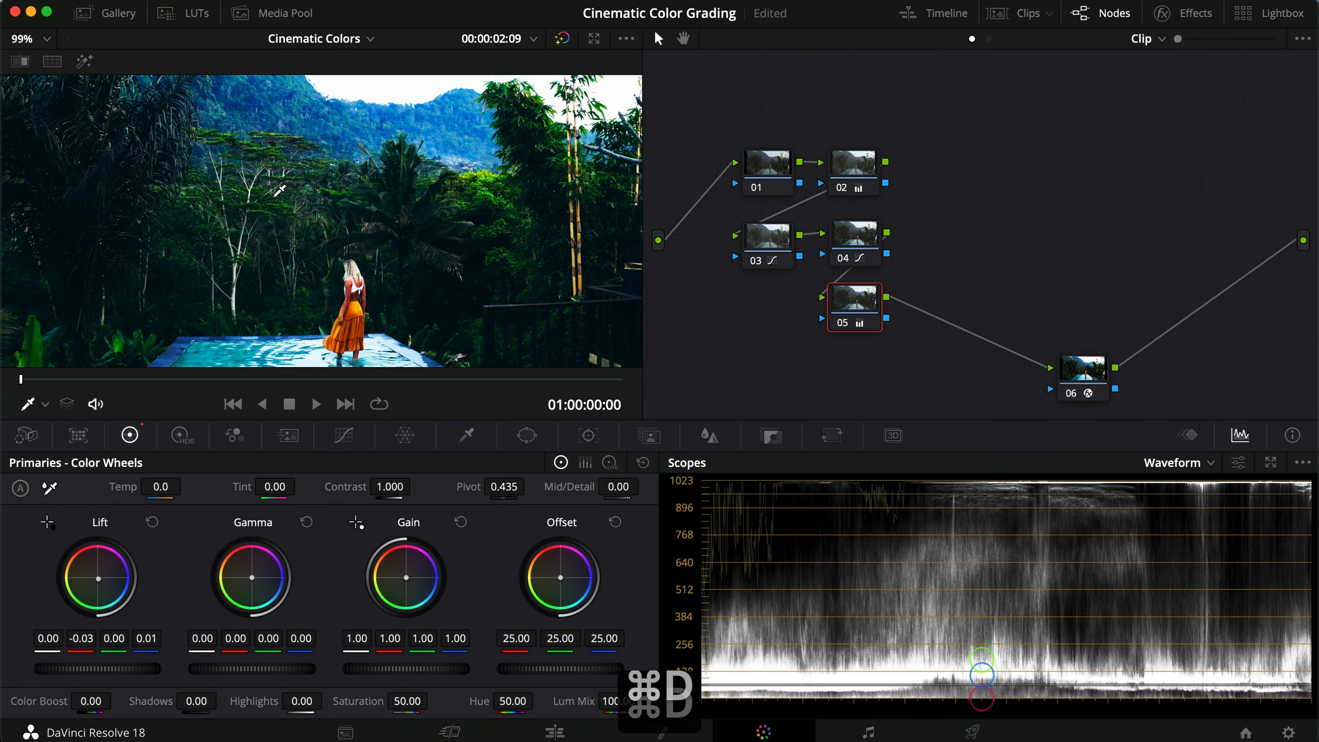
Step: Set node 05's Gamma to 0.02 red, -0.01 green and -0.02 blue, toggling the node to compare
scroll(135, 291, "down", 5)
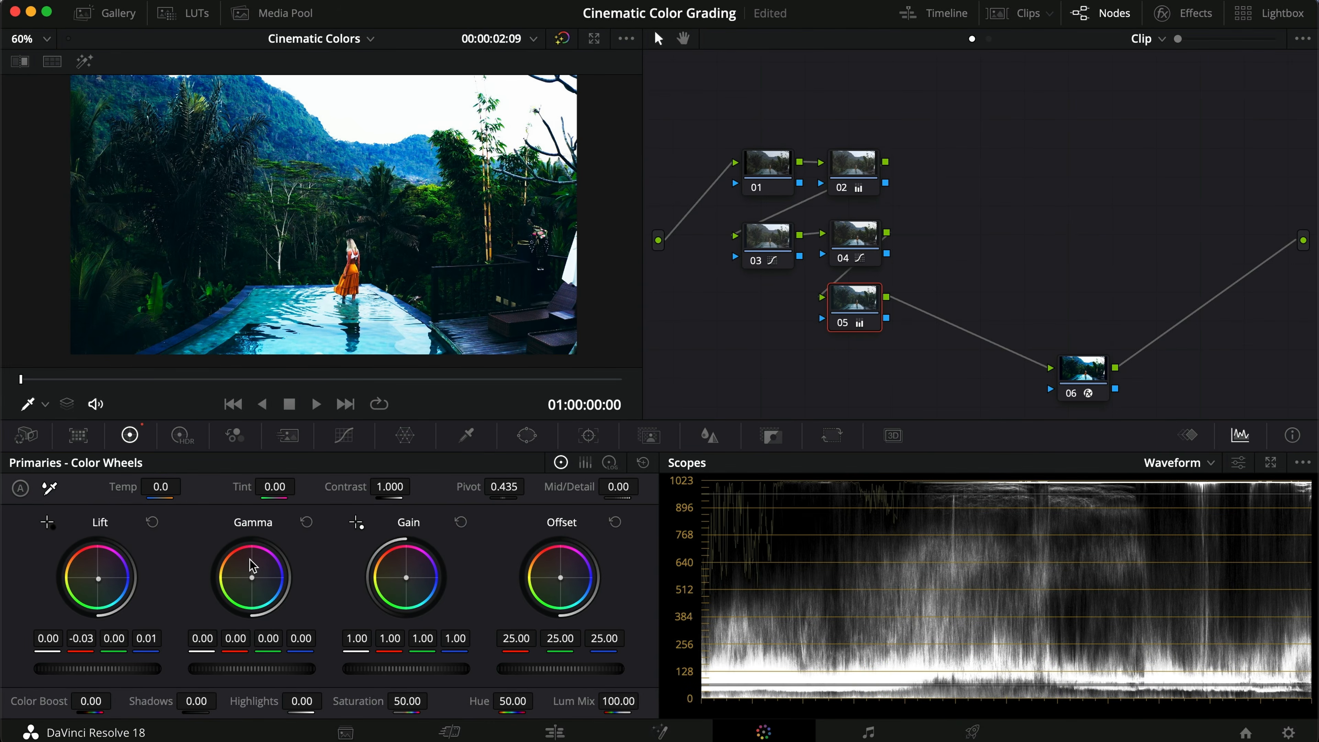
left_click_drag(236, 645, 293, 644)
scroll(394, 265, "up", 5)
key("super+d")
key("super+d")
key("super+d")
key("super+d")
key("super+d")
key("super+d")
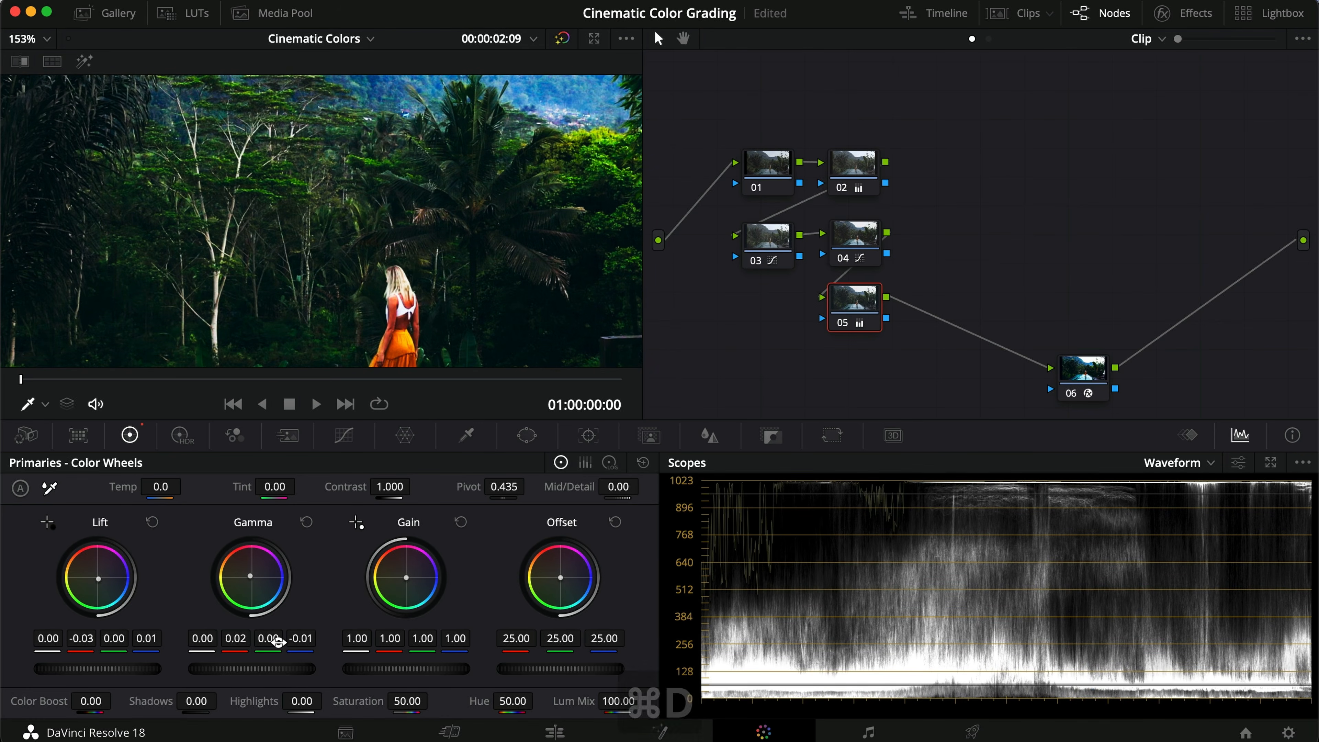
left_click_drag(297, 642, 225, 641)
key("super+d")
key("super+d")
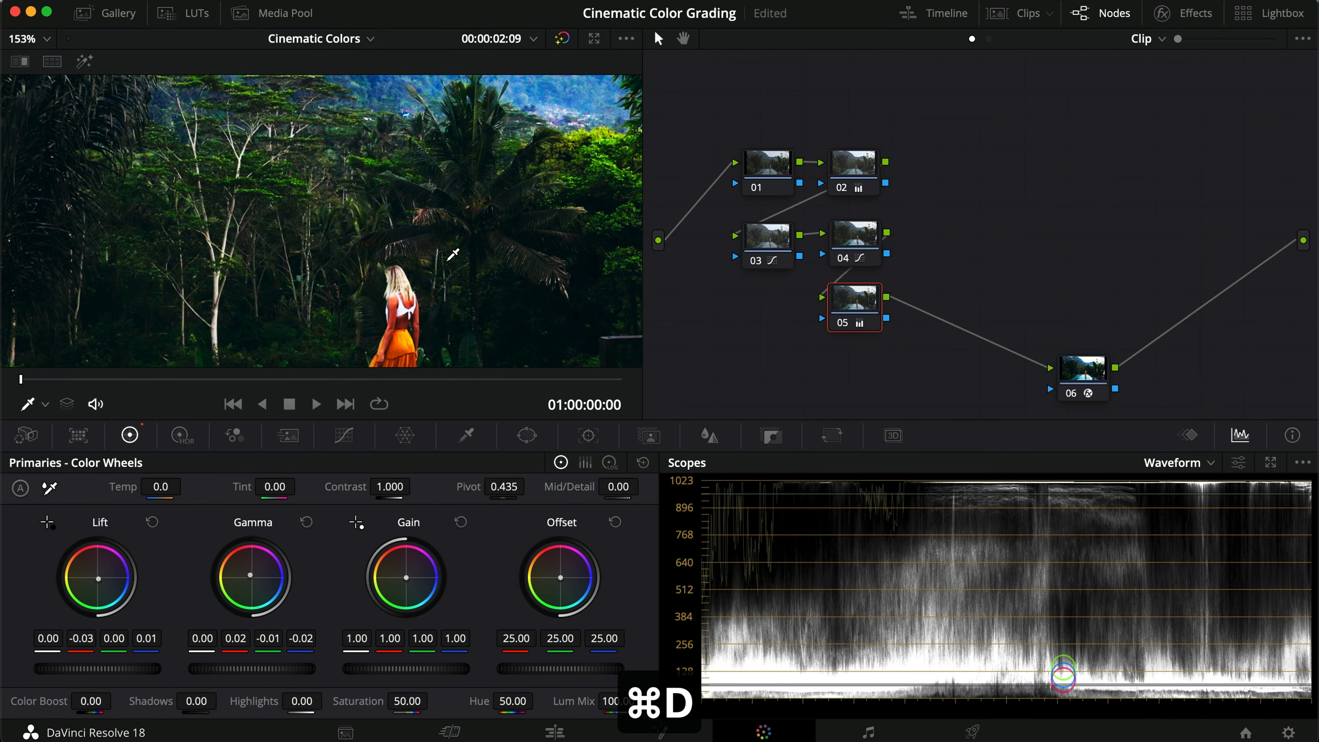
key("super+d")
key("super+d")
Step: Raise node 05's Lift blue to 0.02 and toggle the node to compare
scroll(447, 261, "down", 6)
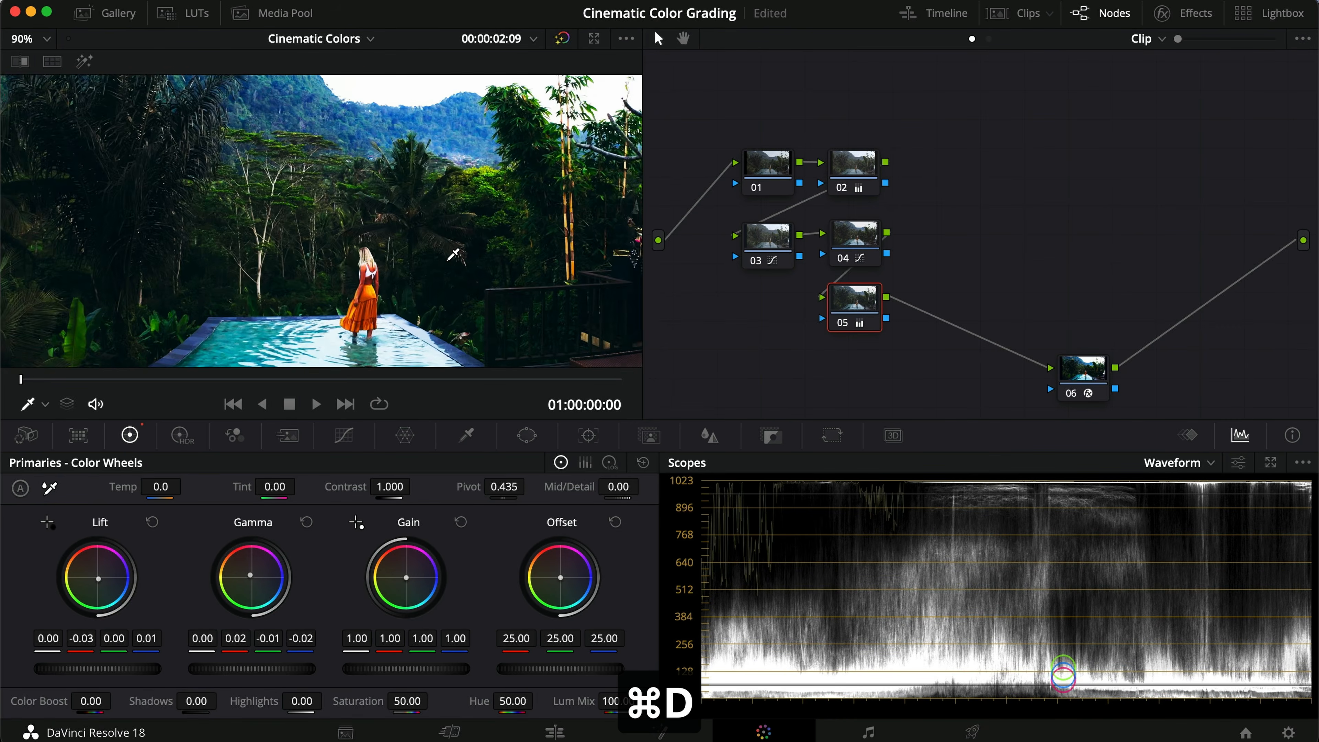
scroll(452, 254, "up", 4)
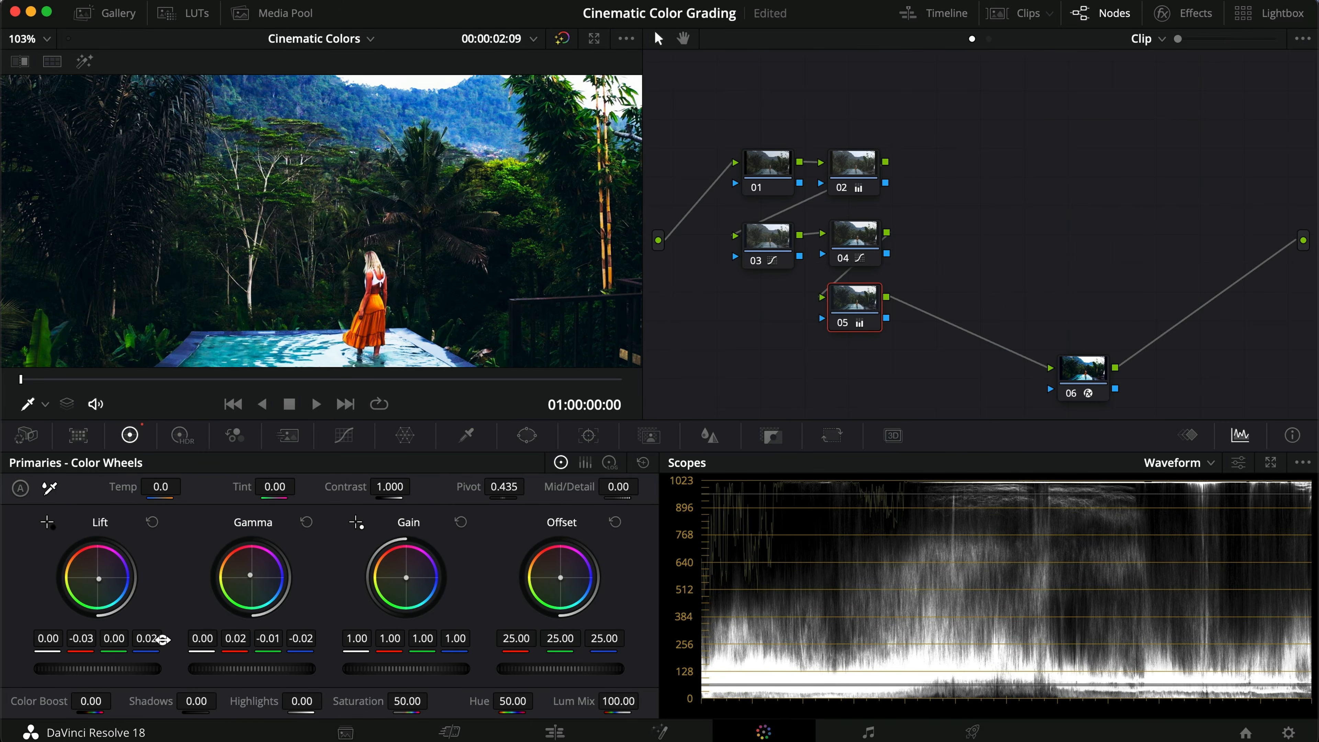
mouse_move(113, 638)
left_mouse_down()
mouse_move(127, 636)
mouse_move(98, 637)
left_mouse_up()
key("super+d")
key("super+d")
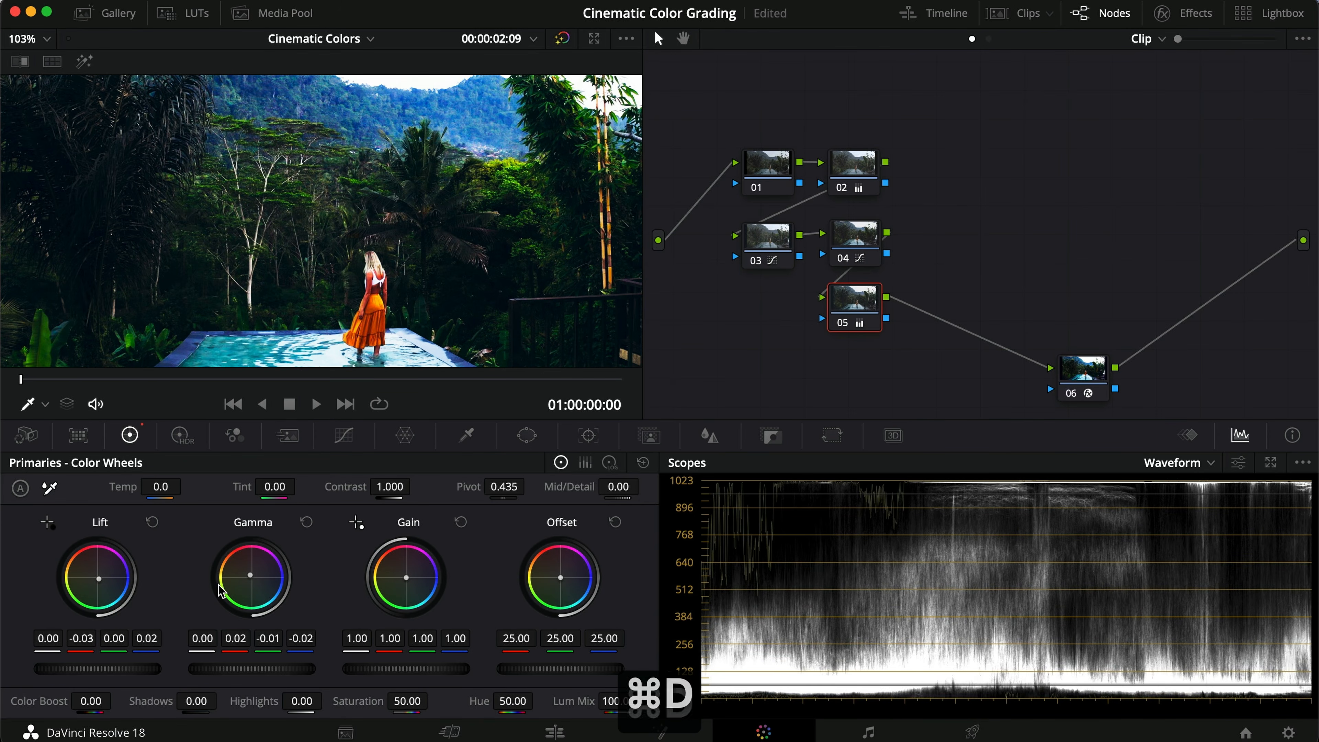
Step: Toggle node 05 on and off at different viewer zoom levels to compare its effect
scroll(287, 267, "down", 5)
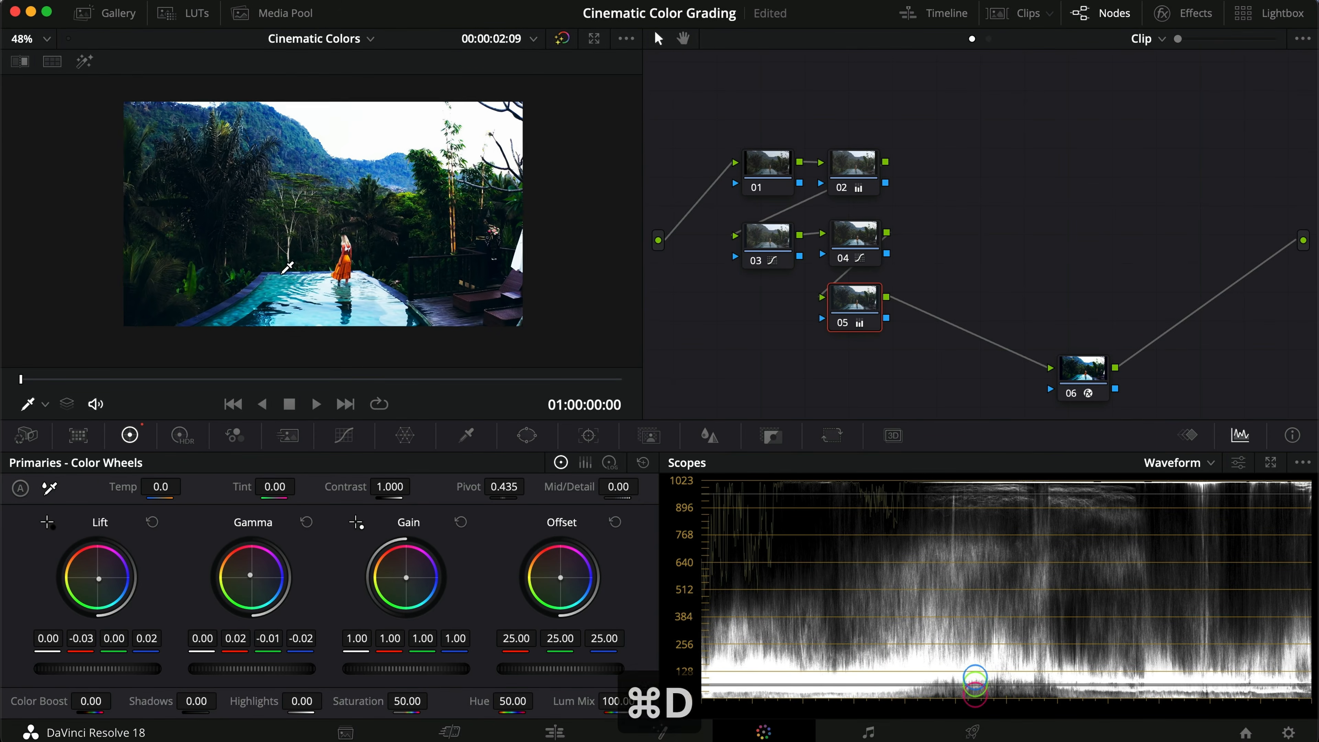
key("super+d")
key("super+d")
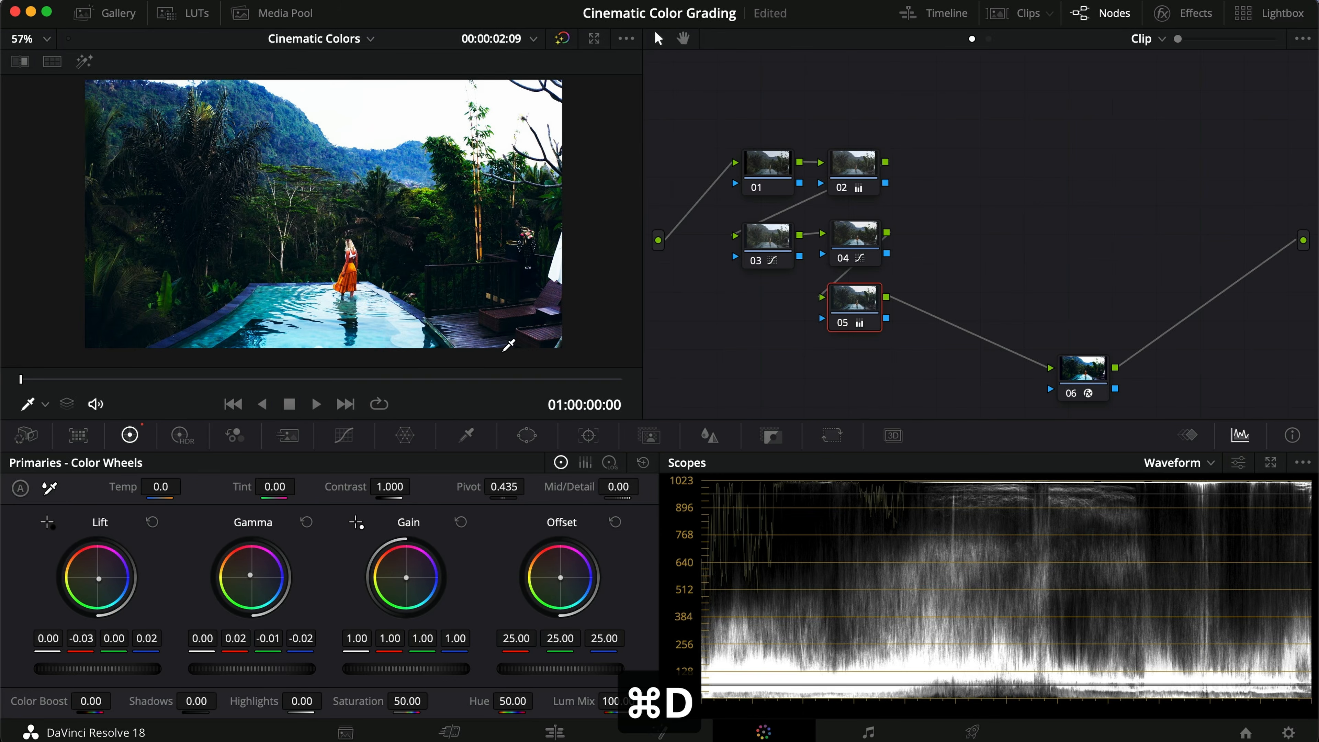
key("super+d")
key("super+d")
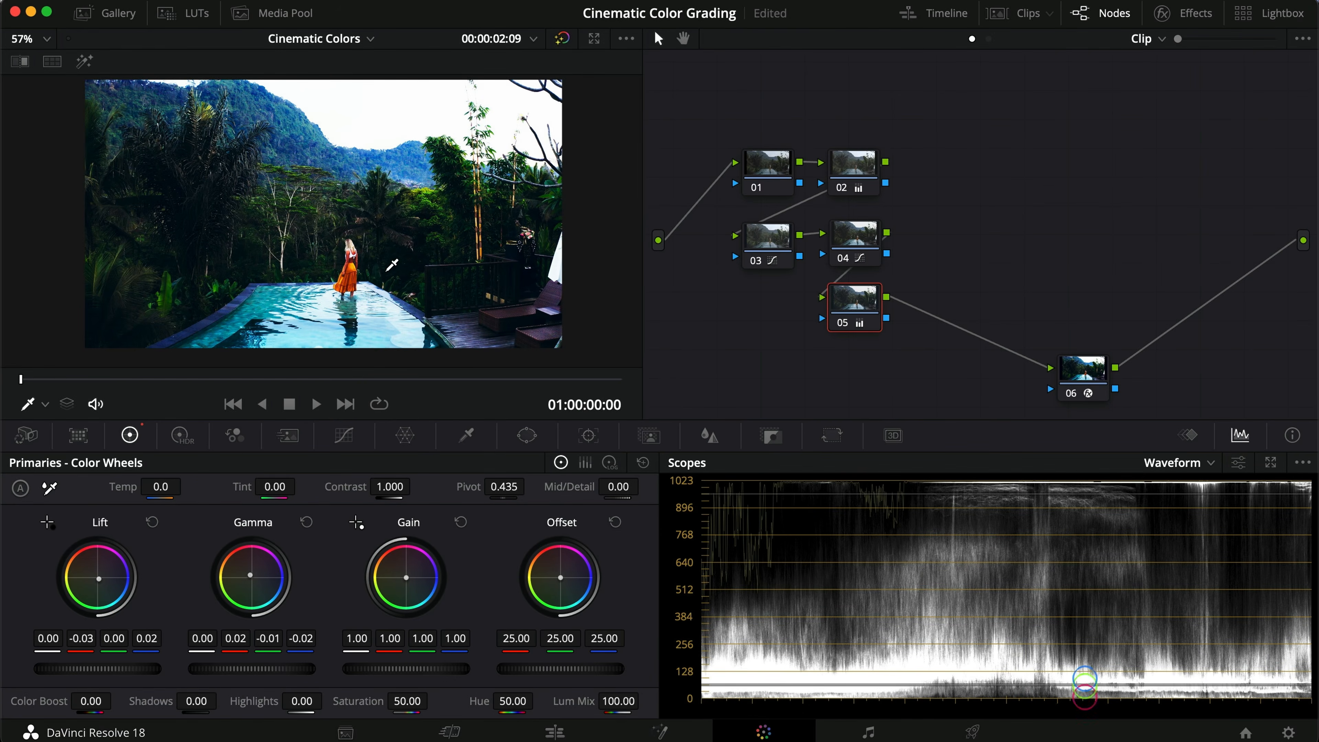
scroll(360, 295, "up", 5)
key("super+d")
key("super+d")
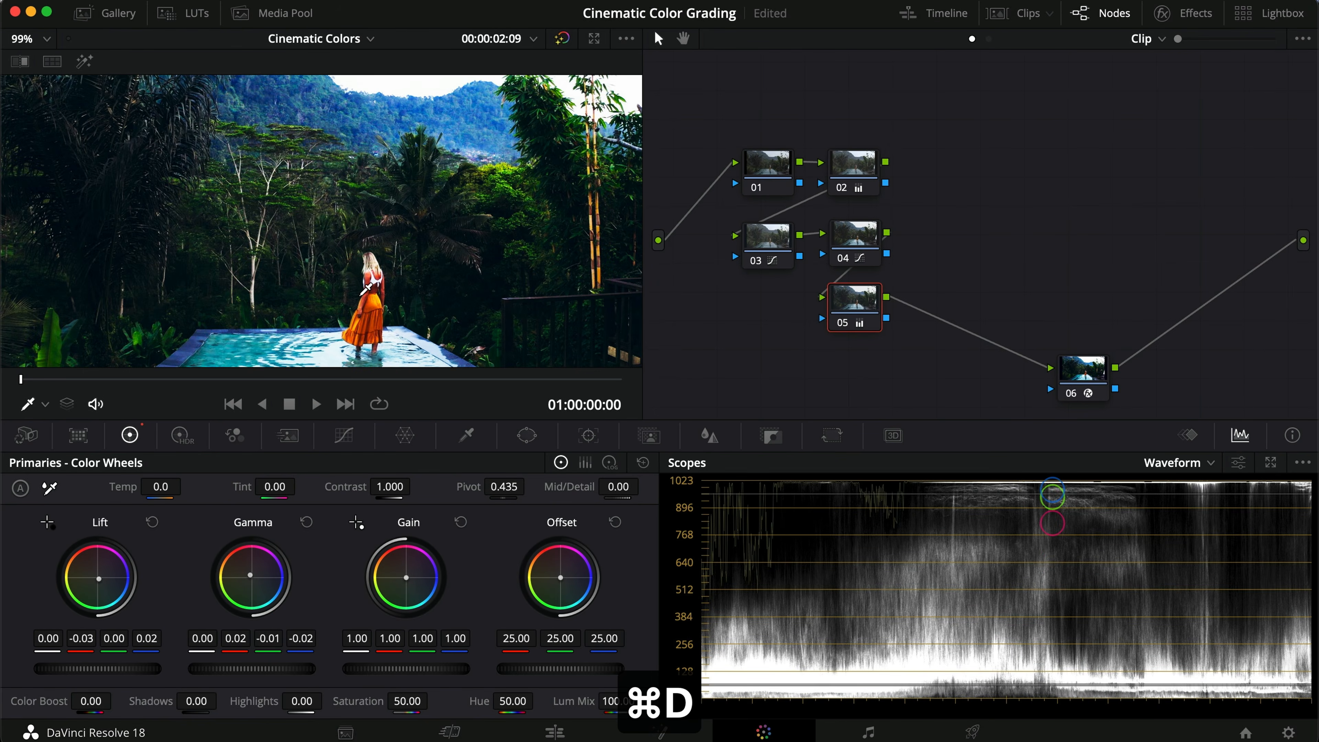
scroll(366, 288, "down", 6)
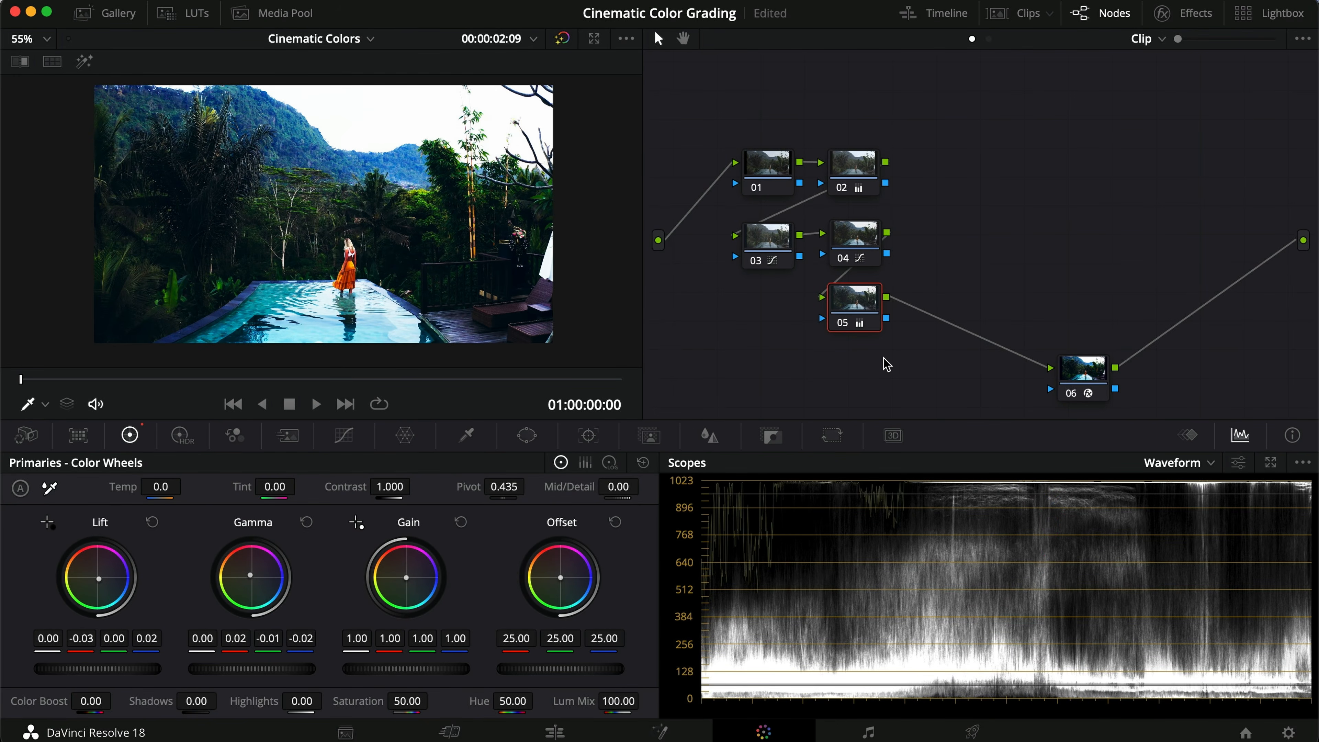
Step: Select all the nodes in the tree and bypass them together to compare the complete grade
left_click_drag(900, 358, 753, 165)
key("super+d")
key("super+d")
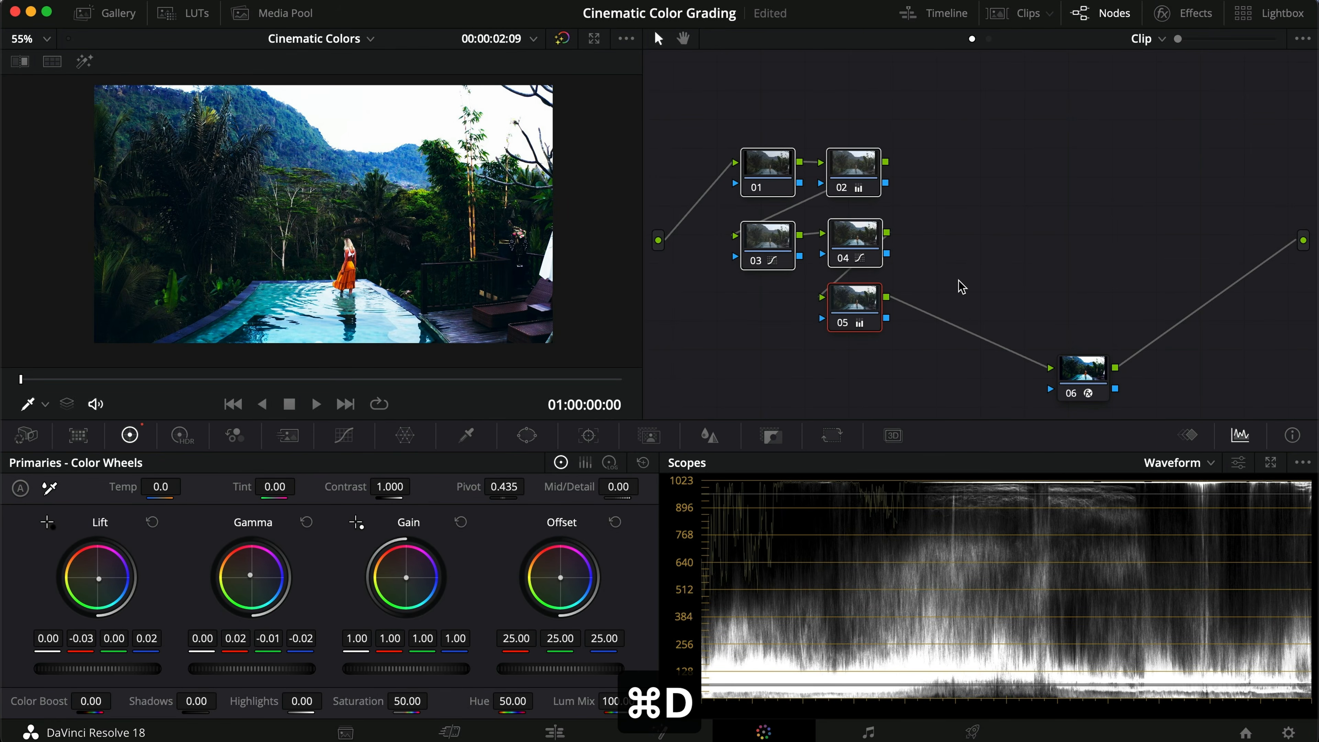
left_click_drag(1163, 408, 794, 133)
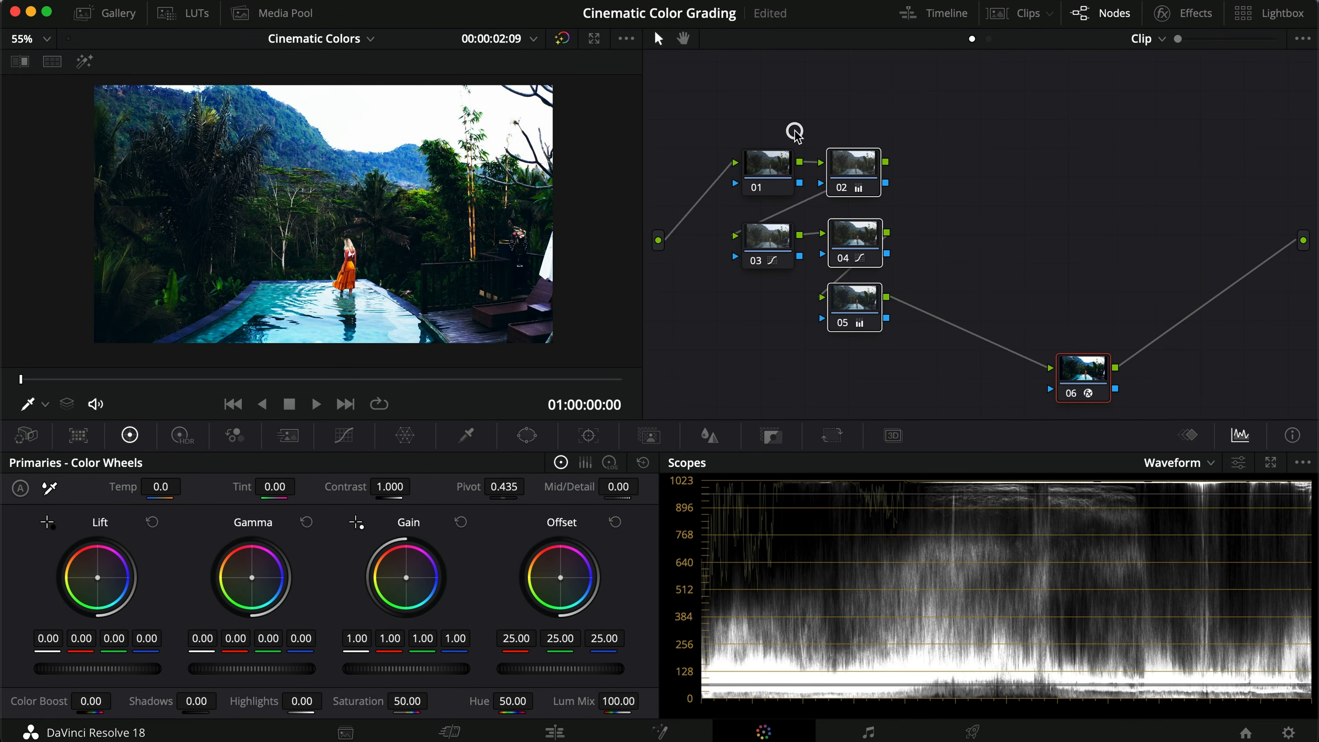
left_click_drag(1148, 384, 691, 155)
key("super+d")
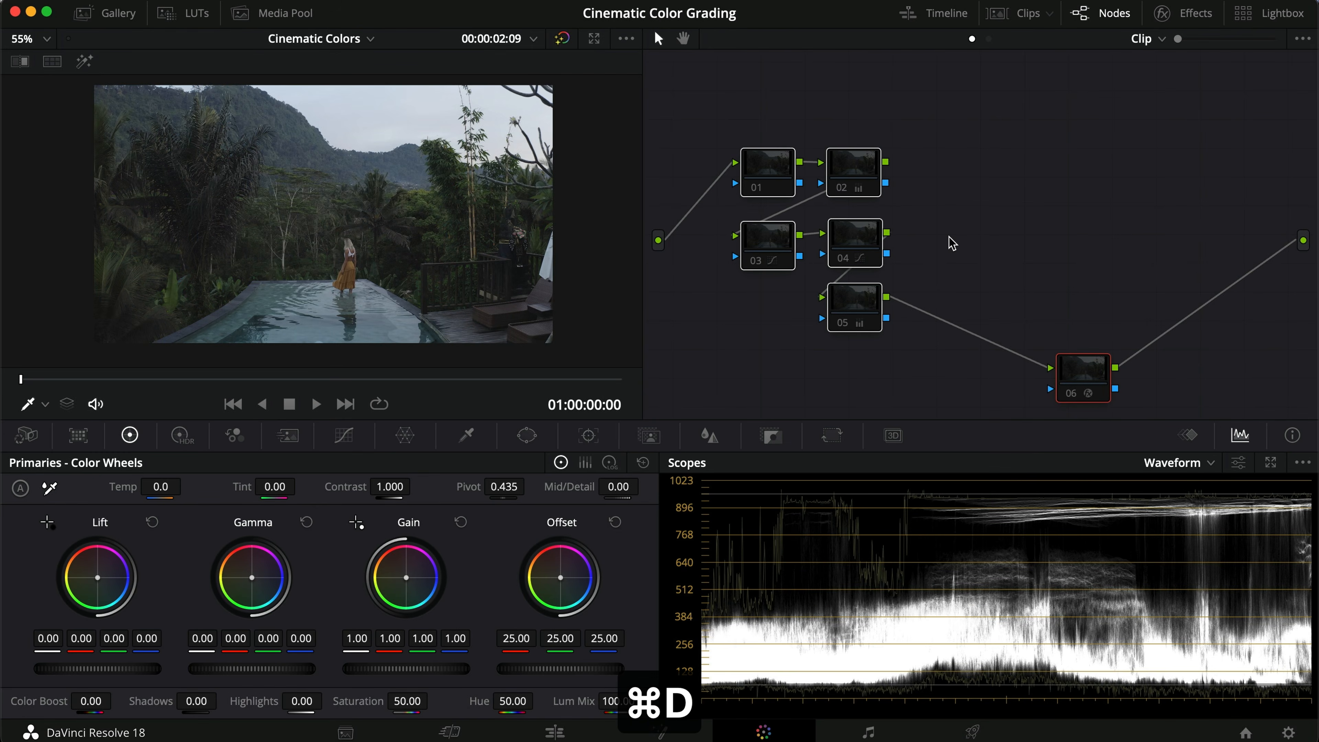
key("super+d")
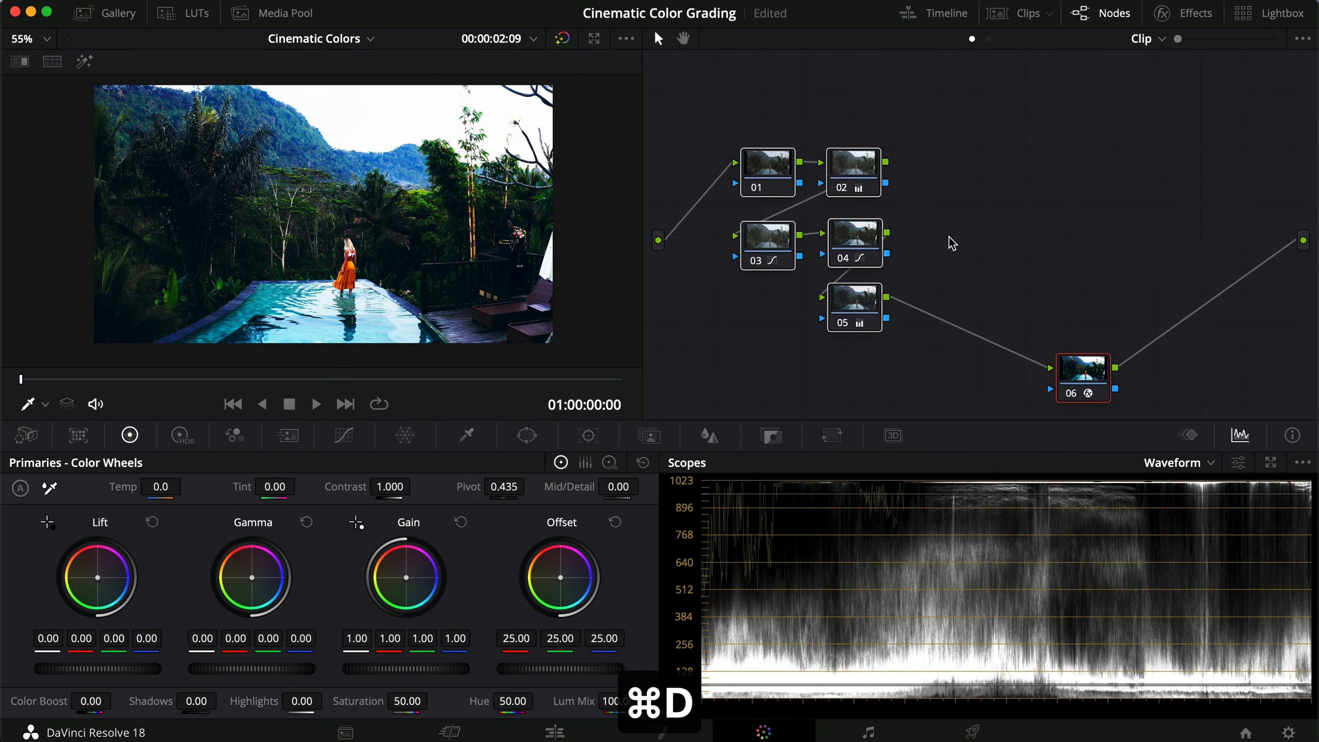
Step: Copy the pool clip's grade and paste it onto the waterfall clip 02
left_click(950, 240)
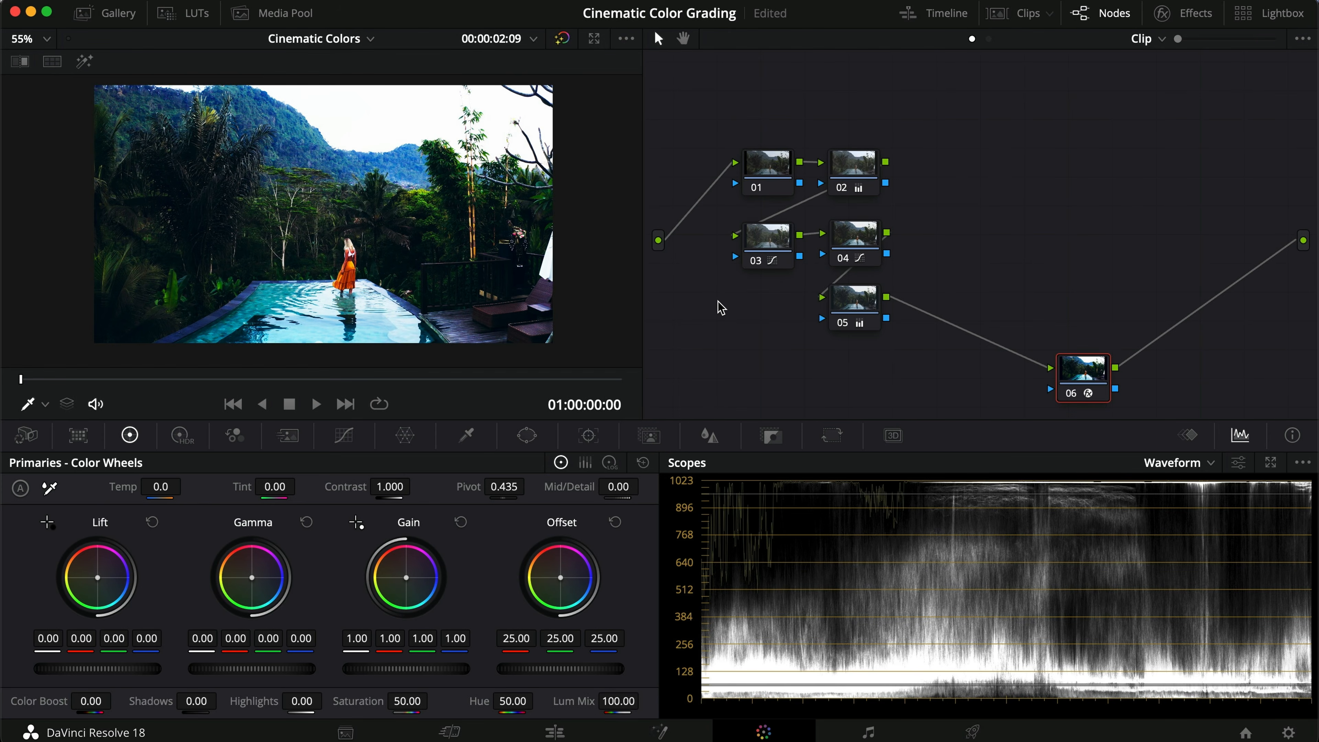
left_click(1018, 13)
key("super+c")
left_click(154, 374)
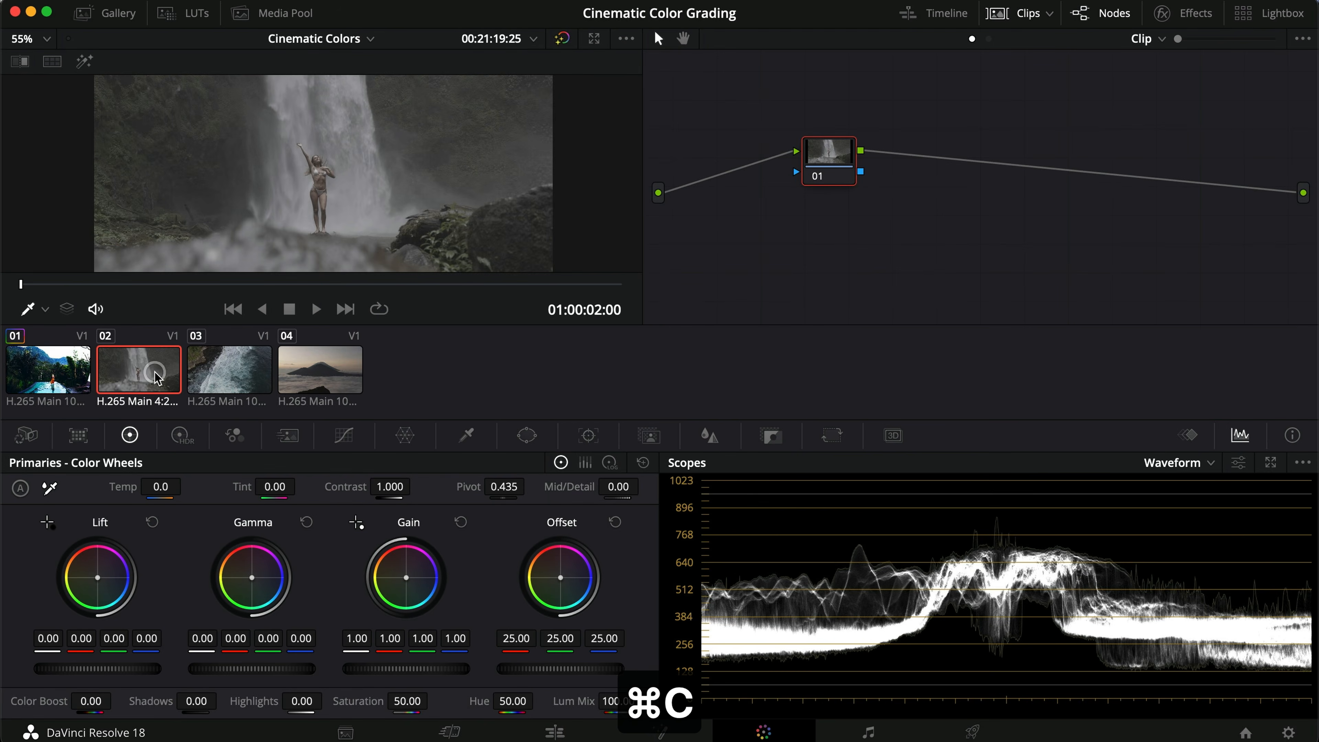
key("super+v")
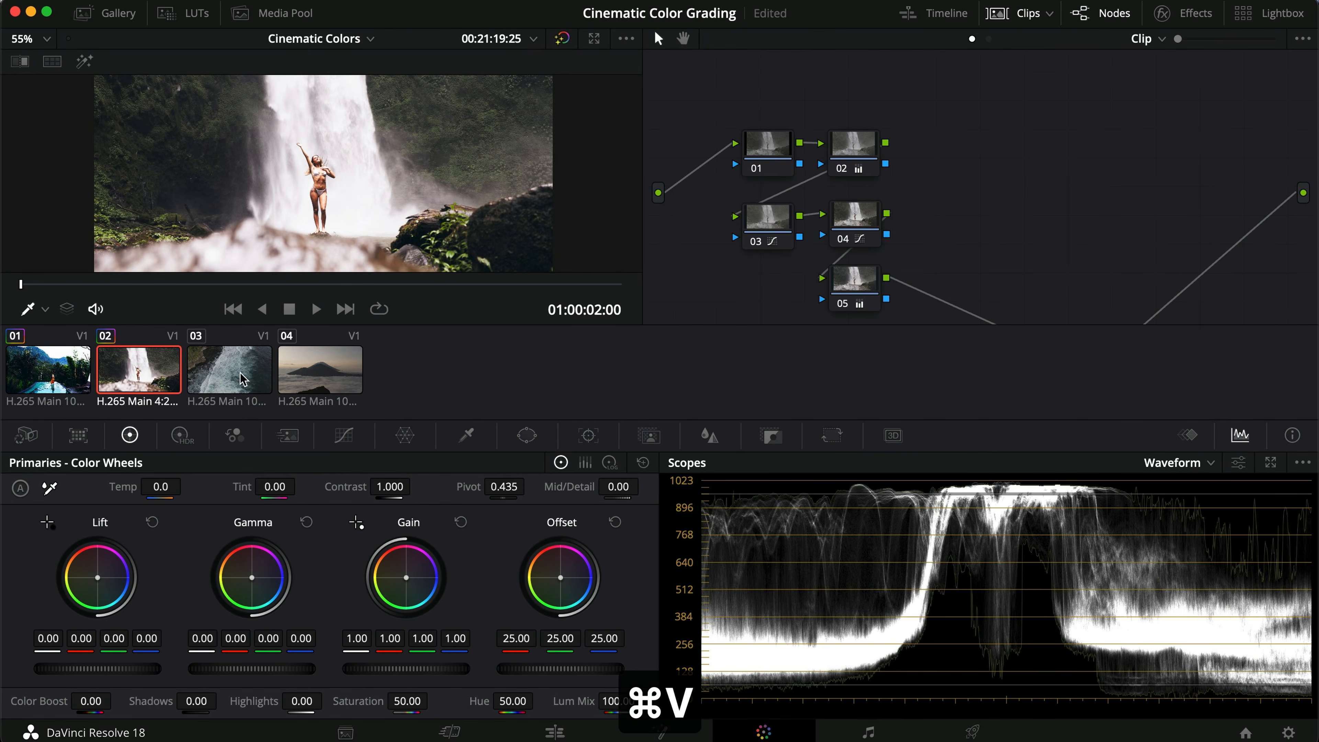
Step: Move the color space transform node up and set its input color space to Canon Cinema Gamut and input gamma to Canon Log 3
scroll(757, 285, "down", 2)
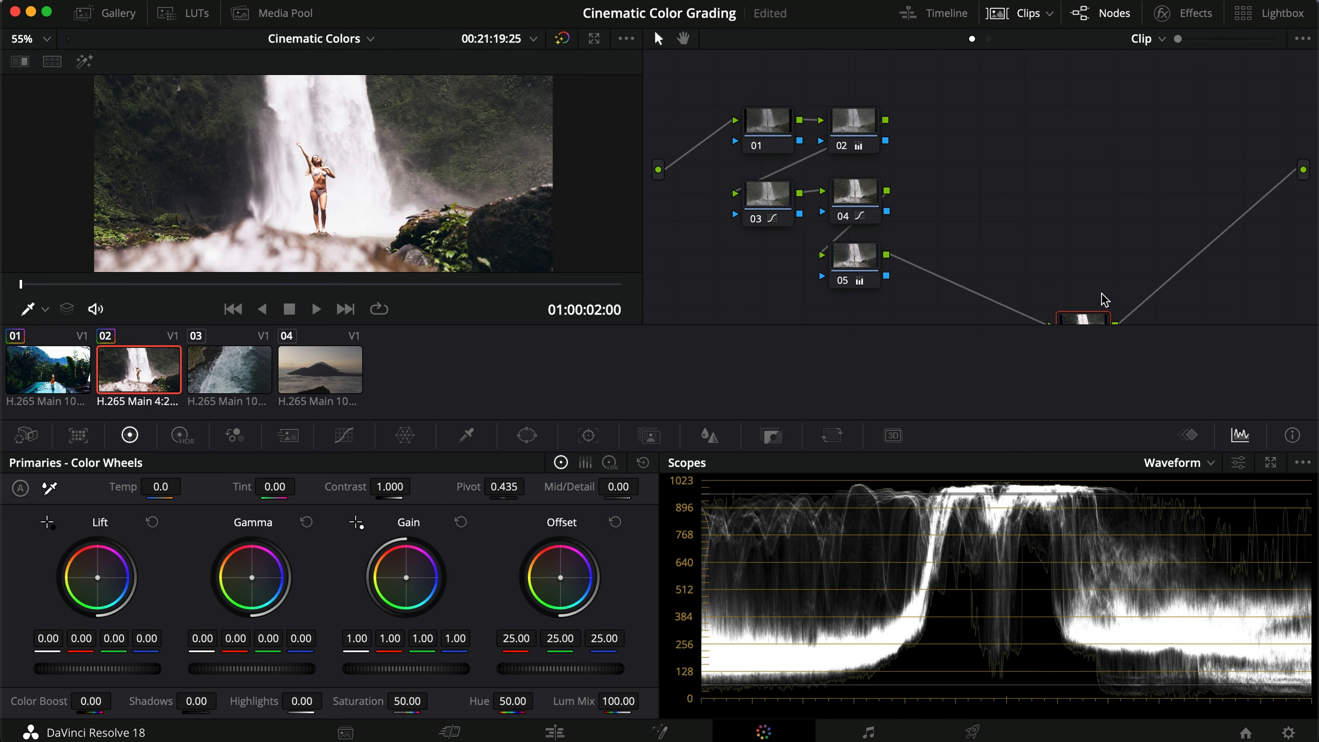
left_click_drag(1092, 312, 1059, 248)
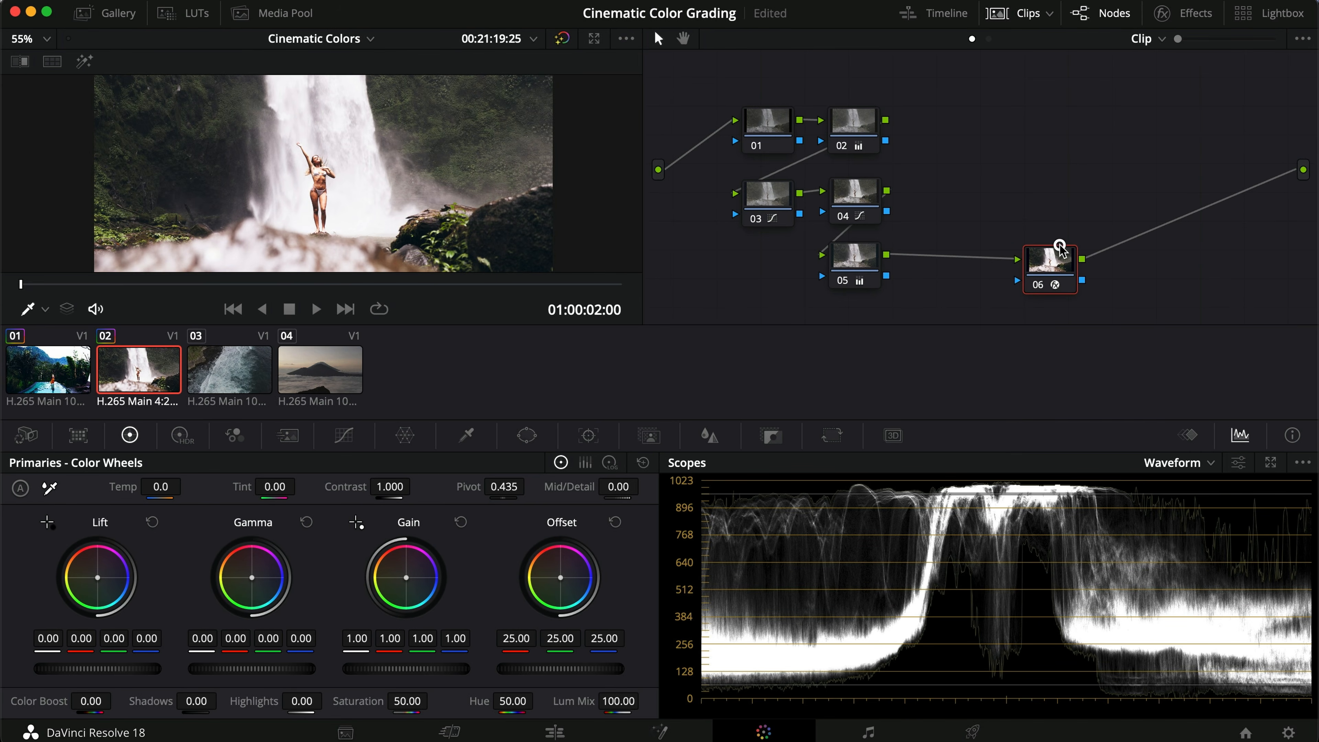
left_click(1181, 23)
left_click(1156, 114)
key("c")
key("Return")
left_click(1159, 136)
key("c")
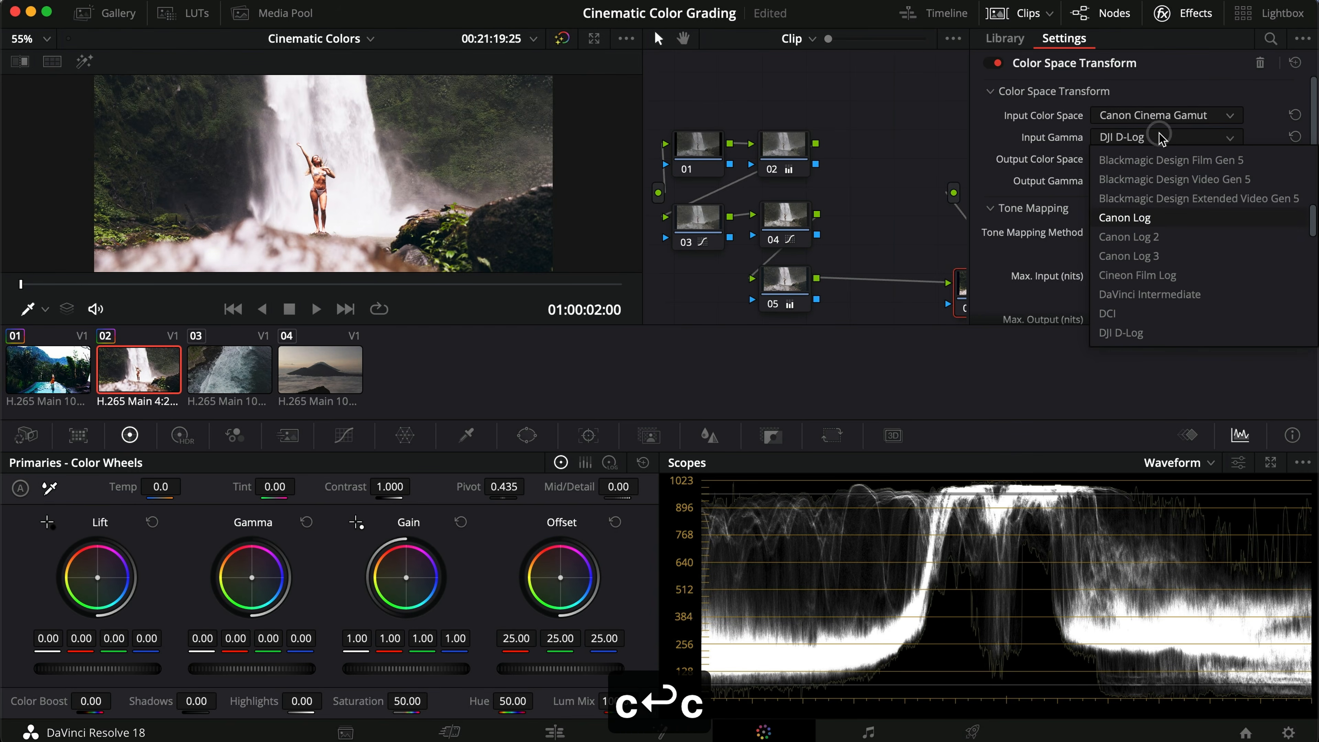
key("Down")
key("Down")
key("Return")
left_click(1170, 15)
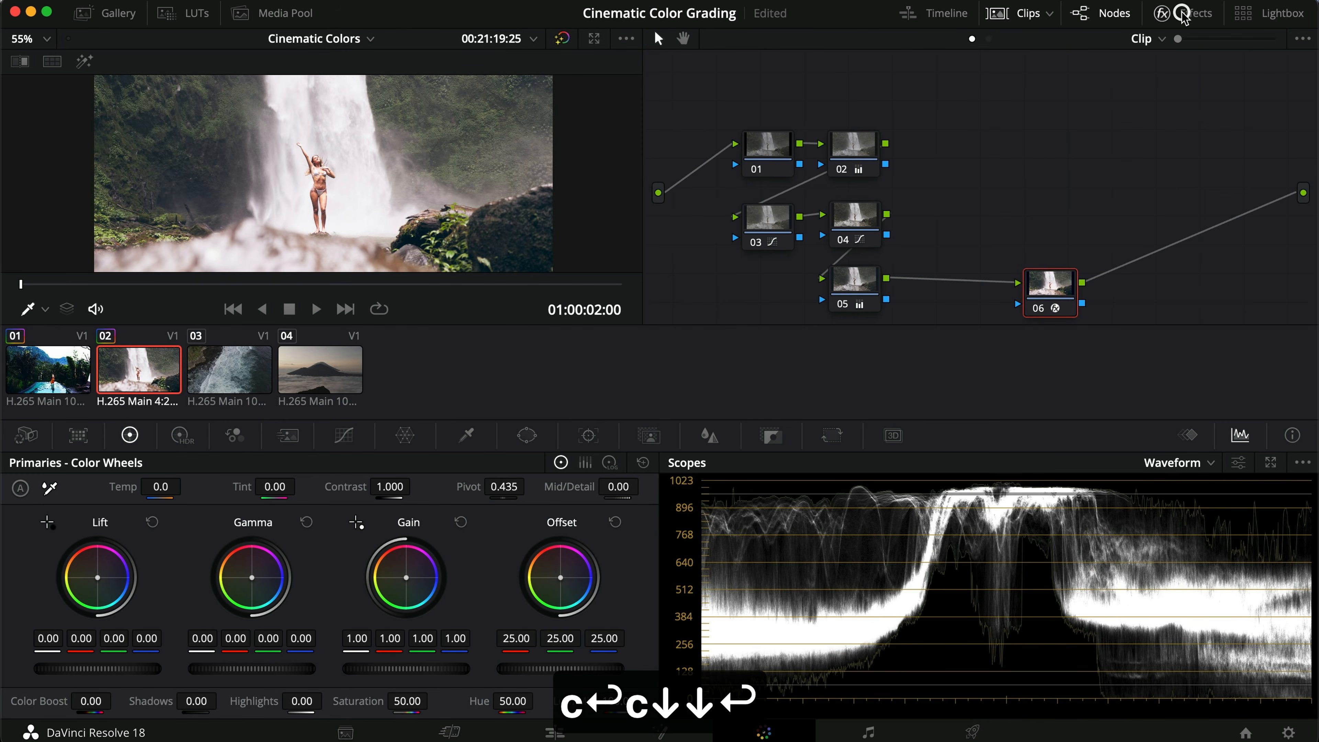
Step: Lower node 02's master Offset to 22.05
left_click(854, 148)
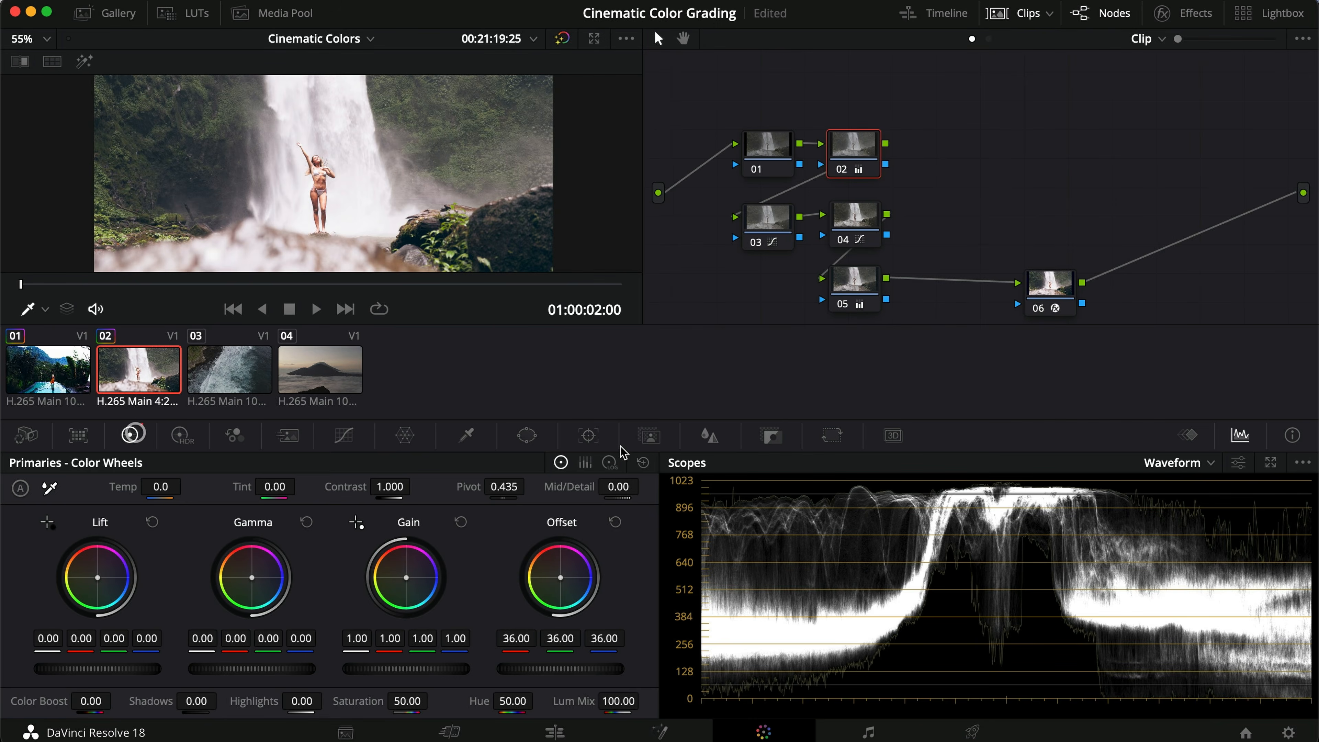
left_click(643, 463)
scroll(334, 207, "down", 3)
scroll(333, 207, "up", 1)
left_click_drag(587, 668, 457, 667)
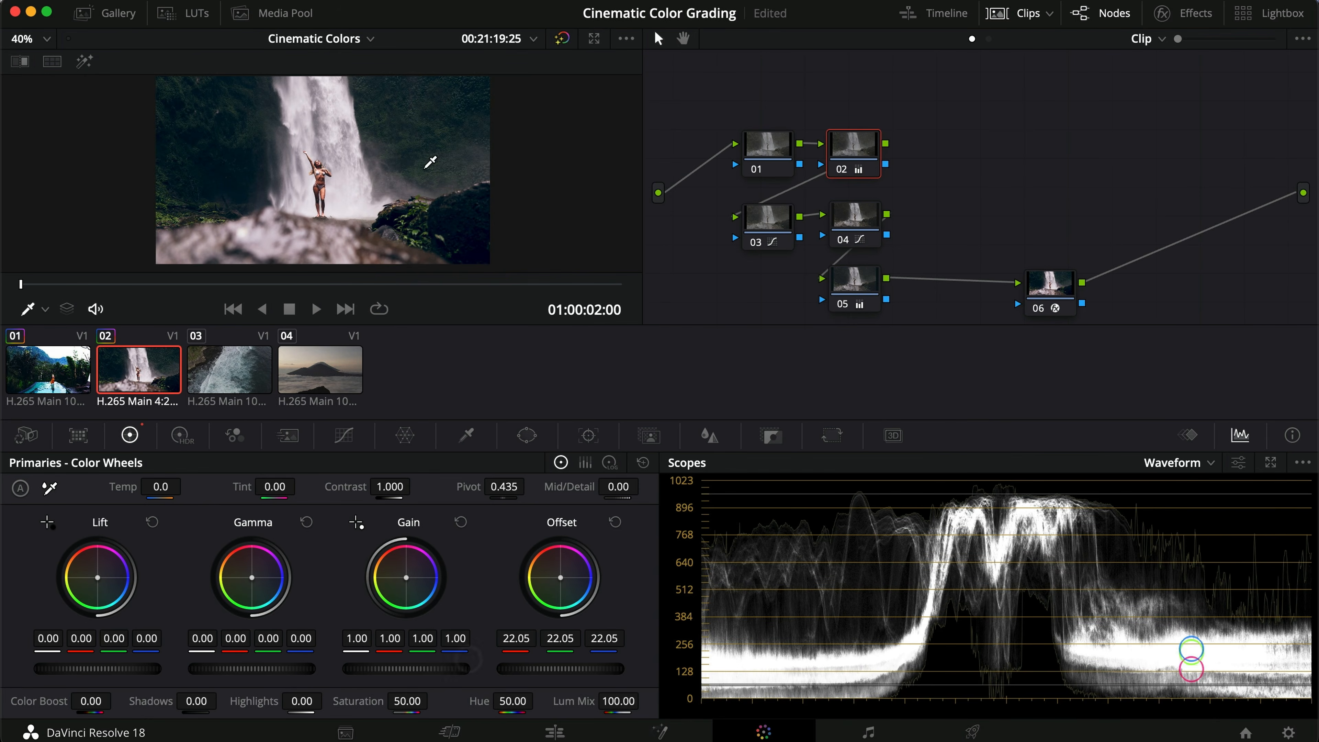
Step: View the waterfall grade full screen, then toggle nodes 03 to 05 and node 05 alone to compare
left_click(858, 224)
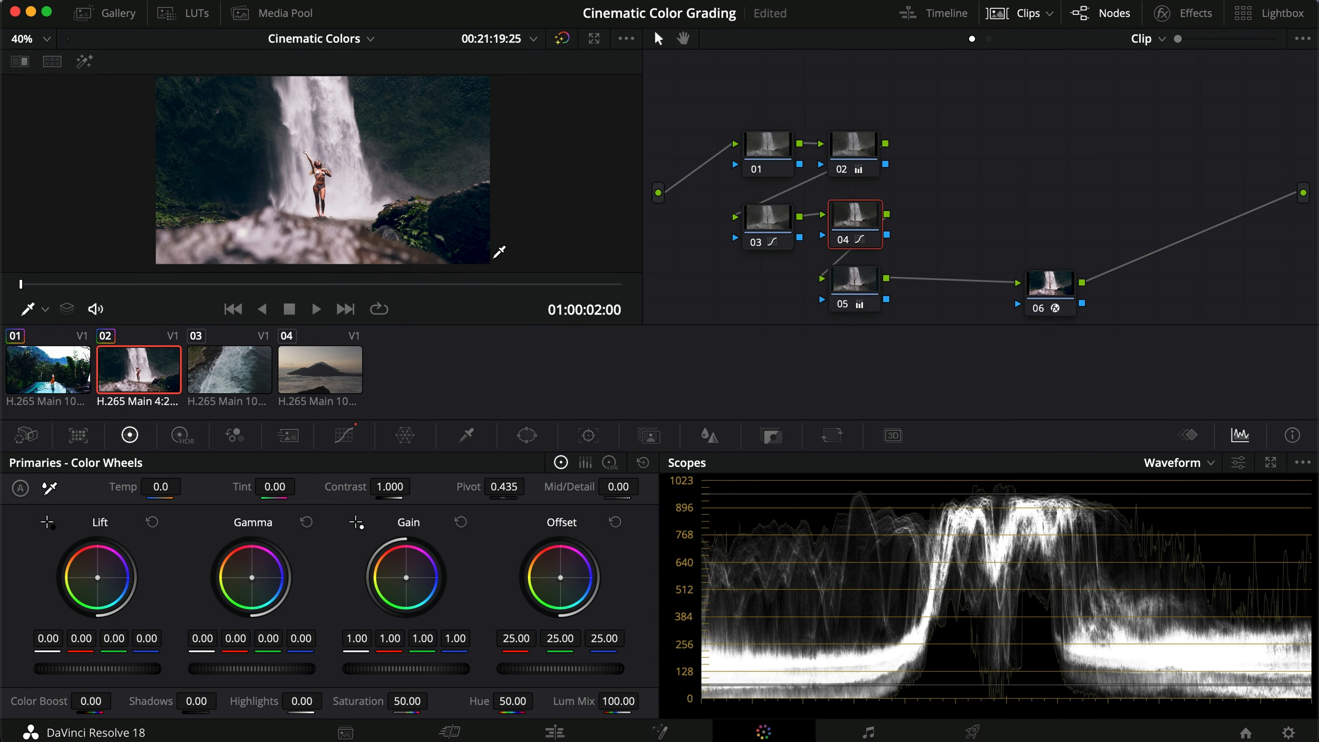
key("super+f")
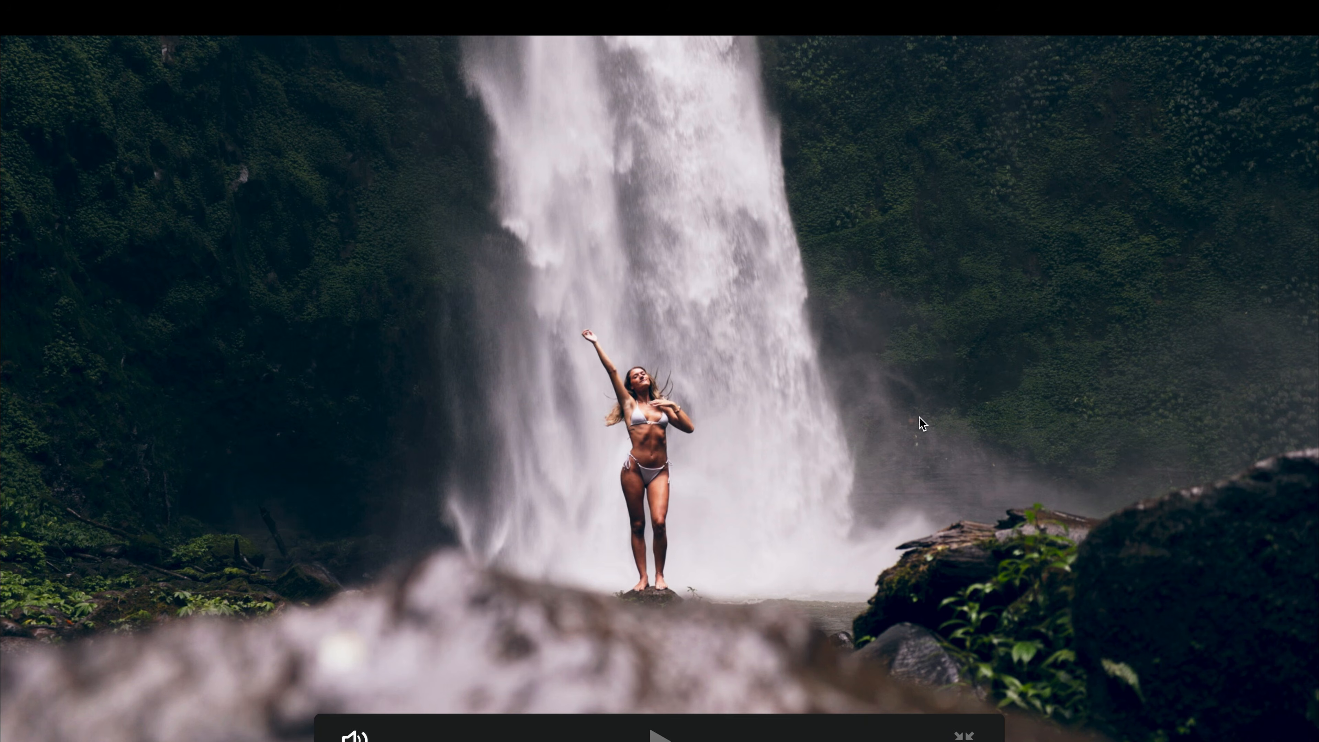
key("super+f")
left_click(1005, 6)
left_click_drag(918, 333, 758, 222)
key("super+d")
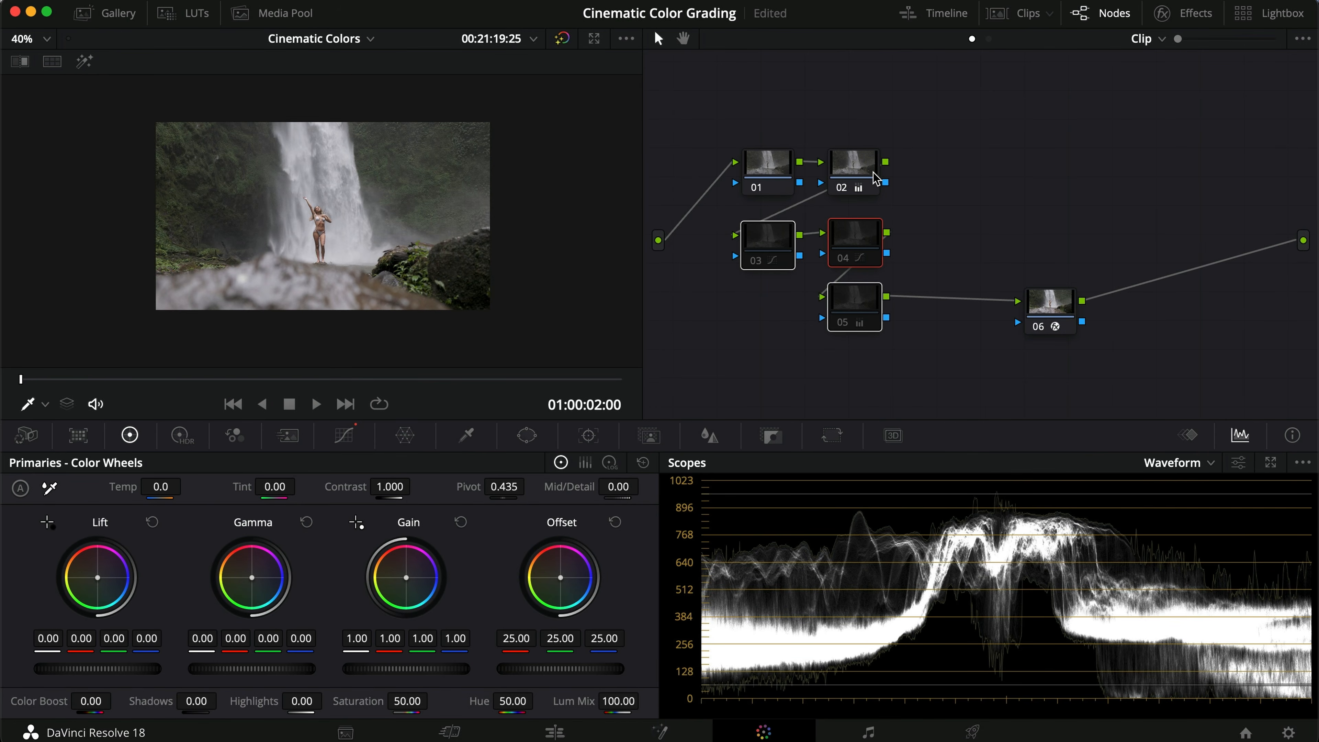
key("super+d")
left_click(967, 229)
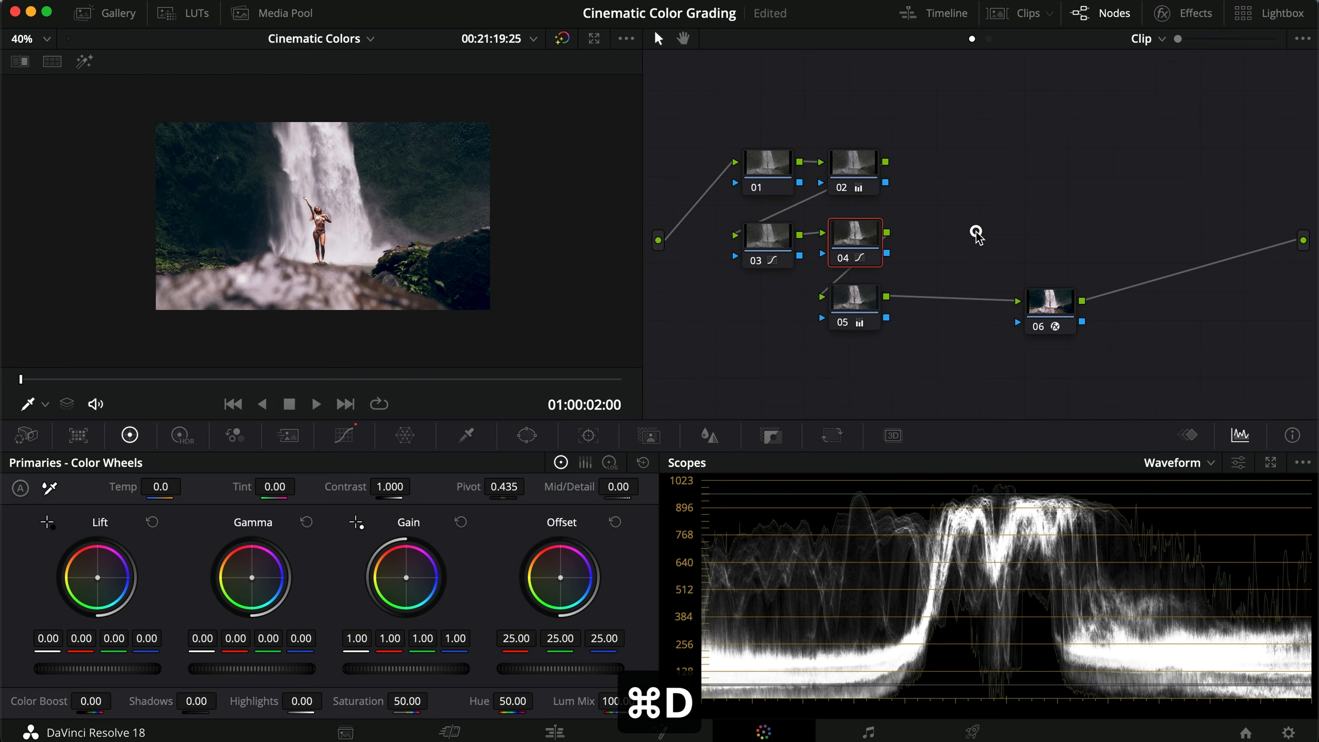
left_click(852, 306)
key("super+d")
key("super+d")
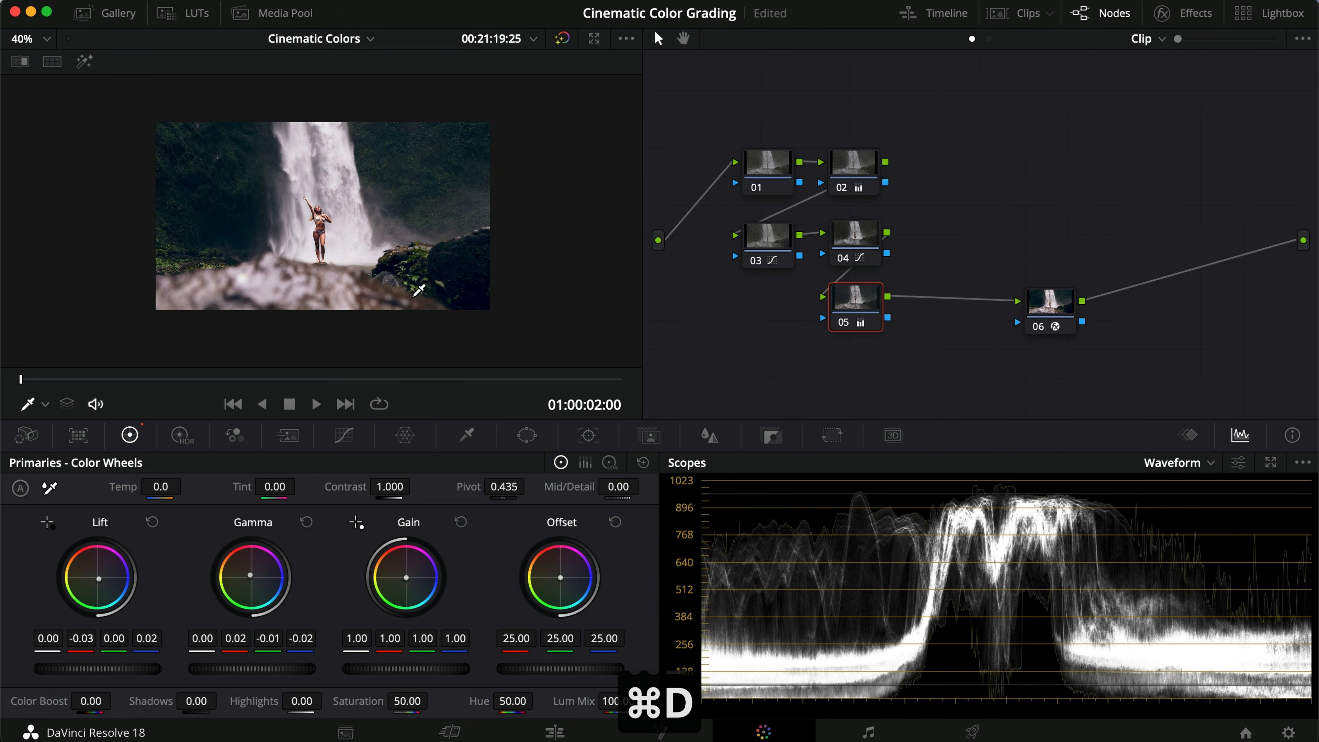
scroll(583, 306, "up", 2)
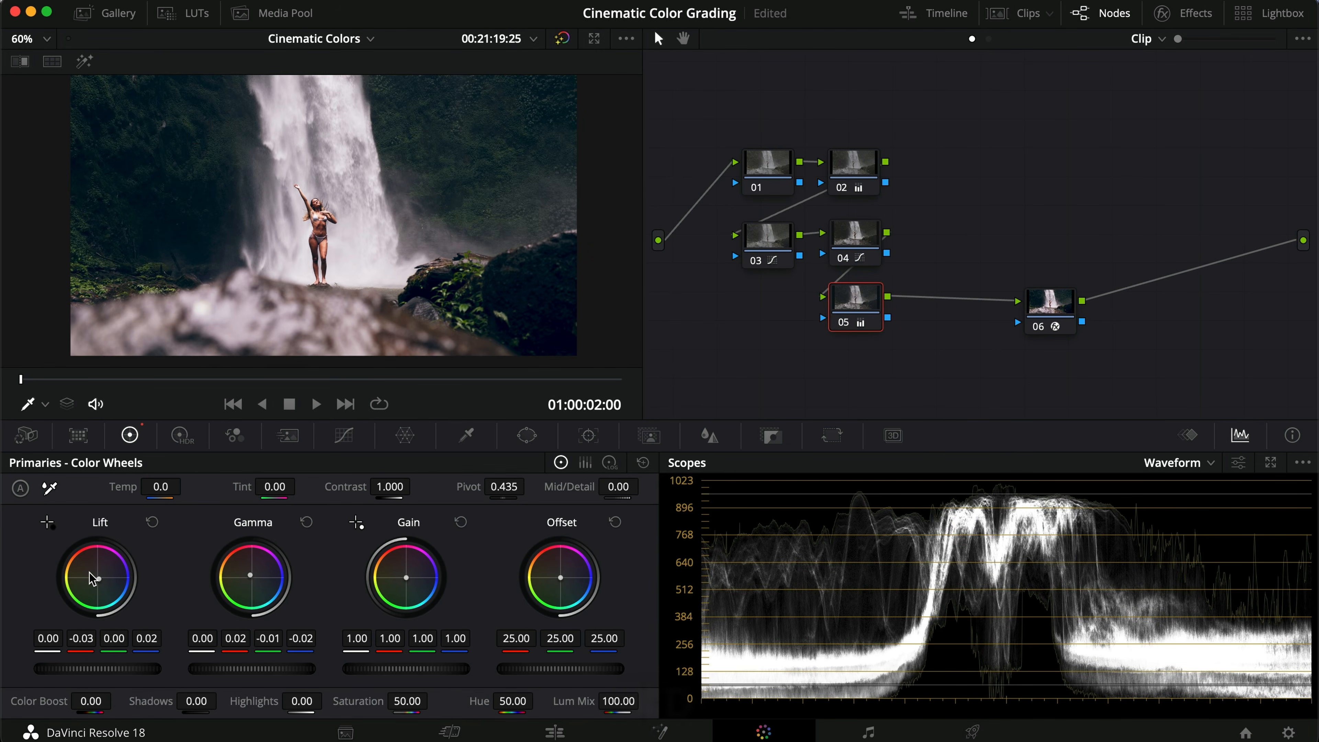
Step: Adjust node 05's Gamma to 0.02 red, 0.00 green and -0.03 blue on the waterfall clip
key("super+d")
key("super+d")
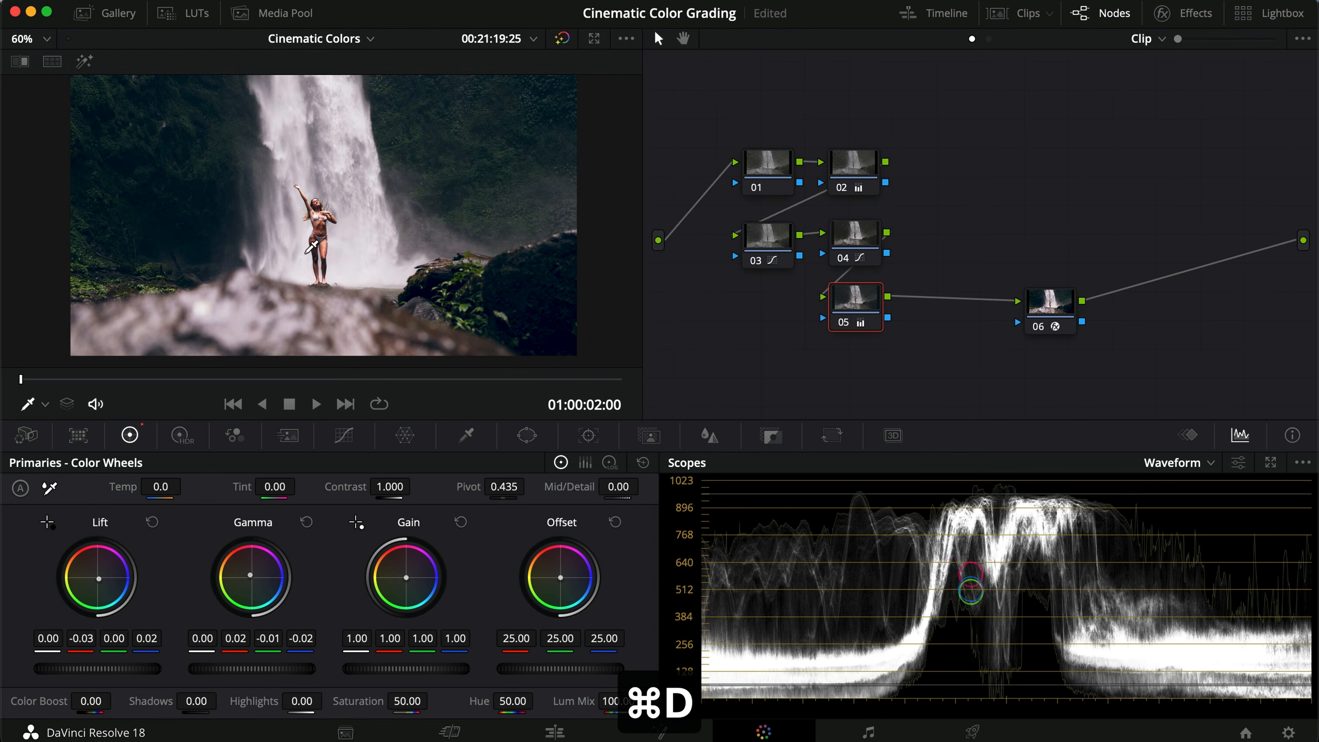
scroll(319, 228, "up", 5)
key("super+d")
key("super+d")
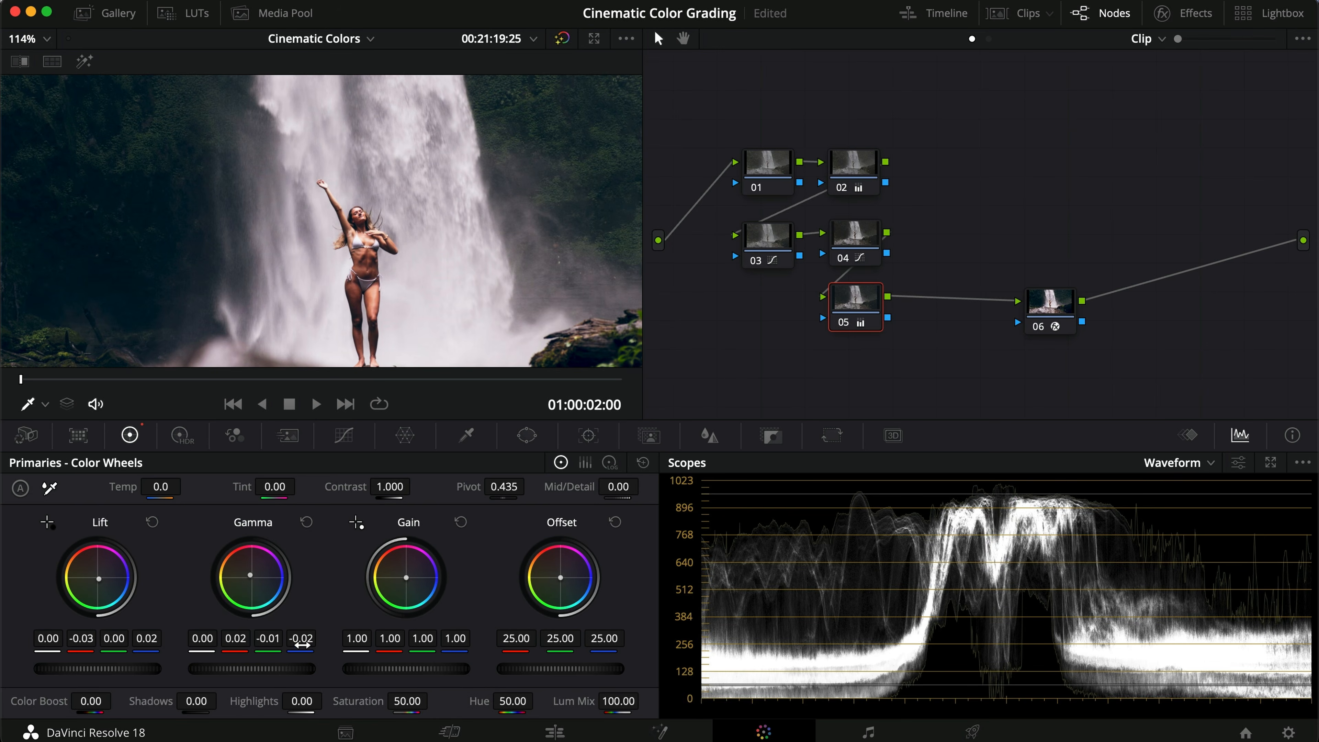
left_click_drag(302, 644, 244, 631)
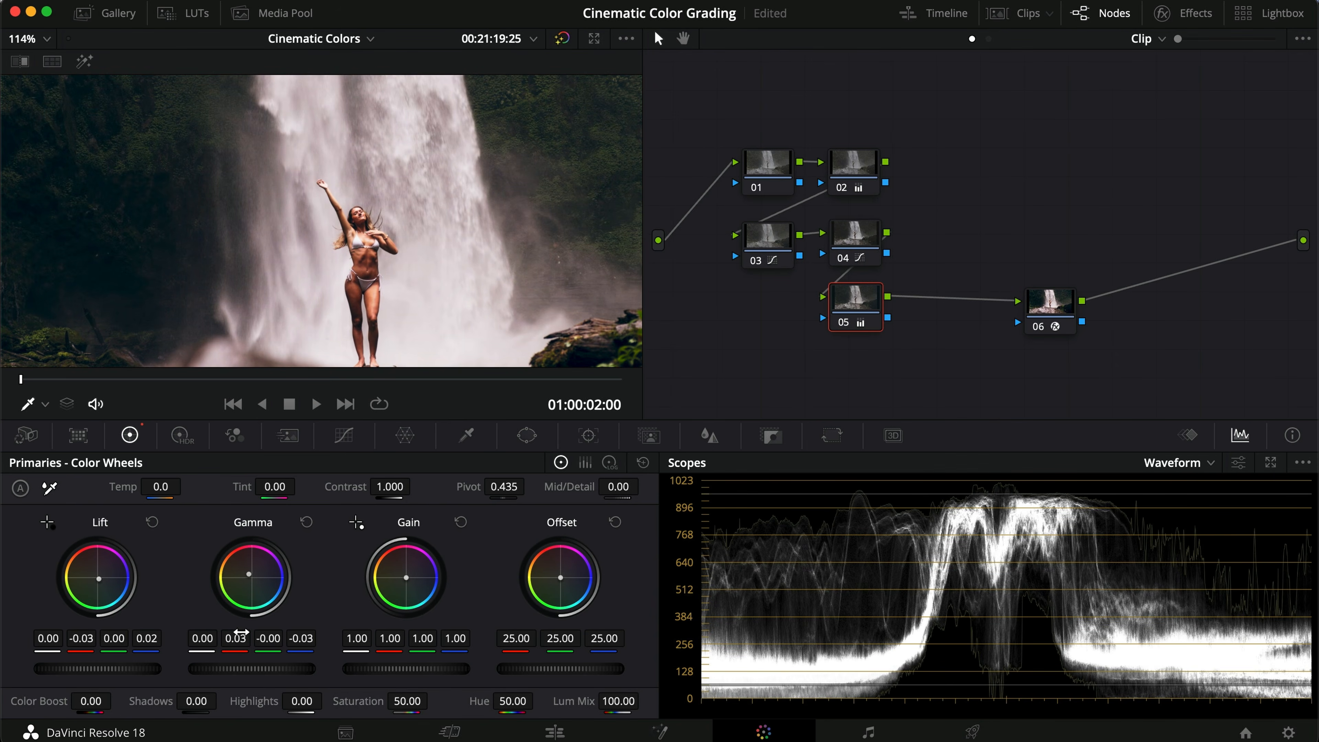
key("super+d")
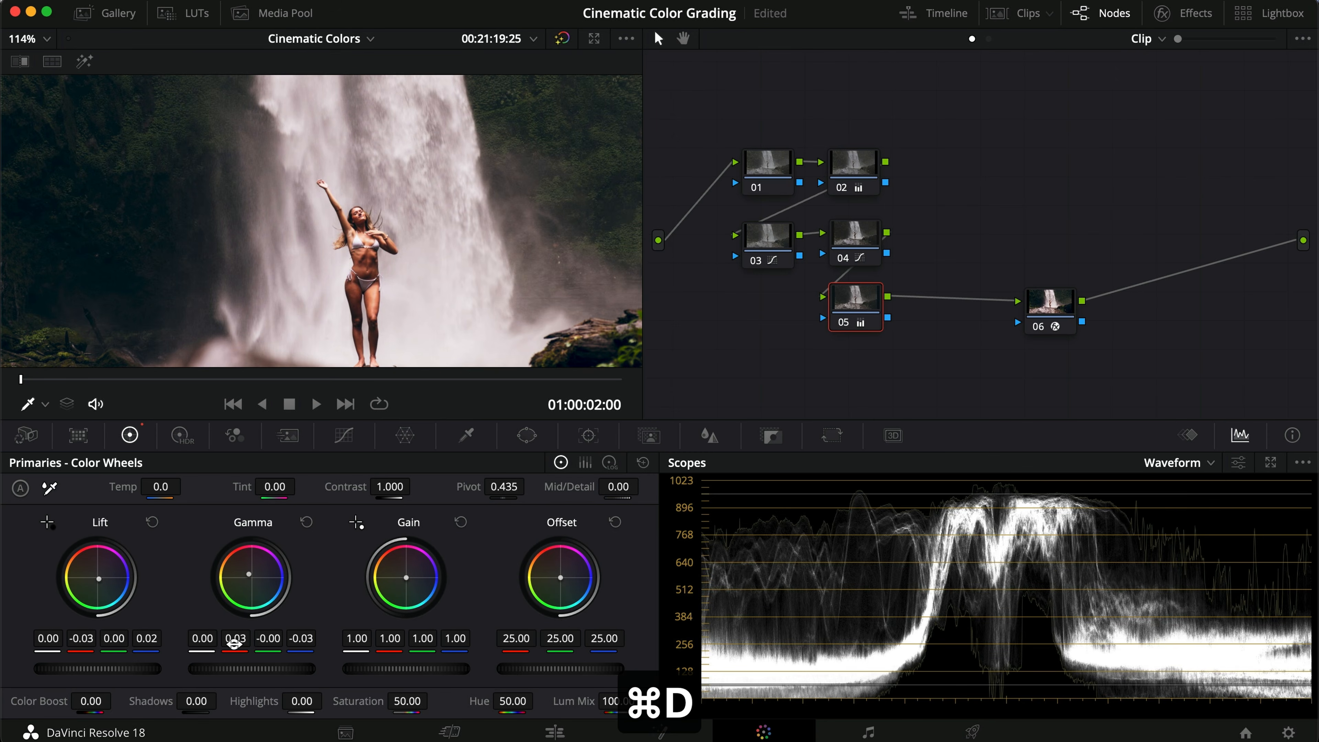
left_click_drag(233, 643, 237, 644)
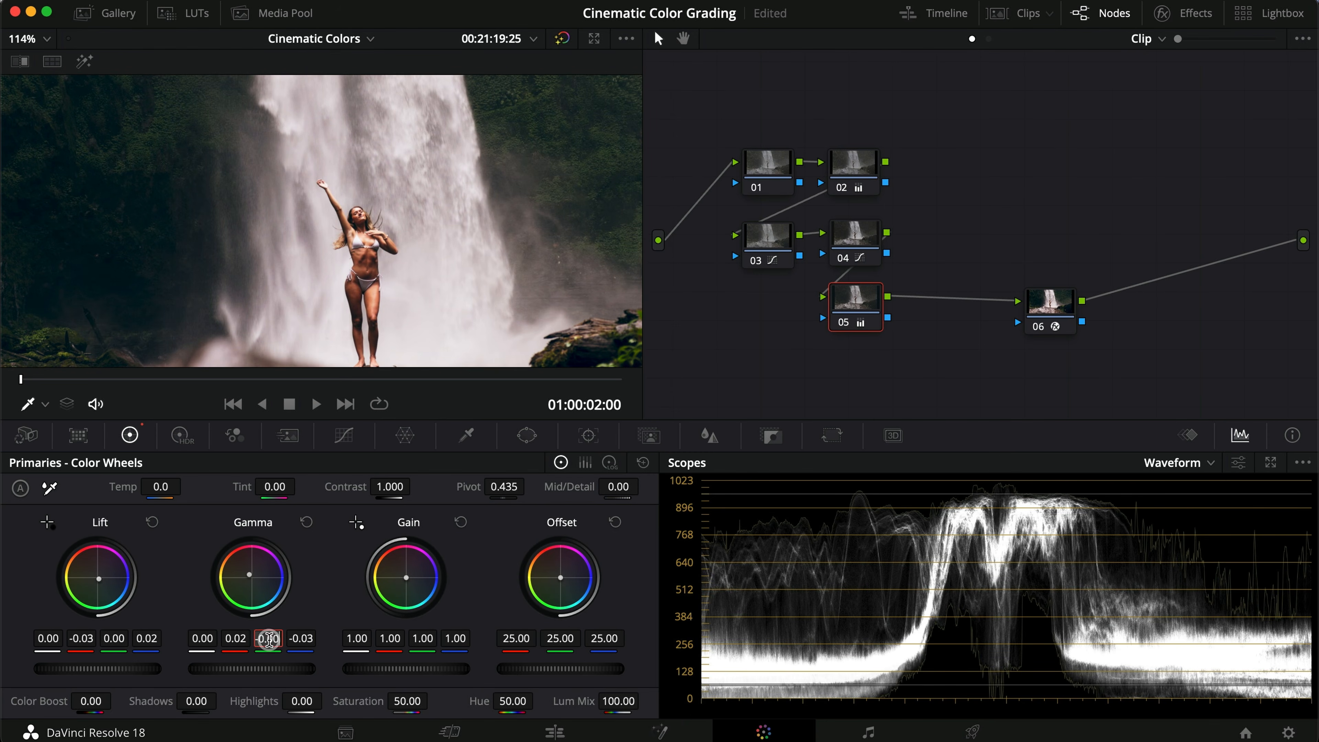
type("0")
key("Return")
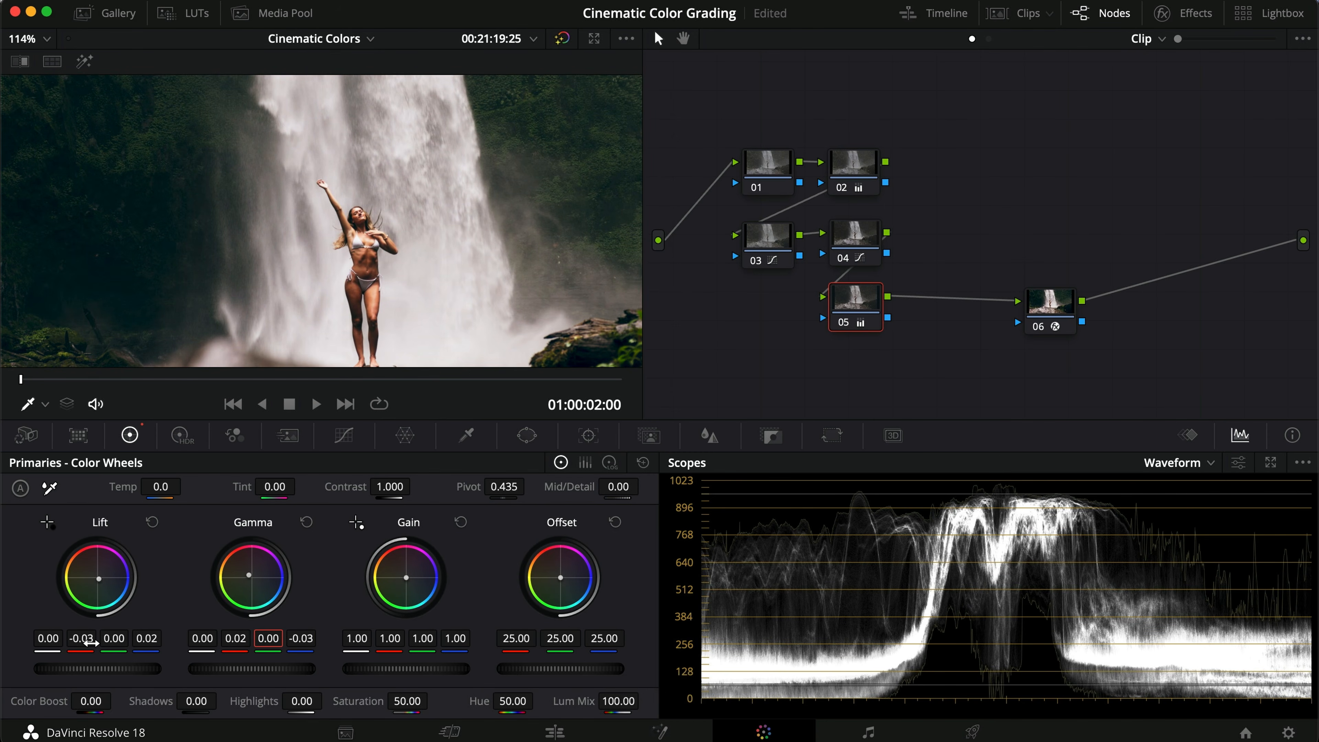
left_click_drag(147, 638, 111, 643)
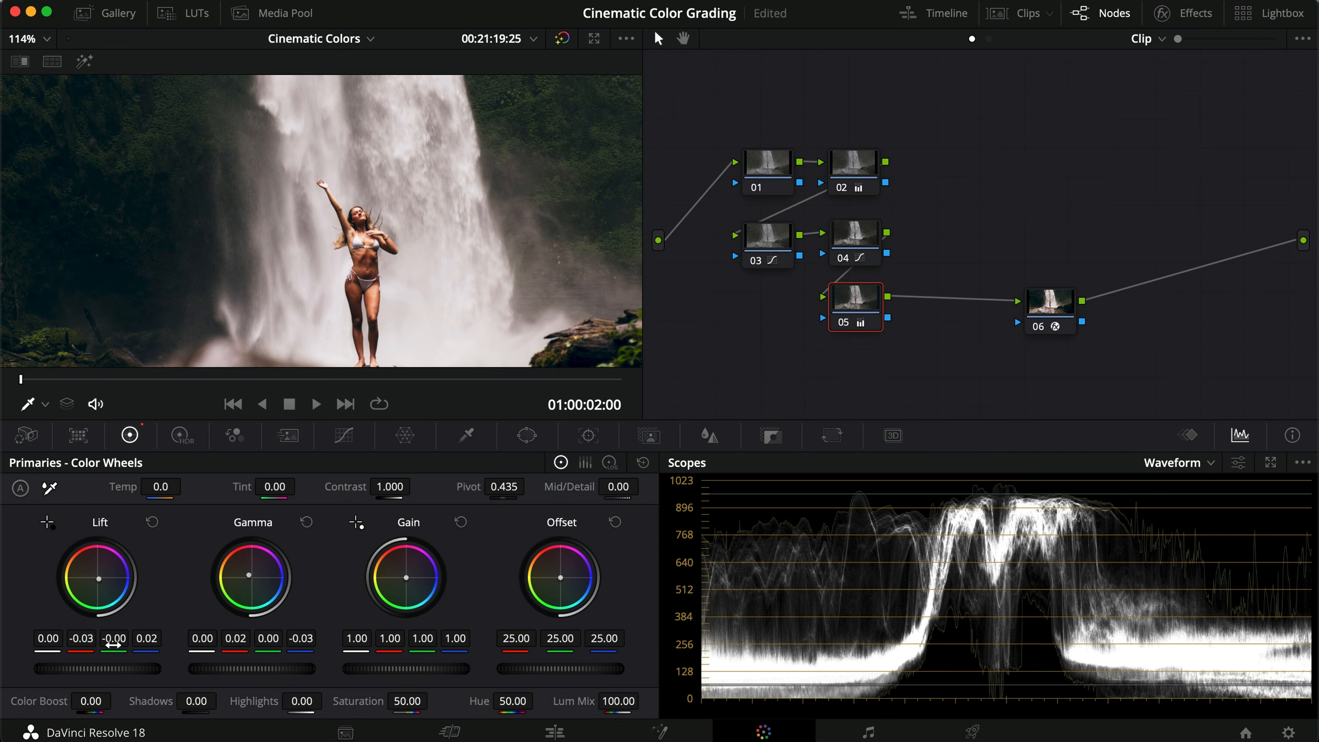
Step: Compare the waterfall grade with nodes 01 to 04 and then nodes 03 to 05 bypassed
scroll(267, 259, "down", 5)
scroll(267, 258, "up", 3)
scroll(267, 258, "down", 2)
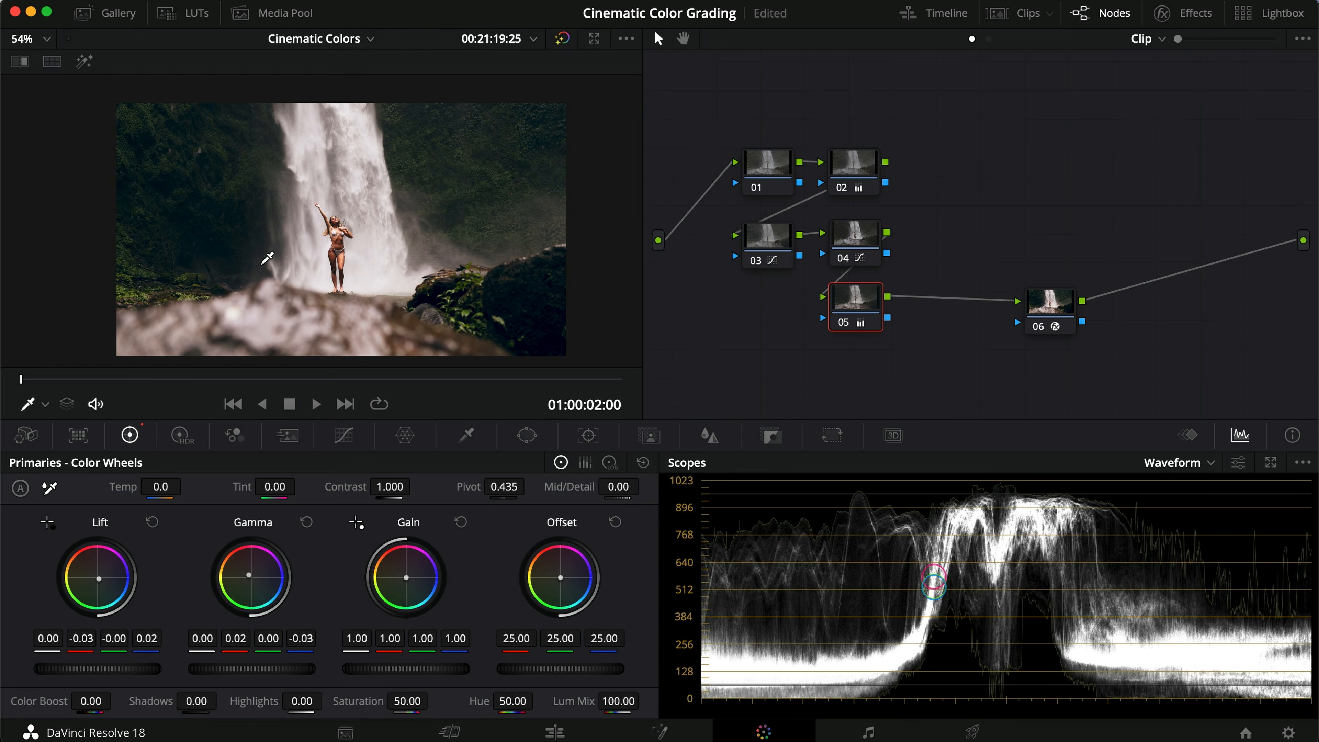
key("super+d")
key("super+d")
left_click_drag(941, 337, 740, 136)
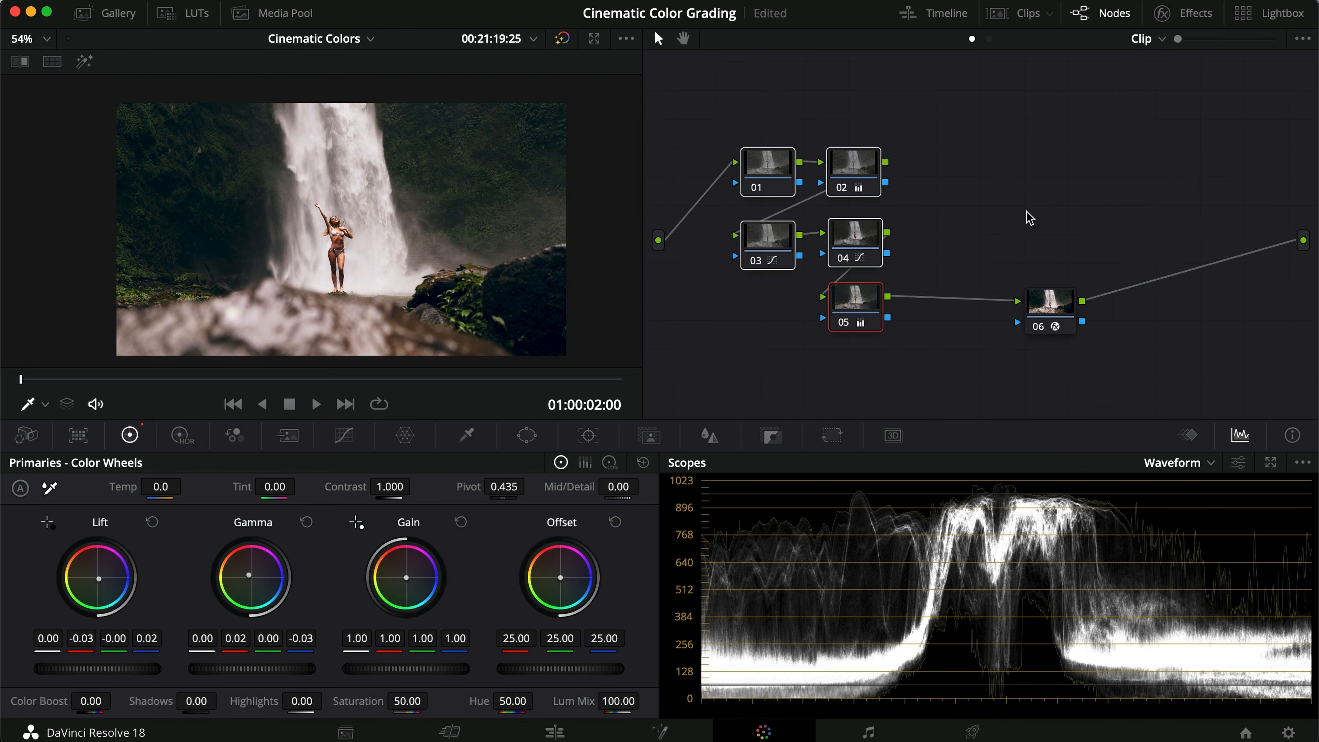
key("super+d")
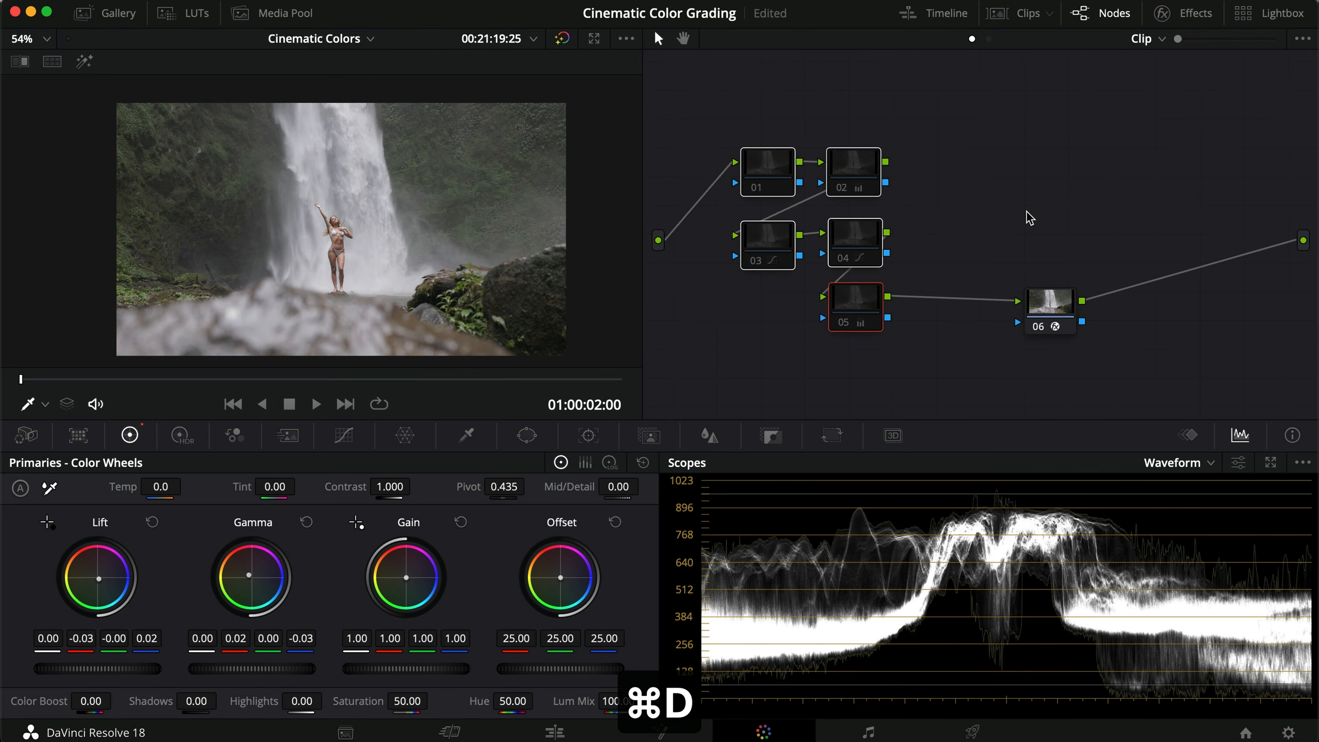
key("super+d")
left_click(1025, 212)
left_click_drag(938, 263, 747, 281)
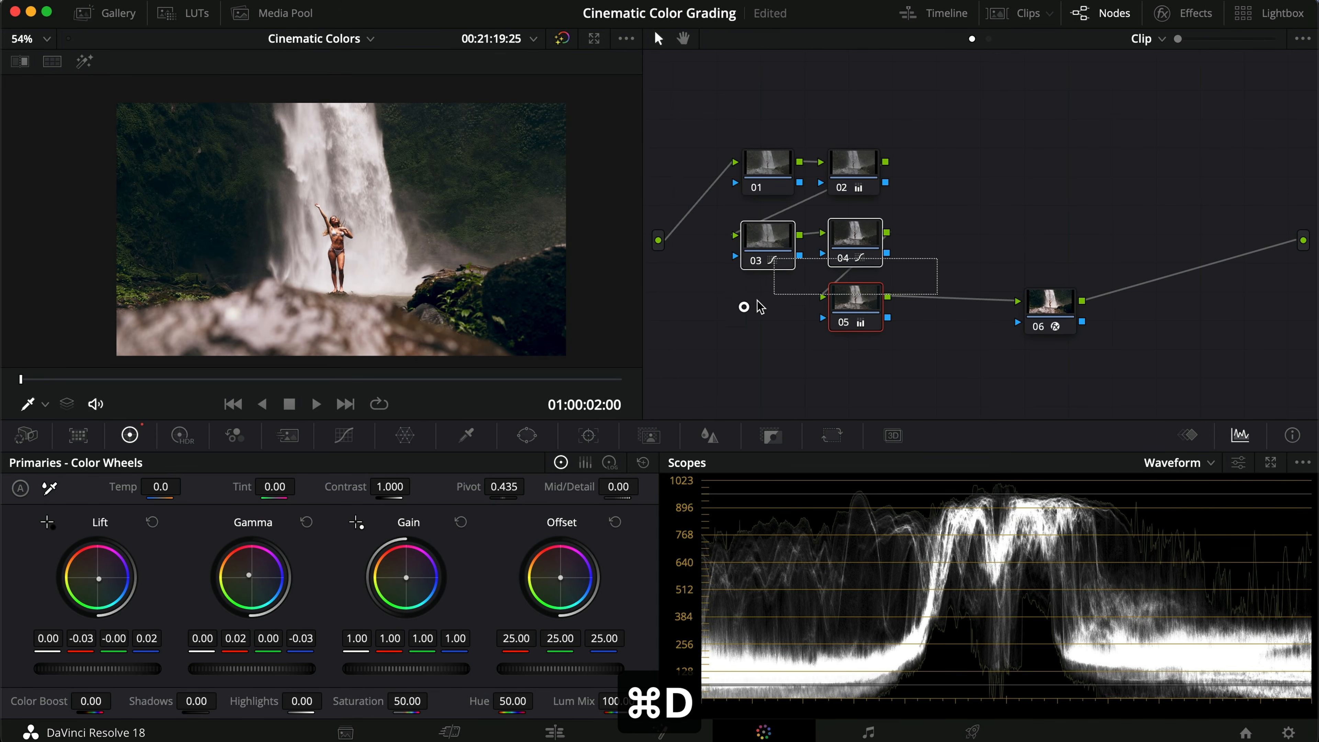
key("super+d")
key("super+d")
key("super+d")
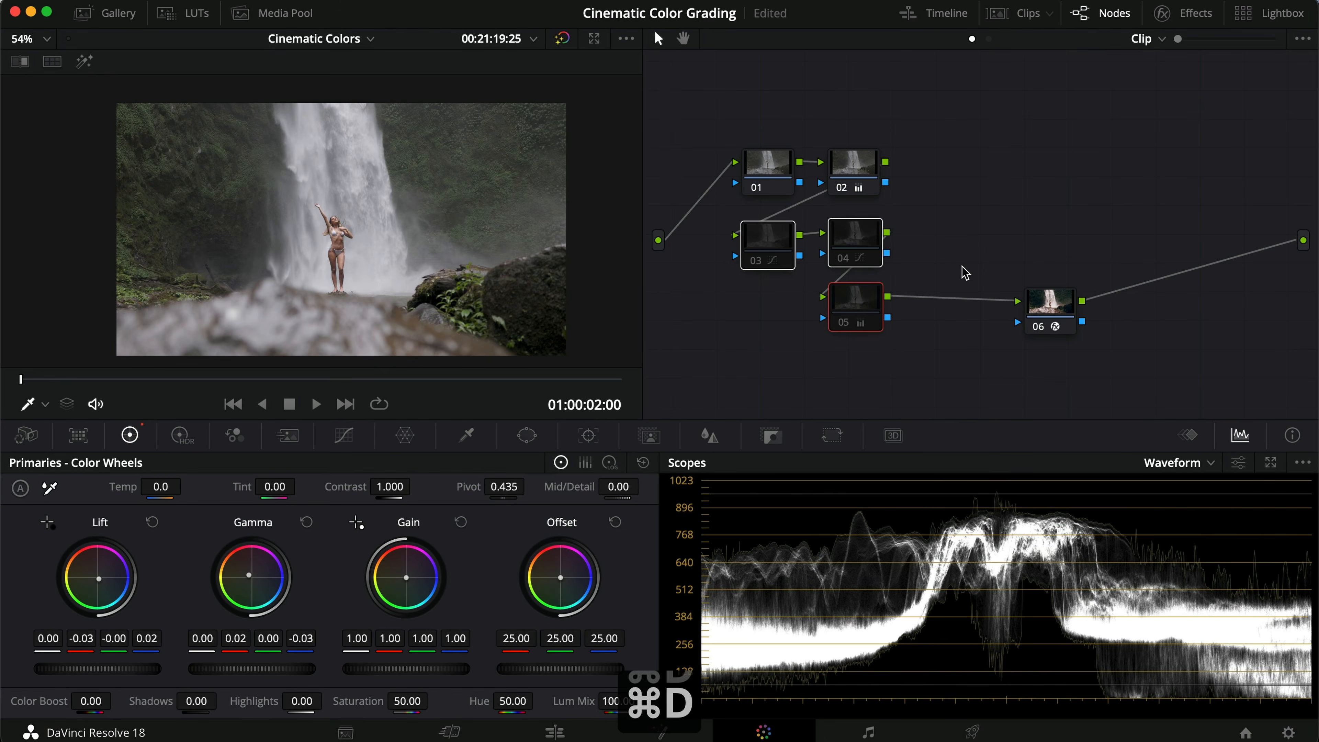
Step: Bypass nodes 04, 03 and 05 one at a time to compare each node's effect on the waterfall clip
left_click(835, 236)
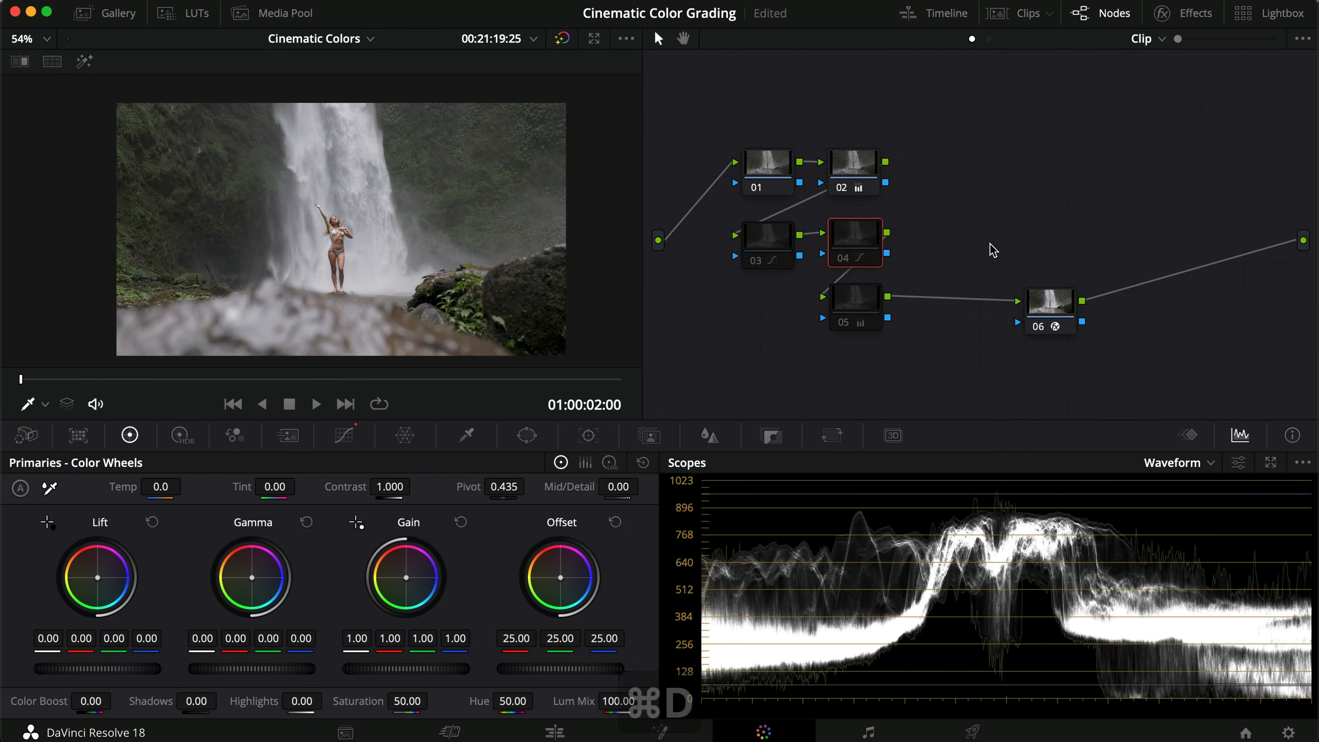
key("super+d")
left_click(773, 243)
key("super+d")
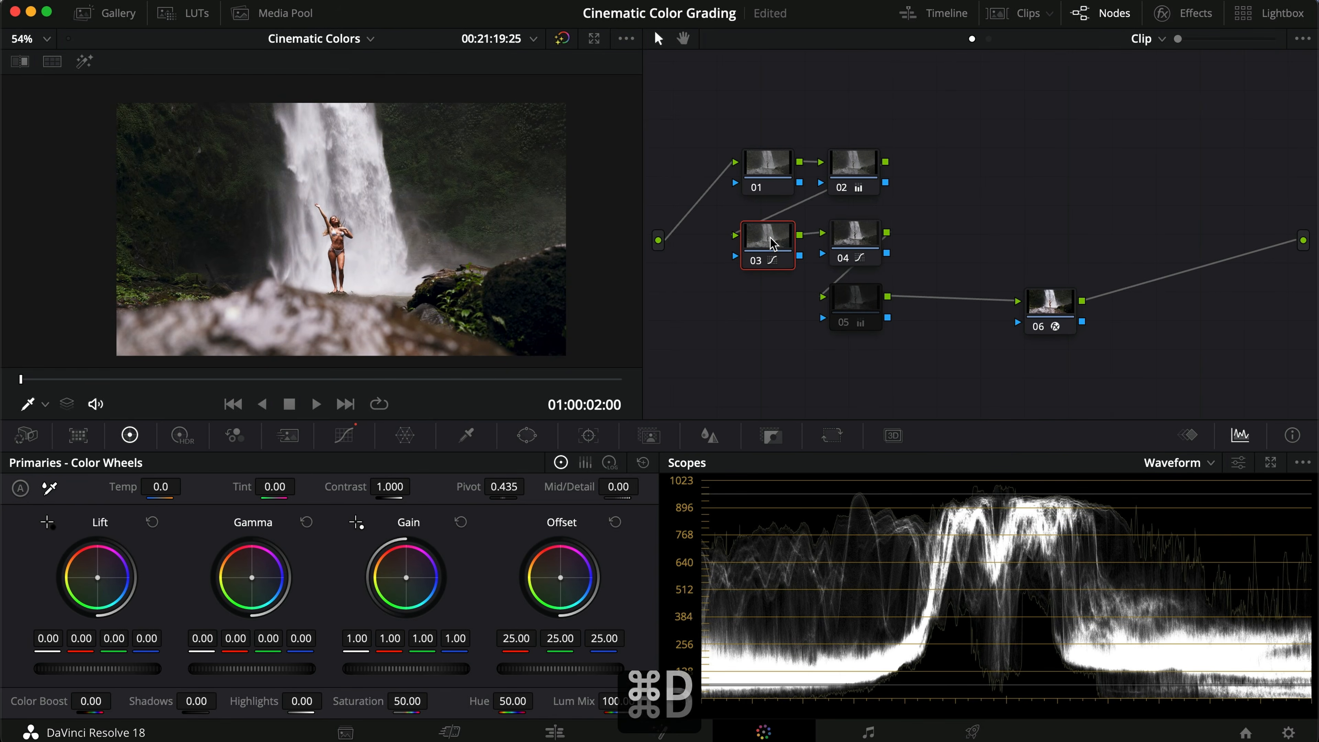
key("super+d")
key("super+d")
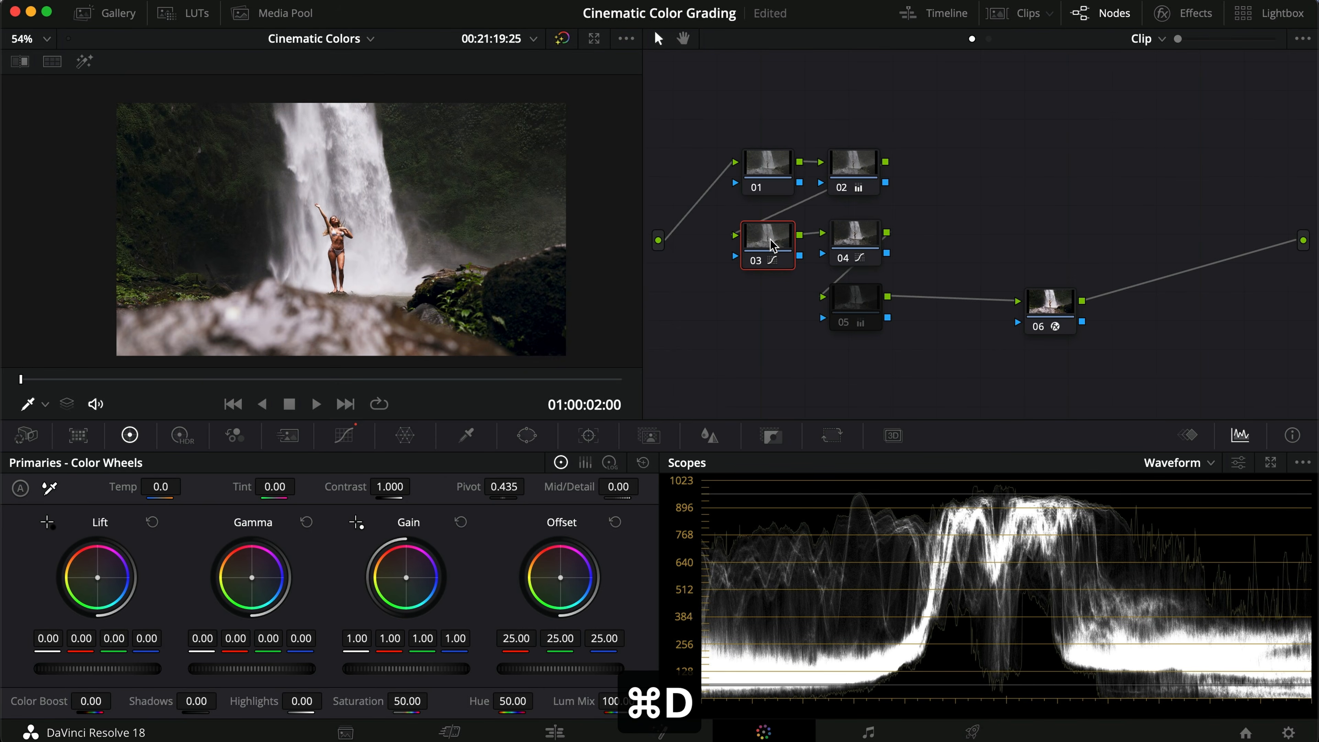
key("super+d")
key("super+d")
scroll(334, 274, "up", 3)
key("super+d")
key("super+d")
key("super+d")
key("super+d")
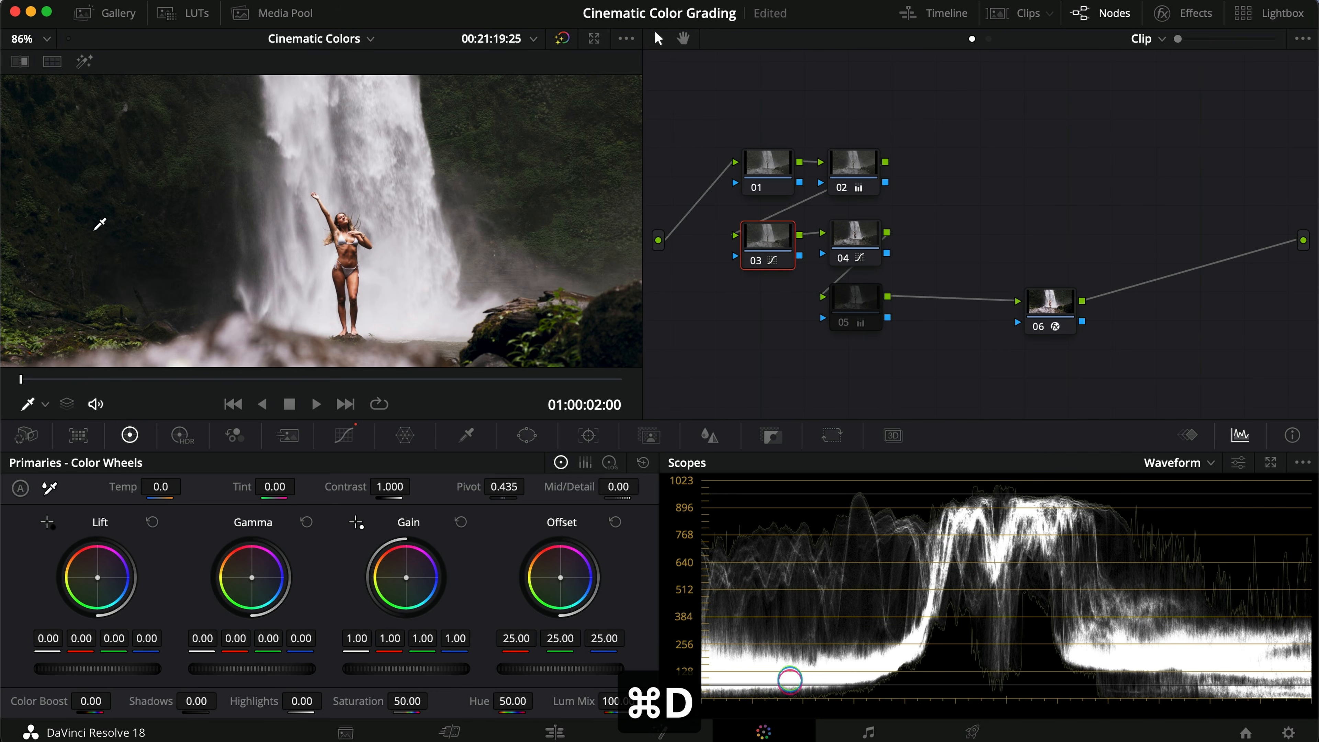
scroll(315, 258, "down", 2)
left_click(854, 298)
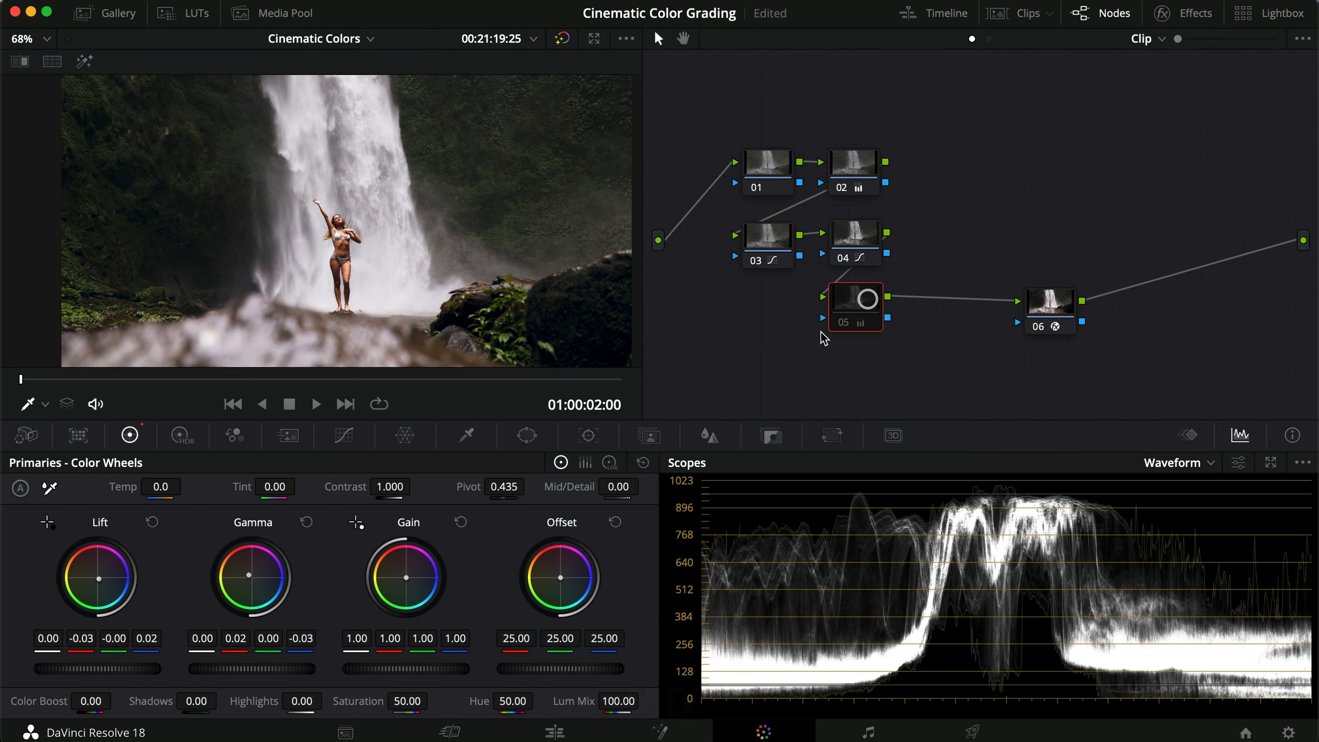
key("super+d")
key("super+d")
key("super+d")
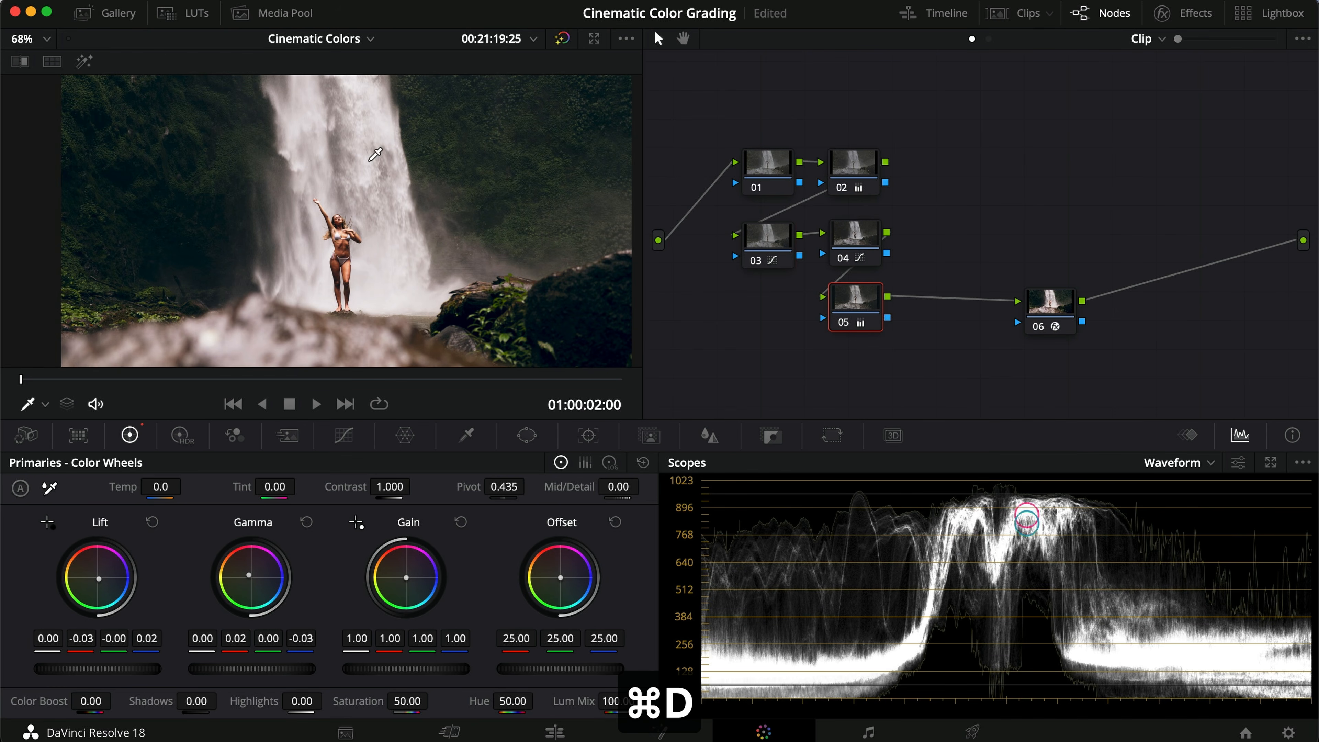
scroll(377, 239, "down", 2)
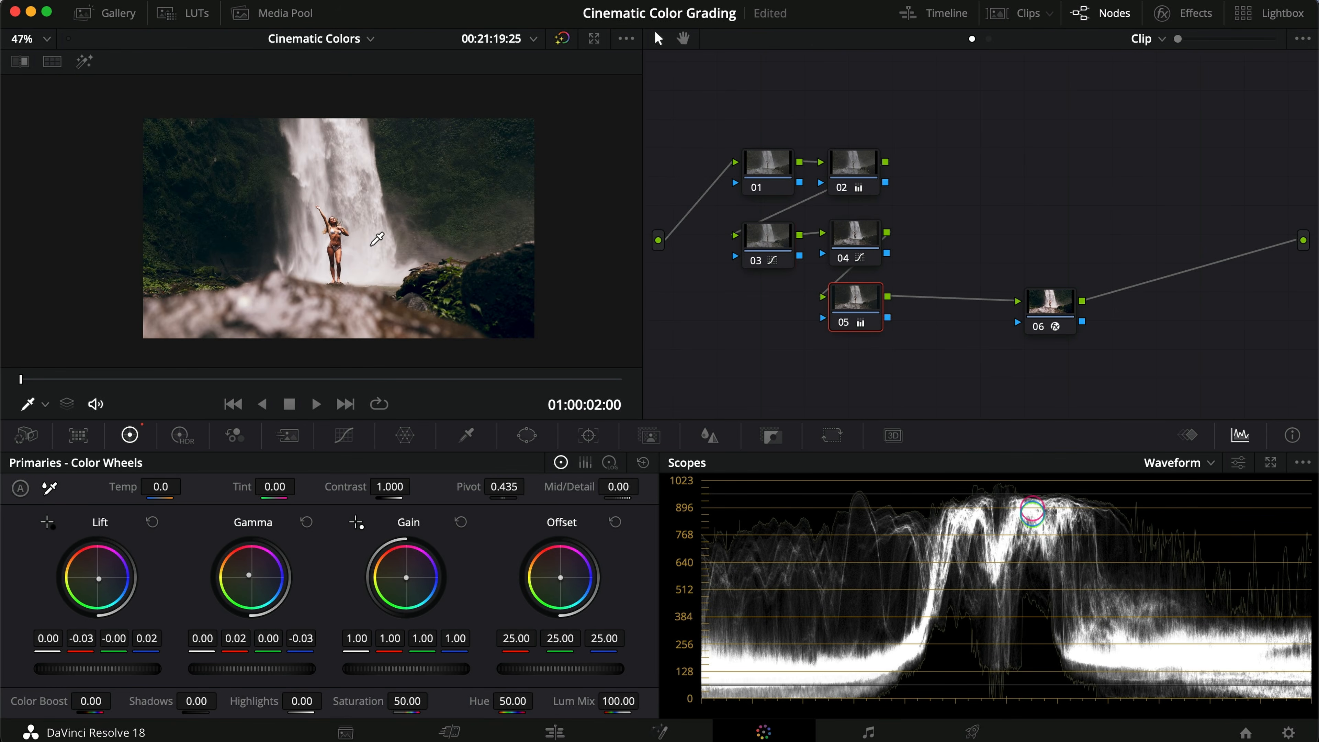
scroll(377, 239, "up", 1)
scroll(377, 239, "down", 1)
Step: Copy the pool clip 01's grade and paste it onto the ocean clip 03
left_click(1021, 14)
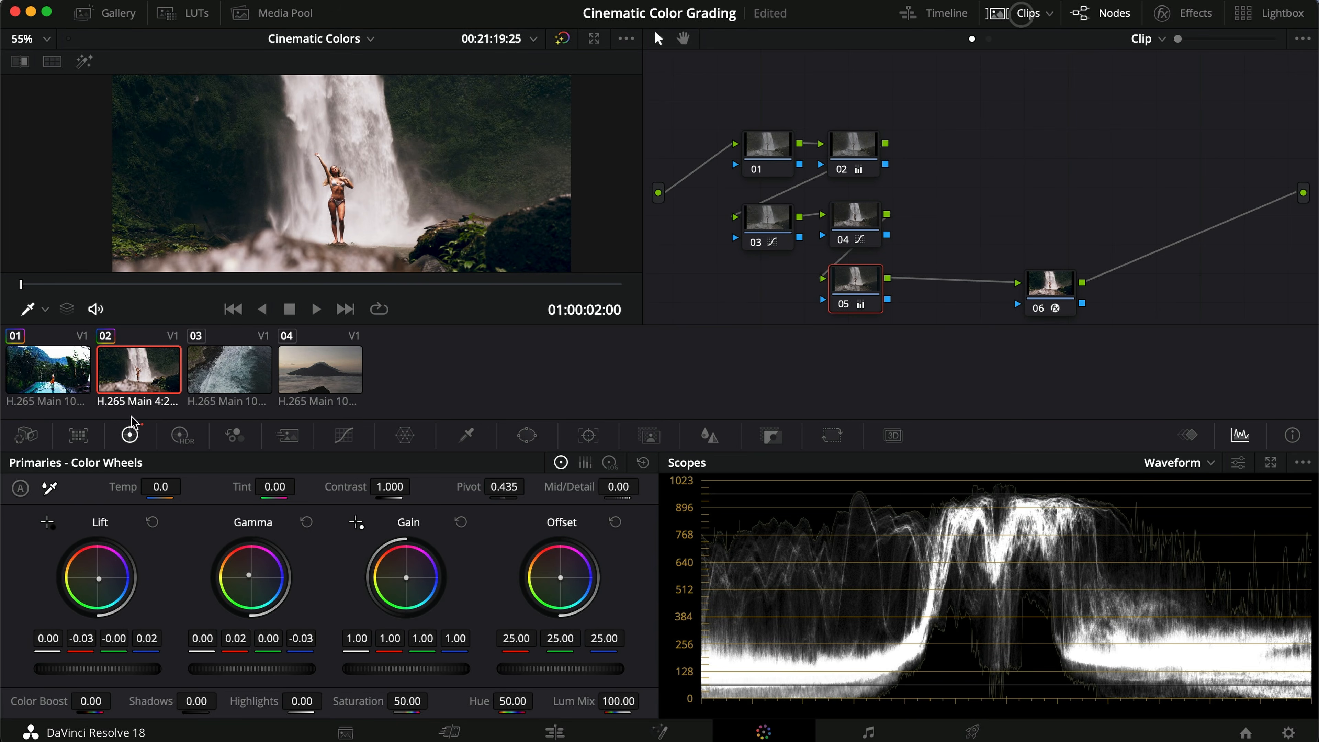
key("super+c")
left_click(253, 370)
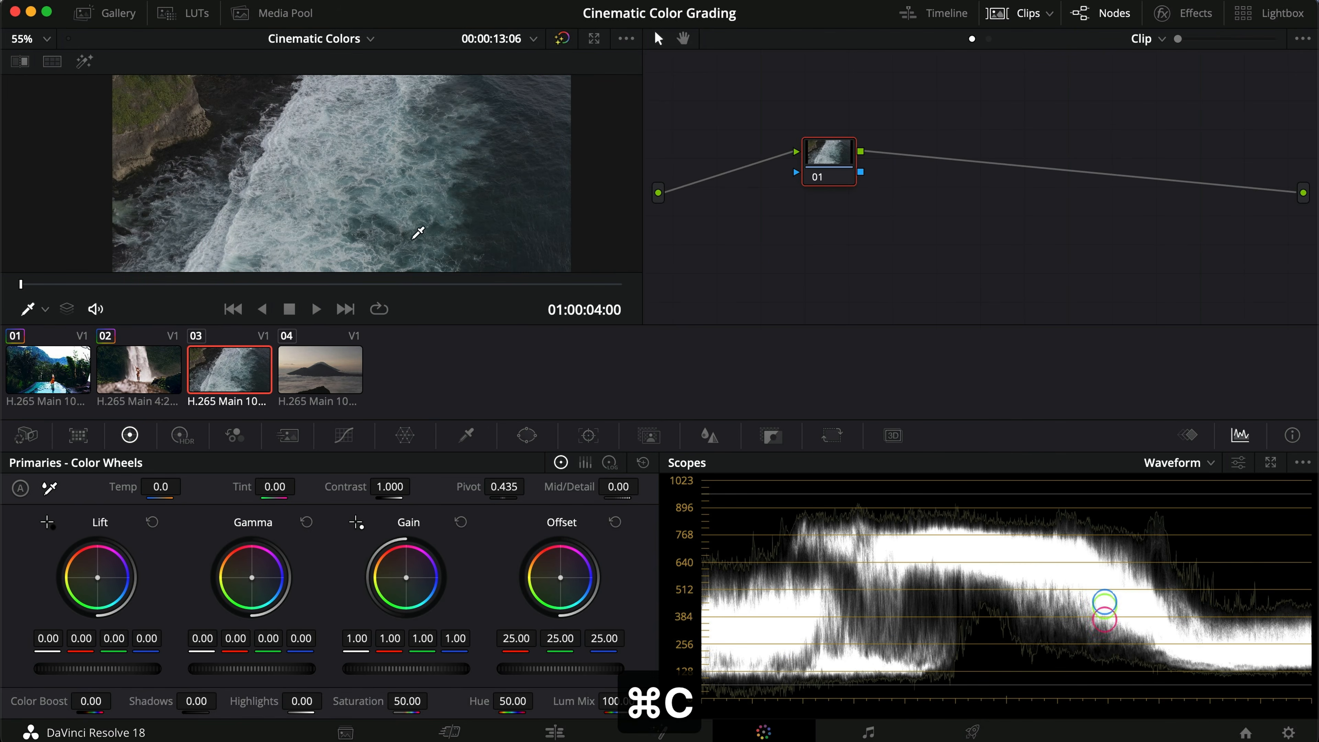
left_click(56, 355)
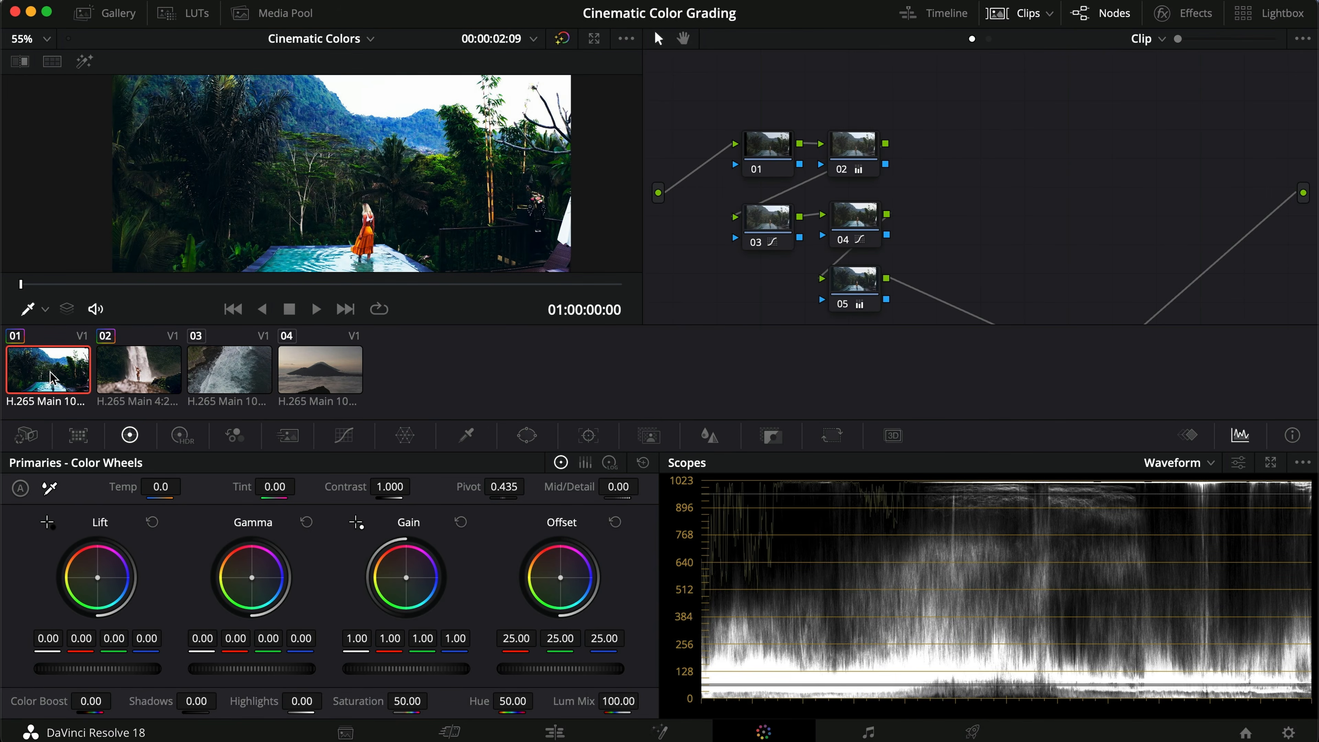
key("super+c")
left_click(227, 371)
key("super+v")
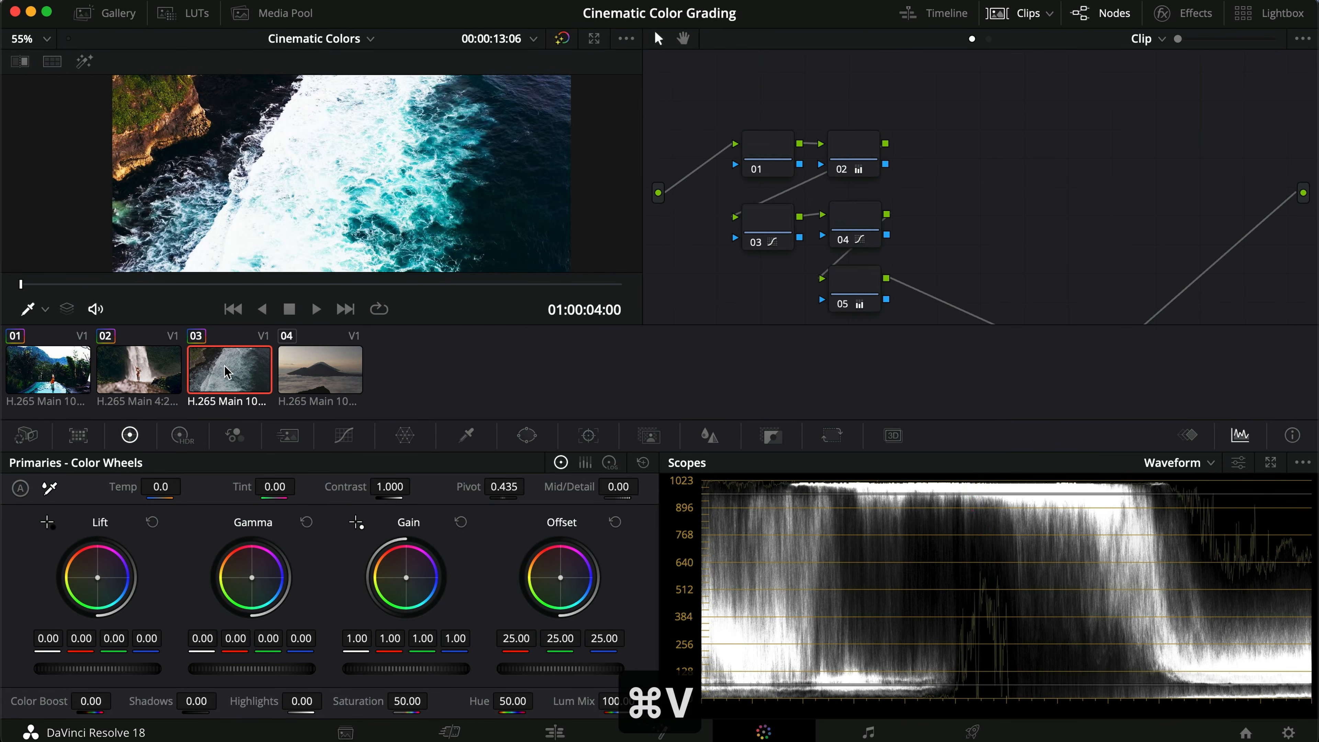
Step: Reset node 02's primary color wheels on the ocean clip
scroll(328, 193, "down", 3)
scroll(328, 193, "down", 1)
left_click_drag(328, 194, 331, 215)
left_click(858, 144)
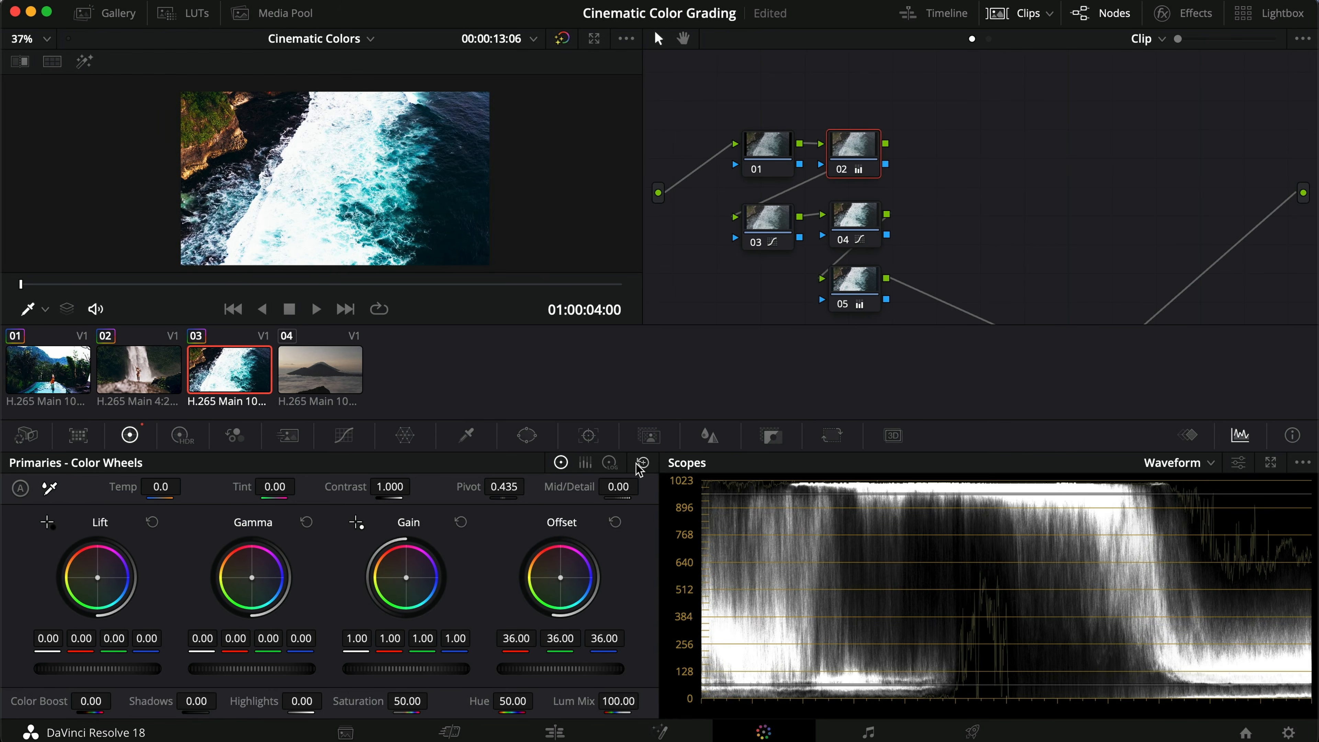
left_click(642, 463)
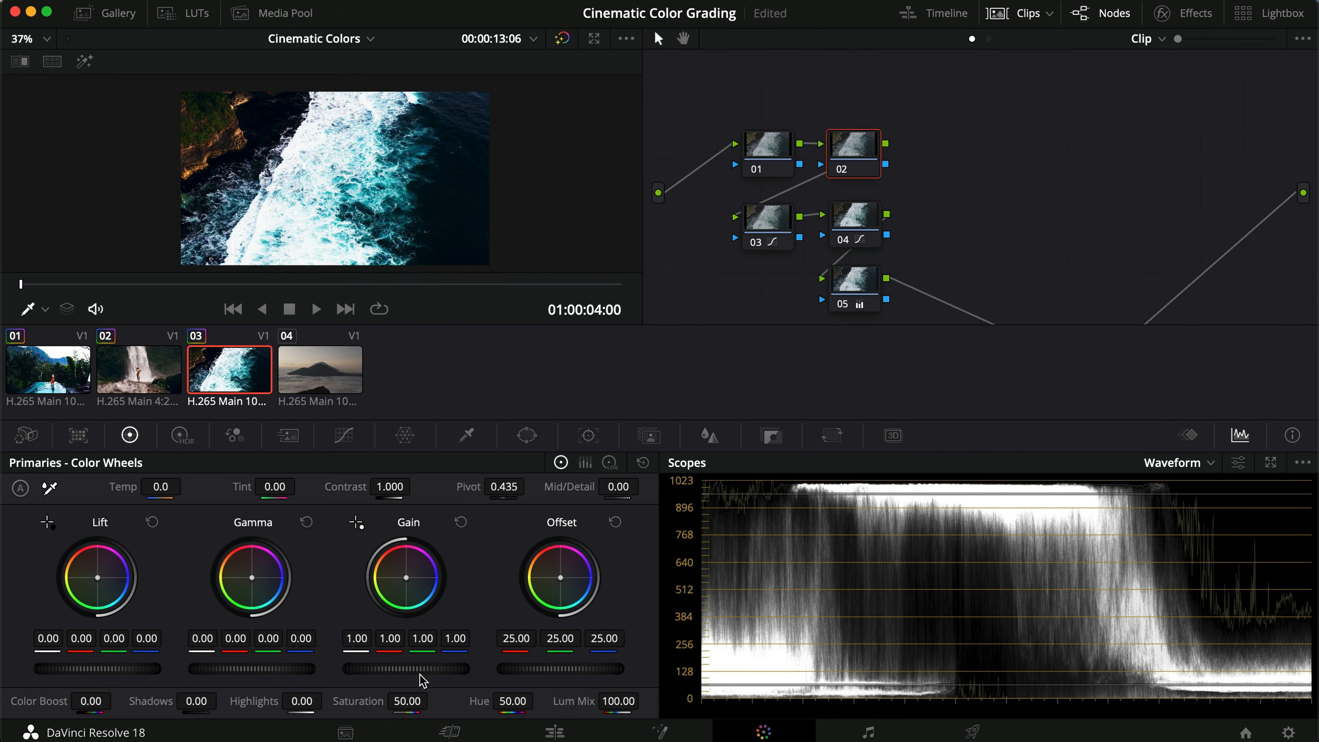
Step: Set node 02's Gain to 0.85, Lift to 0.06 and Highlights to -11.50
left_click_drag(432, 670, 307, 670)
left_click_drag(75, 669, 102, 670)
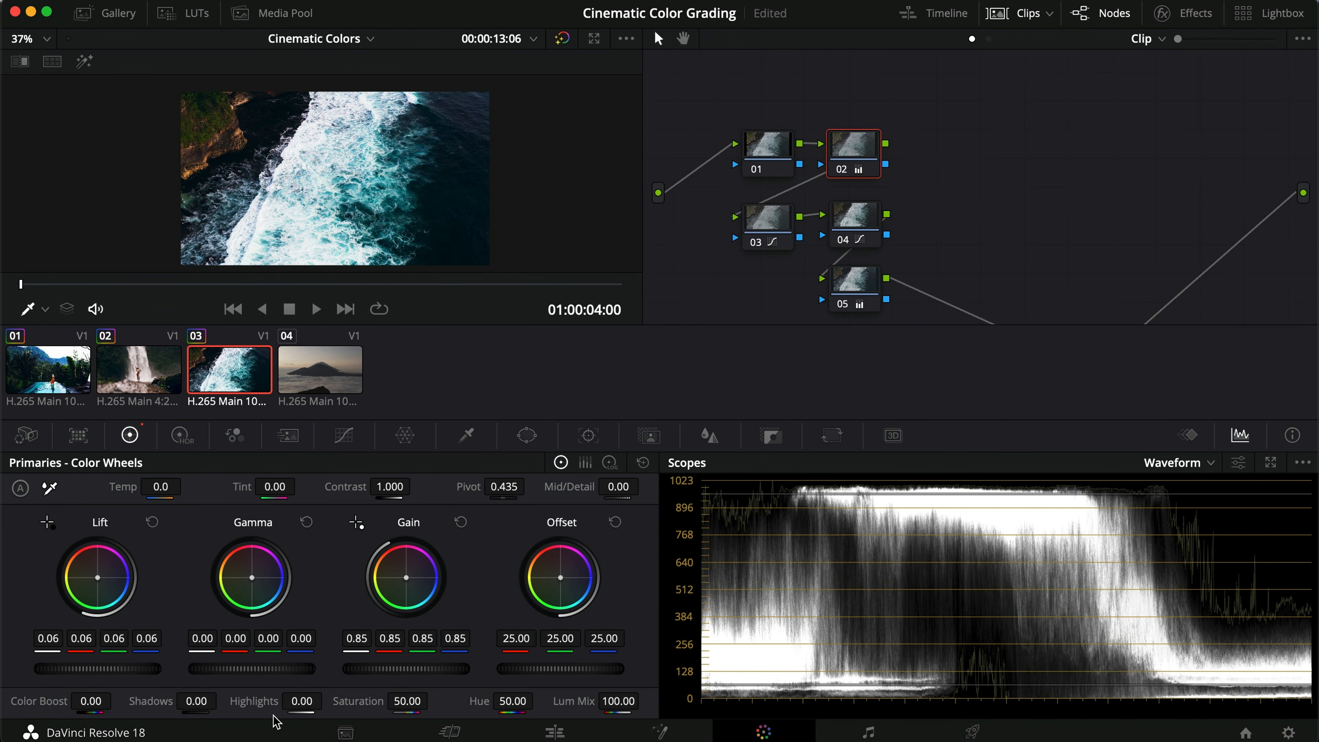
mouse_move(311, 701)
left_mouse_down()
mouse_move(264, 706)
mouse_move(300, 702)
left_mouse_up()
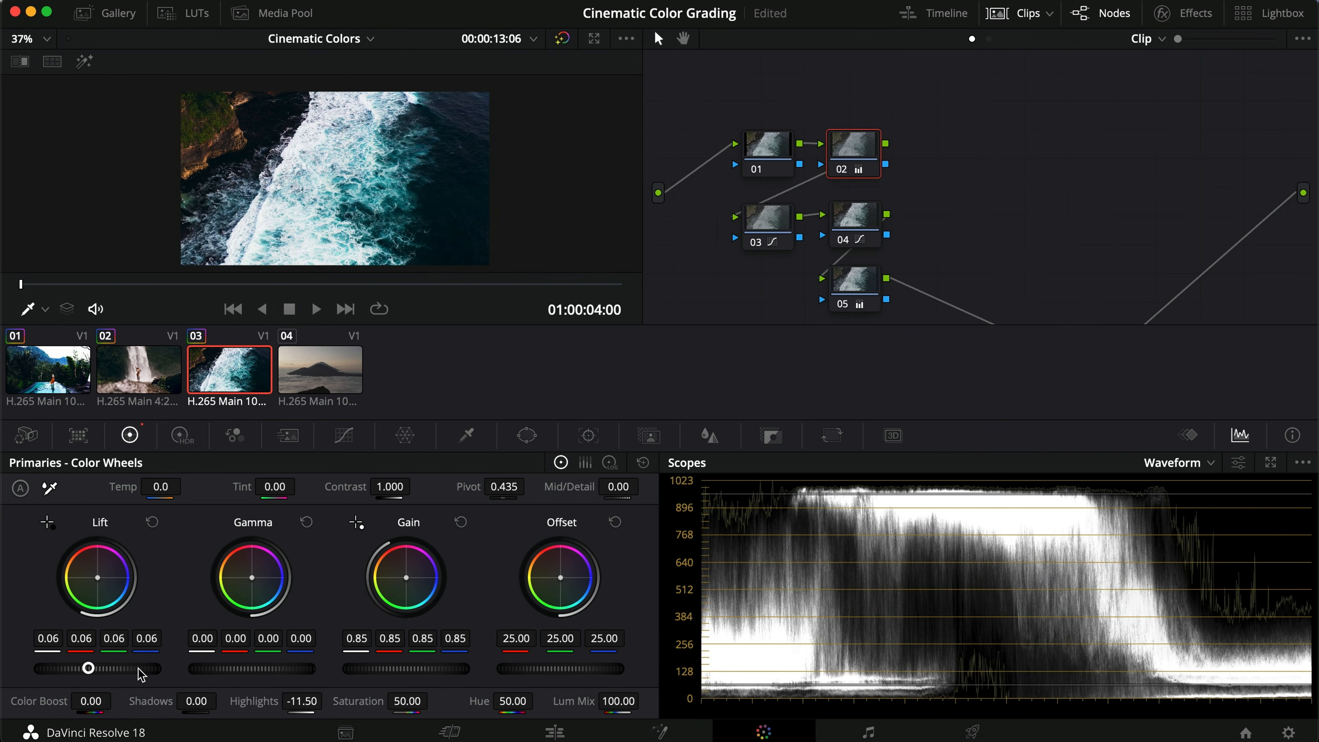
Step: Compare the ocean grade with nodes 03 to 05 and node 05 bypassed, and view it full screen
left_click_drag(930, 242, 700, 306)
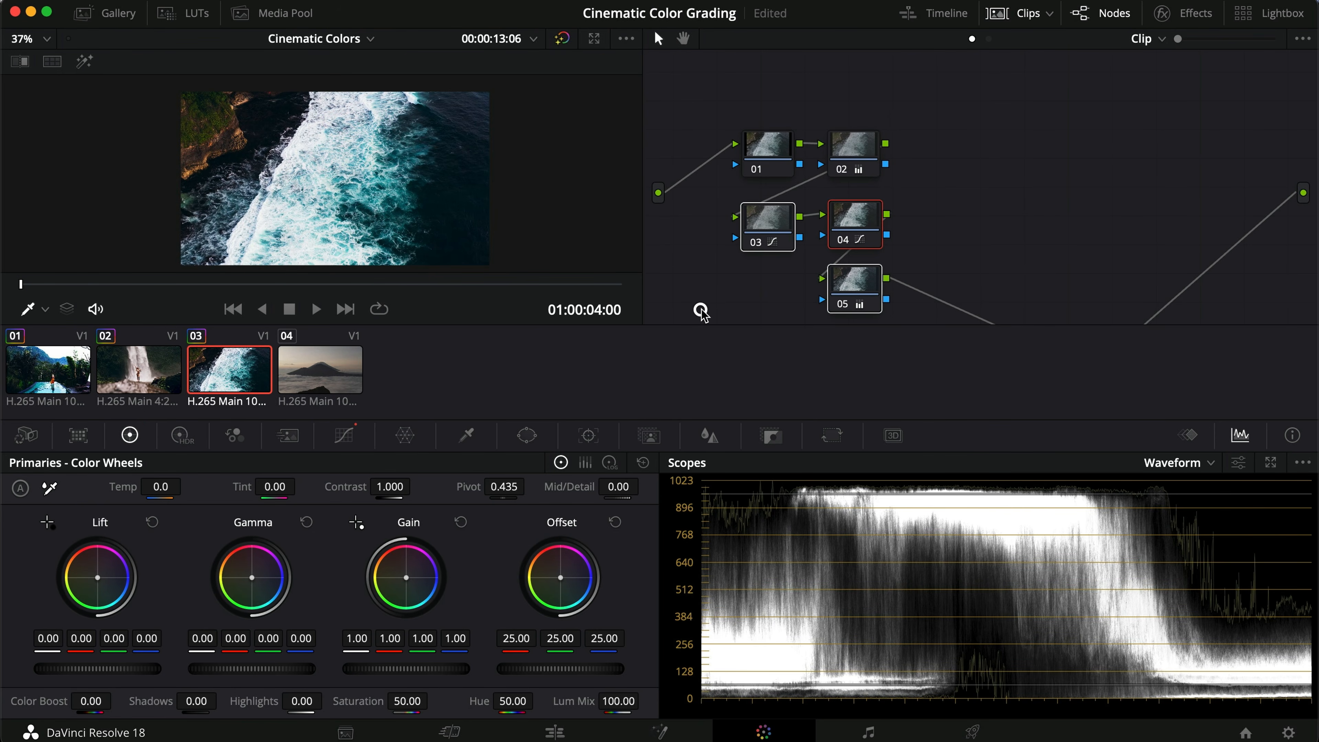
key("super+d")
key("super+d")
scroll(972, 259, "down", 2)
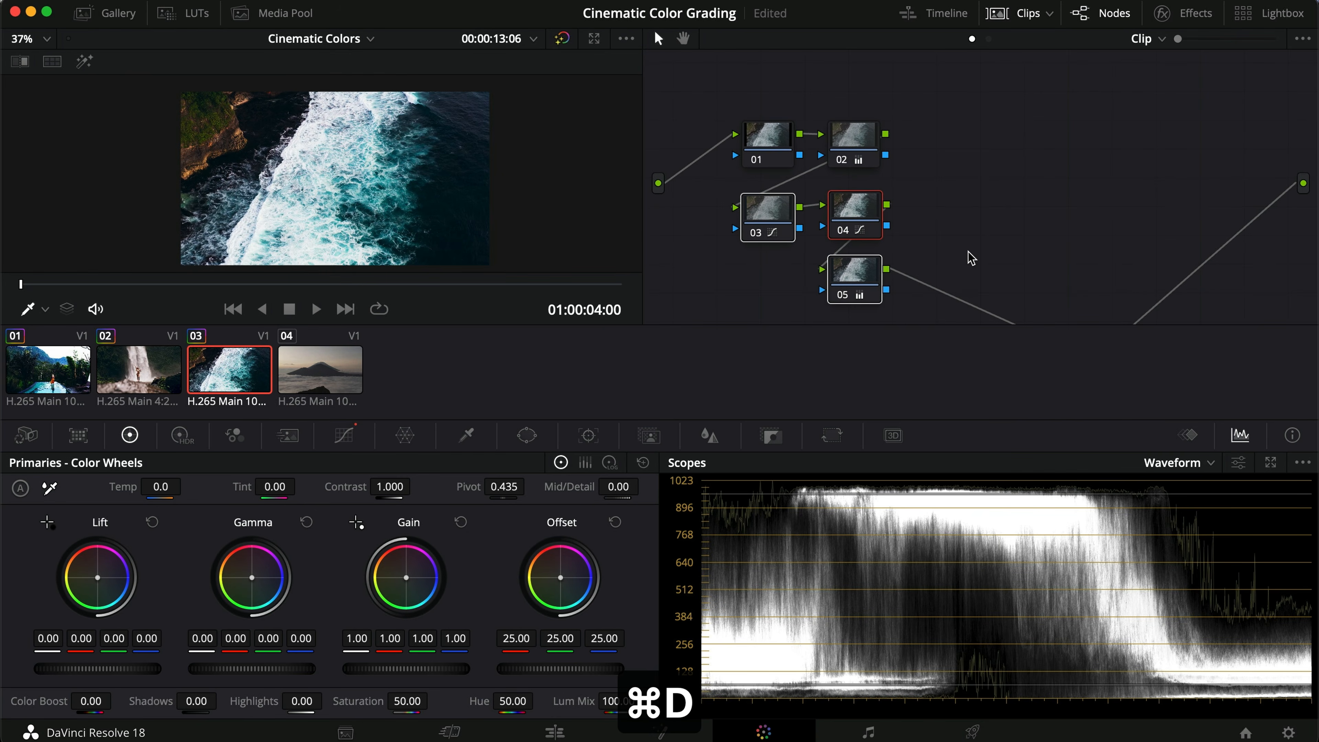
key("super+d")
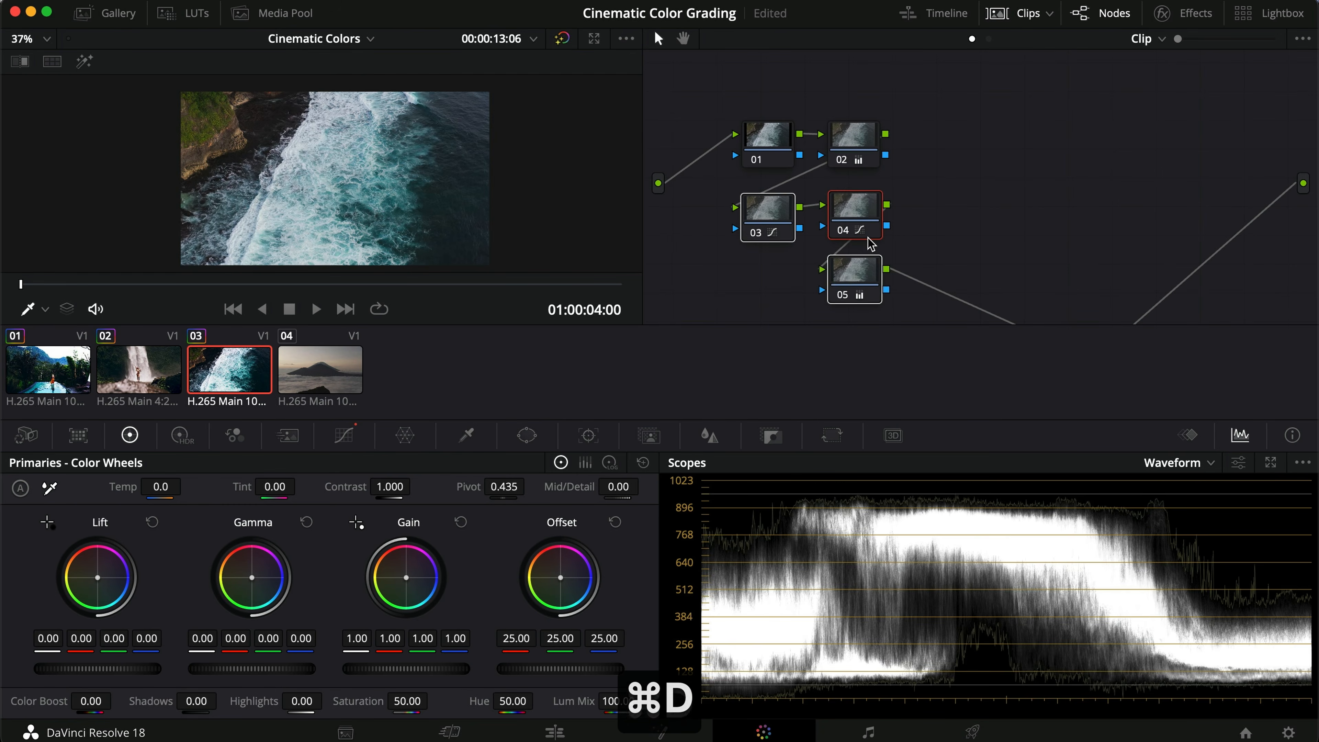
key("super+d")
left_click(1009, 238)
left_click(856, 278)
key("super+d")
key("super+d")
key("super+d")
key("super+d")
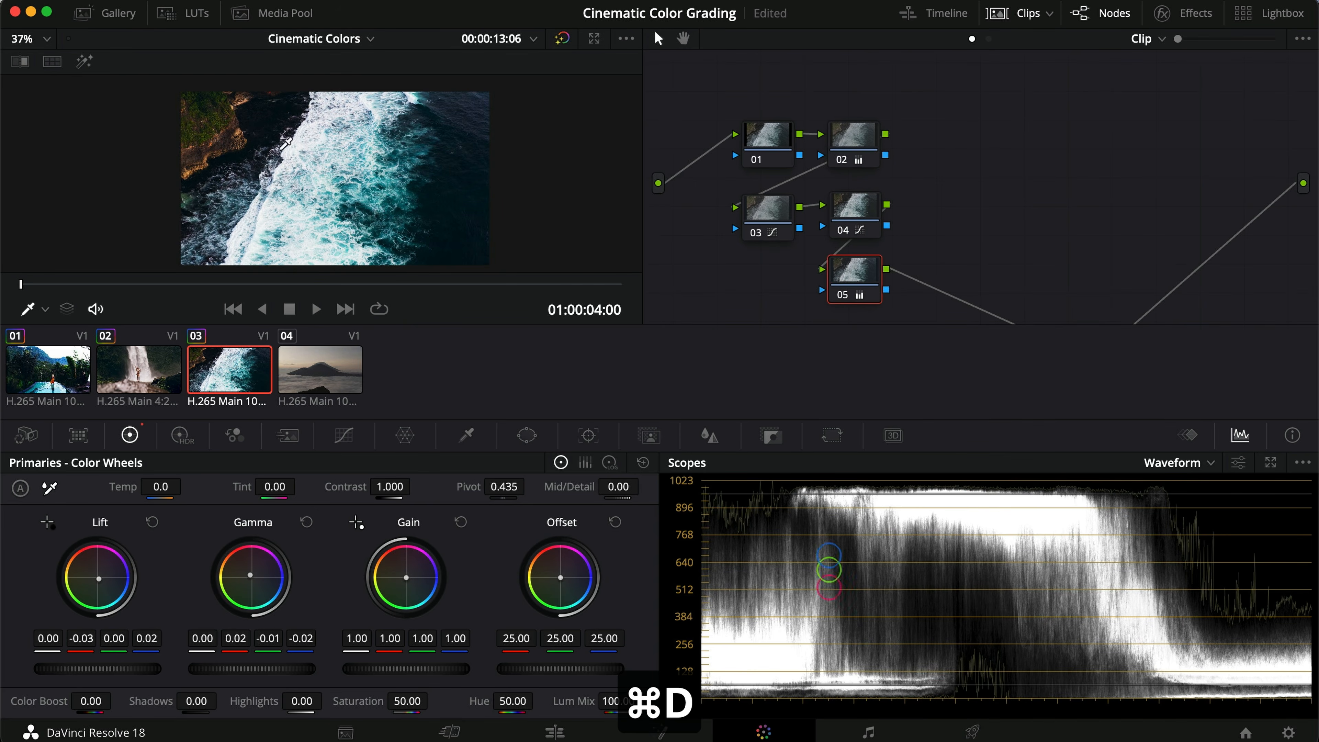
key("super+f")
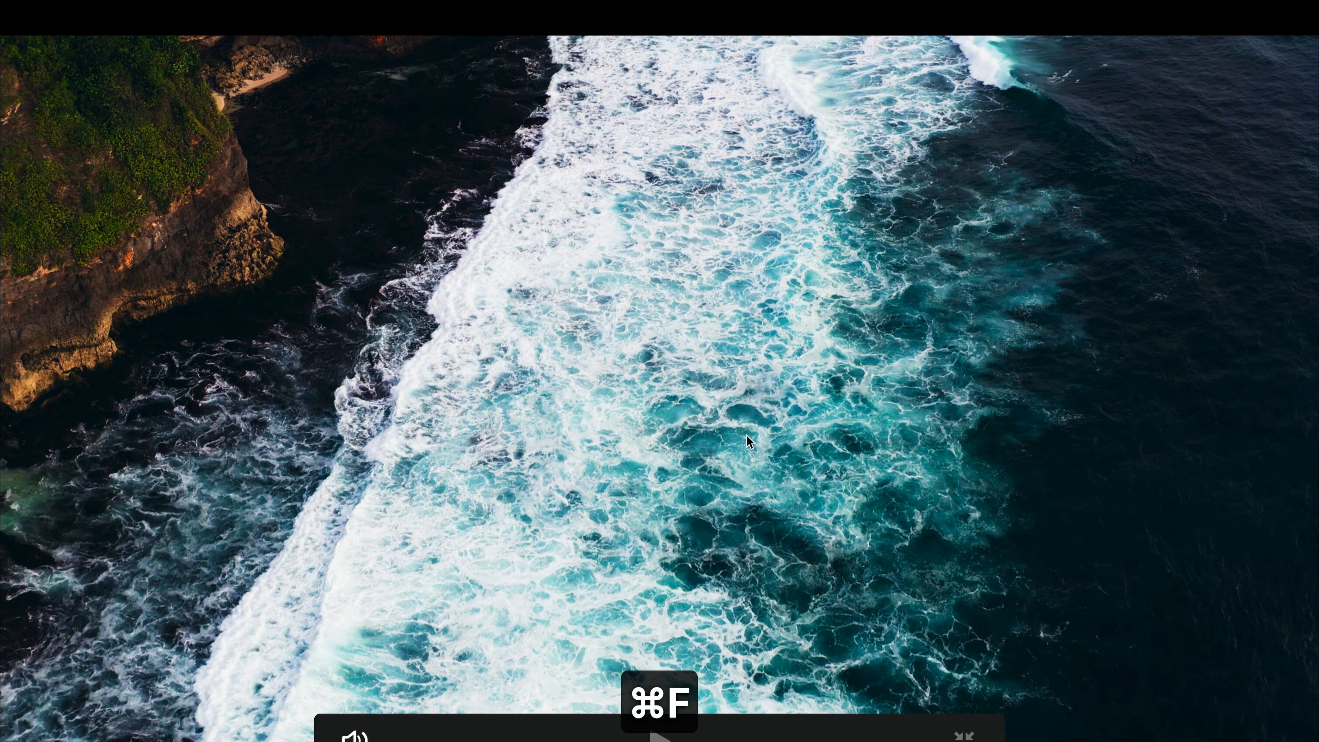
key("super+f")
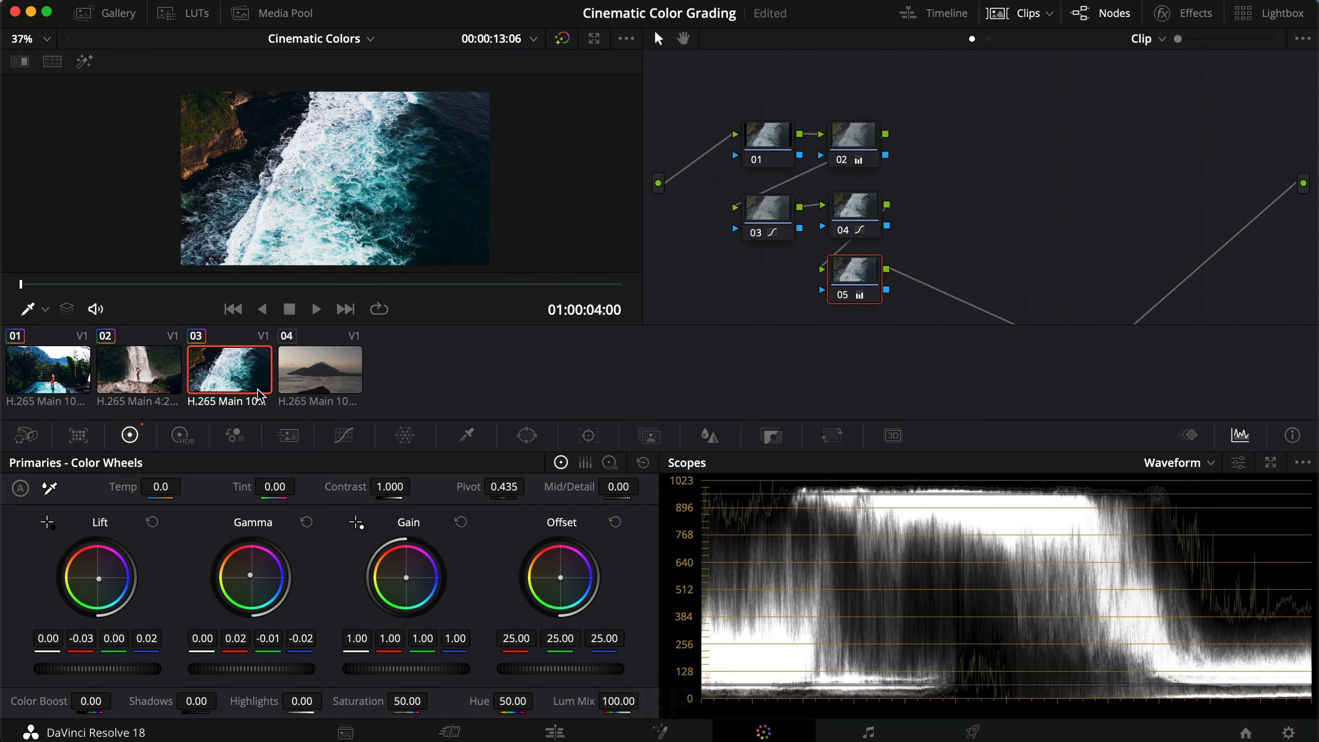
Step: Copy the ocean clip's grade and paste it onto the volcano clip 04
key("super+c")
left_click(335, 375)
key("super+v")
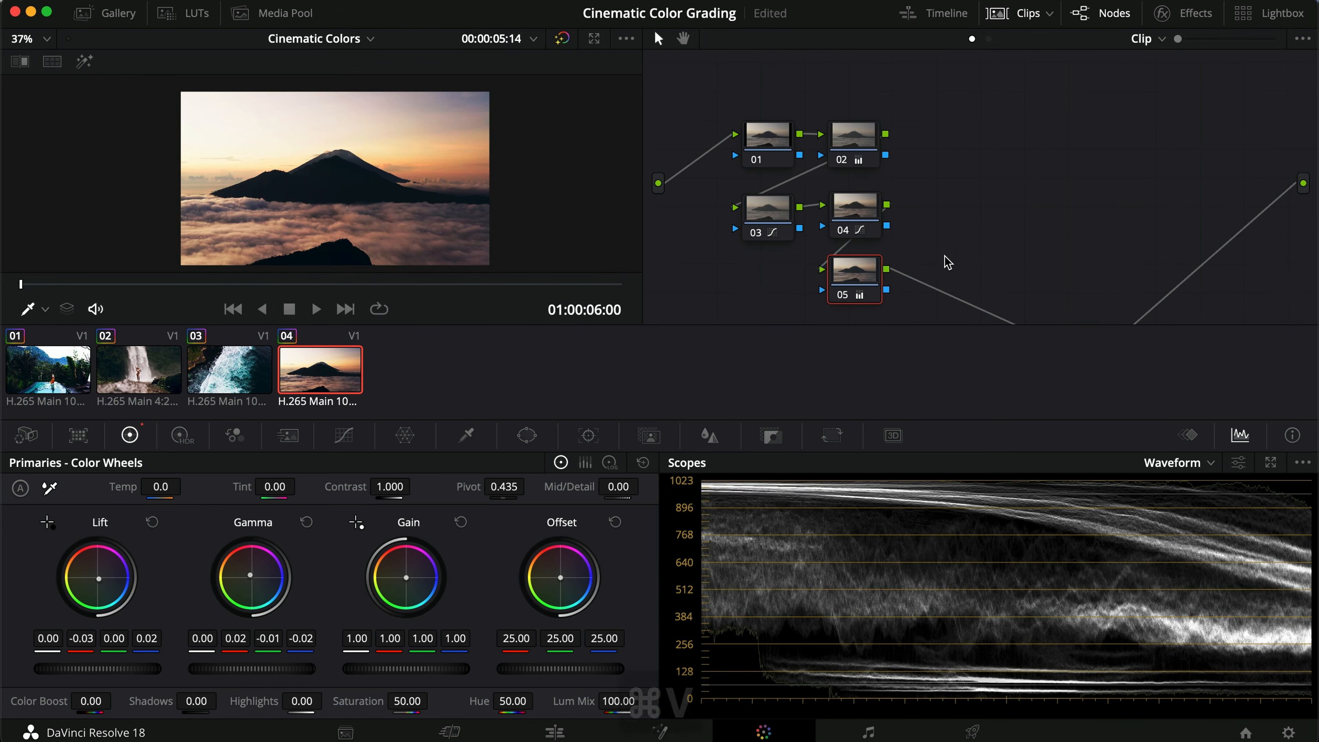
Step: Compare the volcano clip with nodes 02 to 04 bypassed, and reset node 02's grade
left_click_drag(933, 281, 750, 220)
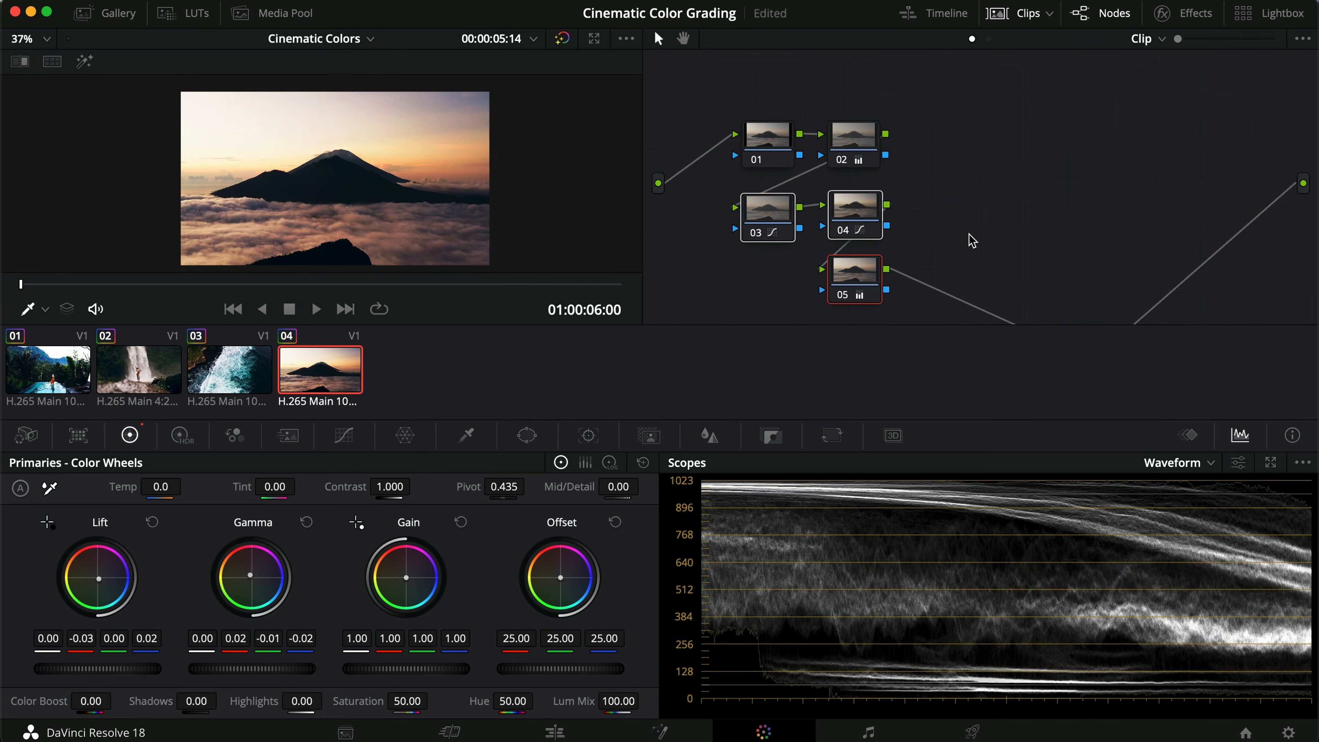
key("super+d")
left_click(846, 138)
key("super+d")
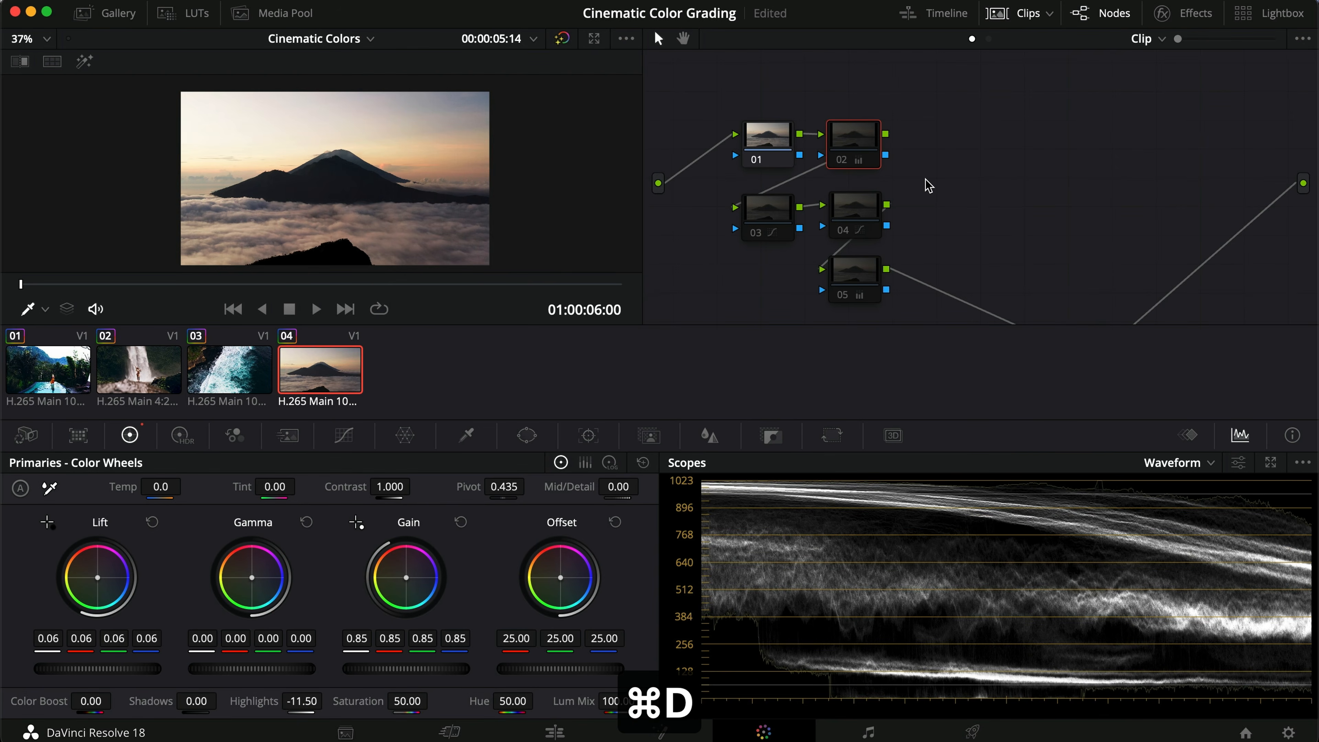
right_click(854, 136)
left_click(921, 144)
Step: Re-enable nodes 03 to 05 and toggle the volcano grade on and off, including in full screen, to compare
left_click_drag(921, 214, 740, 265)
left_click(863, 206)
key("super+d")
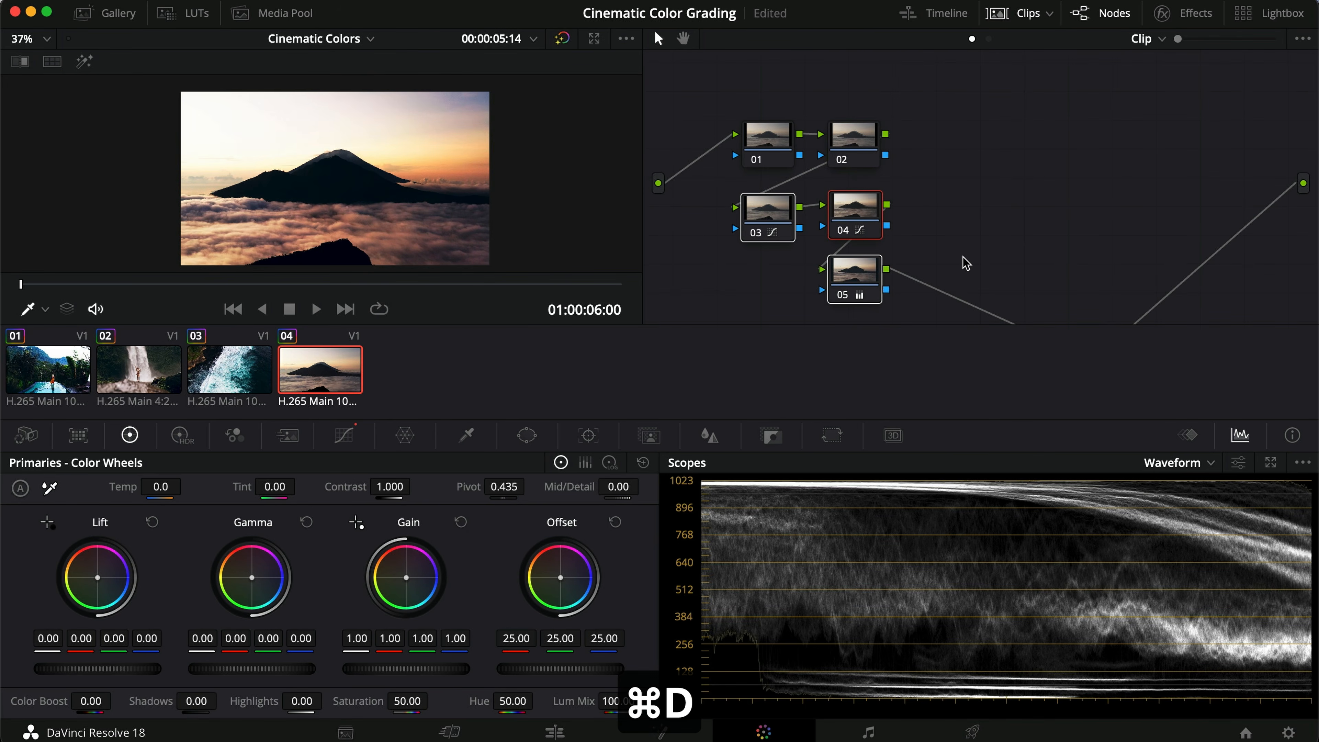
key("super+d")
key("super+d")
key("super+f")
key("super+d")
key("super+d")
key("super+d")
key("super+d")
key("super+d")
key("super+d")
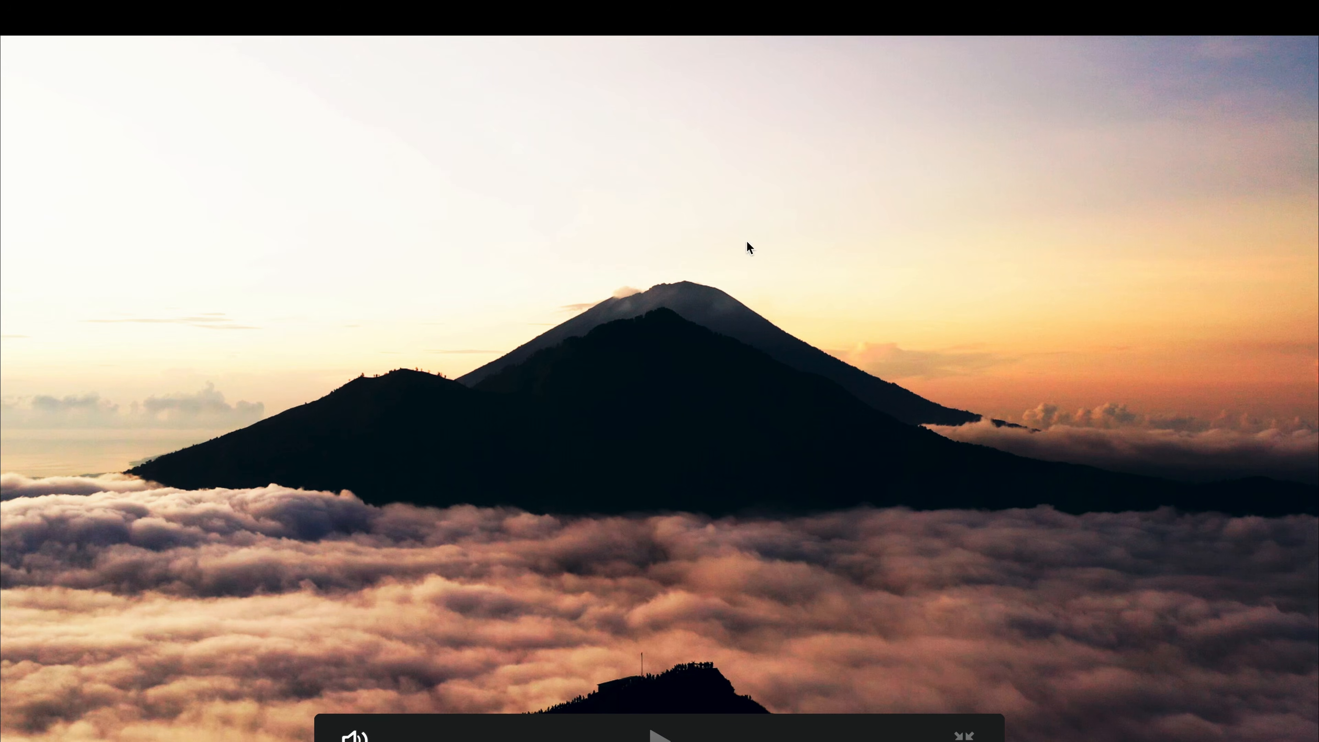
key("super+d")
key("super+d")
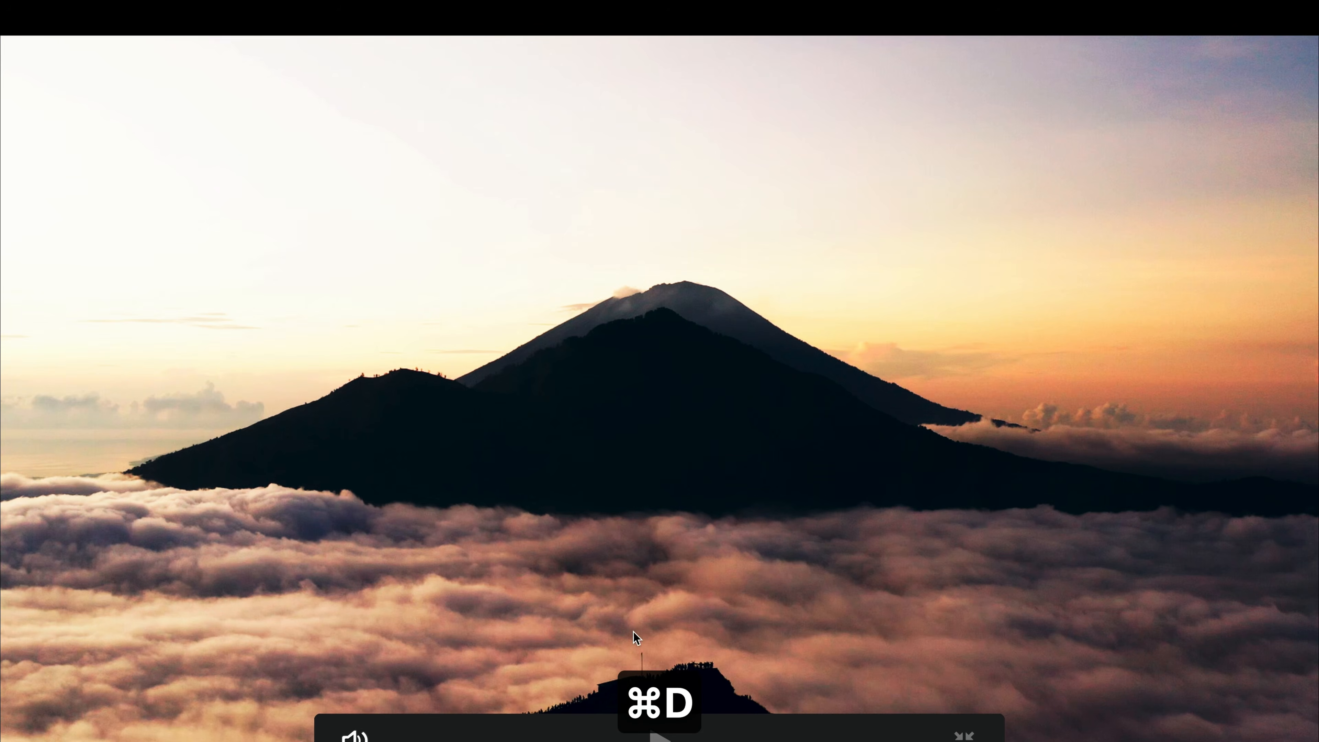
key("super+f")
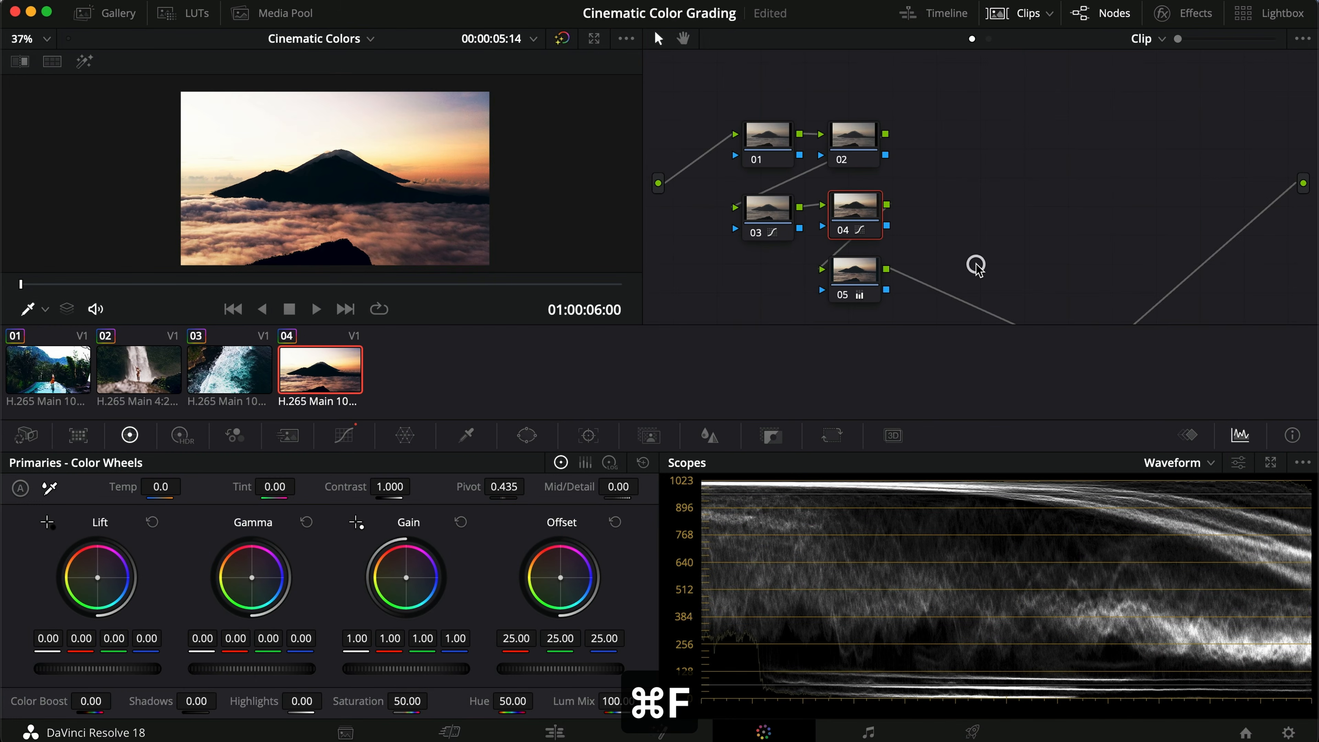
Step: Move node 06 beside node 05 and compare node 04's custom curve by toggling its bypass
scroll(974, 265, "down", 2)
left_click_drag(1071, 324, 955, 248)
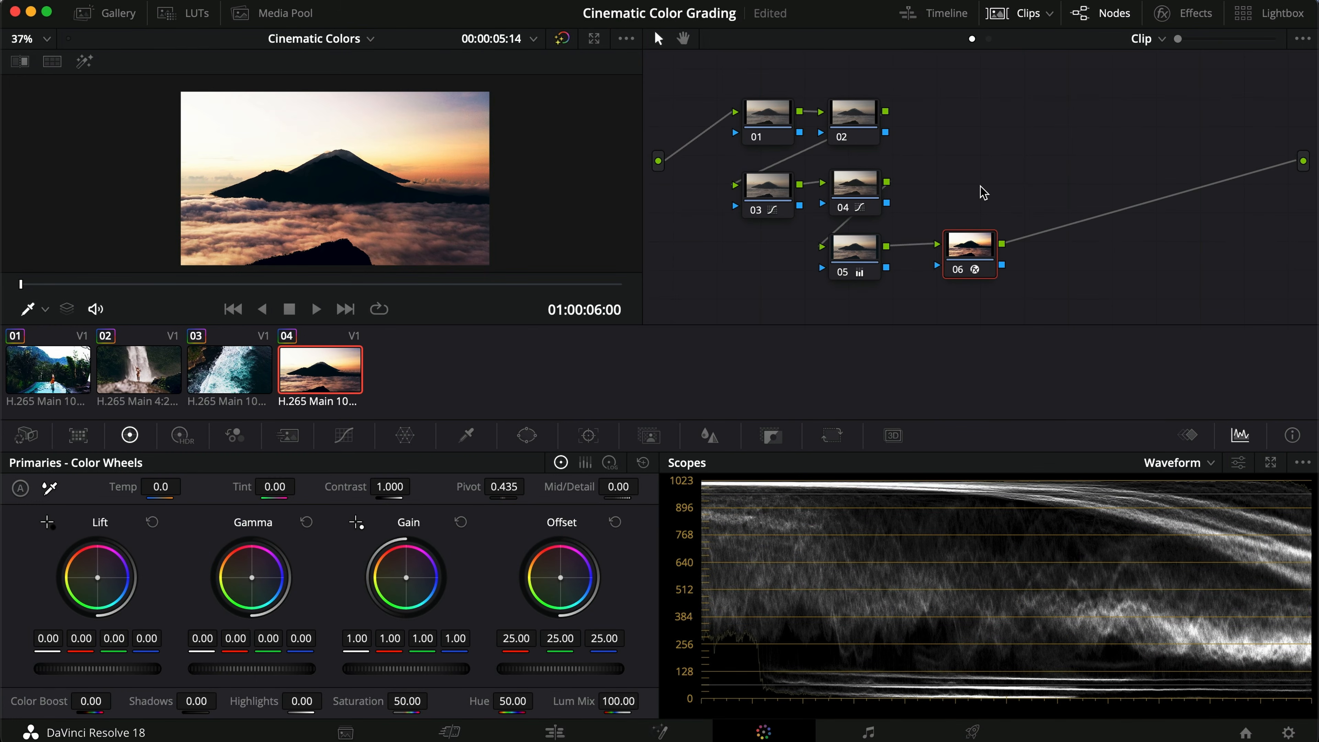
left_click(854, 189)
left_click(344, 436)
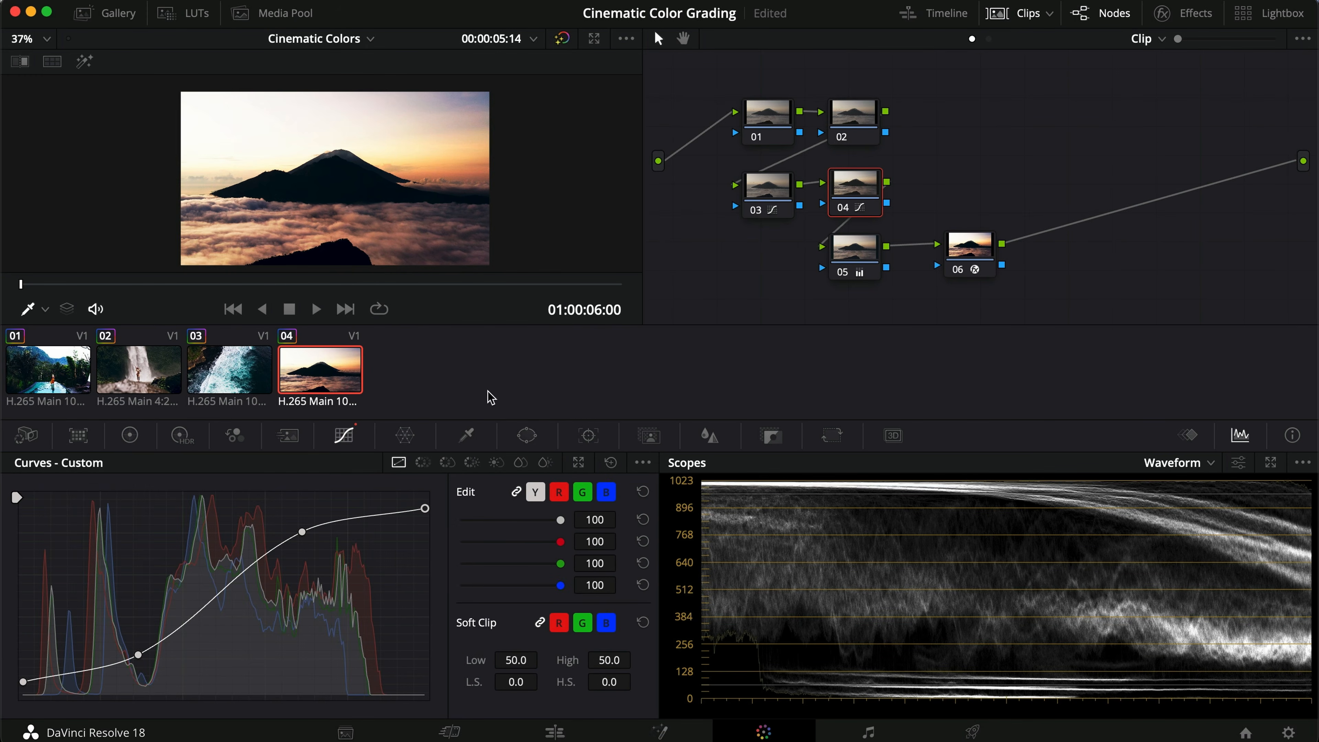
key("super+d")
key("super+d")
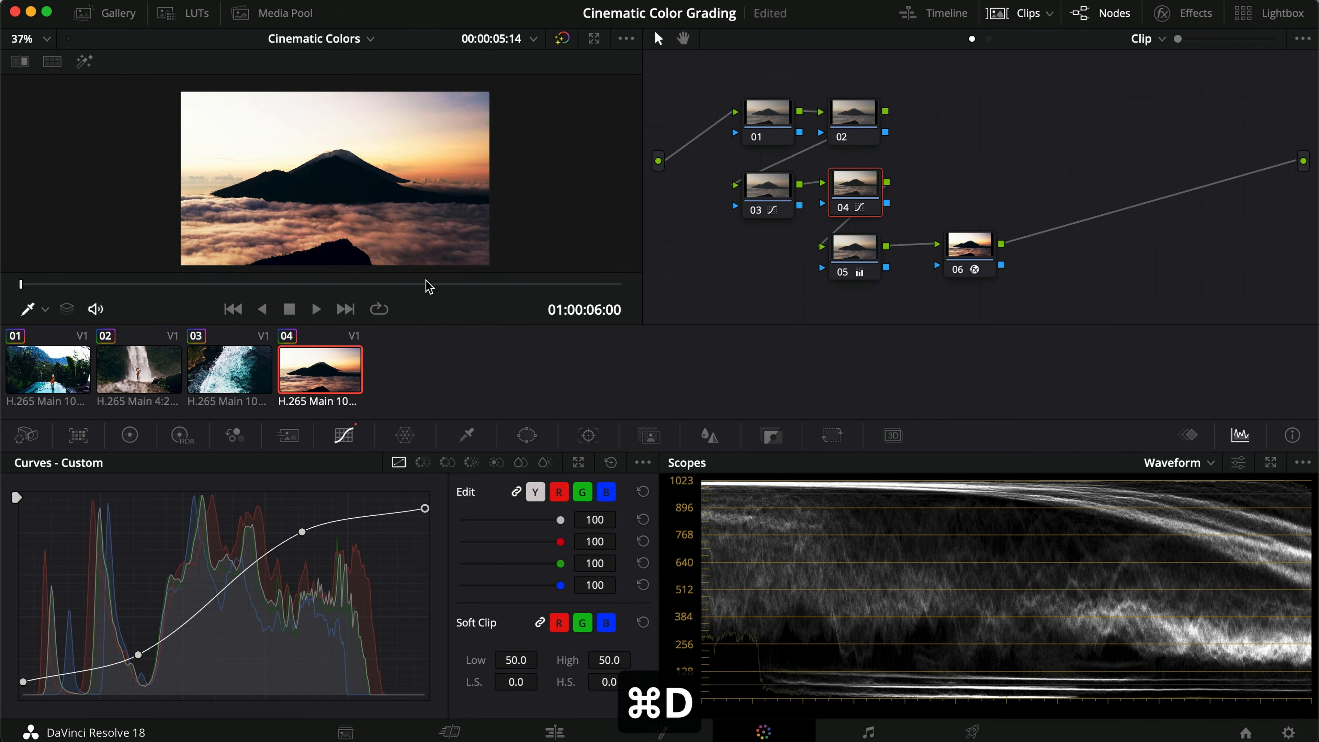
Step: Unlink node 03's curve channels and select its red curve
left_click(779, 194)
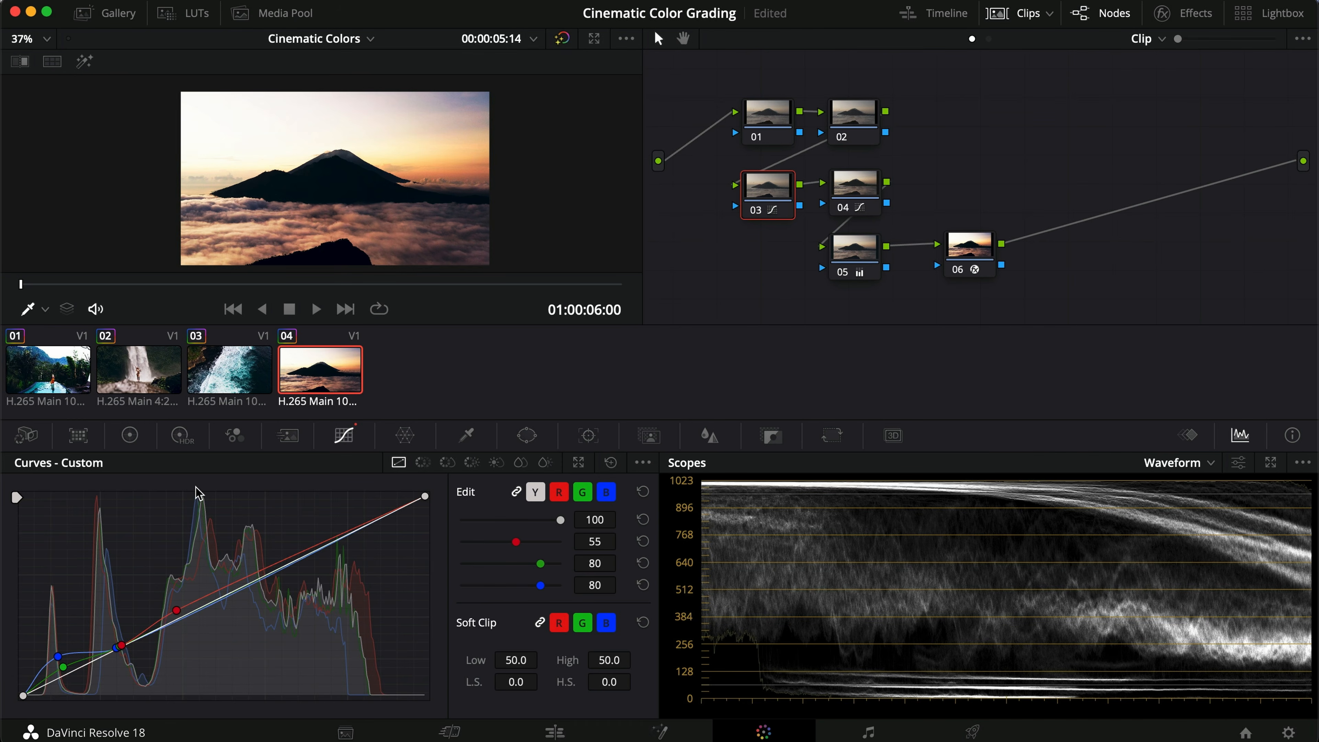
left_click(516, 492)
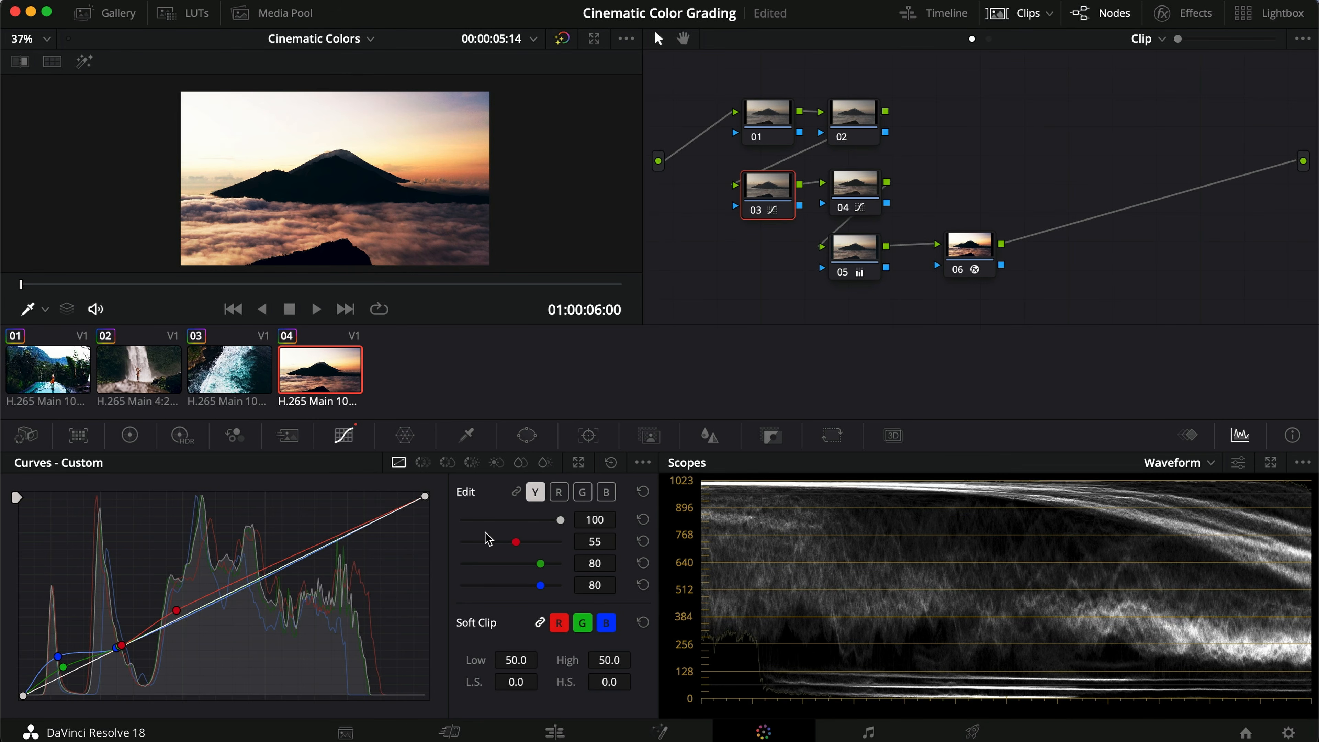
left_click(558, 492)
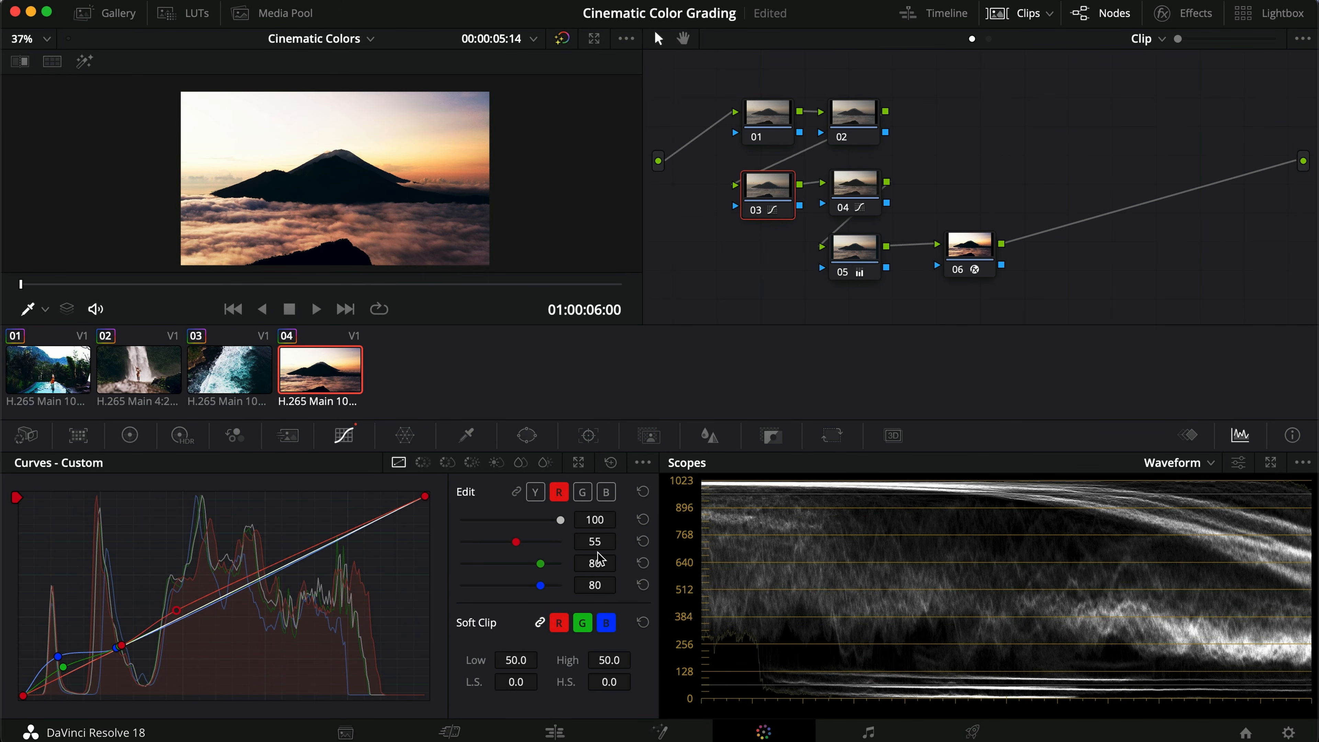
Step: Compare the volcano clip with node 05's primaries bypassed and enabled
left_click(837, 258)
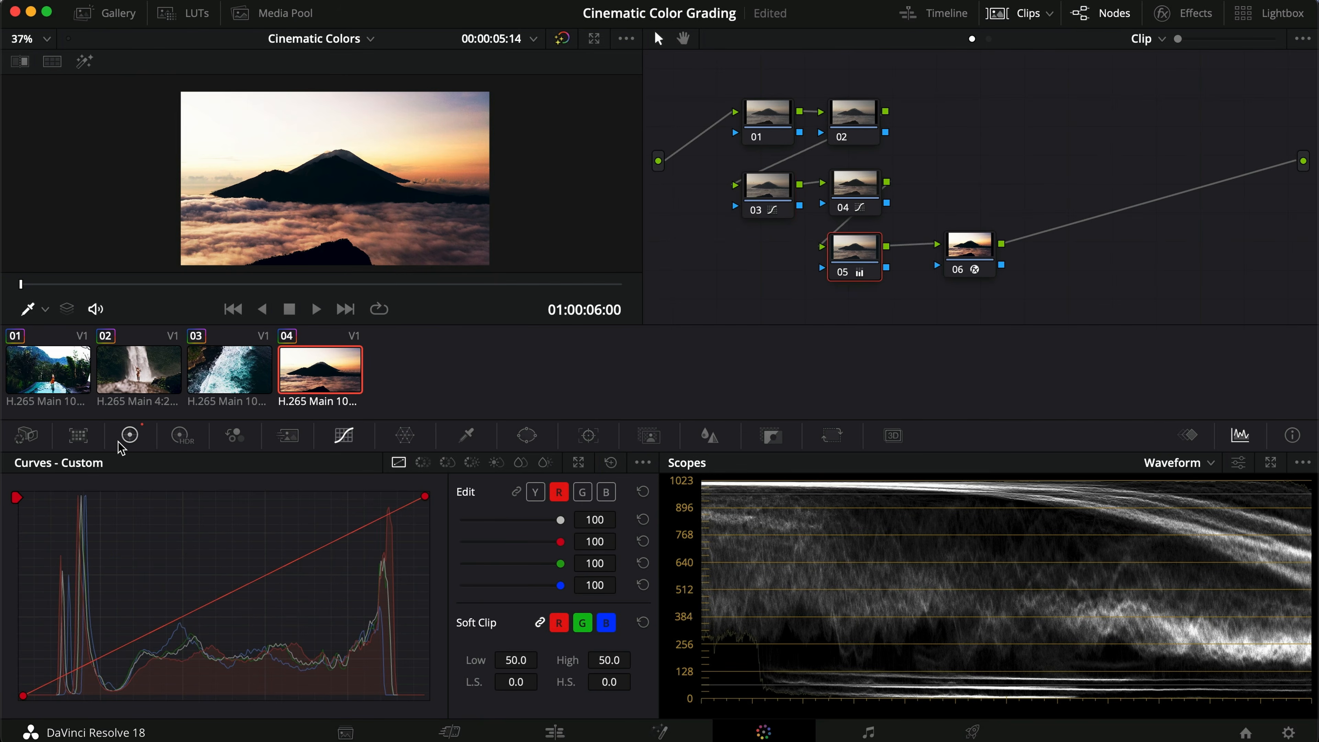
left_click(1019, 13)
scroll(377, 263, "up", 3)
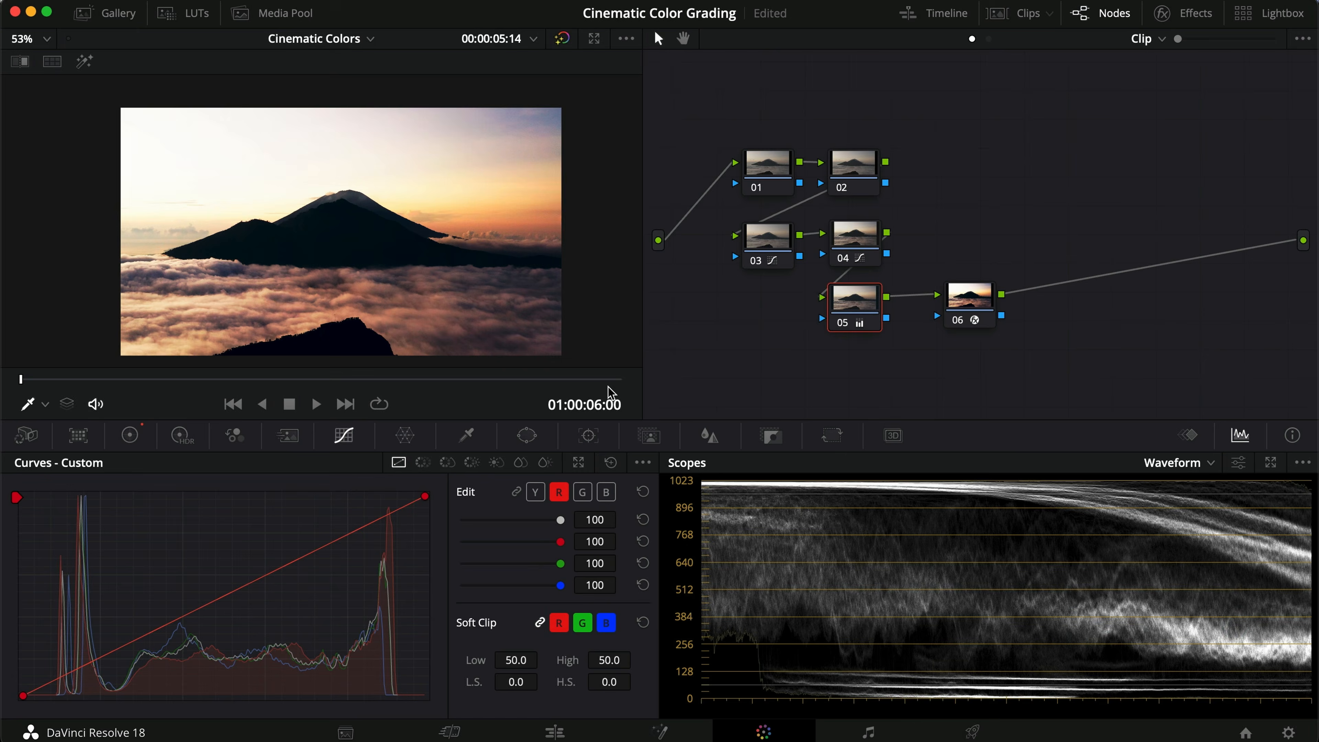
left_click(130, 434)
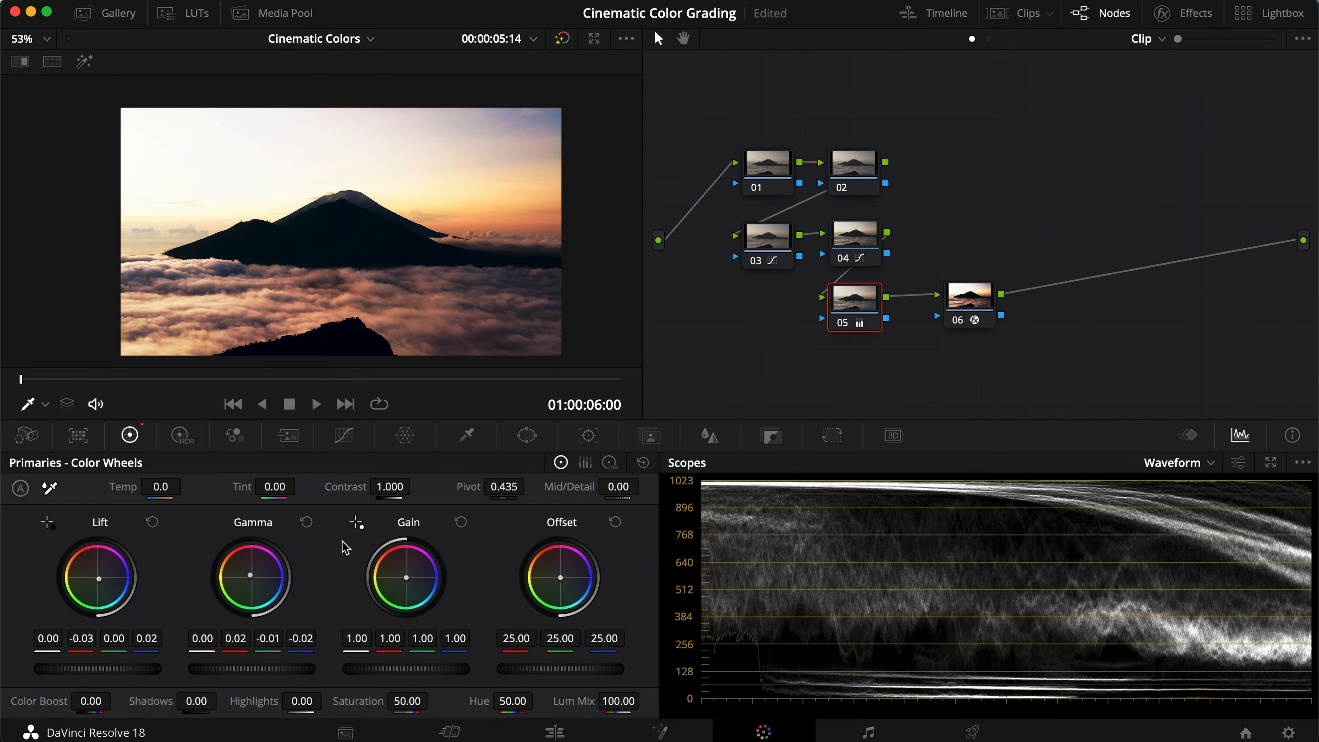
key("super+d")
key("super+d")
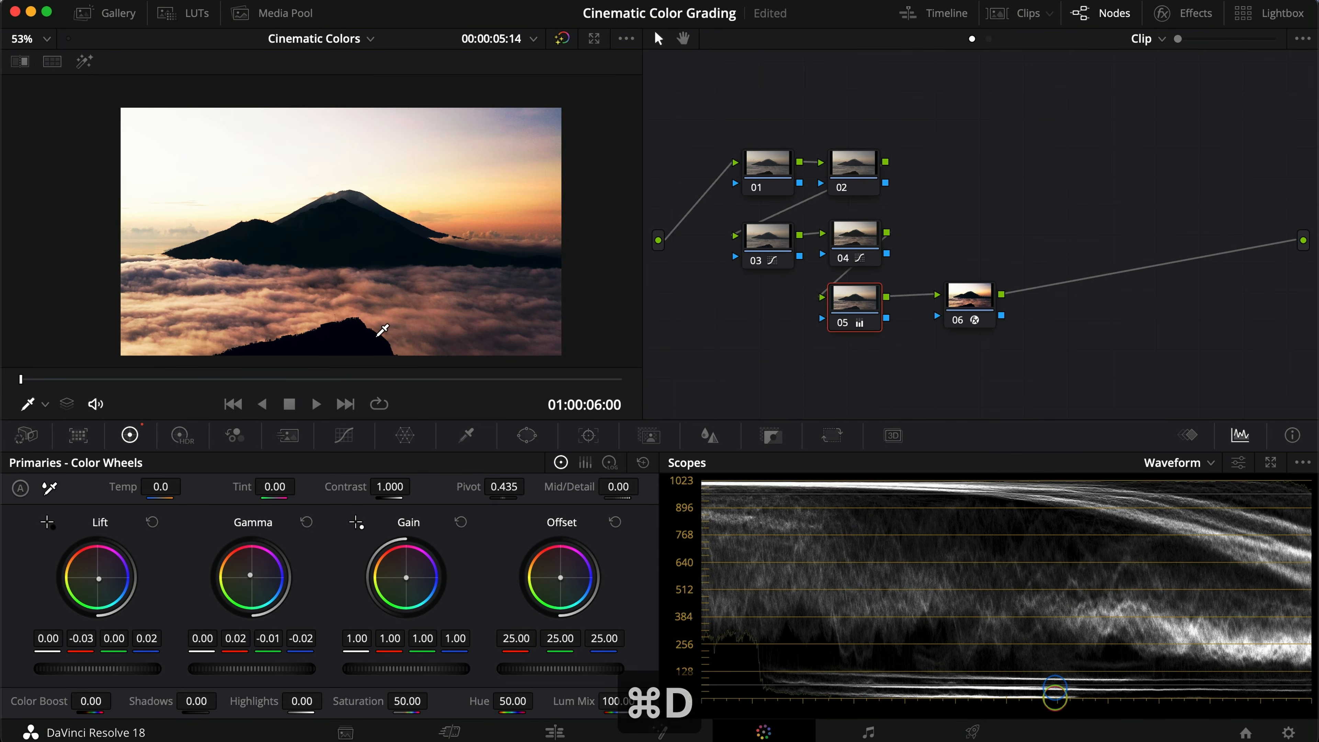
Step: Nudge node 05's Gamma balance to about 0.01 red, 0.00 green and -0.02 blue
scroll(383, 330, "up", 2)
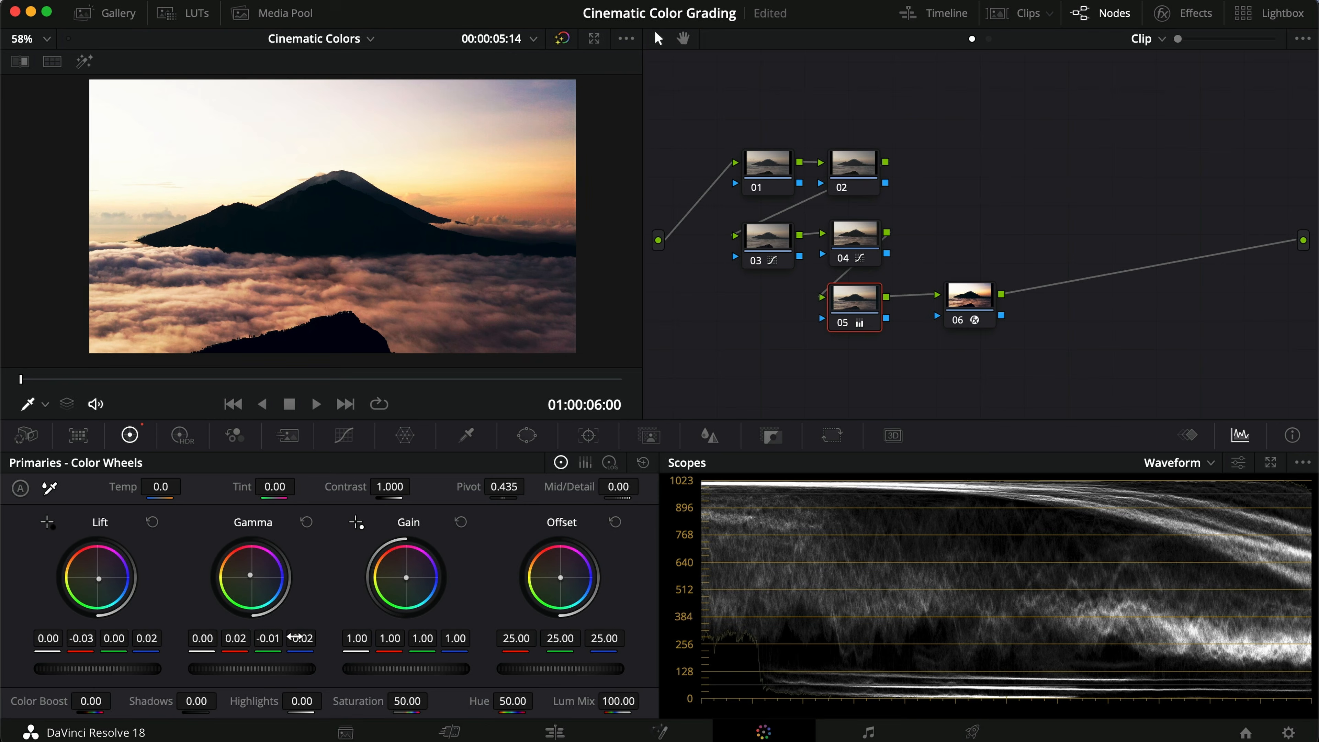
mouse_move(296, 637)
left_mouse_down()
mouse_move(259, 640)
mouse_move(299, 637)
left_mouse_up()
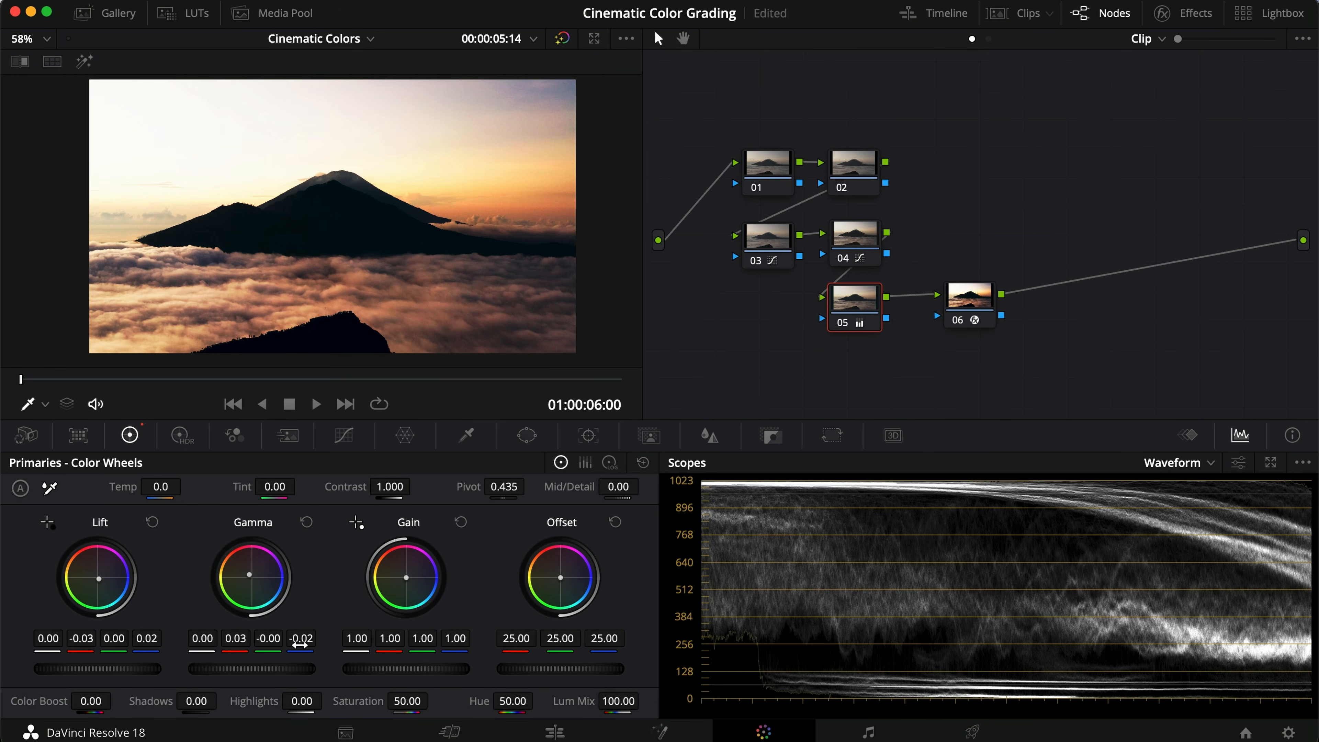
key("super+s")
mouse_move(249, 577)
left_mouse_down()
mouse_move(246, 564)
mouse_move(238, 575)
mouse_move(250, 575)
left_mouse_up()
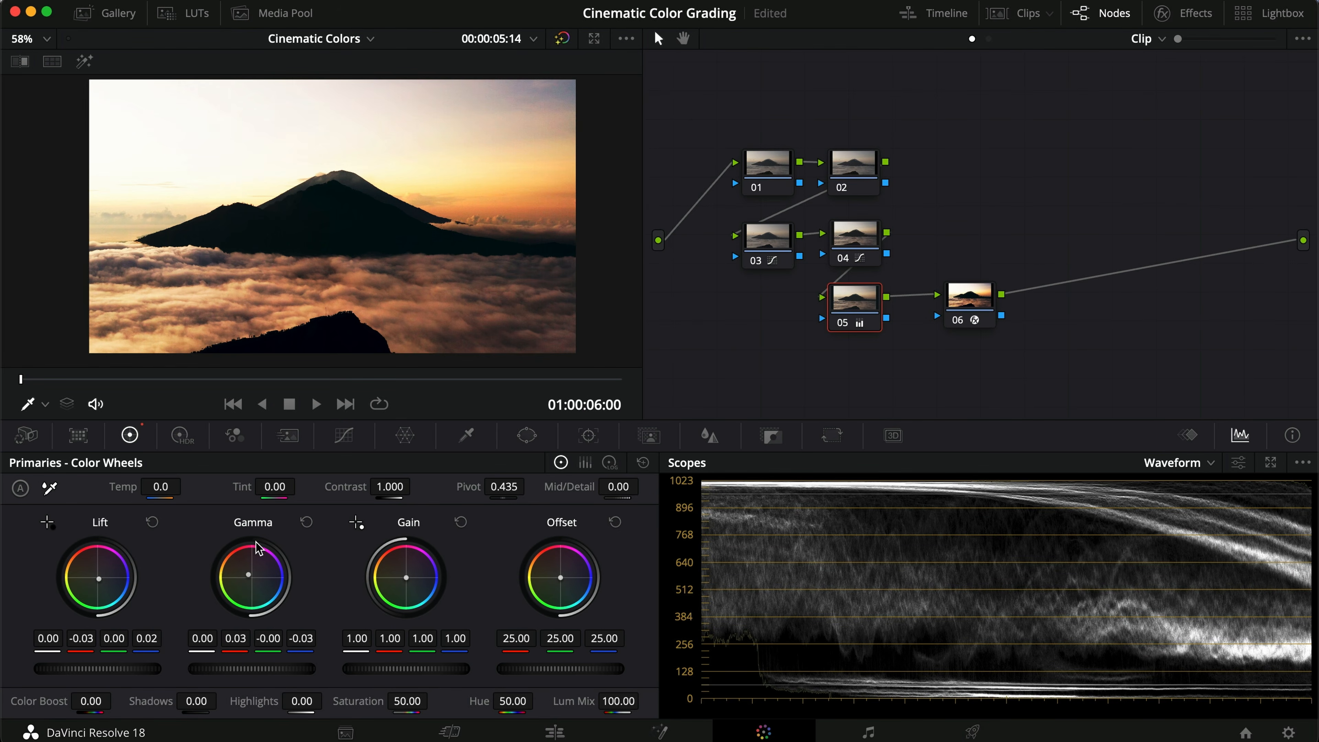
key("super+d")
left_click_drag(251, 581, 203, 531)
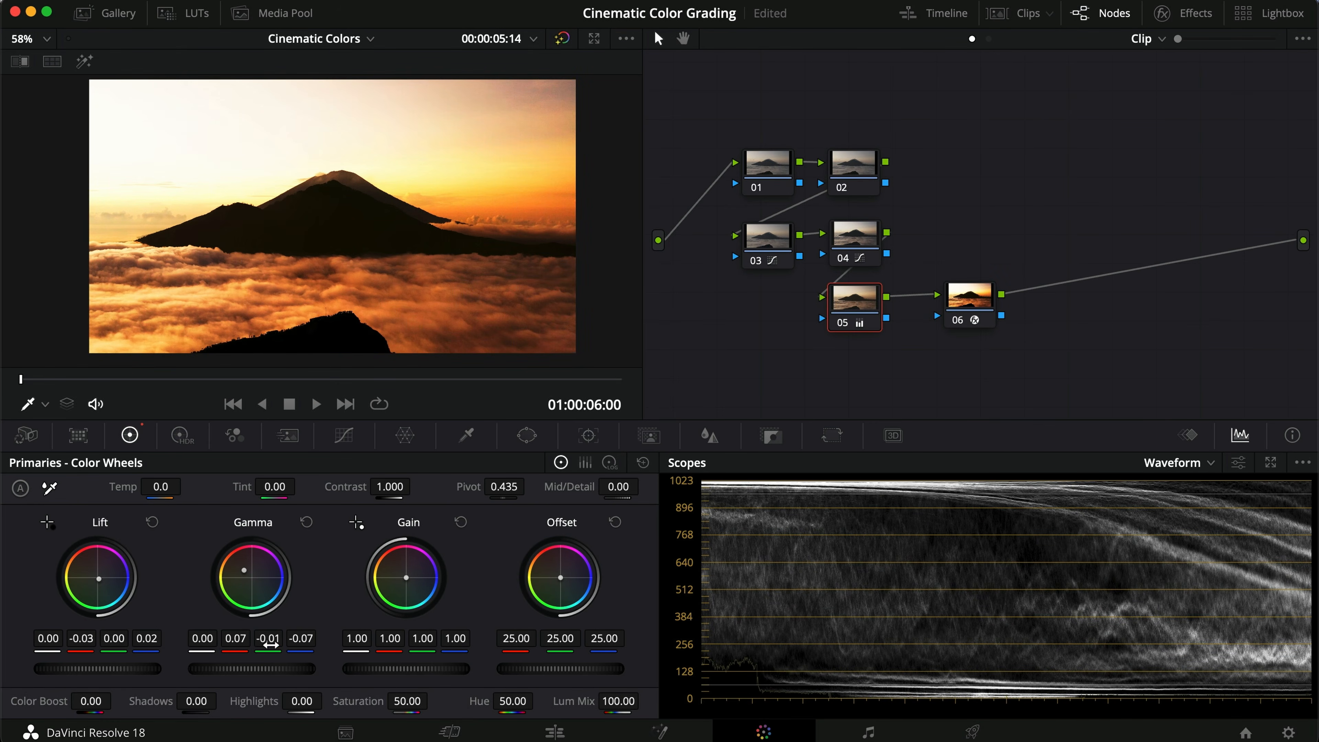
left_click_drag(239, 582, 238, 567)
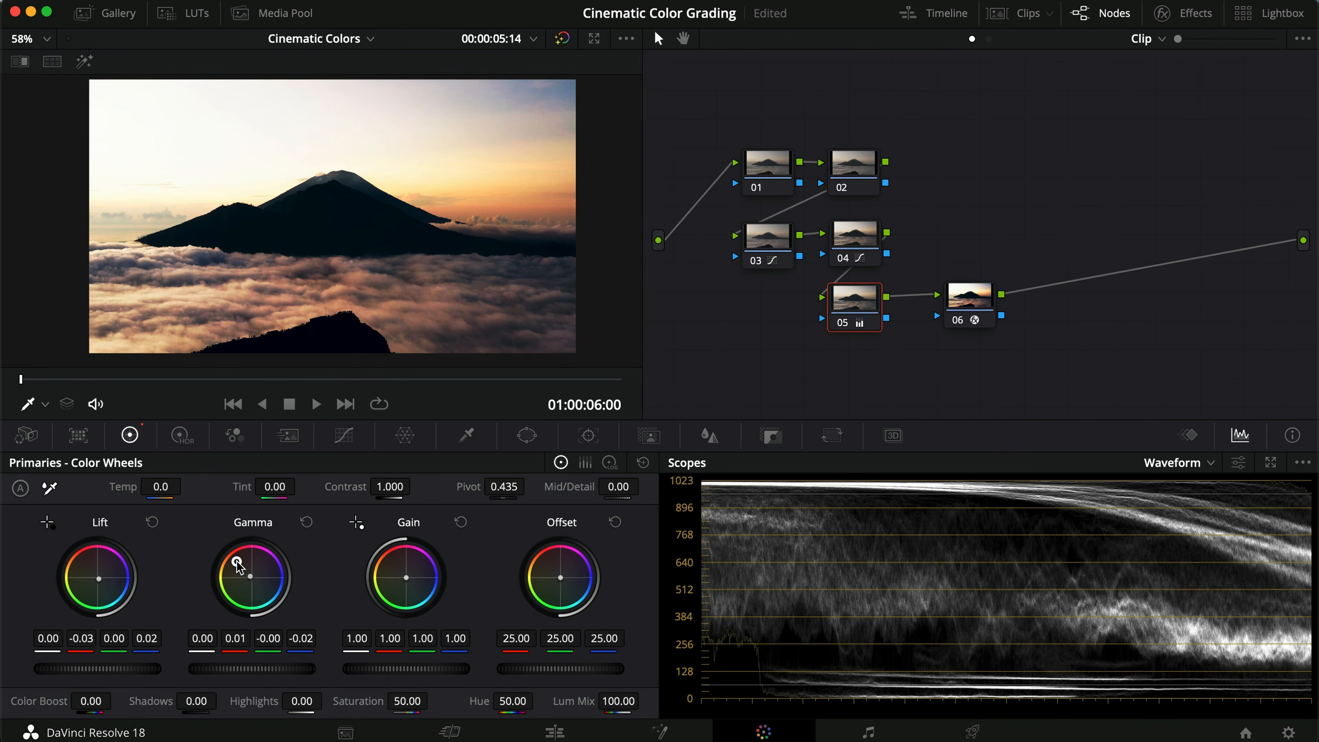
key("super+d")
Step: Delete nodes 01 to 05 from the pool clip's tree, keeping only the color space transform node
left_click(1010, 10)
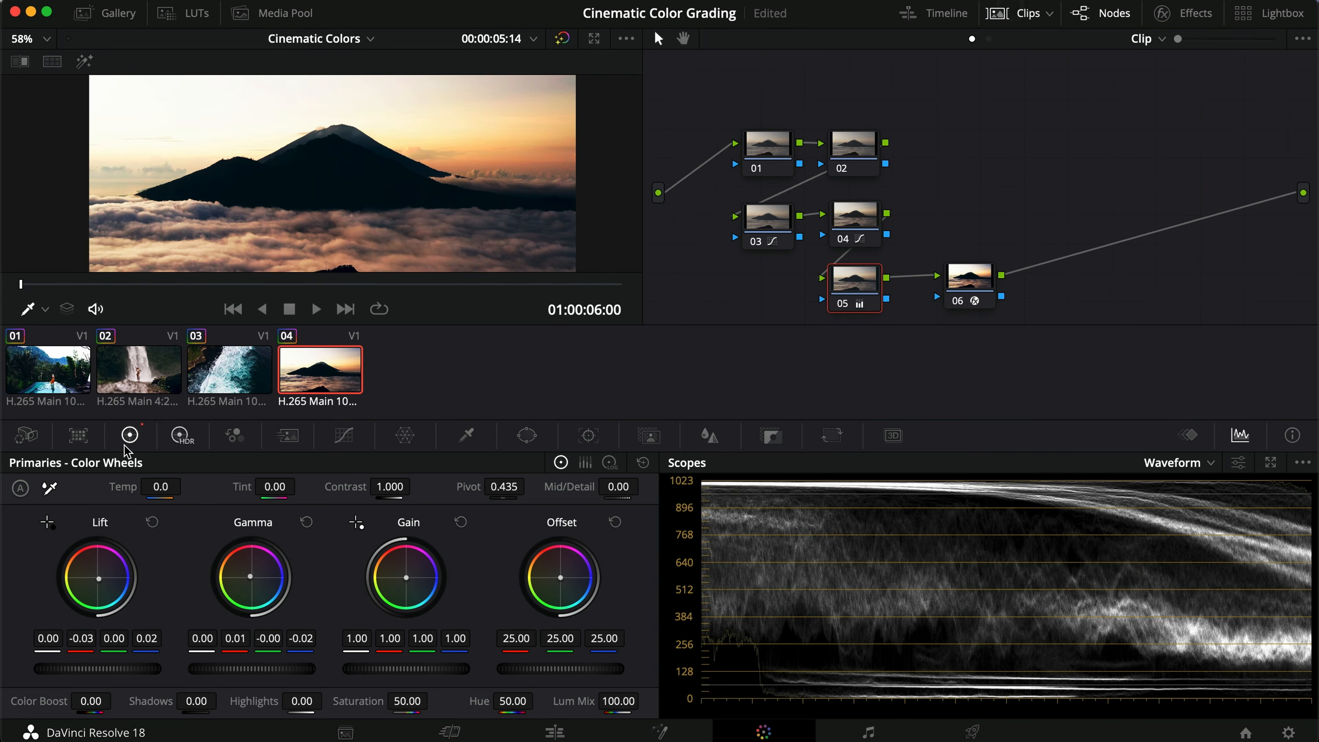
left_click(44, 372)
scroll(1069, 286, "down", 3)
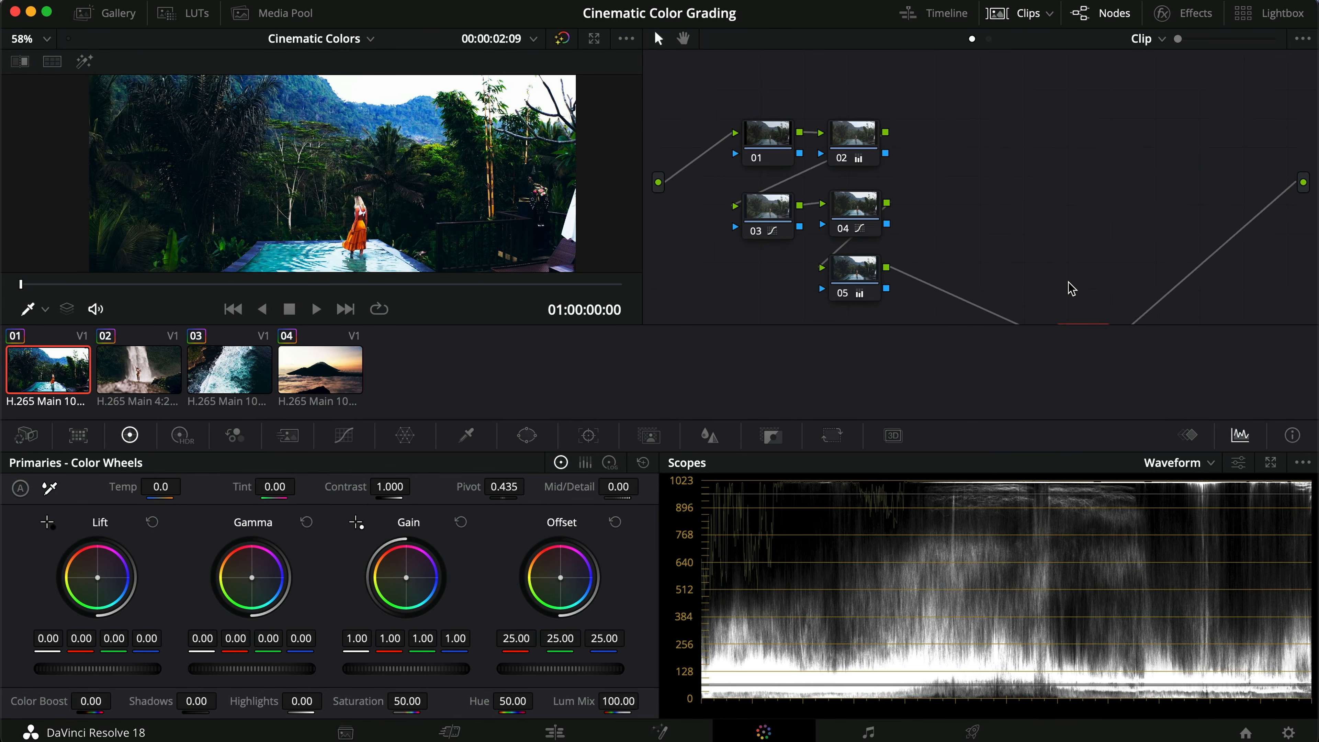
left_click_drag(1079, 298, 1039, 155)
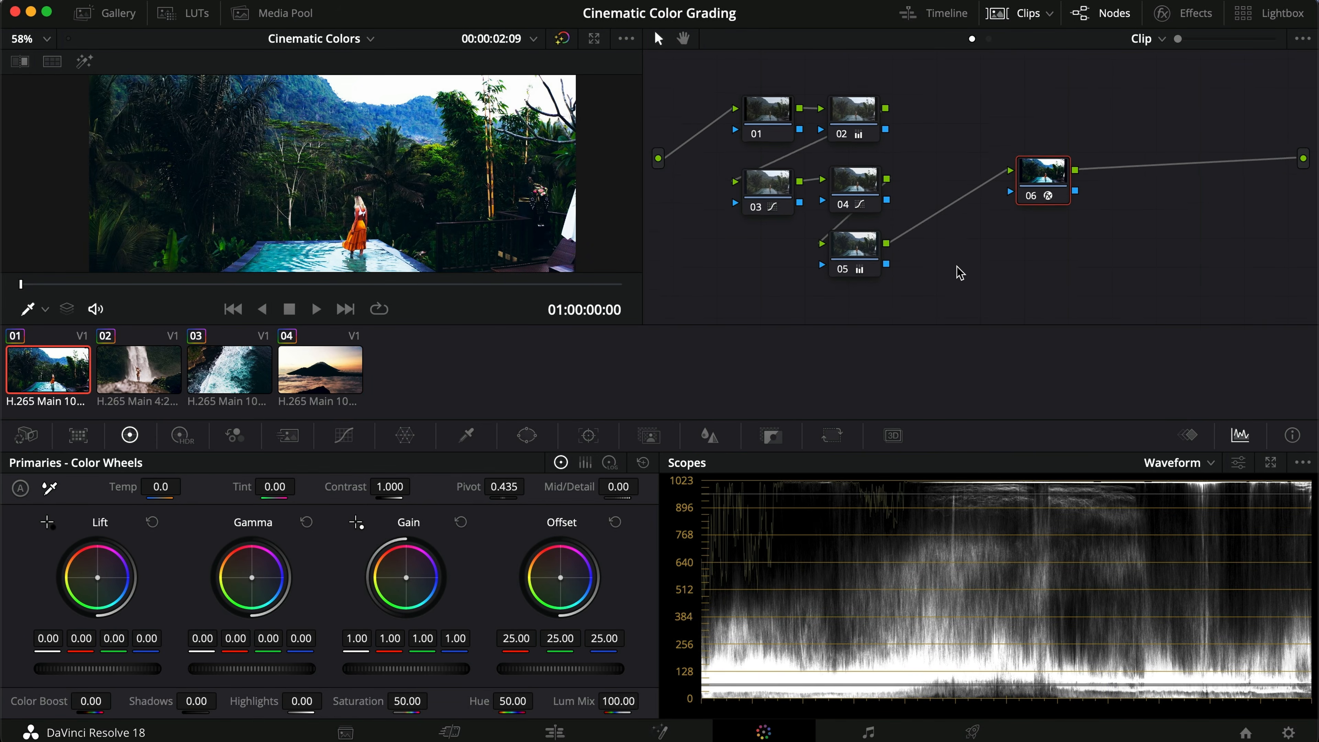
left_click_drag(953, 284, 776, 117)
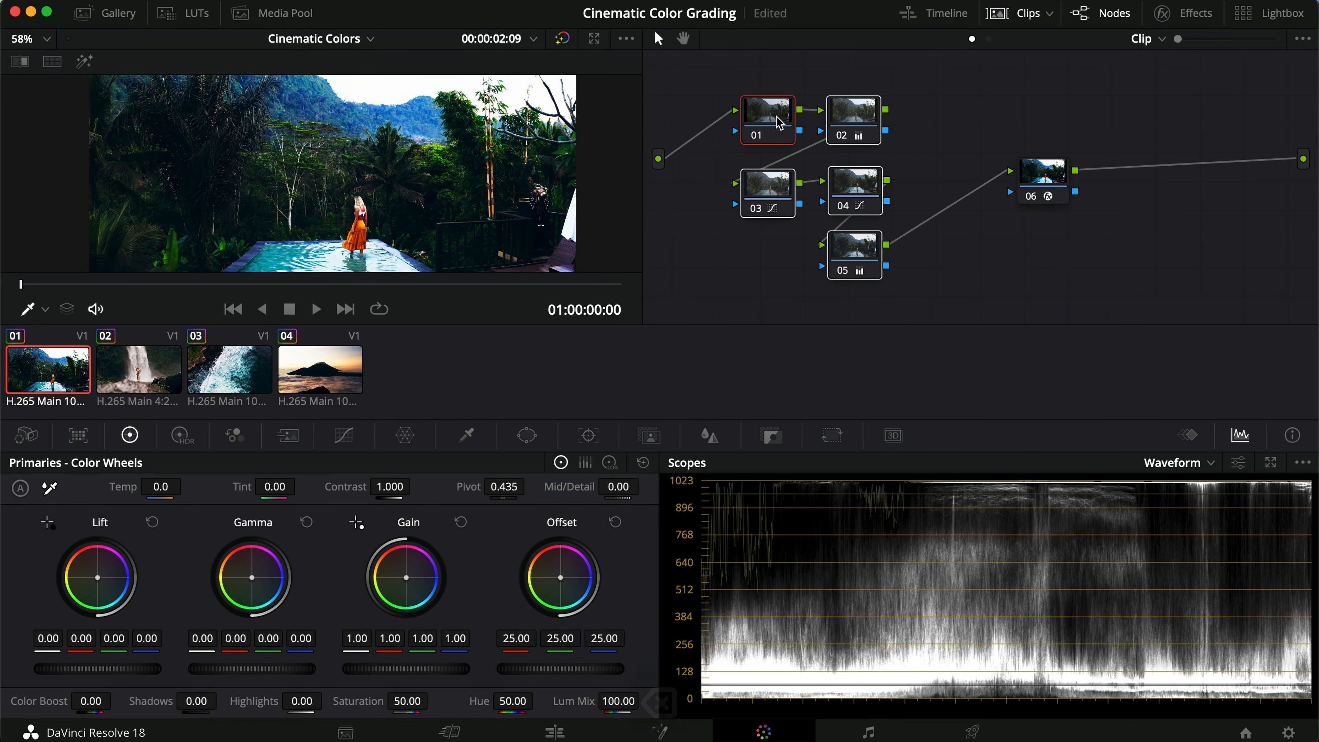
key("BackSpace")
Step: Add two serial nodes ahead of the color space transform node and line them up
key("shift+s")
left_click_drag(1046, 241, 880, 176)
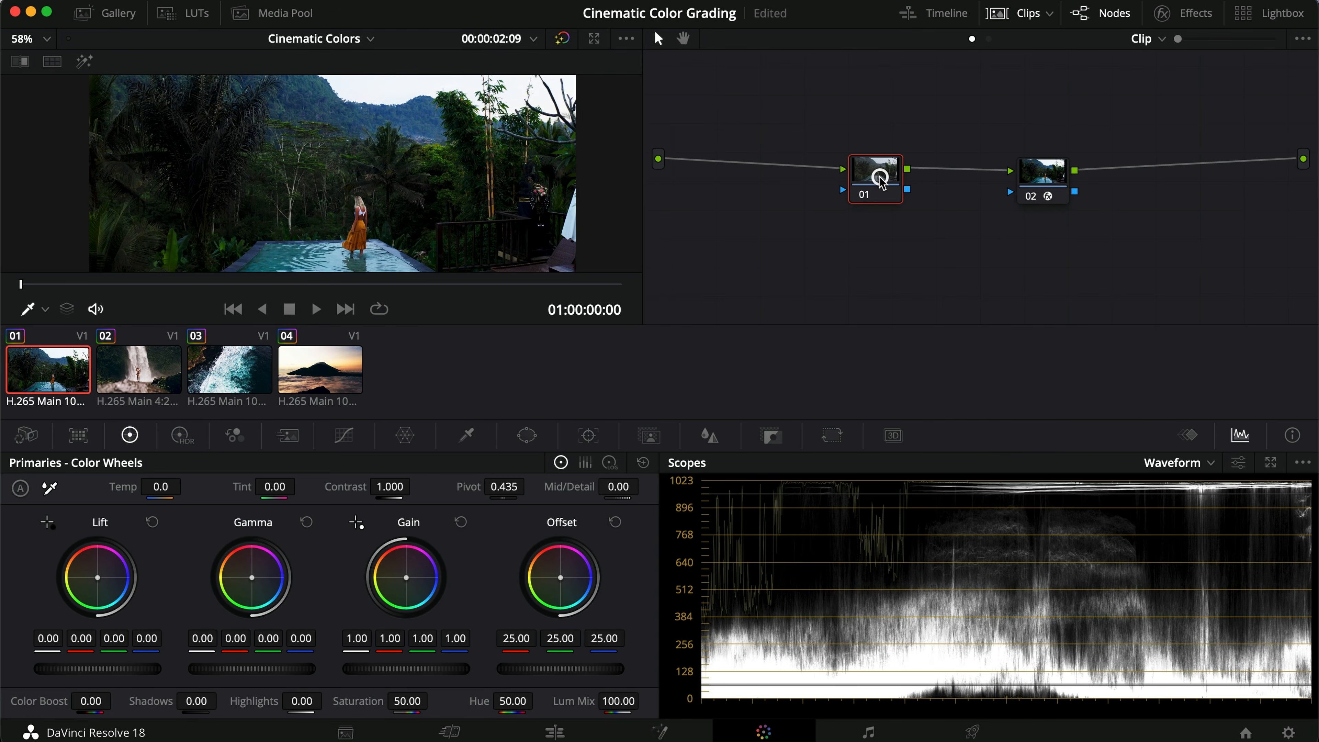
key("shift+s")
left_click_drag(875, 240, 763, 179)
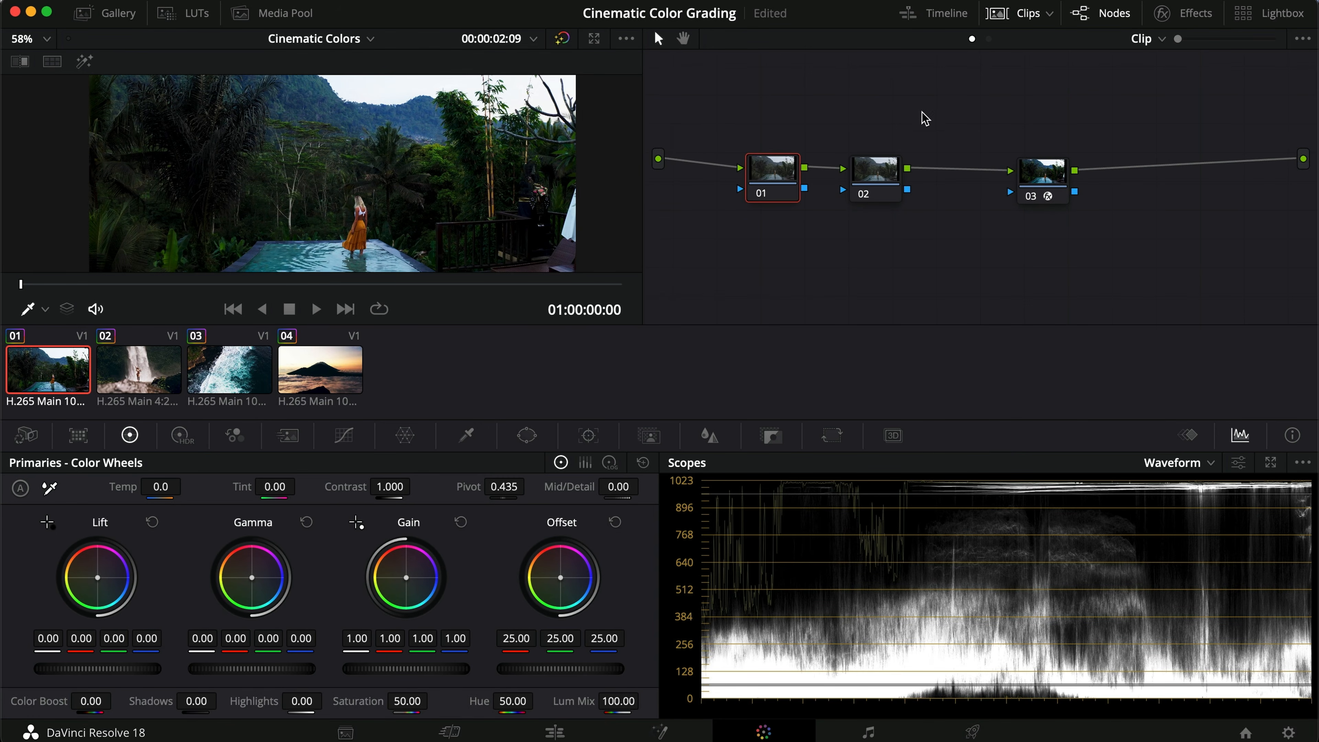
Step: Copy the pool clip's grade and paste it onto the waterfall, ocean and volcano clips
left_click(50, 372)
key("super+c")
left_click(139, 374)
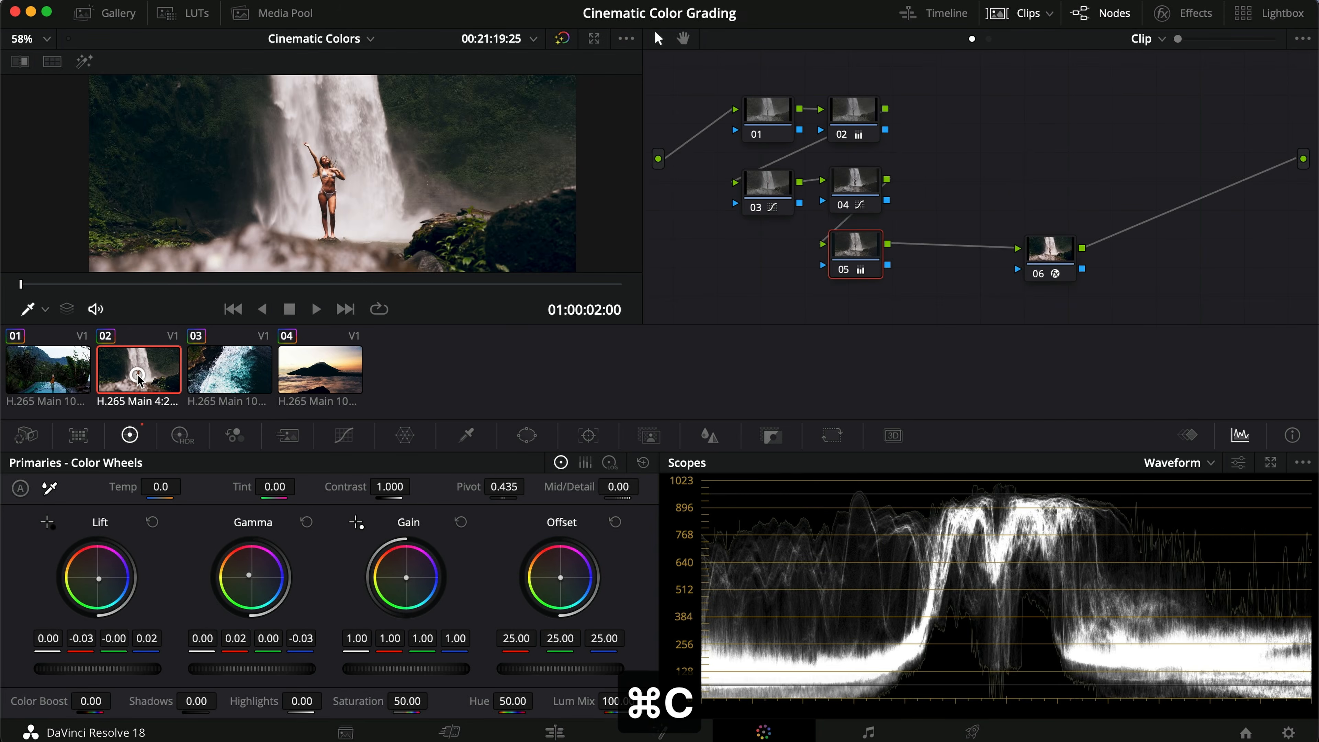
key("super+v")
left_click(229, 377)
key("super+v")
left_click(318, 379)
key("super+v")
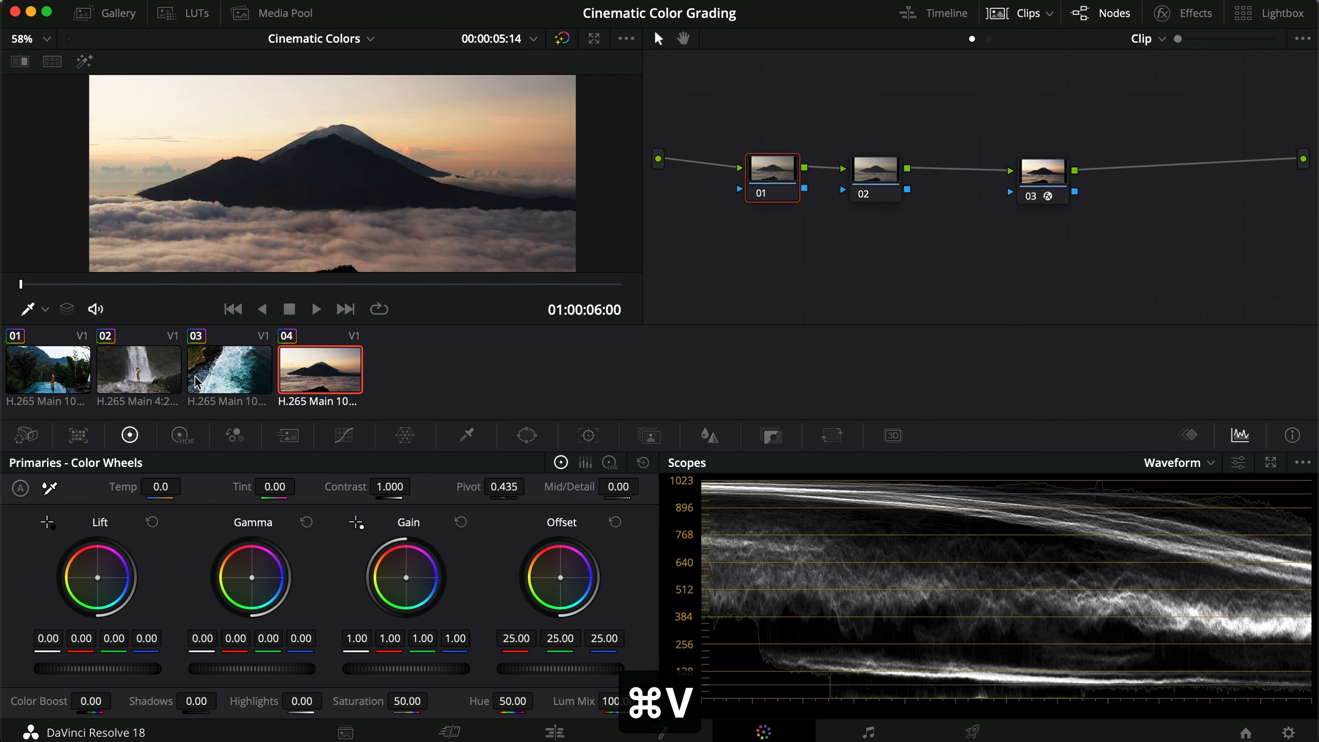
Step: Change the Input Color Space and Input Gamma of the waterfall clip's color space transform node
left_click(139, 371)
left_click(1022, 196)
left_click(1184, 16)
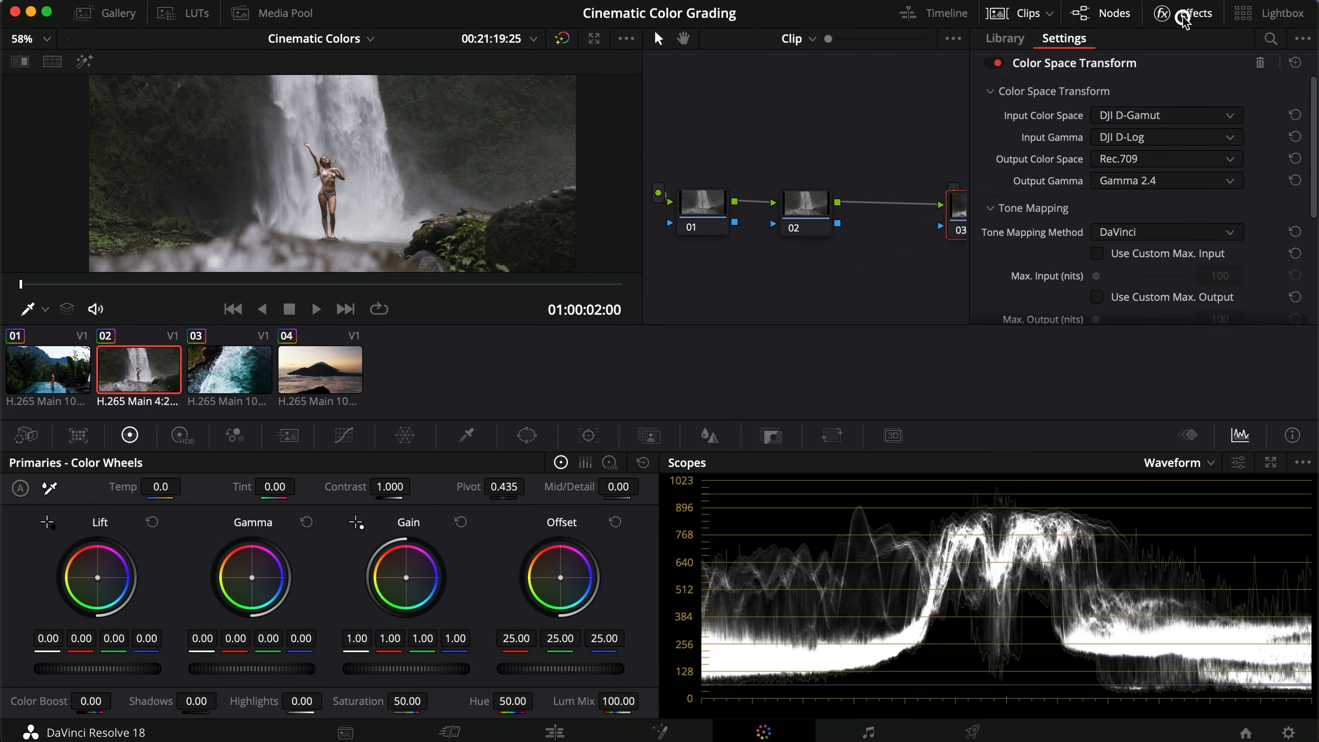
left_click(1179, 115)
key("c")
key("Return")
left_click(1150, 136)
key("c")
key("Down")
key("Down")
key("Return")
left_click(1184, 13)
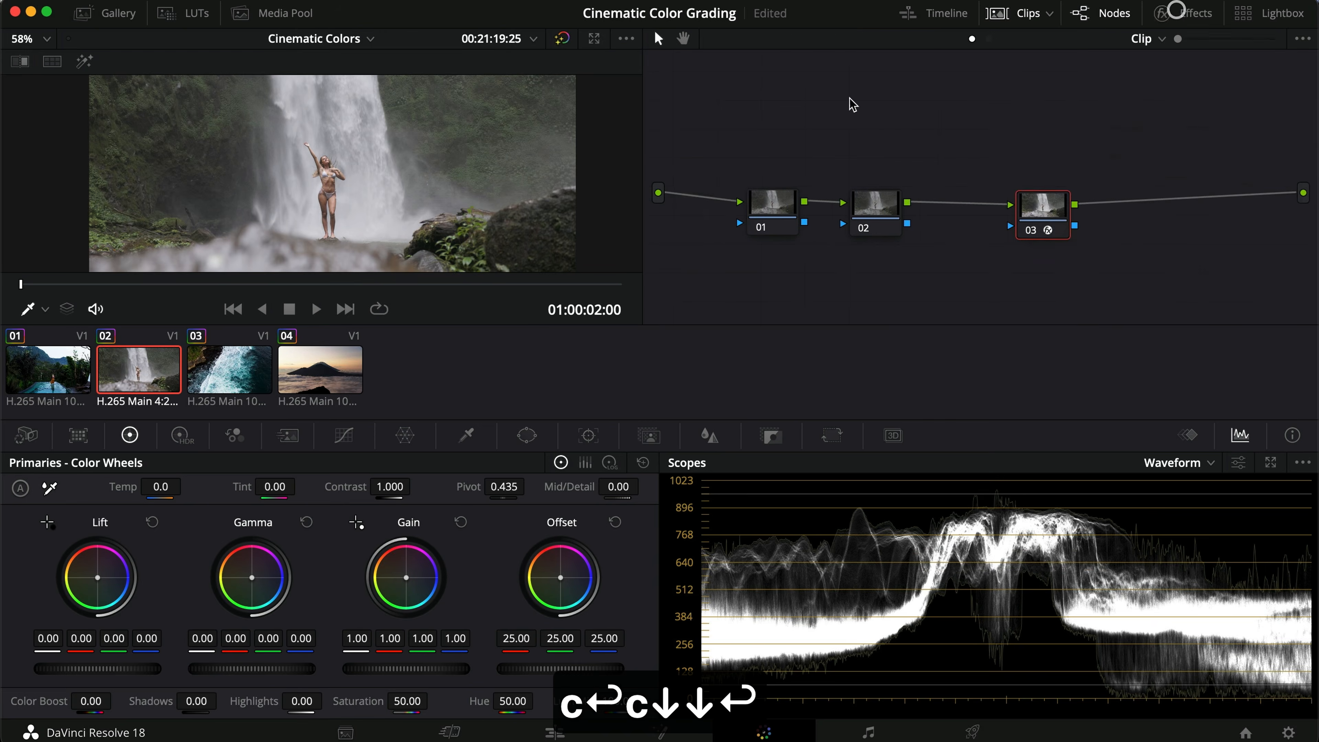
Step: Apply the Cine 0 LOG V1 LUT from the LOG folder to node 02 of the pool clip
left_click(78, 369)
left_click(1002, 14)
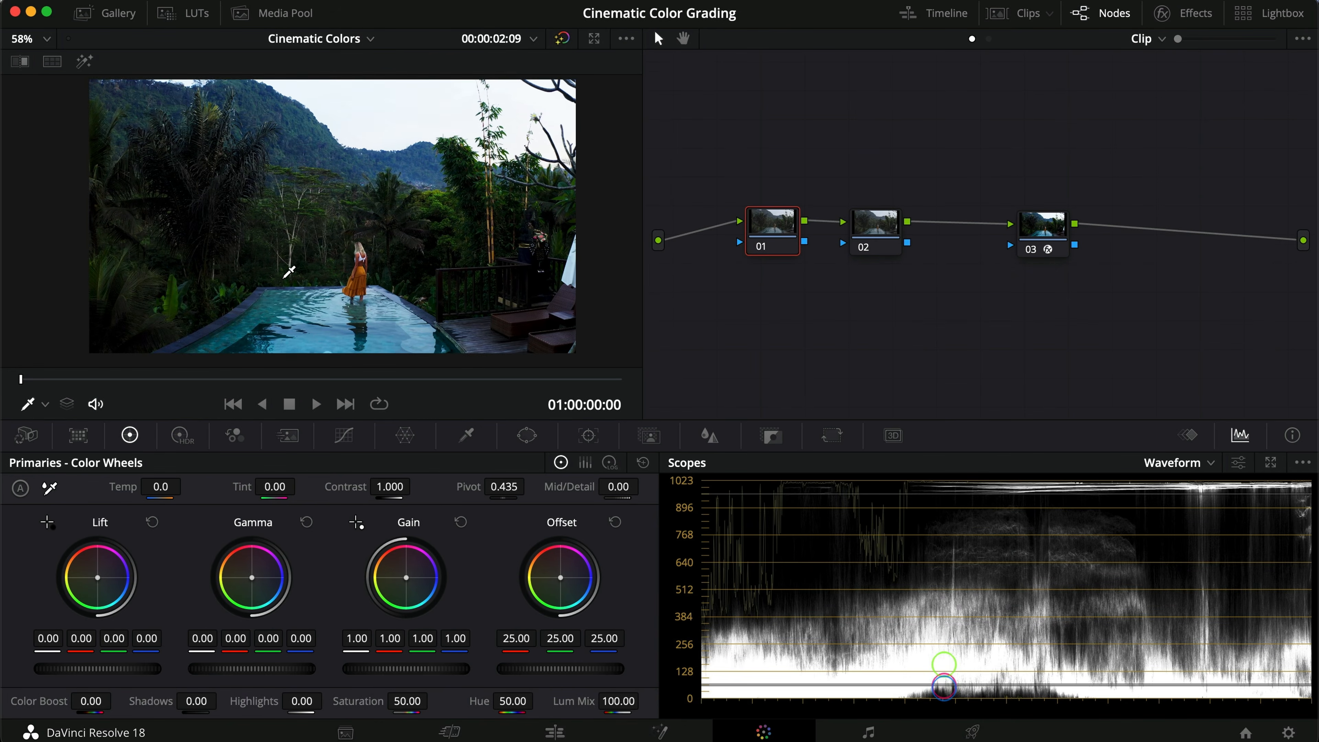
left_click(875, 239)
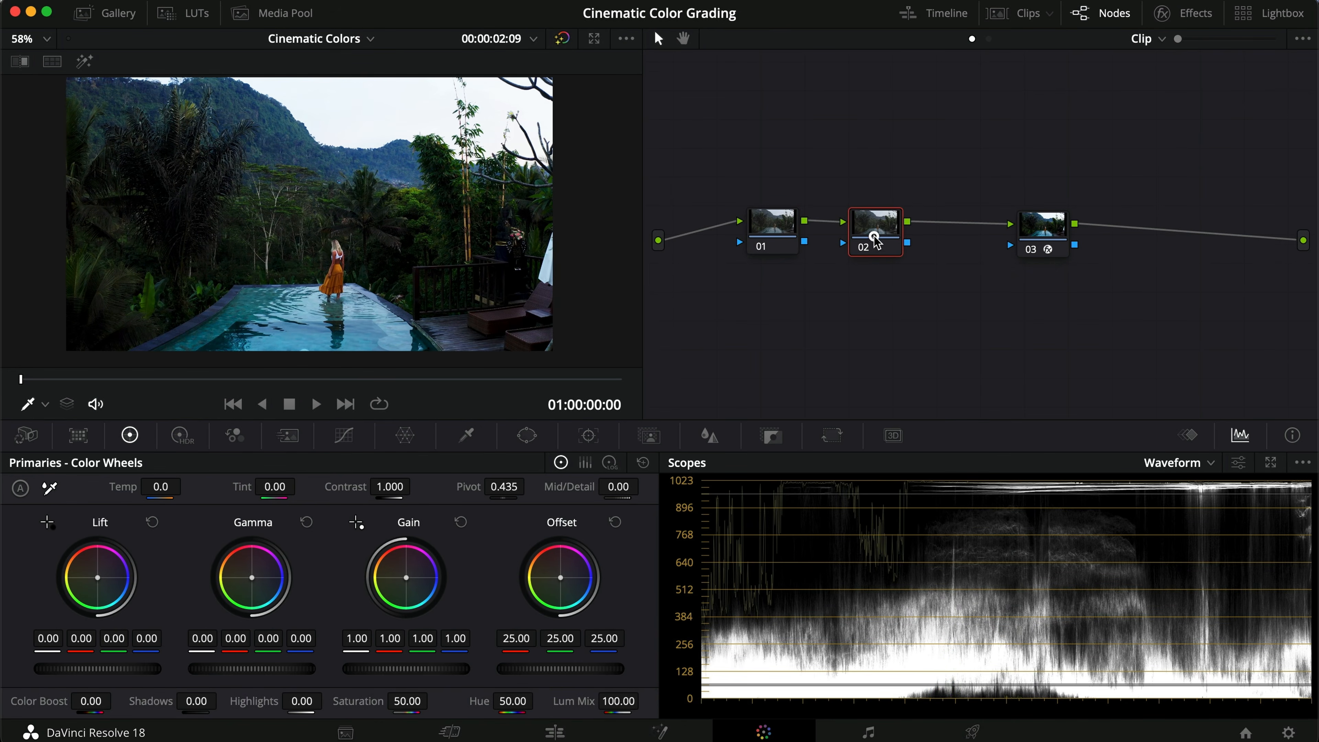
left_click(183, 13)
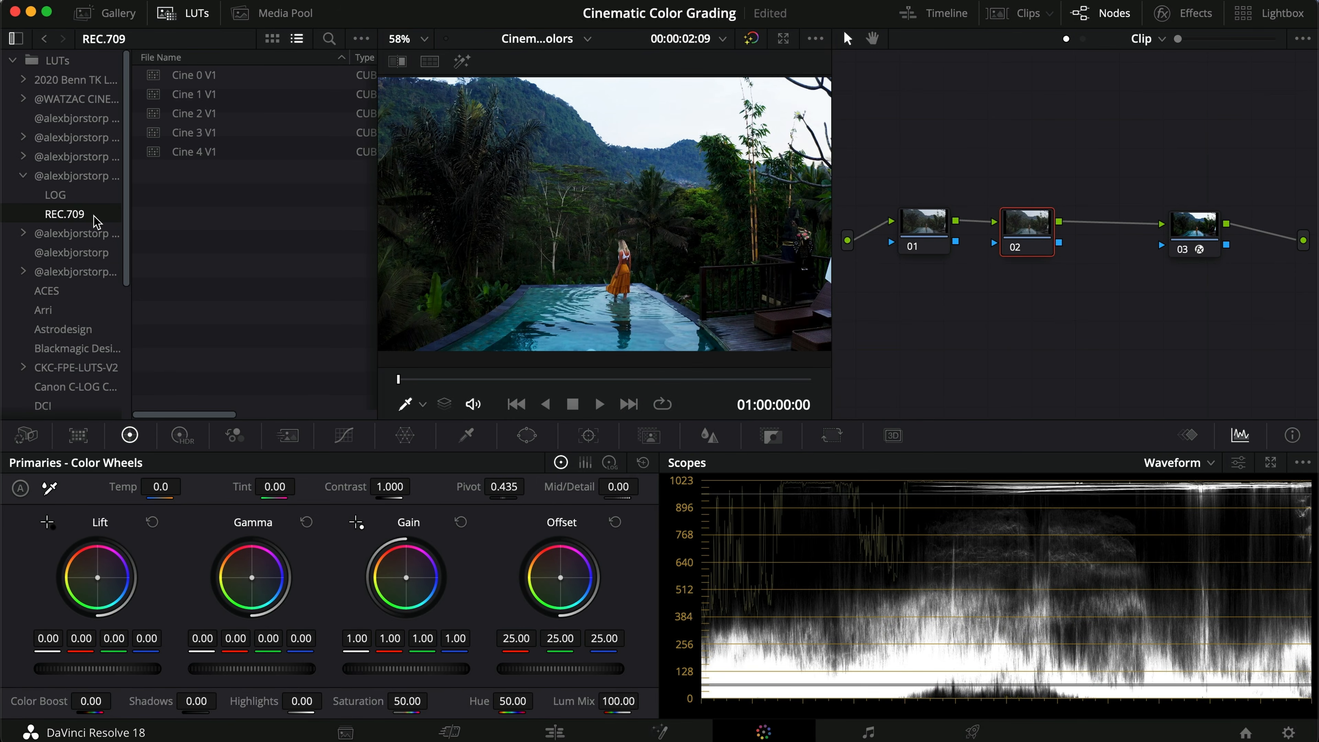
left_click(63, 195)
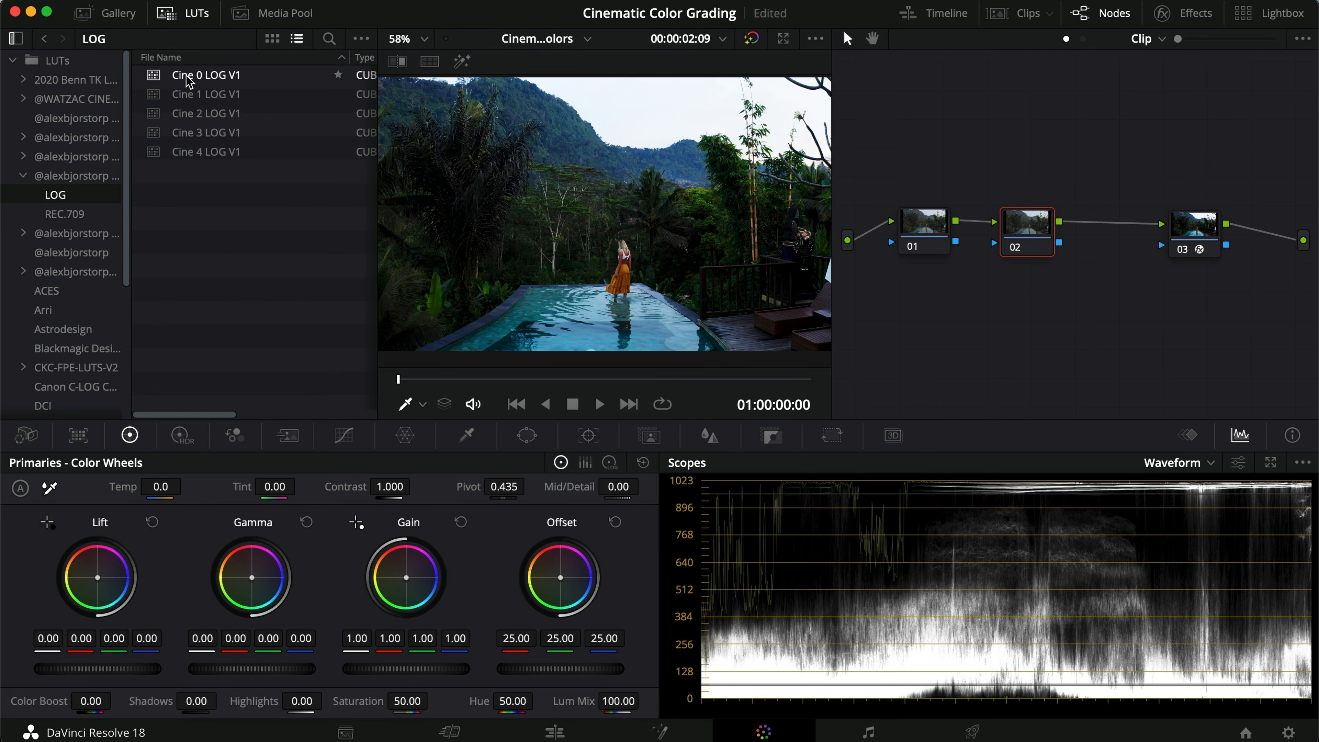
double_click(252, 79)
Step: Raise the Offset on the pool clip's node 01 to 38.00
left_click(943, 237)
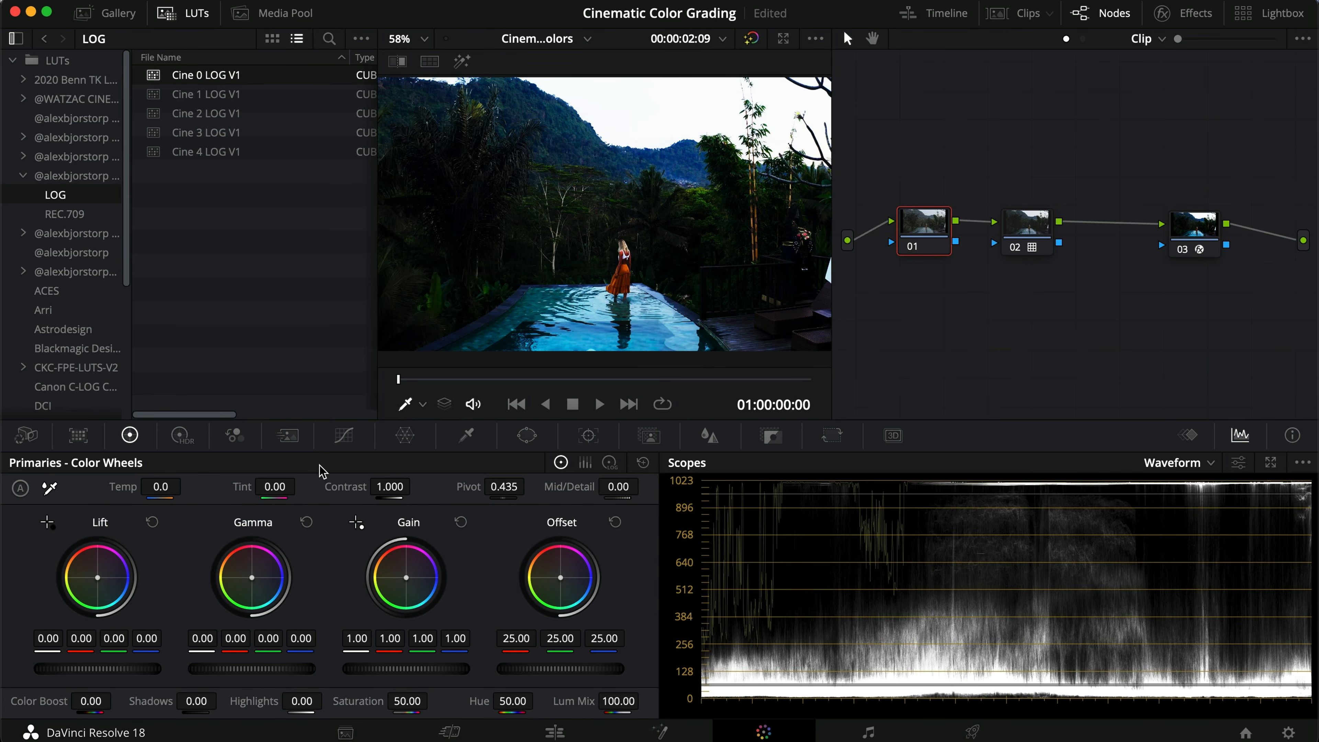
left_click_drag(531, 674, 902, 606)
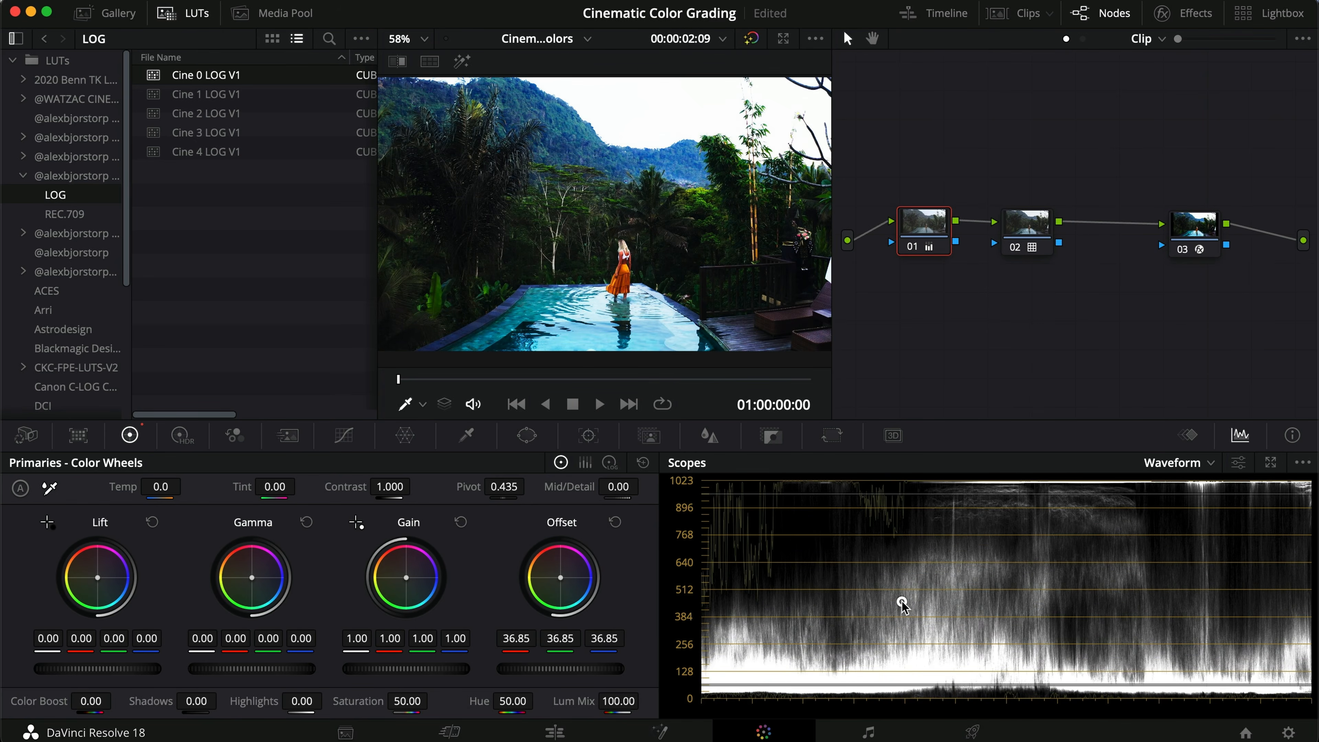
mouse_move(582, 667)
left_mouse_down()
mouse_move(623, 666)
mouse_move(587, 663)
left_mouse_up()
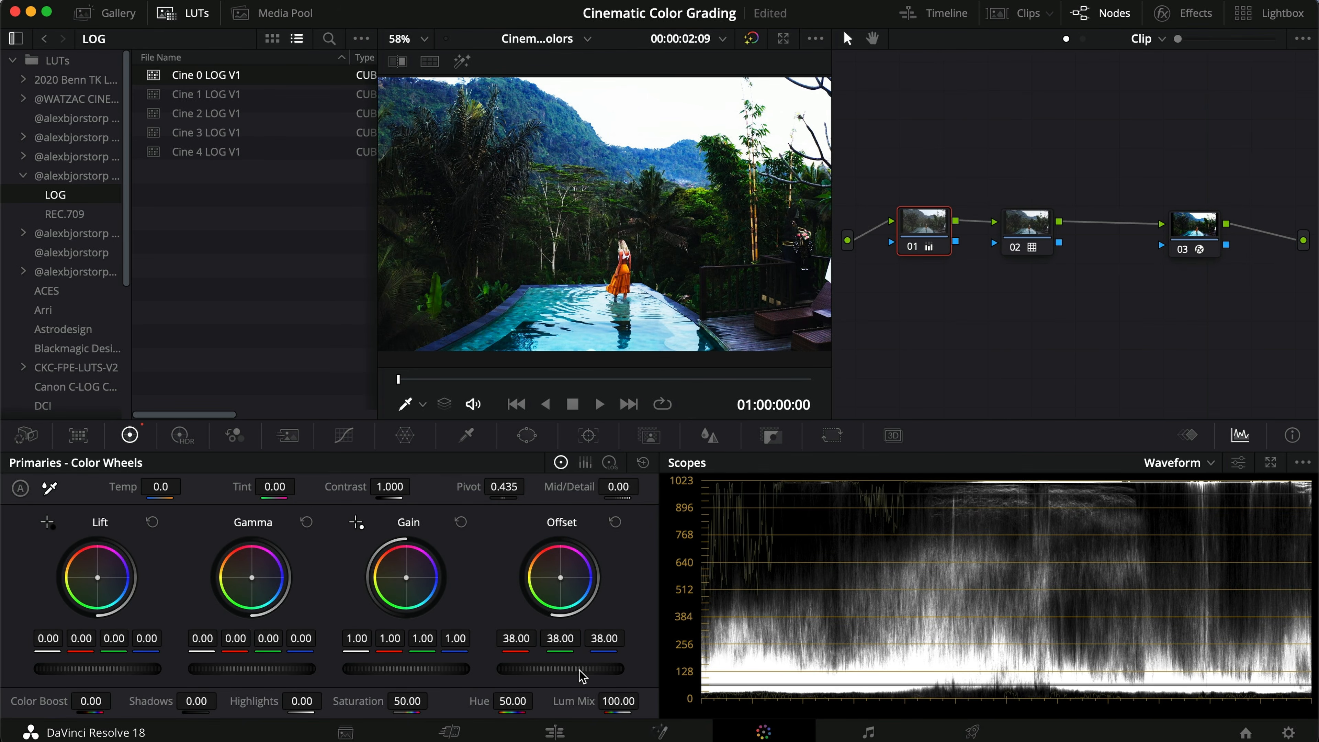
Step: Toggle the pool clip's grade off and on to compare it with the original
key("super+d")
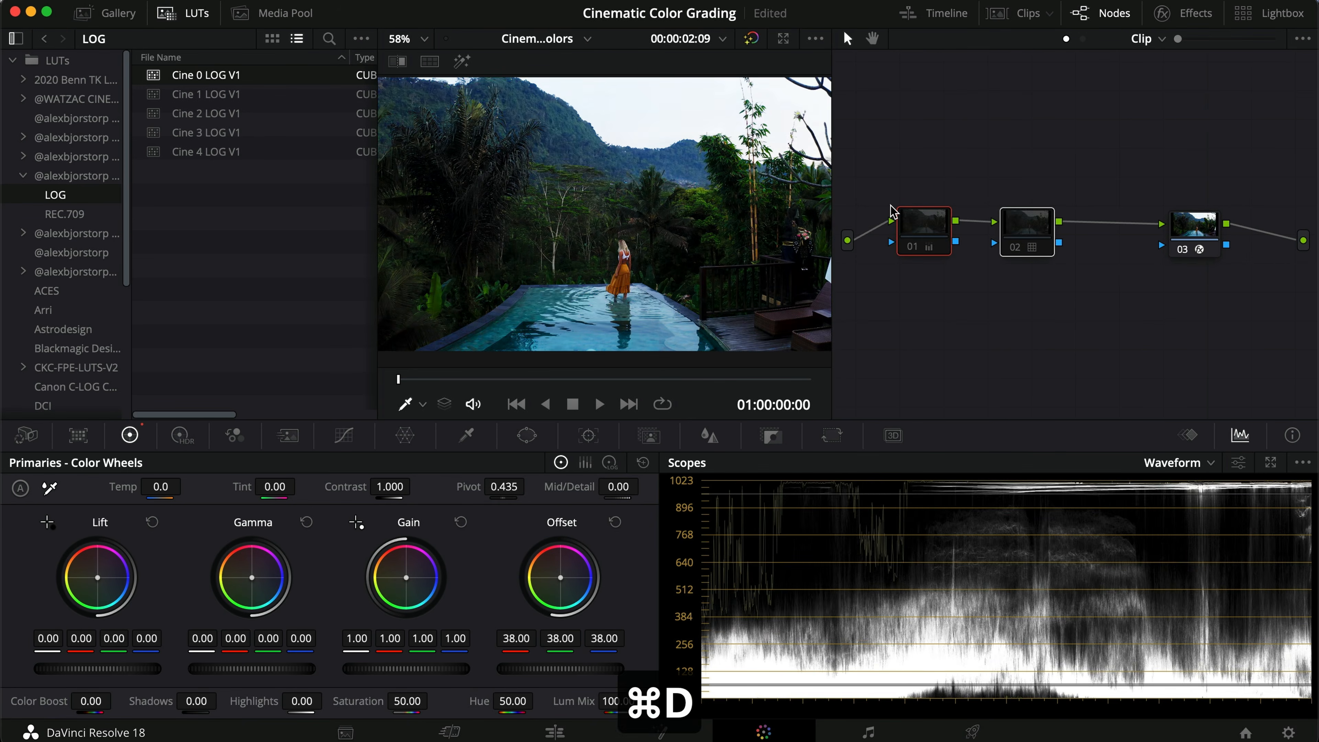
key("super+d")
scroll(591, 244, "up", 3)
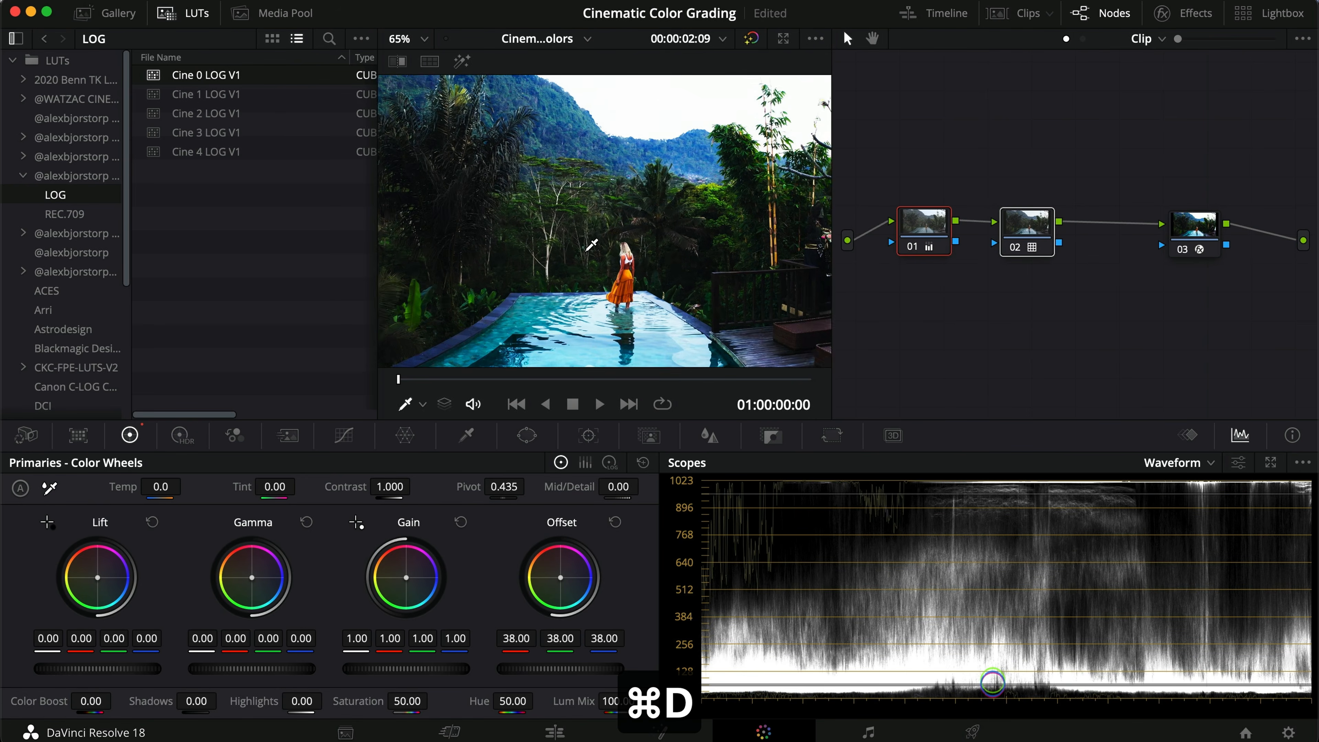
scroll(590, 244, "down", 3)
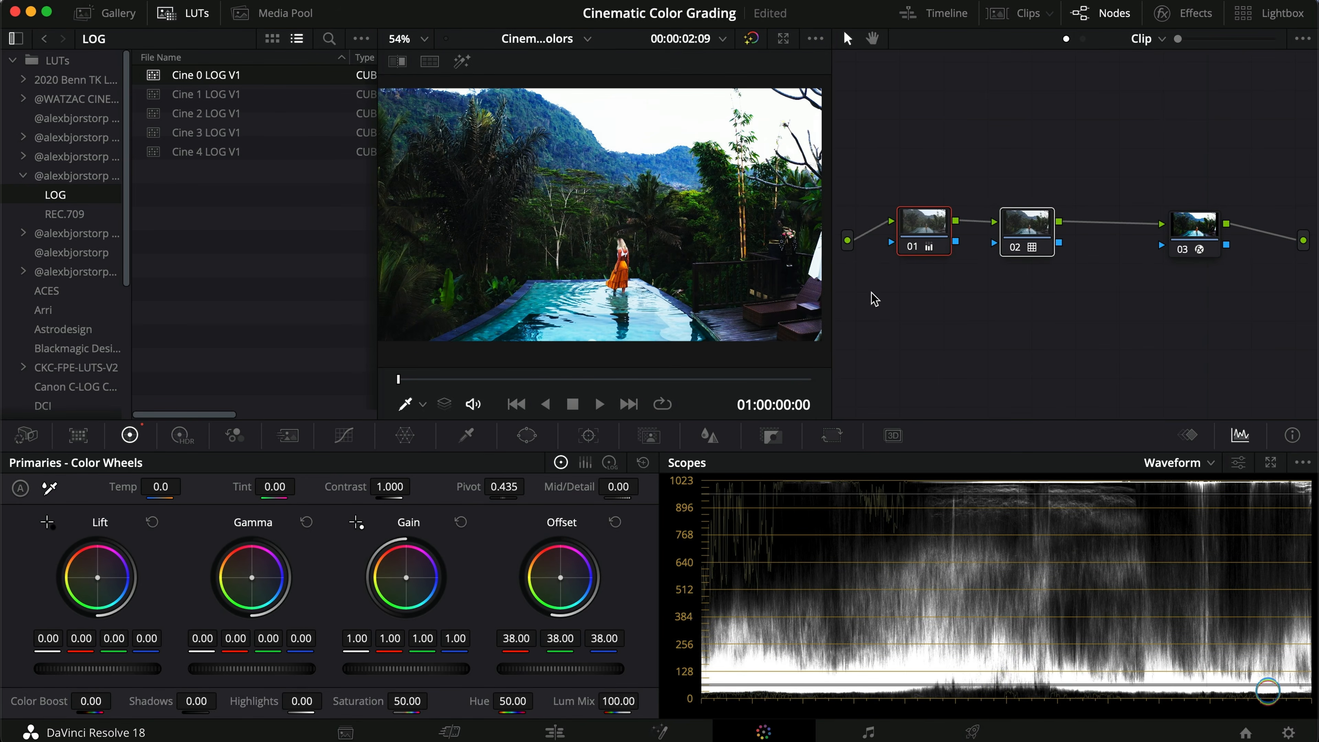
Step: Try the Cine 1 to Cine 4 LOG V1 LUTs on the pool clip's node 02, leaving Cine 4 LOG V1 applied
left_click(1018, 231)
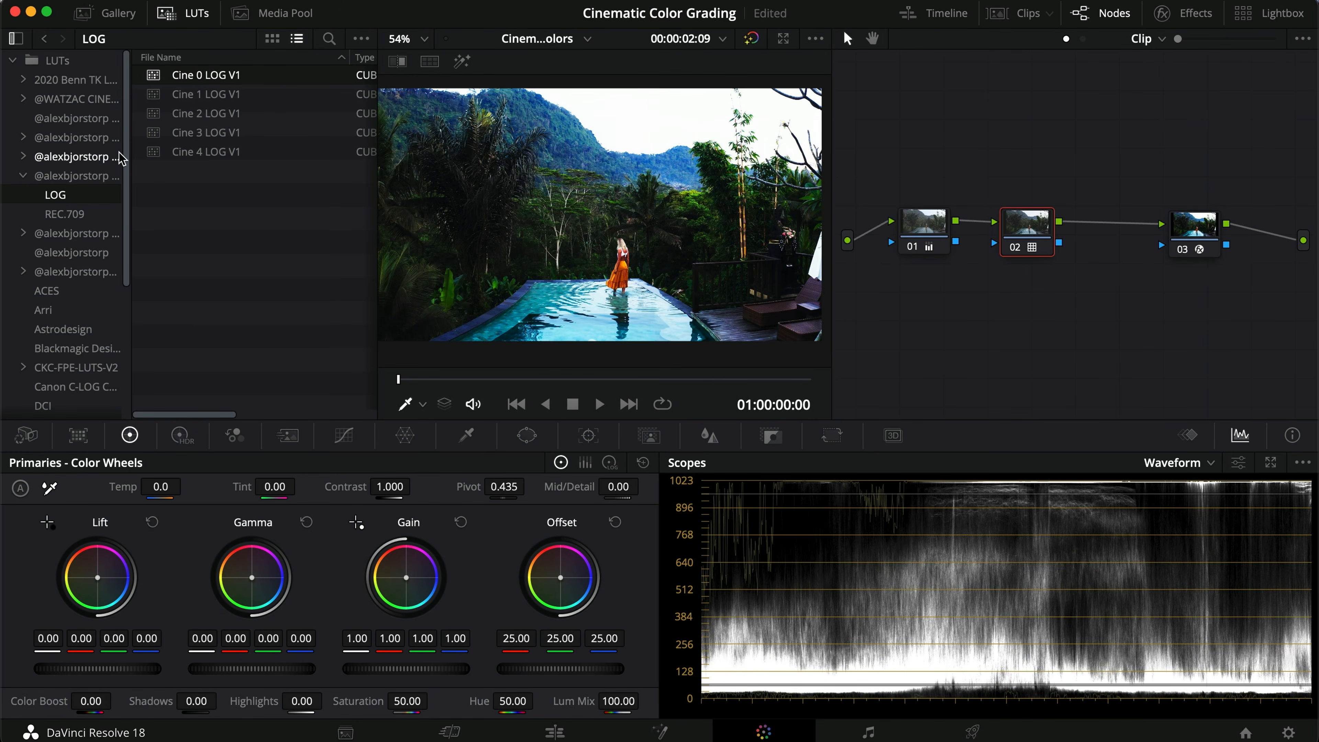
double_click(256, 97)
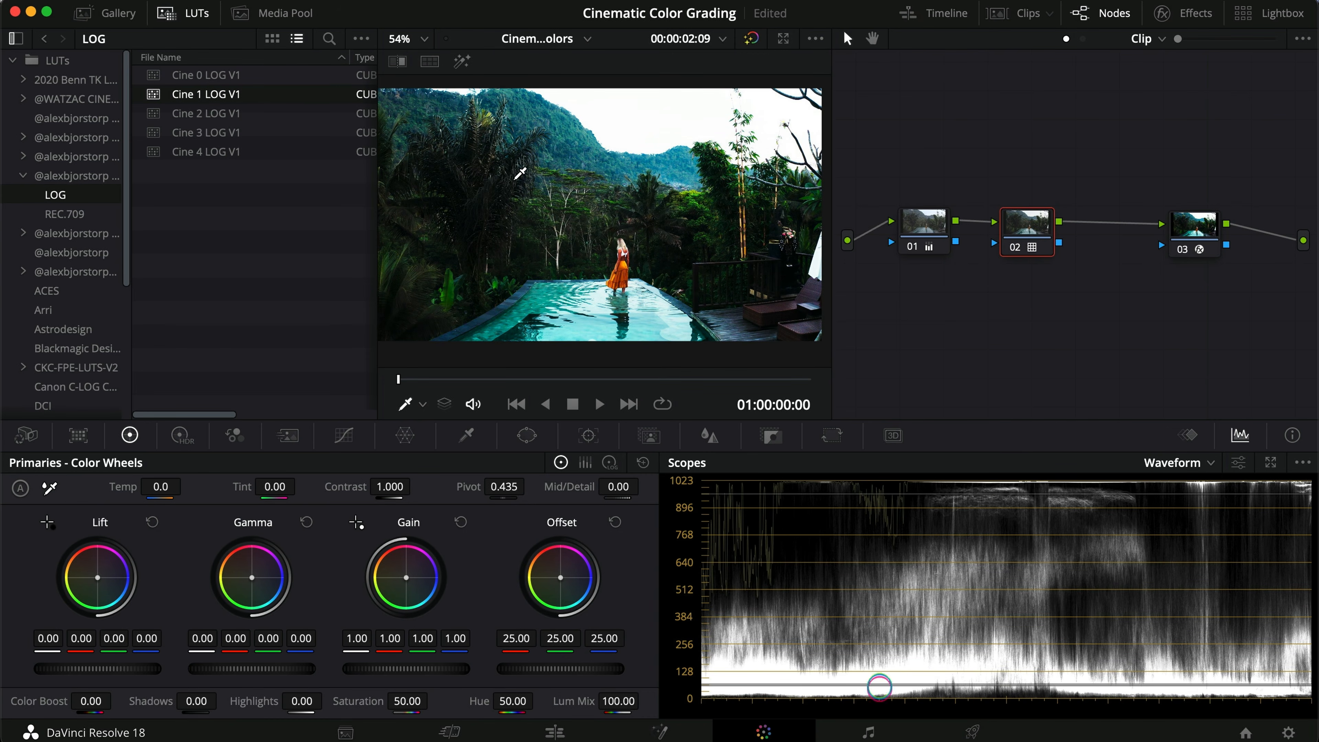
double_click(241, 113)
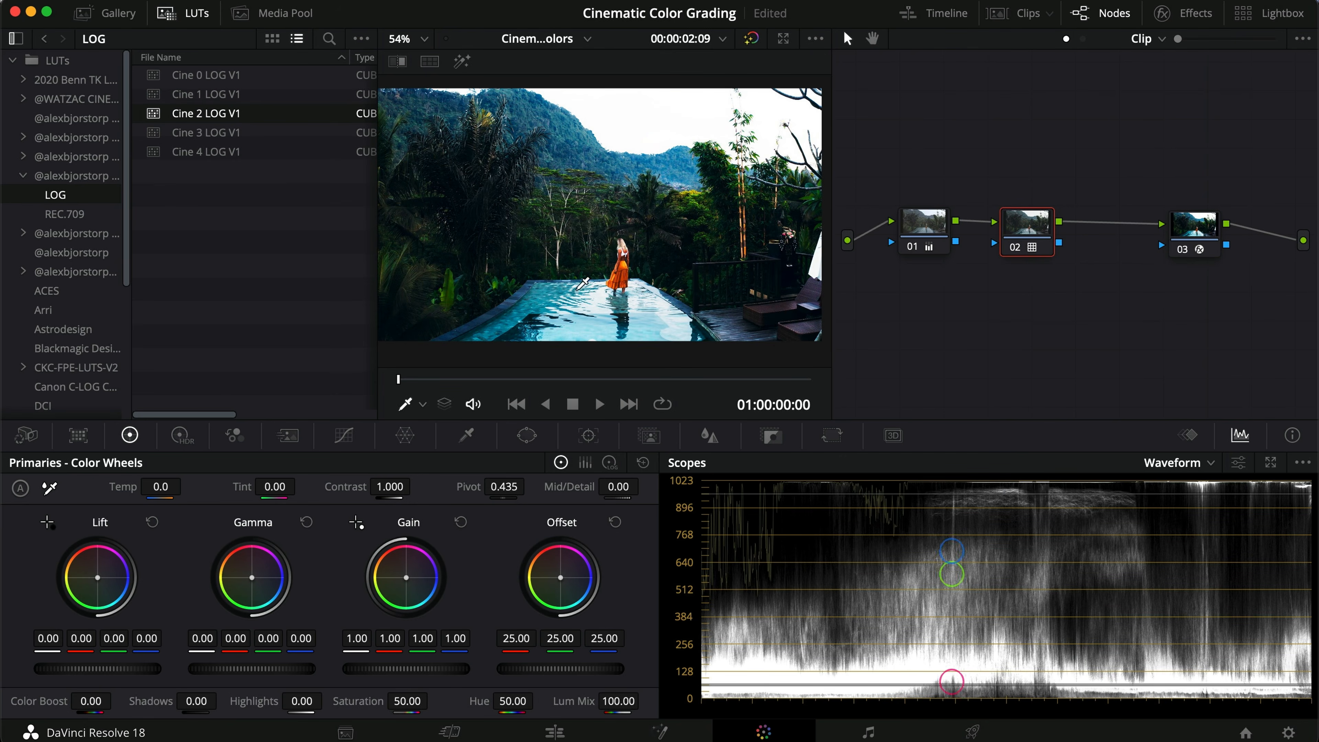
scroll(587, 324, "up", 5)
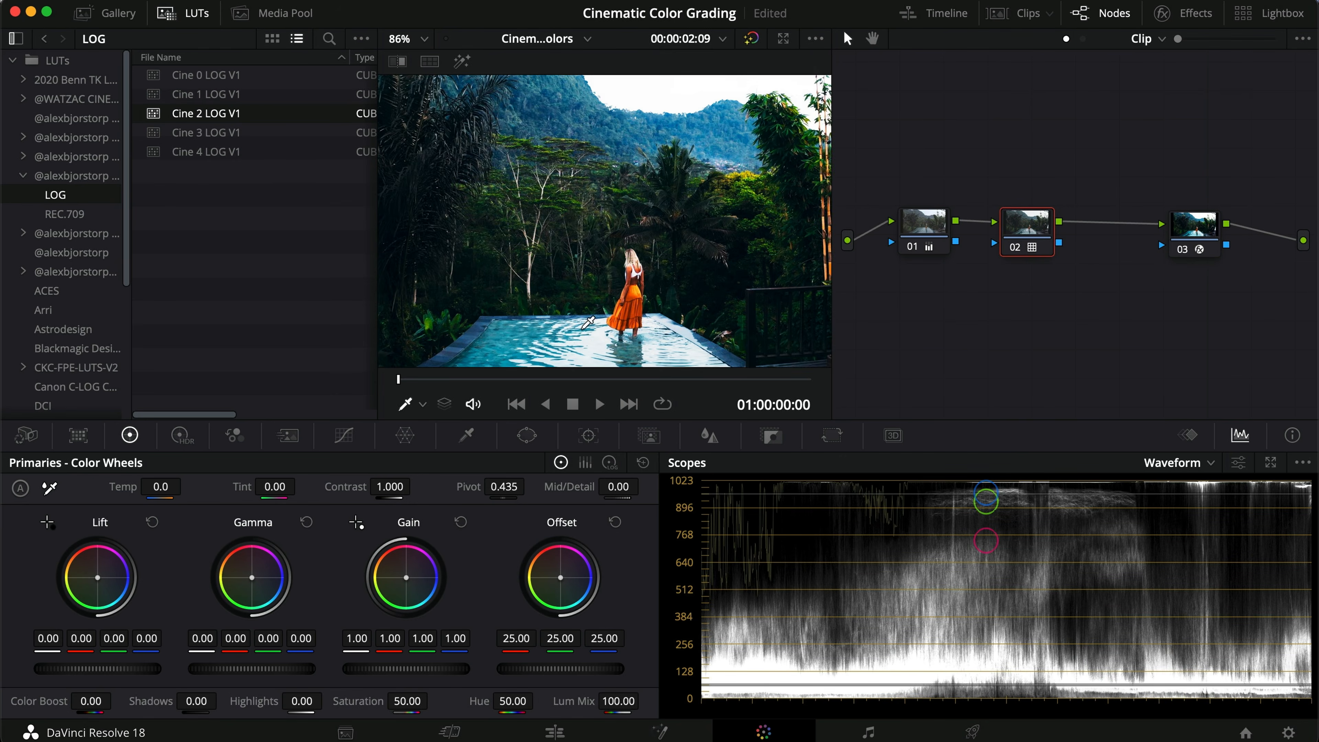
key("super+d")
key("super+d")
scroll(588, 323, "down", 5)
double_click(241, 132)
scroll(581, 230, "up", 2)
scroll(582, 230, "down", 1)
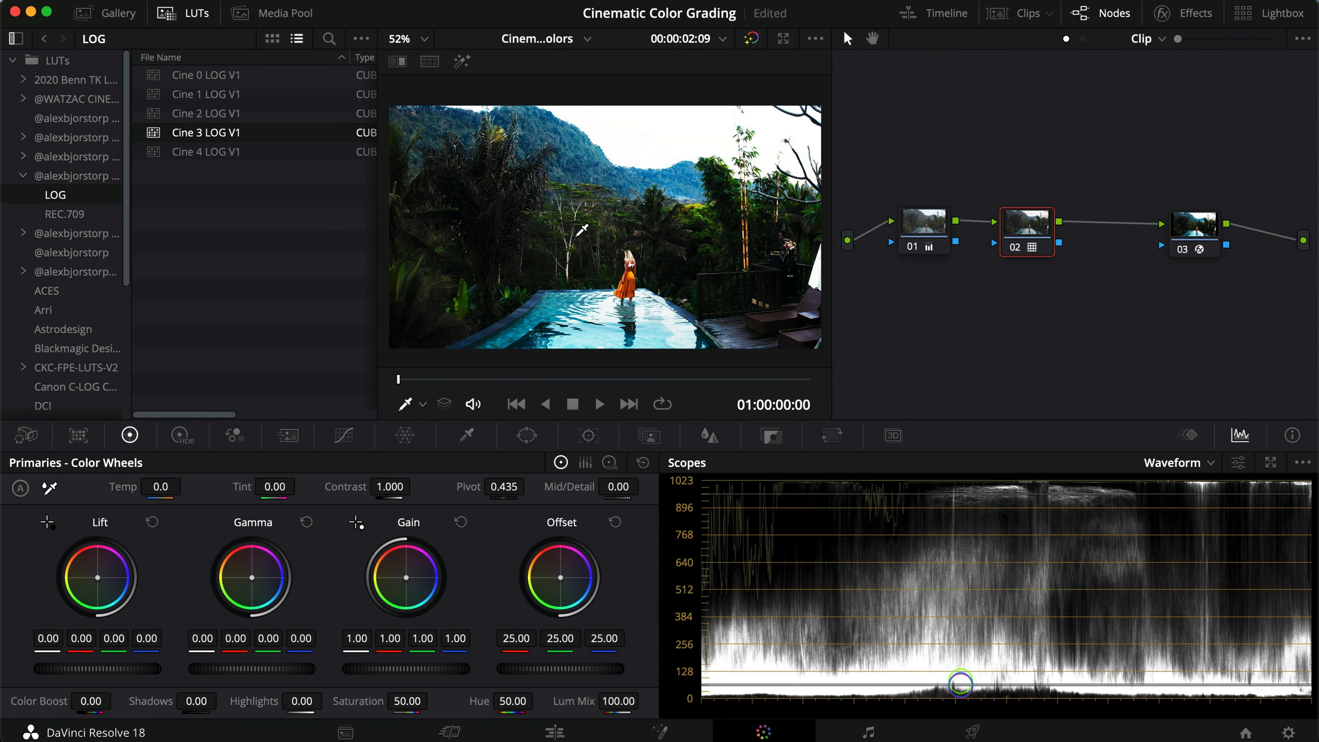
double_click(244, 152)
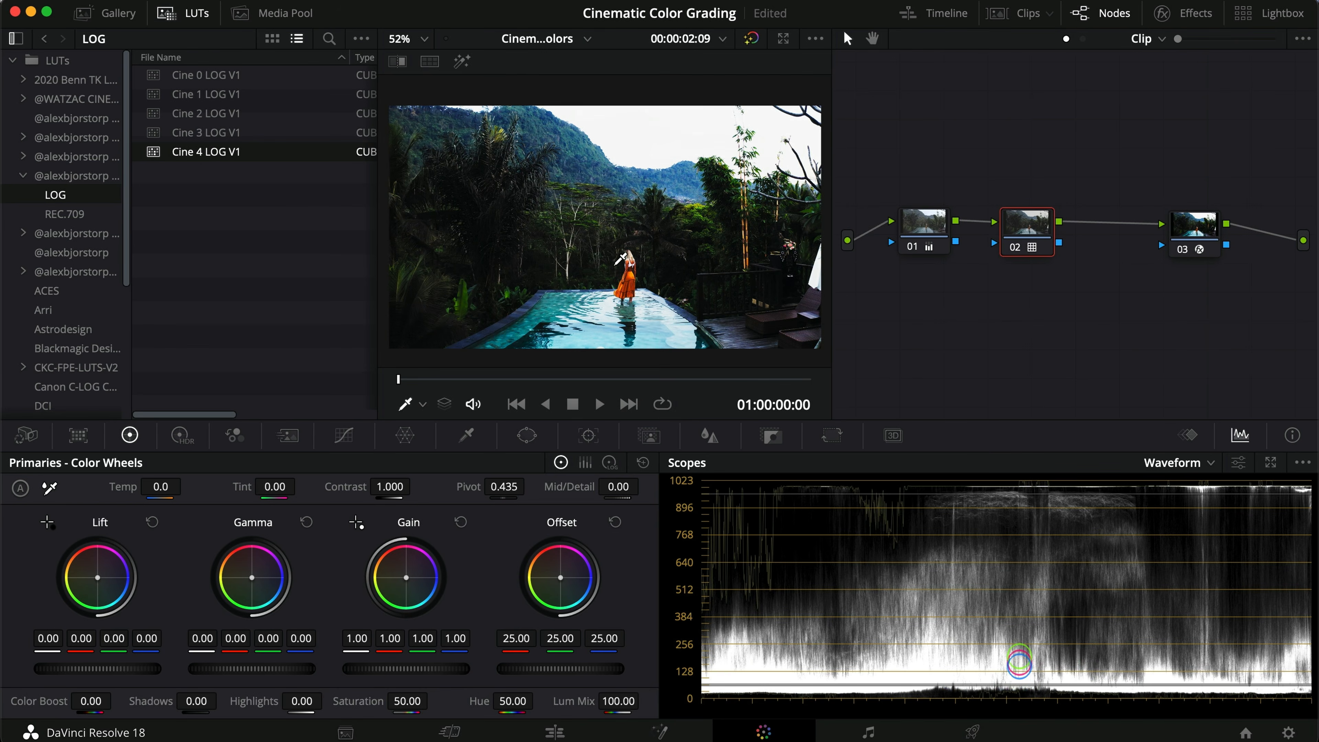
Step: Move to the waterfall clip and apply Cine 0 LOG V1 to its node 02
left_click(629, 405)
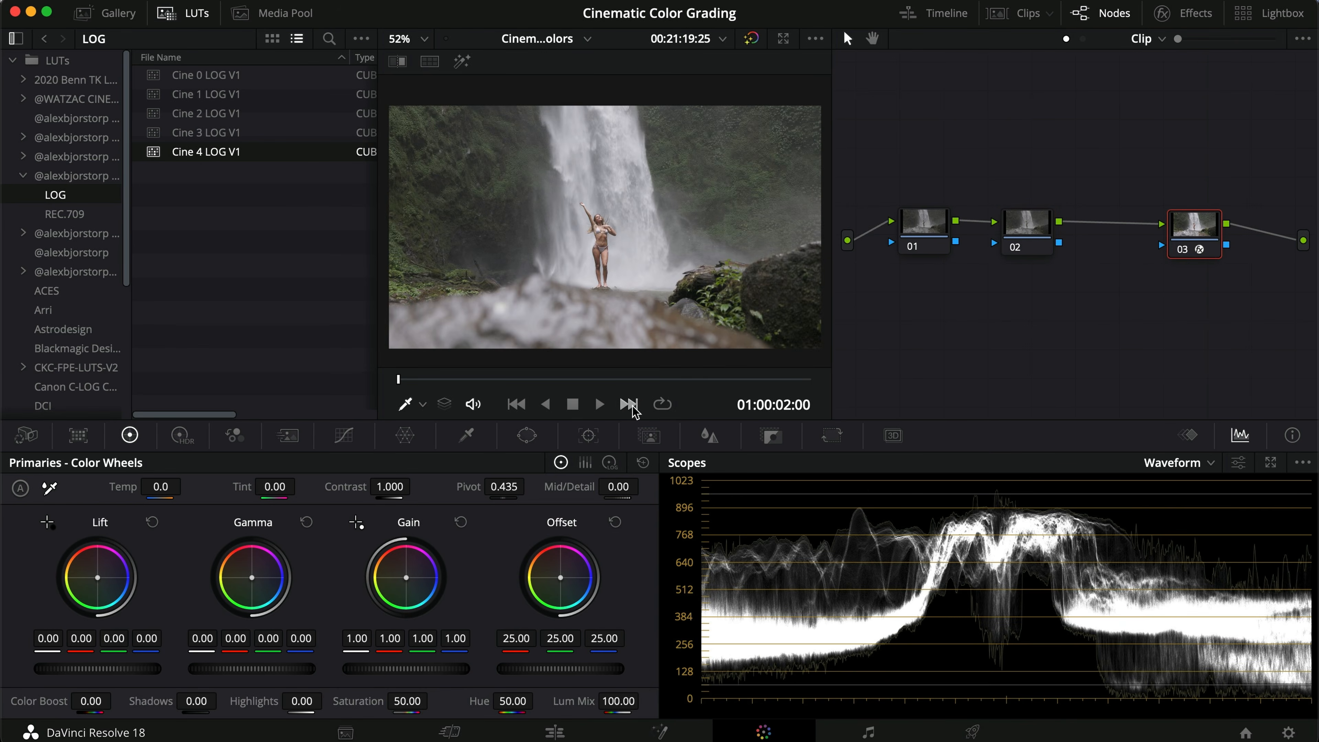
left_click(1039, 234)
double_click(264, 79)
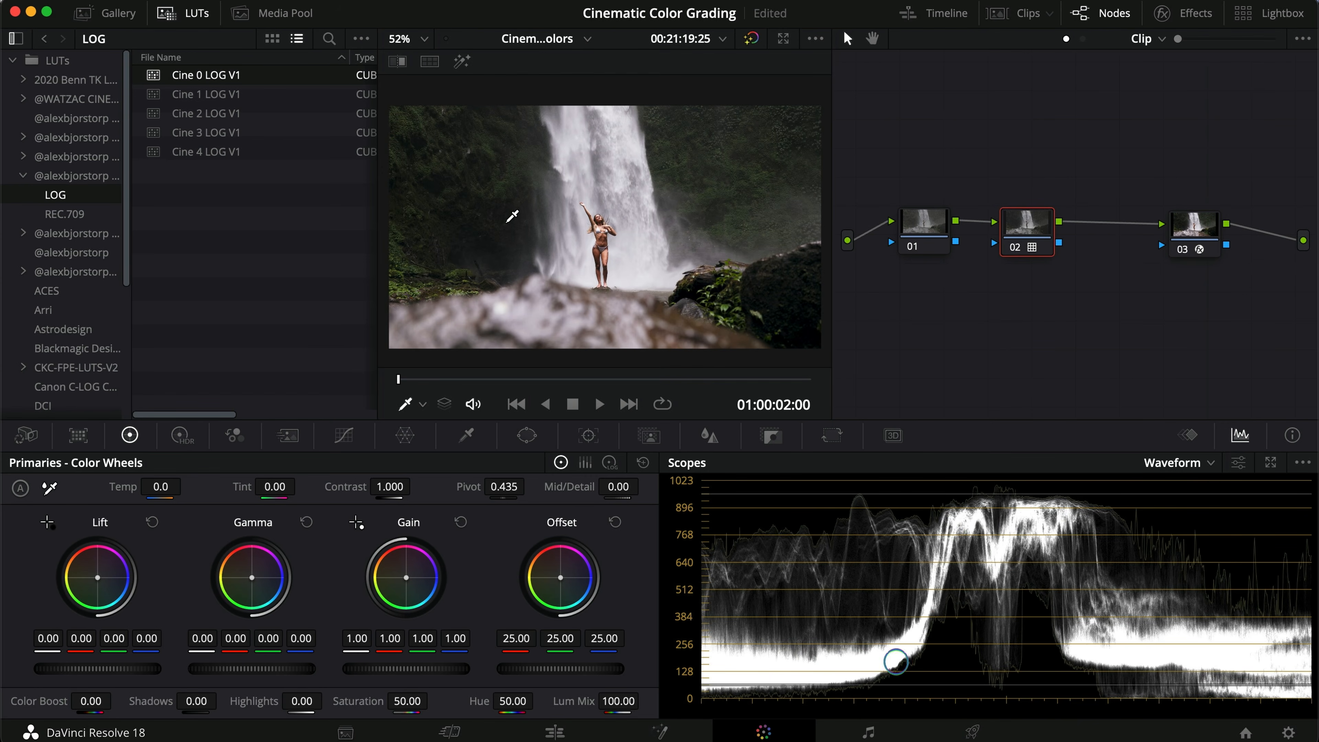
Step: Lower the Offset on the waterfall clip's node 01 to 21.55
left_click(924, 223)
left_click_drag(603, 670, 491, 662)
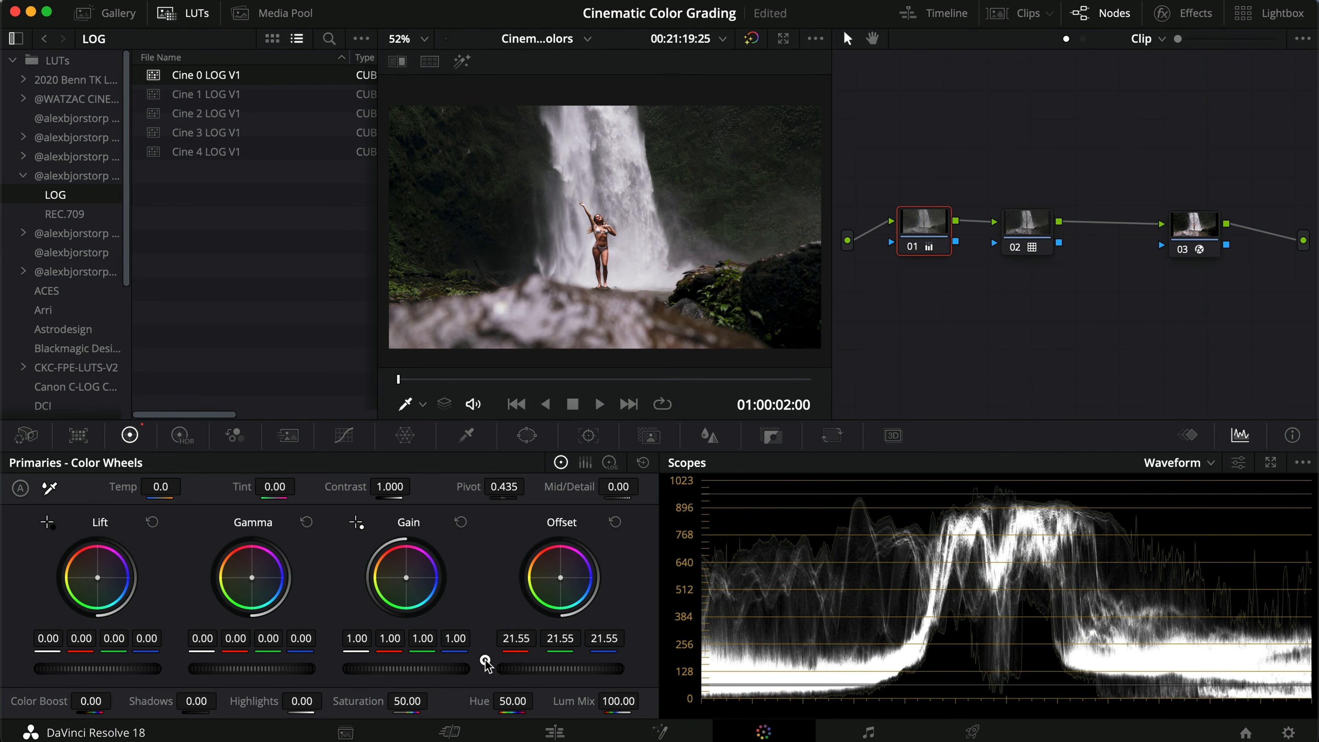
Step: Try the Cine 1 to Cine 4 LOG V1 LUTs on the waterfall clip's node 02, ending with Cine 4 LOG V1
left_click(1018, 216)
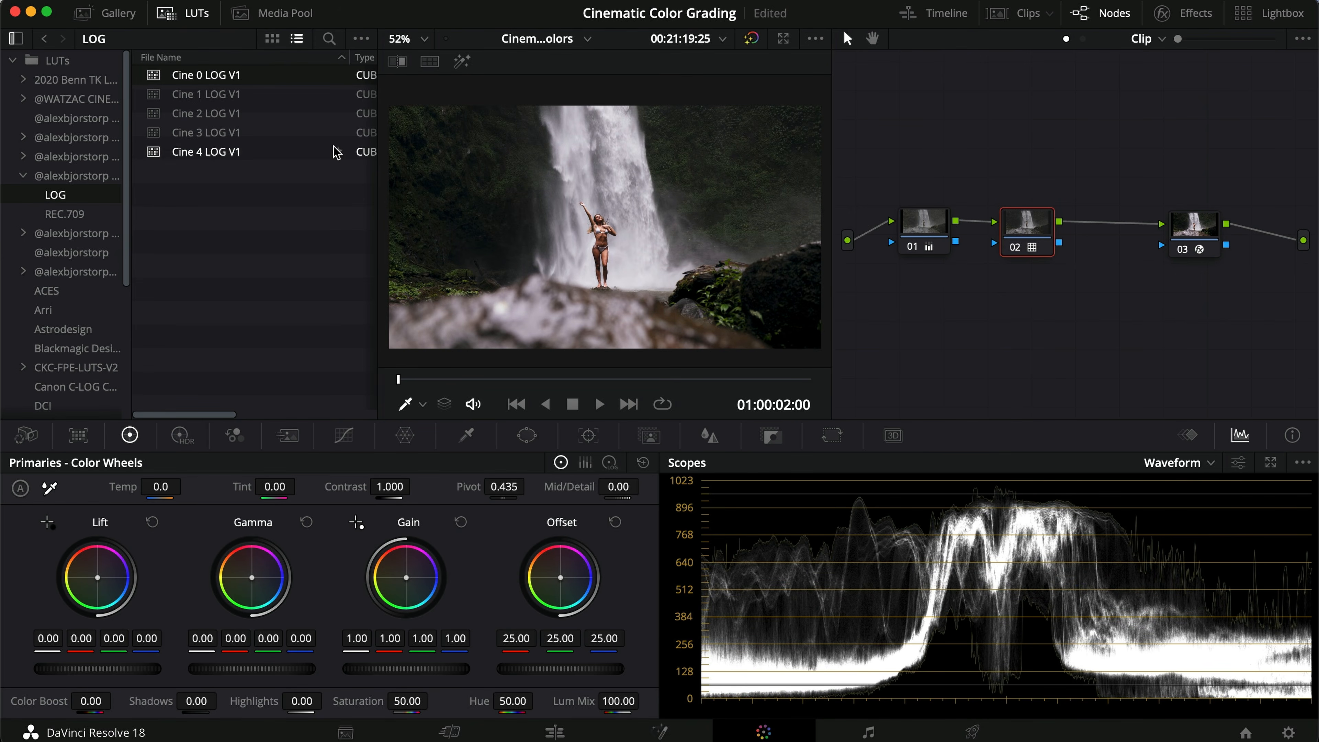
left_click(259, 96)
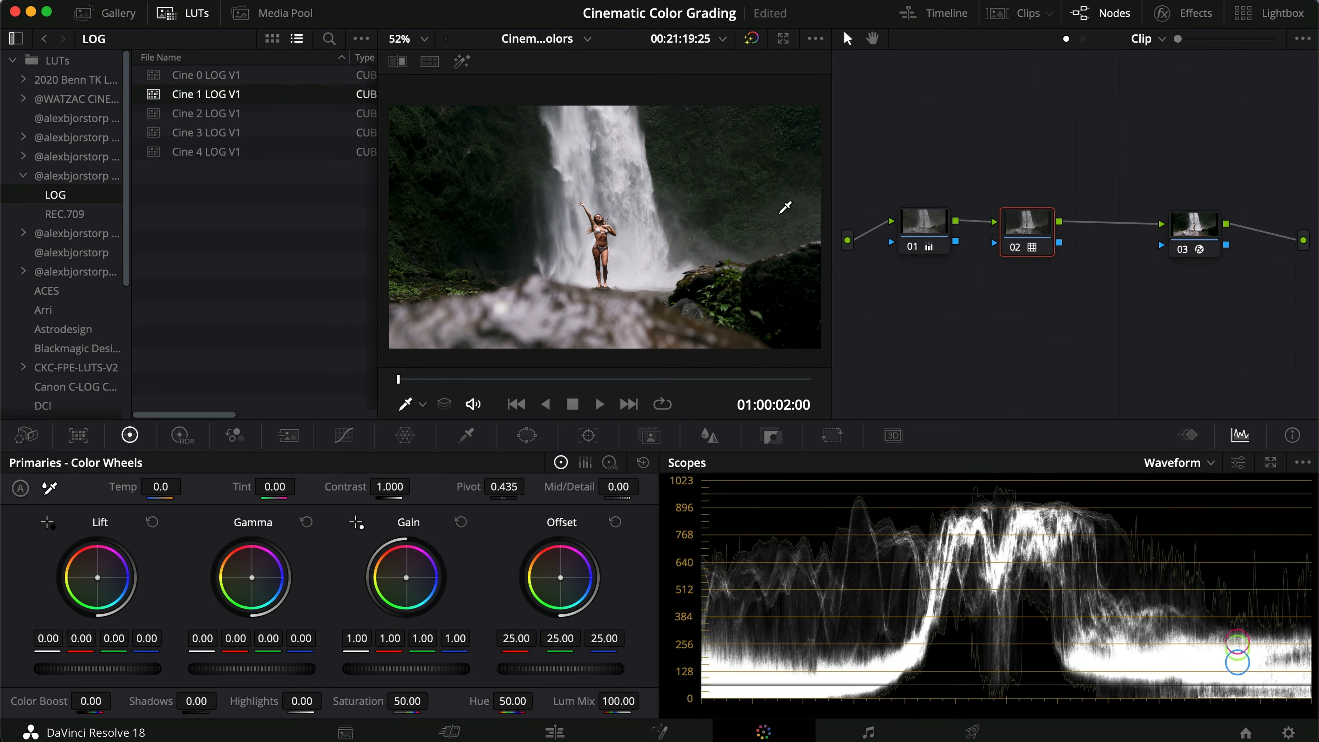
left_click(260, 115)
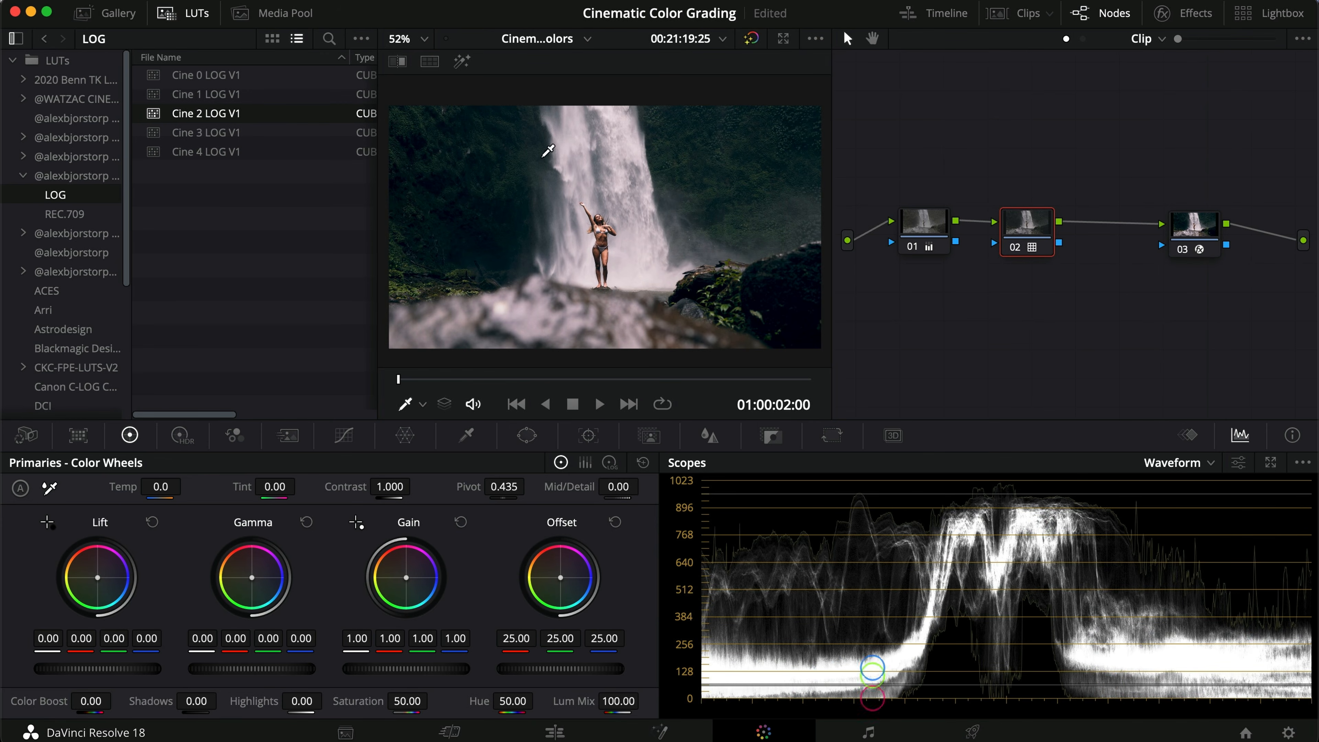
left_click(270, 133)
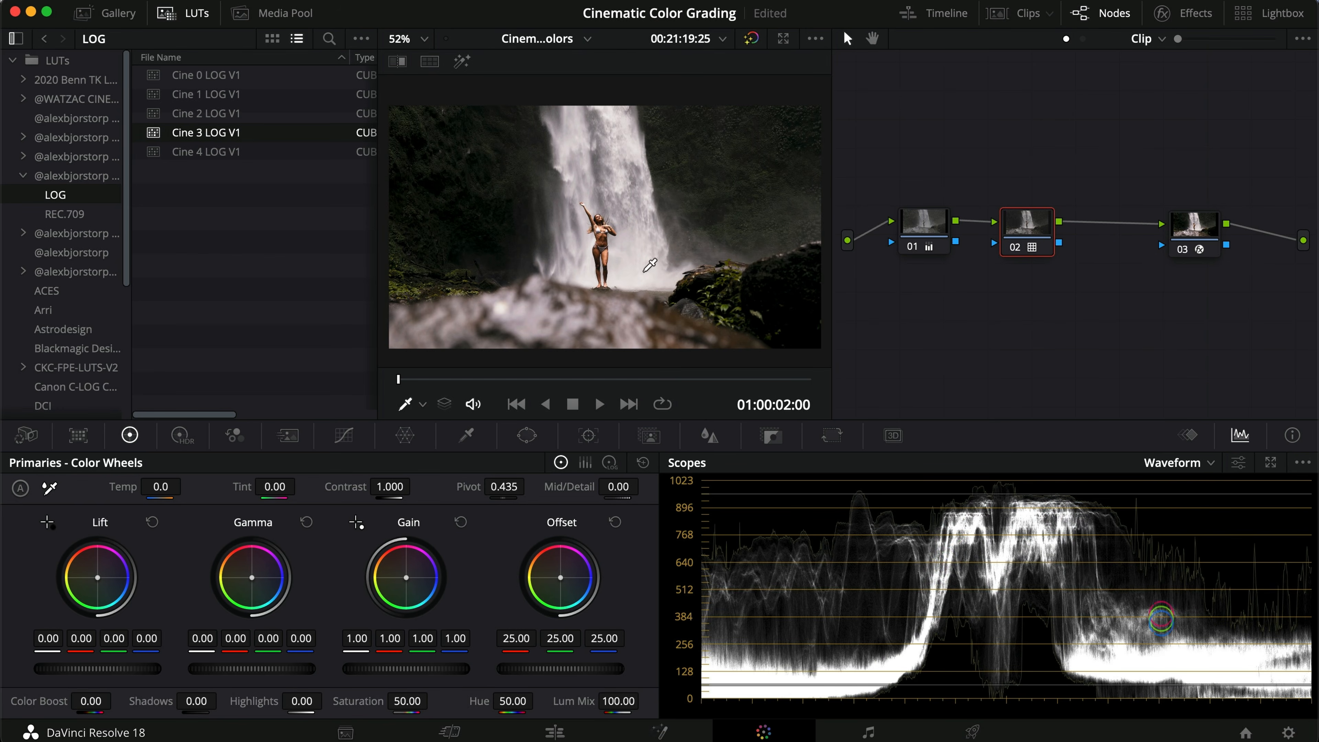
left_click(252, 155)
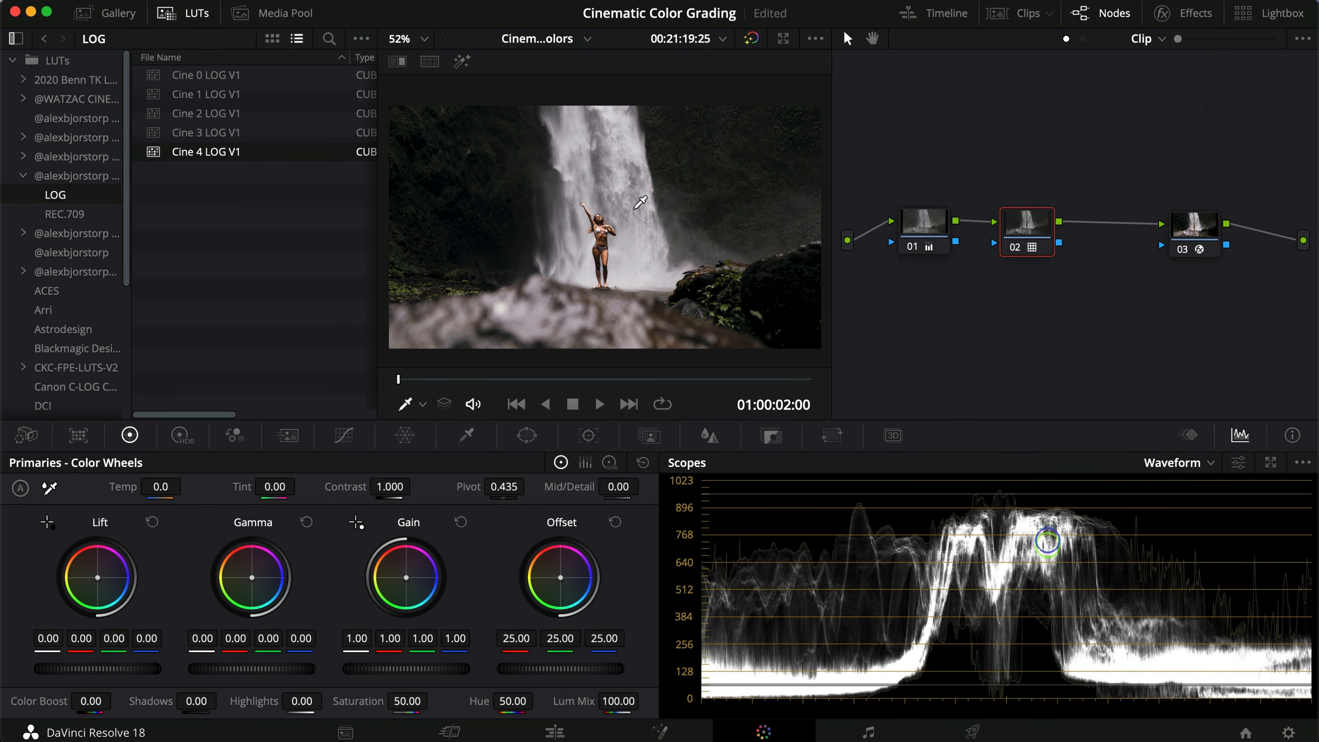
Step: Set the Offset on the waterfall clip's node 01 to 23.95
left_click(920, 235)
left_click_drag(555, 670, 612, 665)
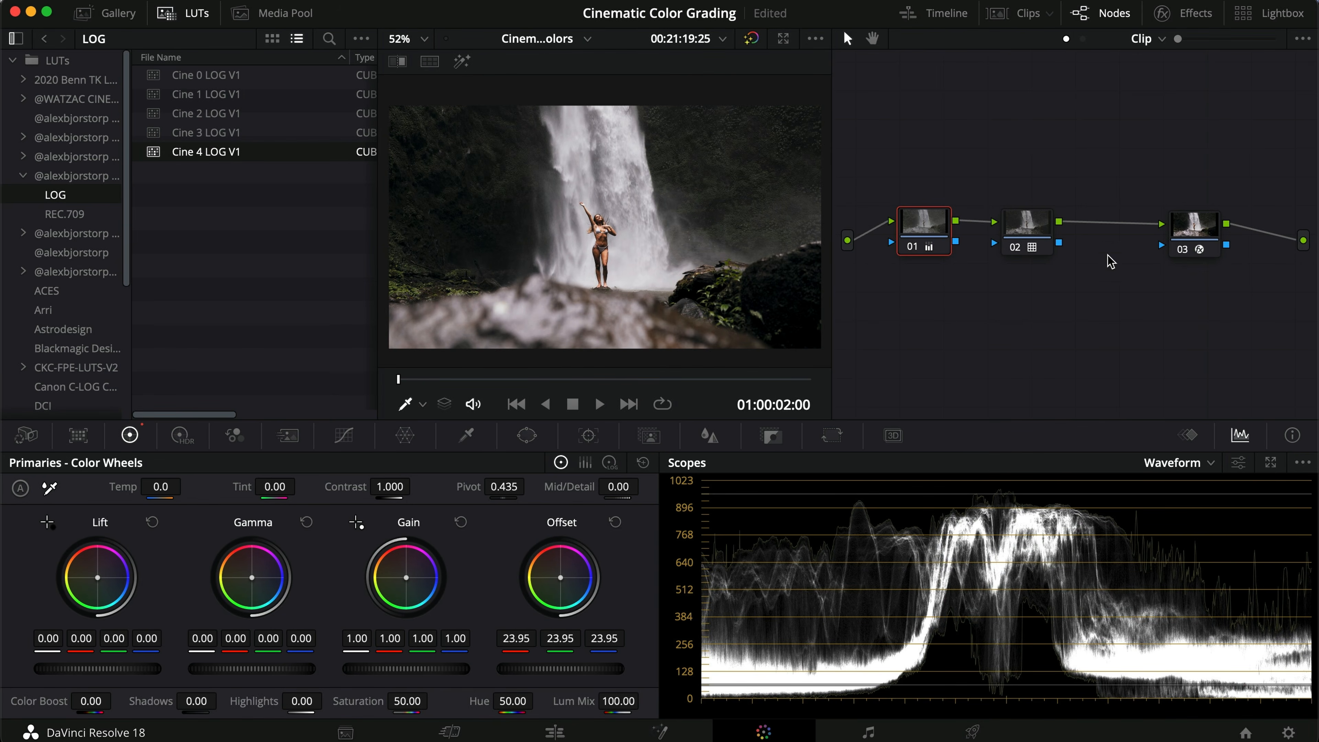
Step: Move to the ocean clip and apply Cine 0 LOG V1 to its node 02
left_click(628, 404)
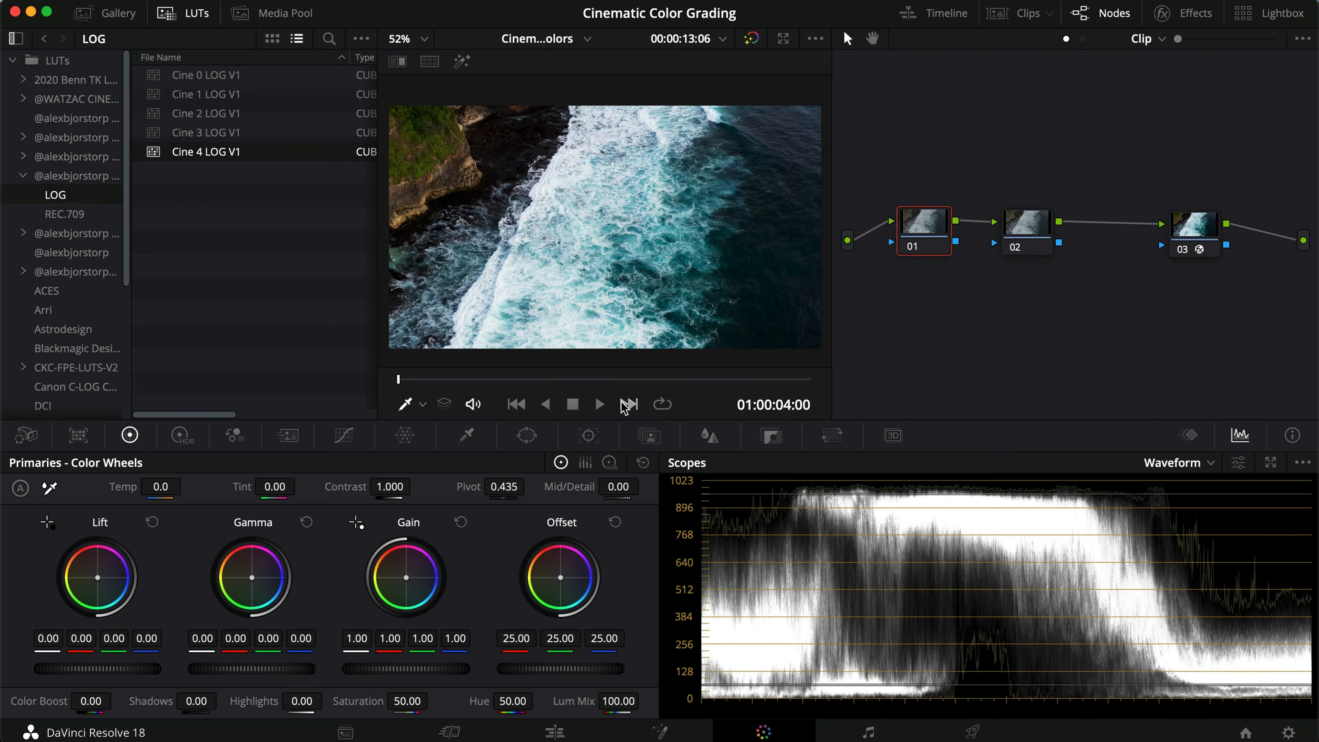
double_click(260, 74)
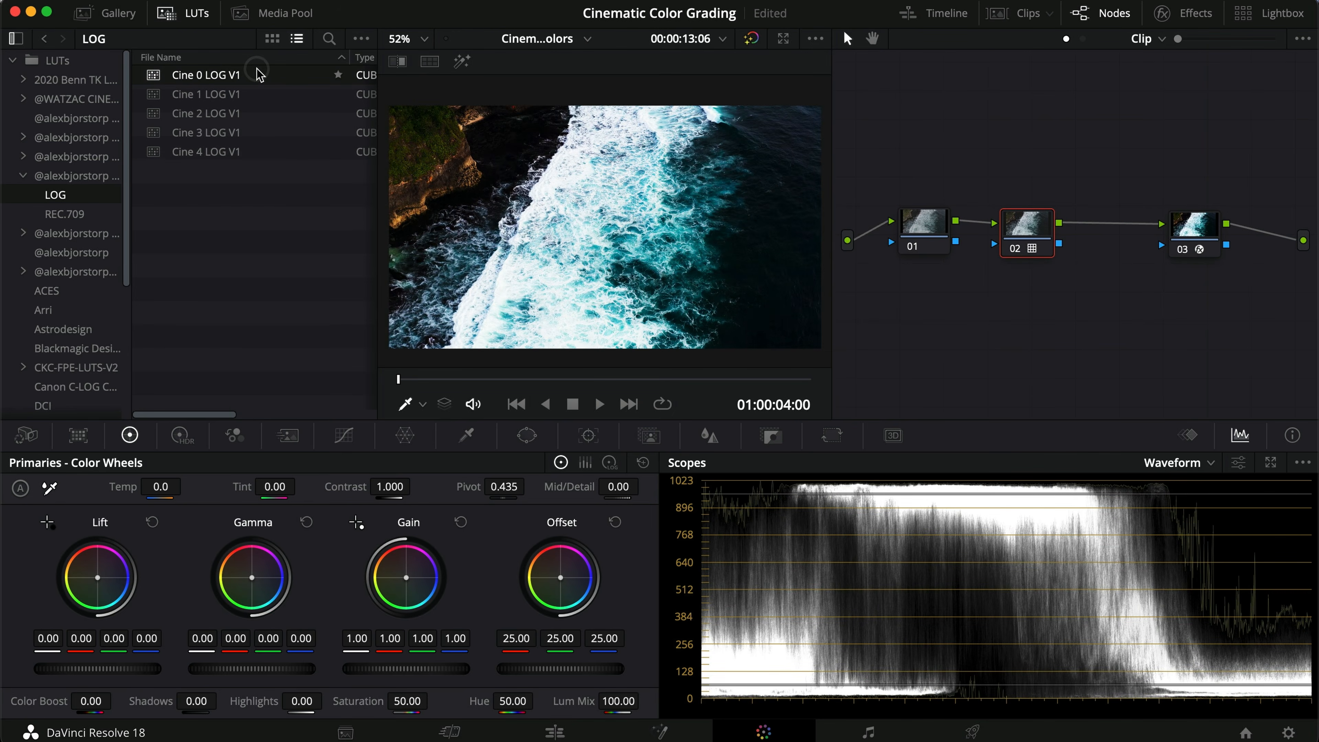
Step: Grade the ocean clip's node 01 with Lift 0.04, Gain 0.92 and Highlights -22.50
left_click(912, 237)
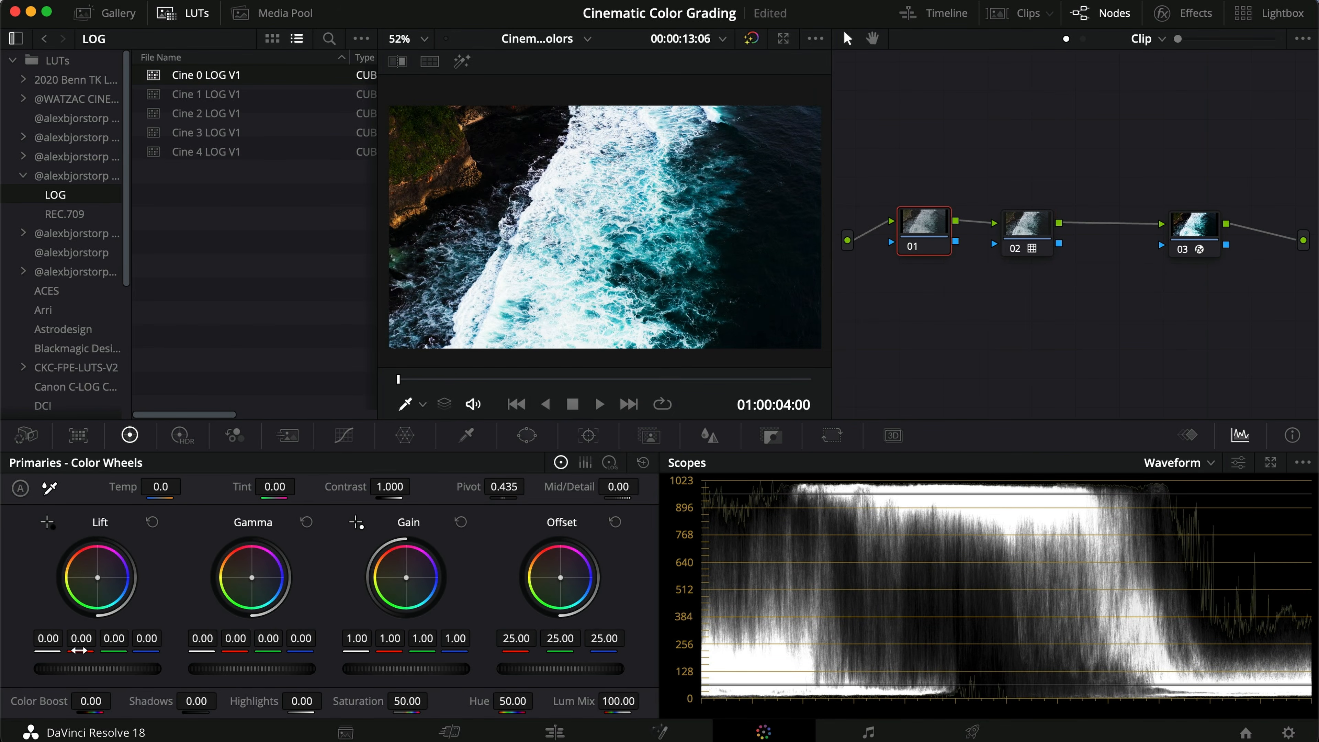
left_click_drag(73, 669, 148, 668)
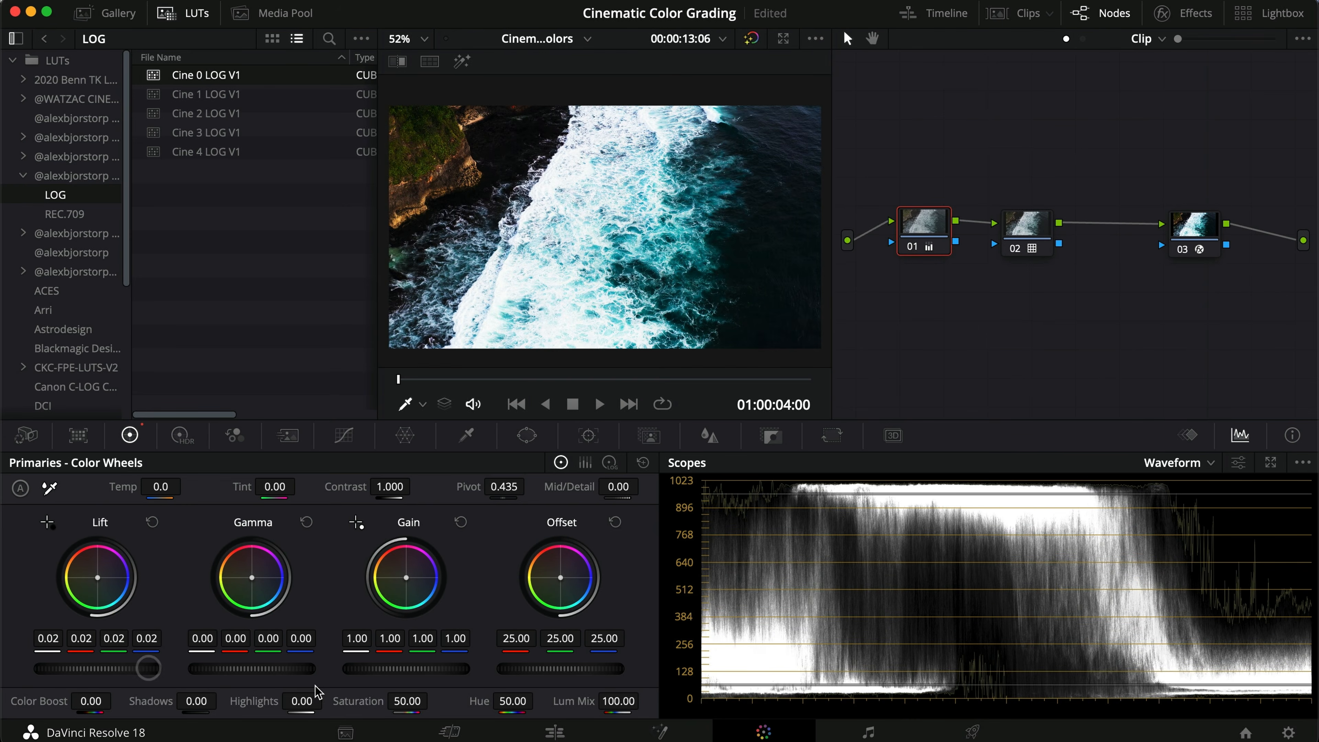
left_click_drag(409, 674, 273, 699)
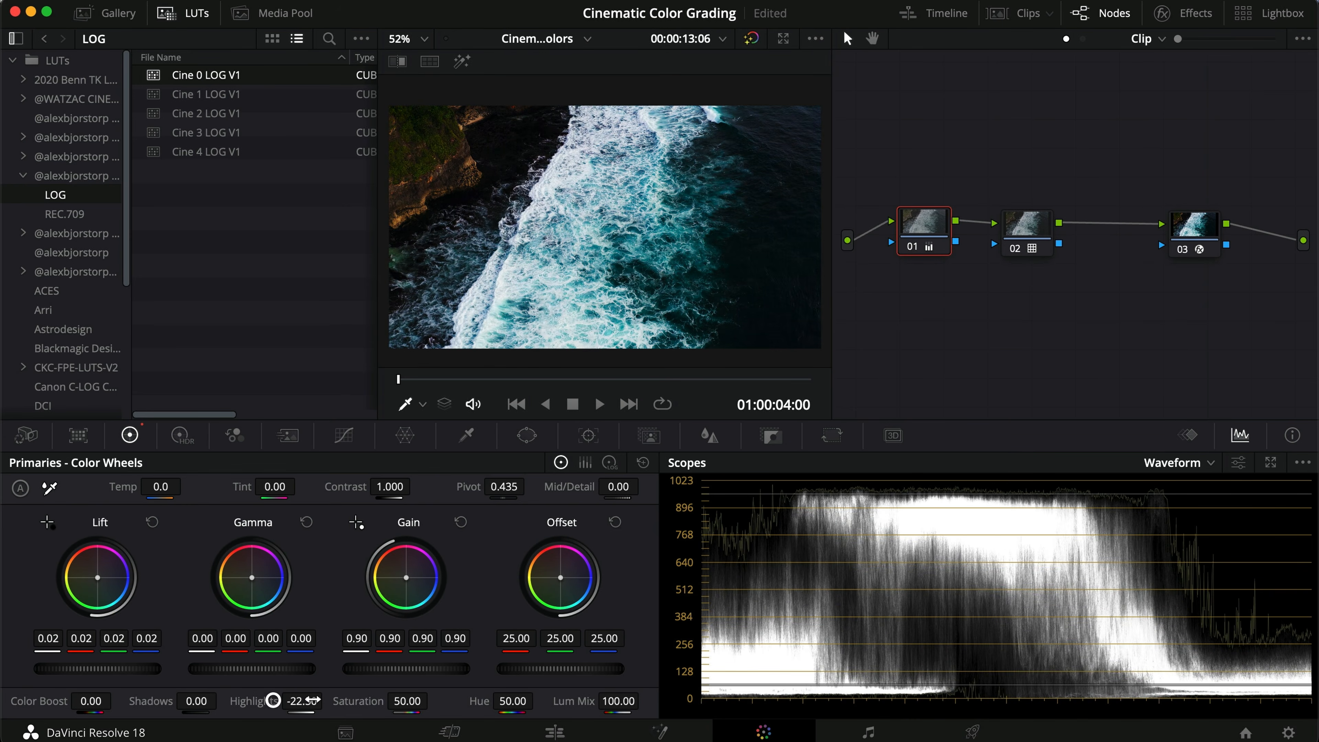
left_click_drag(382, 670, 434, 662)
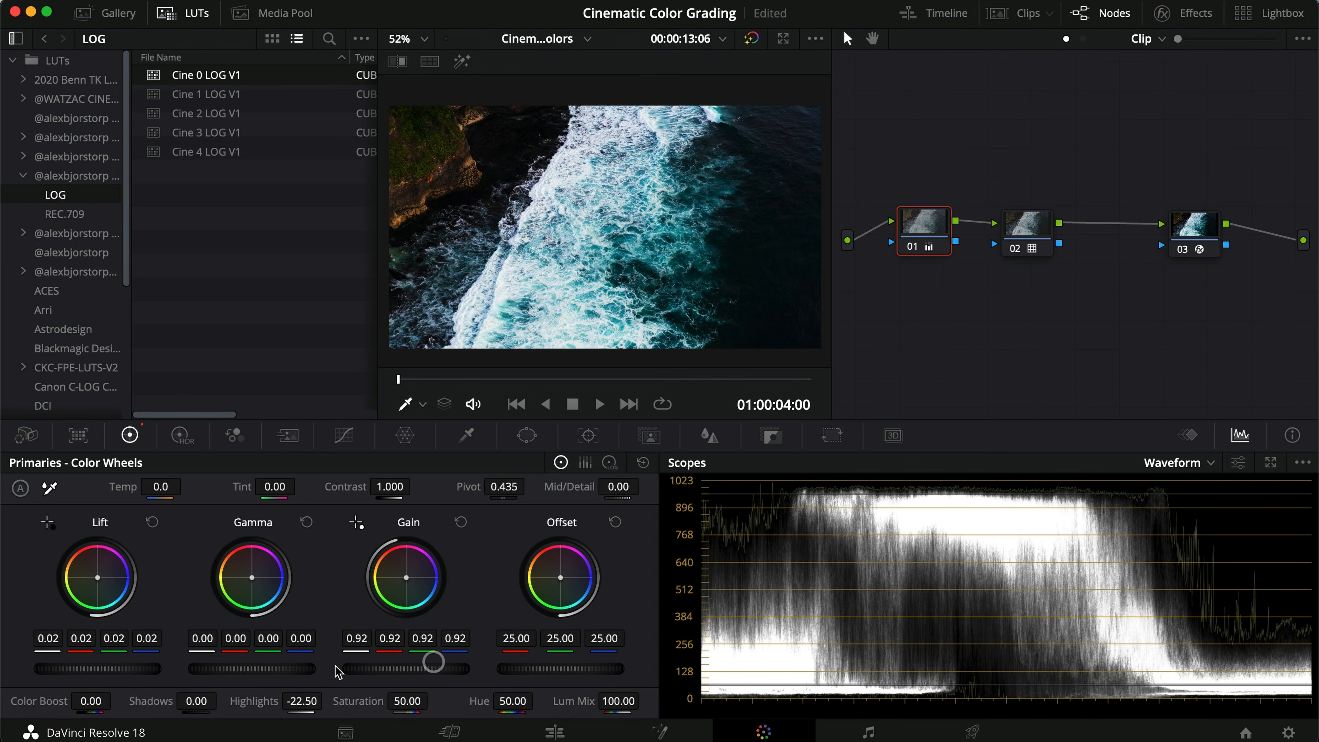
mouse_move(90, 672)
left_mouse_down()
mouse_move(127, 668)
mouse_move(98, 668)
left_mouse_up()
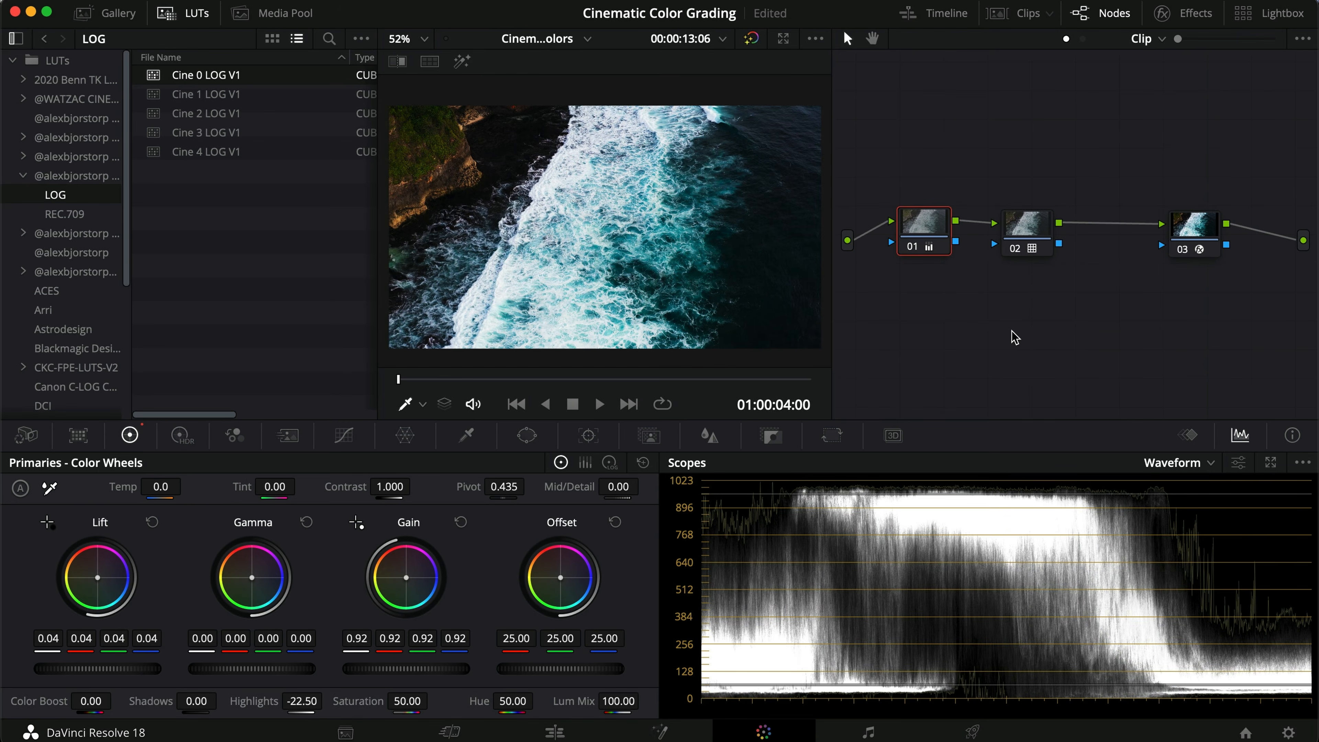
Step: Try Cine 1 and Cine 2 LOG V1 on the ocean clip's node 02, toggling the grade to compare
left_click(1017, 233)
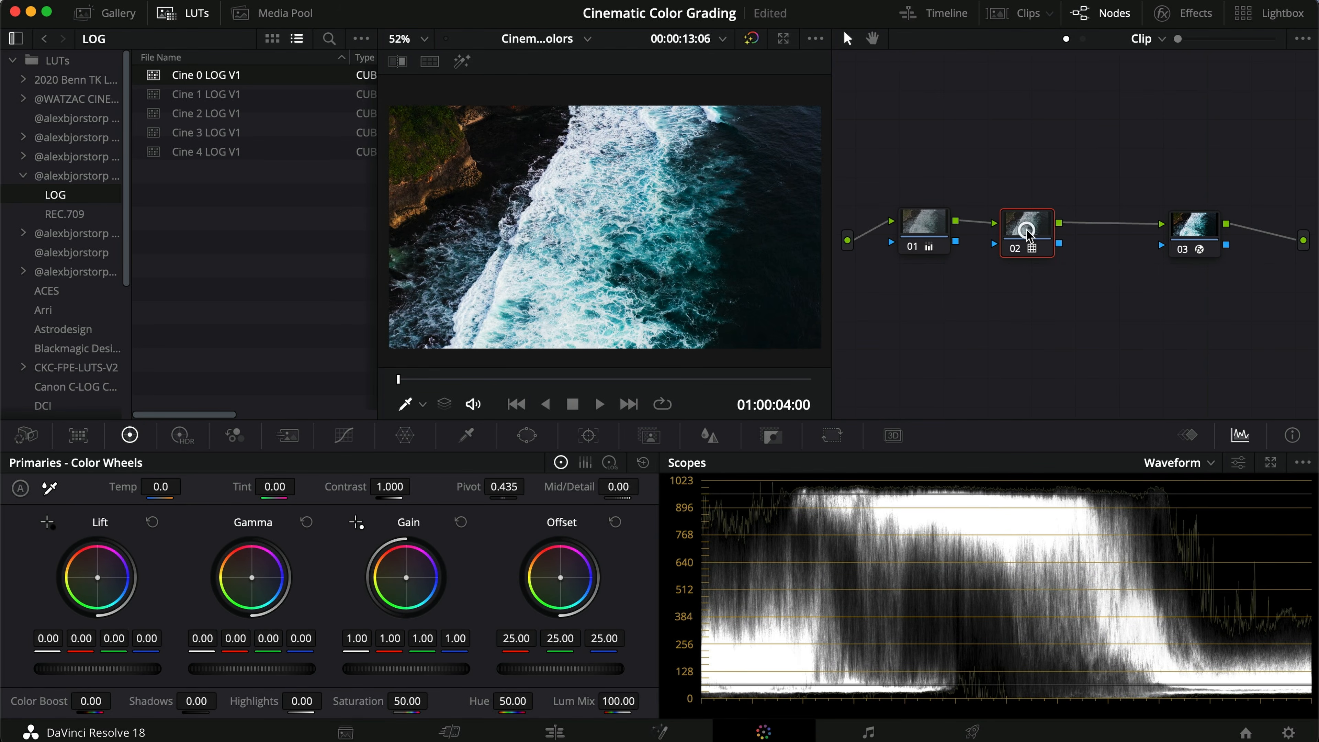
double_click(259, 94)
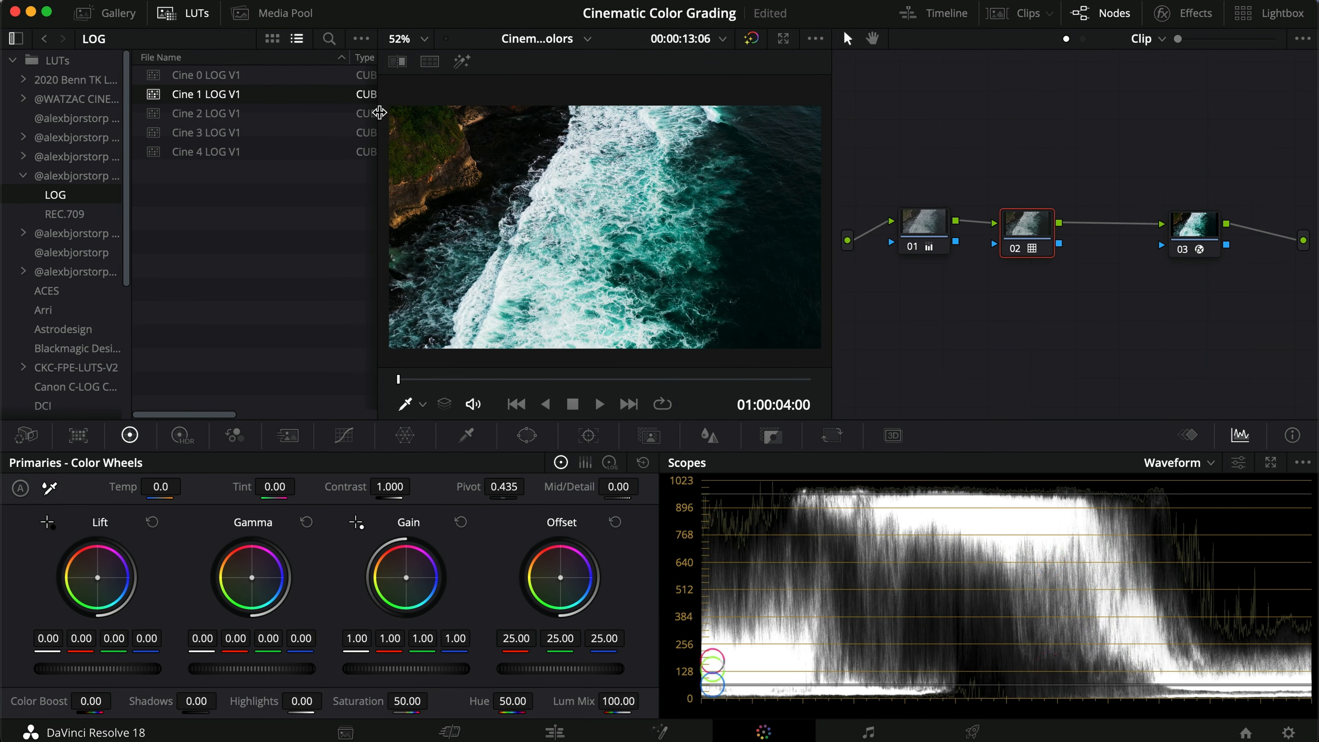
left_click(261, 114)
key("super+d")
key("super+d")
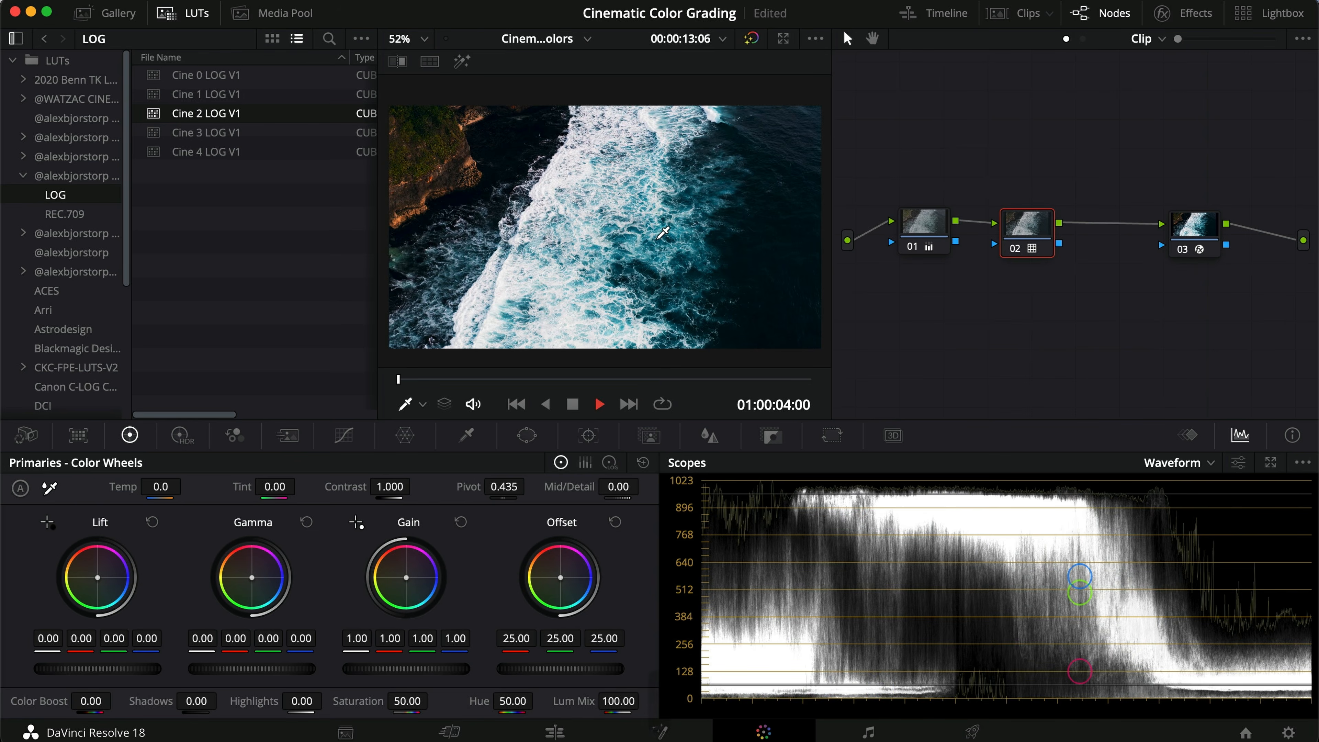
Step: Stop playback on the ocean clip and try Cine 3 and Cine 4 LOG V1 on its node 02
key("space")
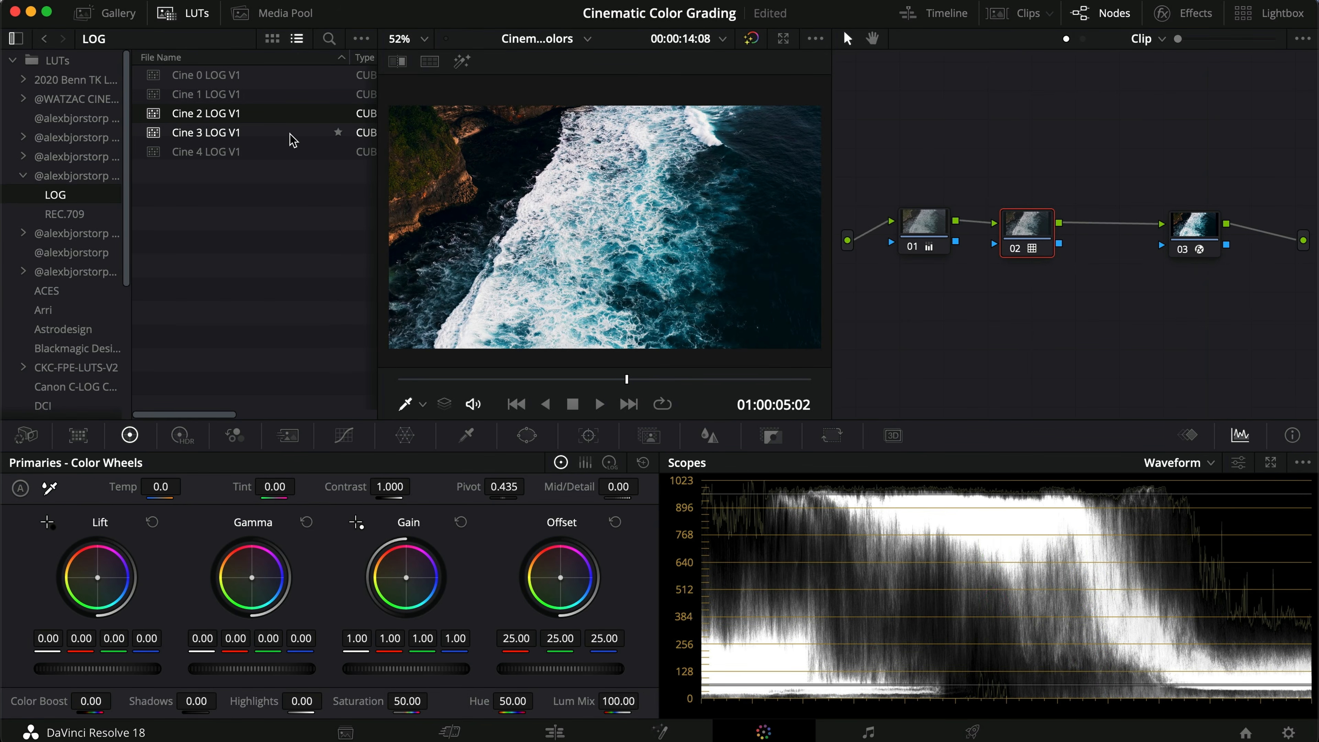
left_click(267, 139)
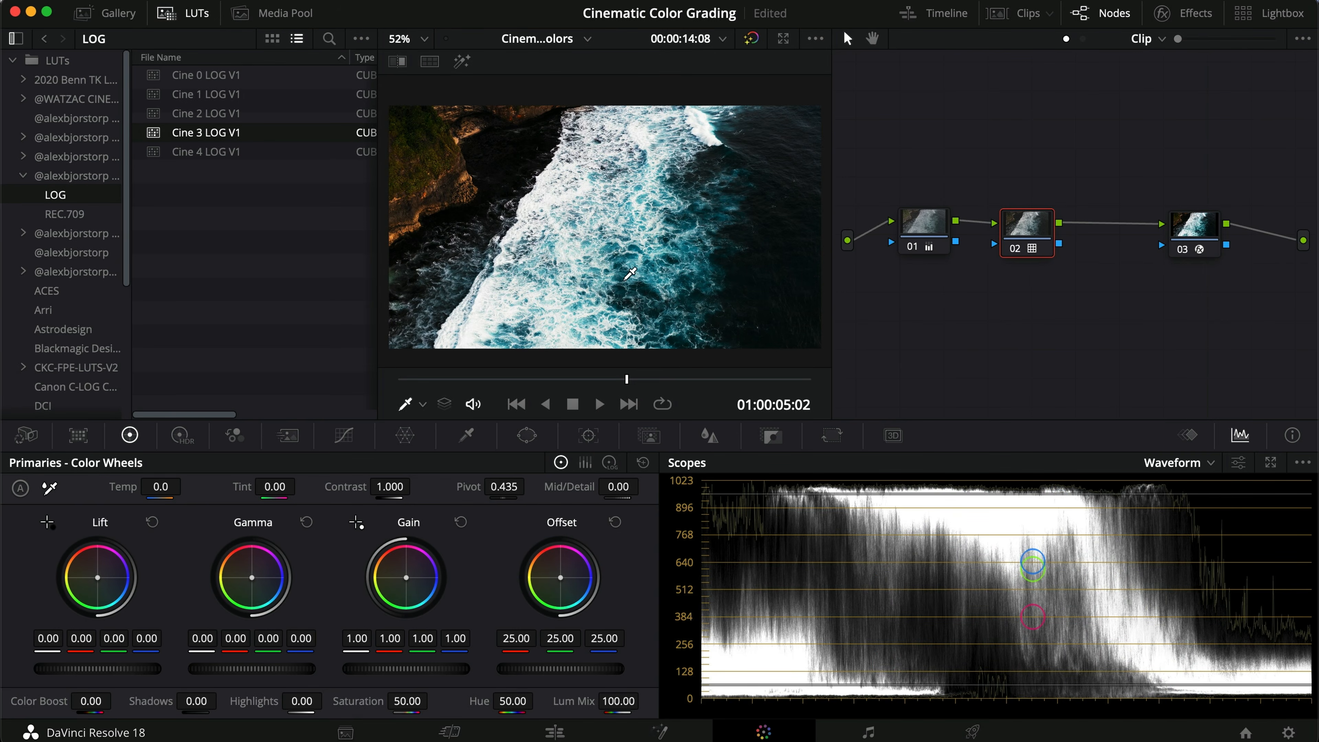
left_click(256, 152)
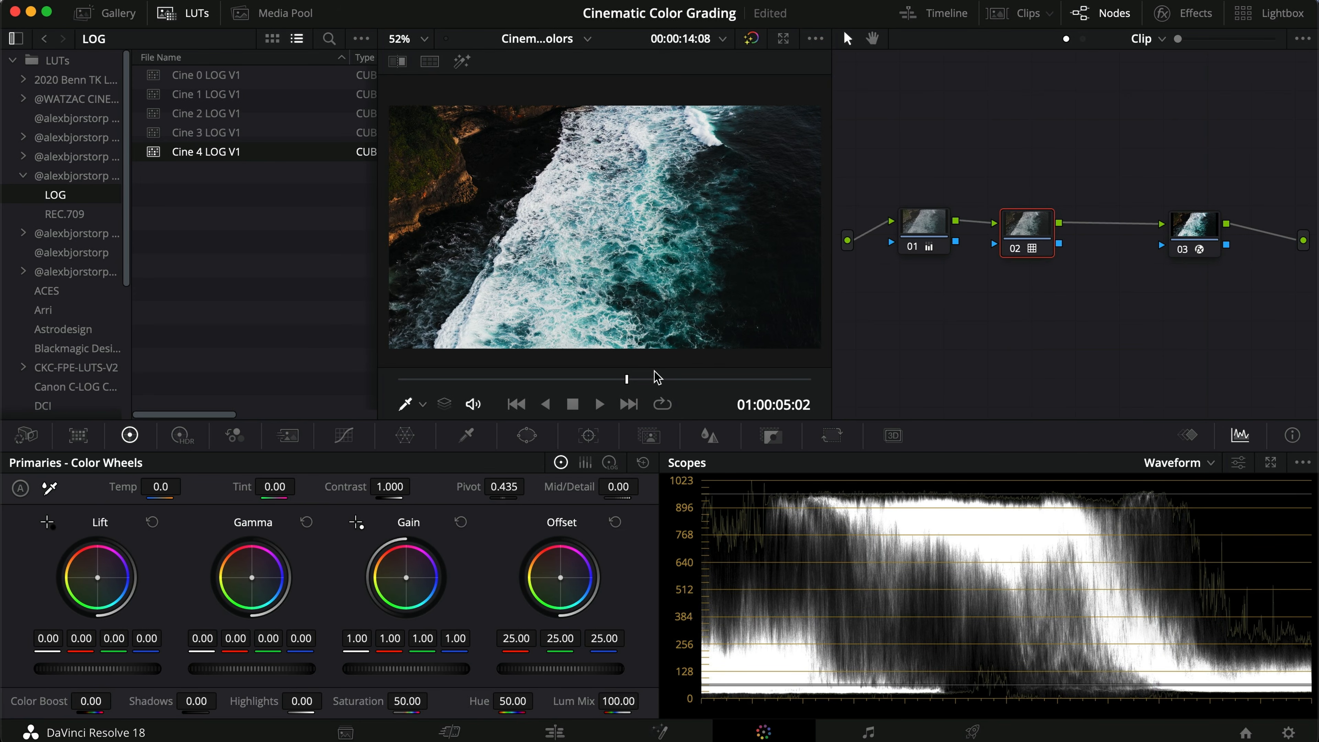
Step: Adjust the Gain on the ocean clip's node 01, then reset the Gain to 1.00
left_click(928, 229)
left_click_drag(376, 675, 423, 668)
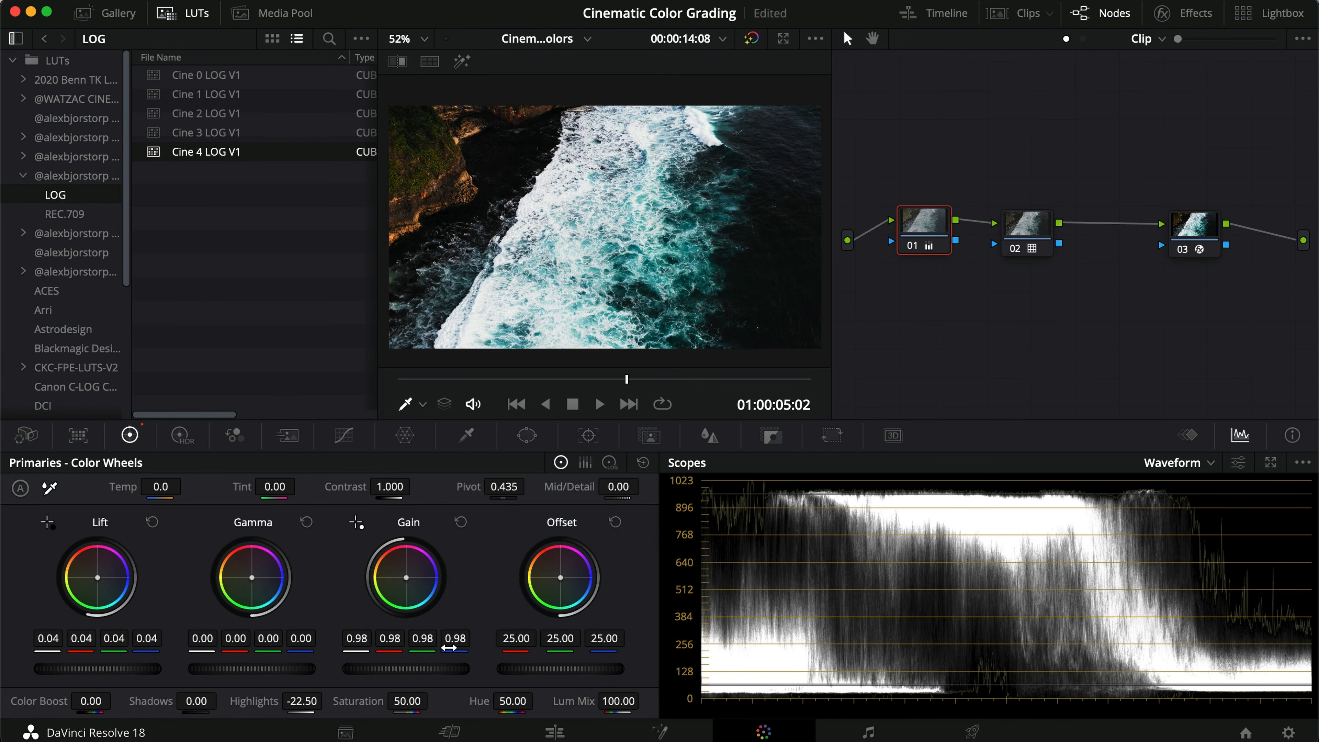
left_click(459, 524)
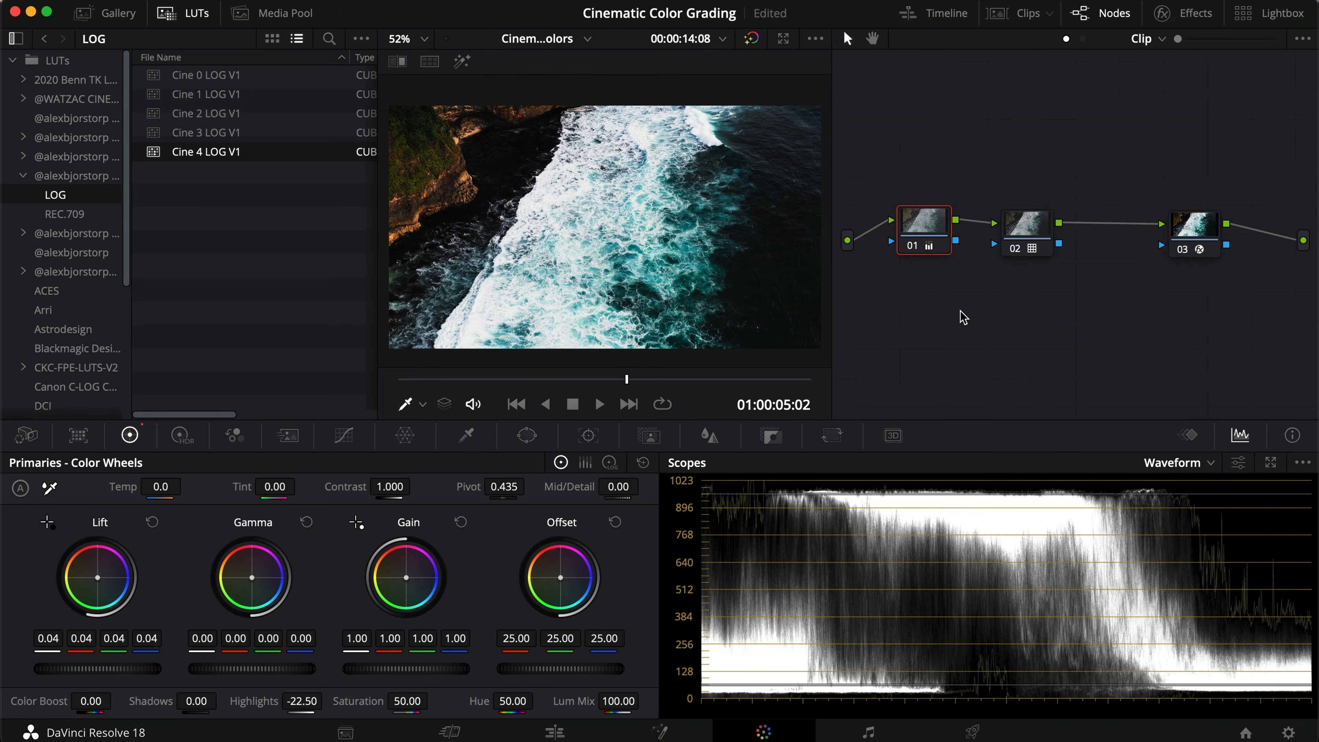
Step: Move to the volcano clip and try Cine 0, Cine 2 and Cine 3 LOG V1 on its node 02
left_click(629, 404)
left_click(1027, 228)
double_click(244, 76)
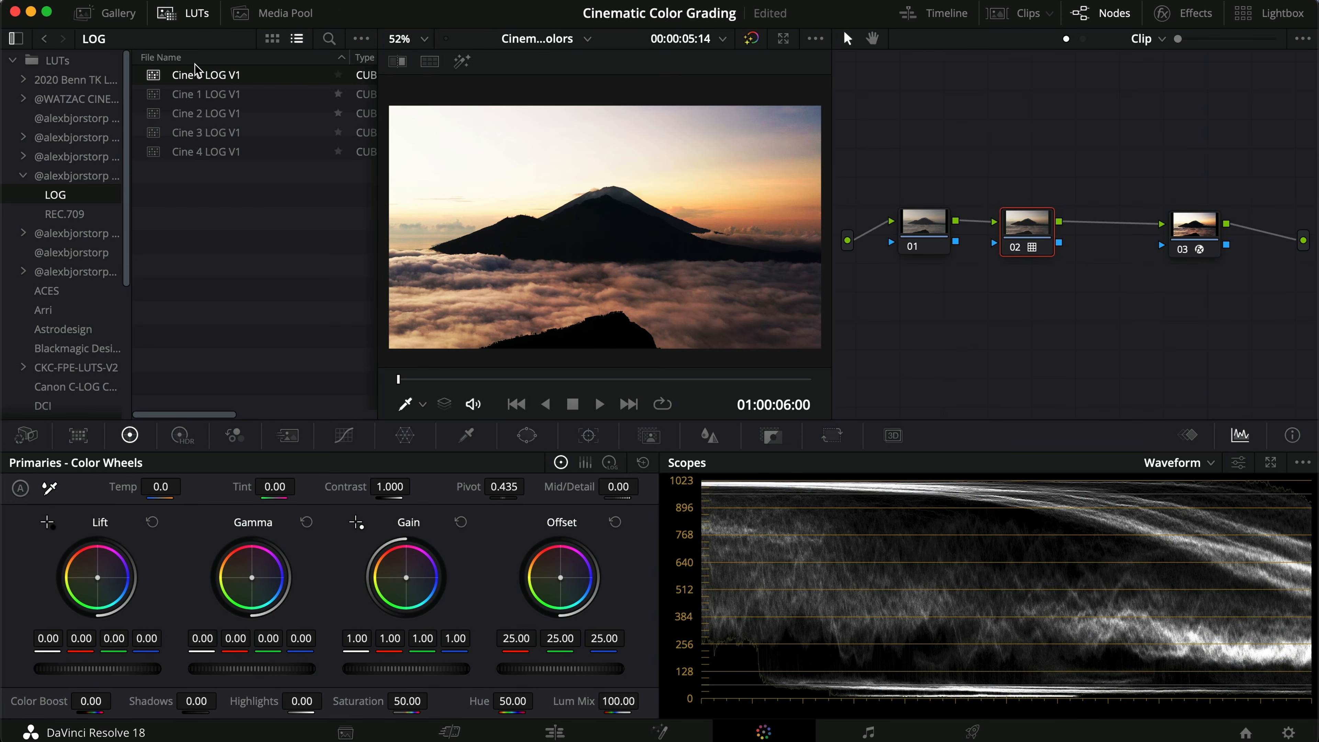
double_click(266, 117)
left_click(257, 77)
double_click(260, 112)
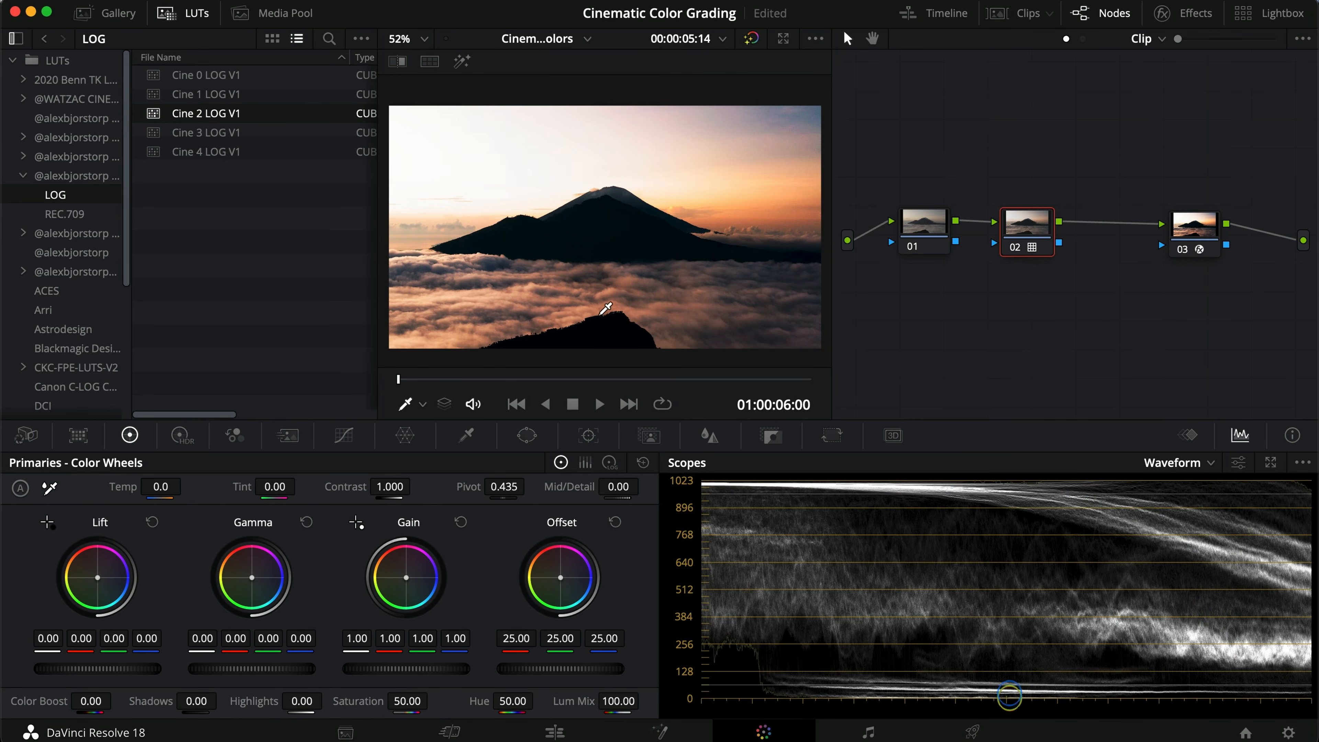
double_click(276, 133)
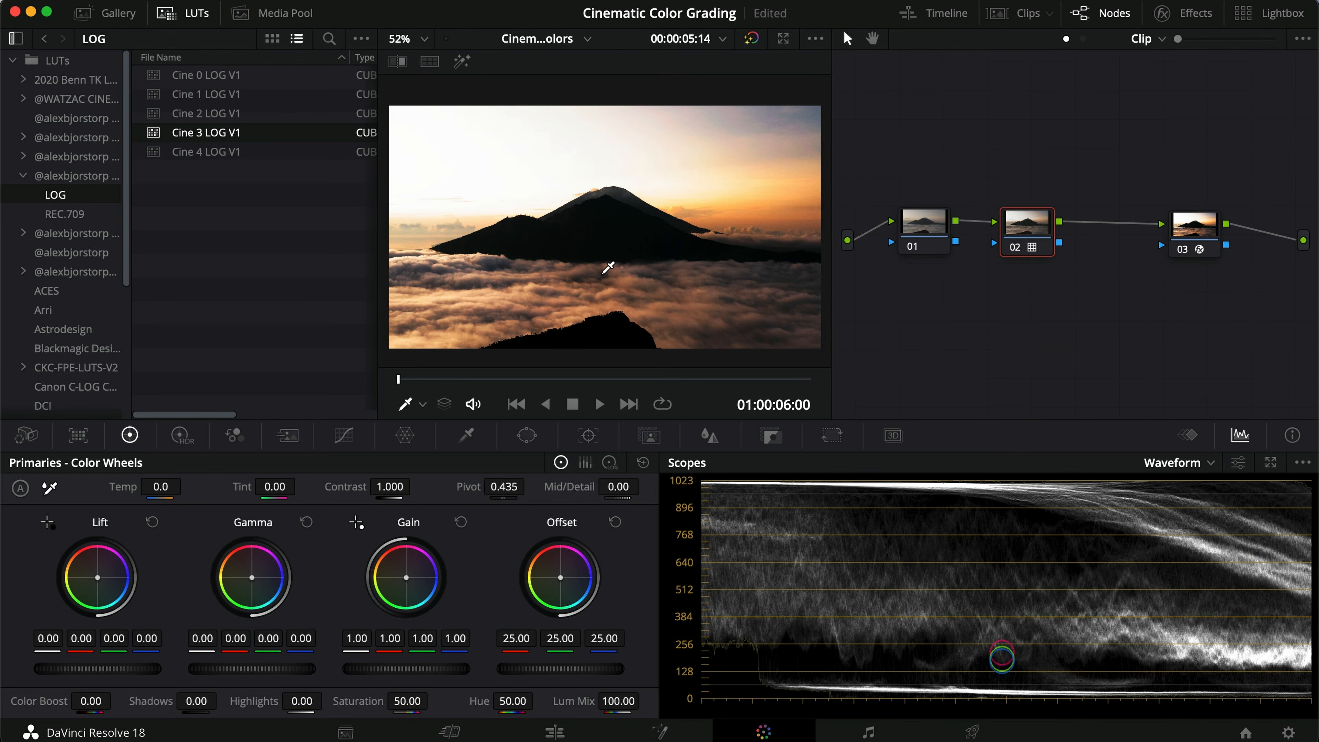
Step: Try lowering Highlights to -12.50 on the volcano clip's node 01, then reset its primaries
left_click(918, 229)
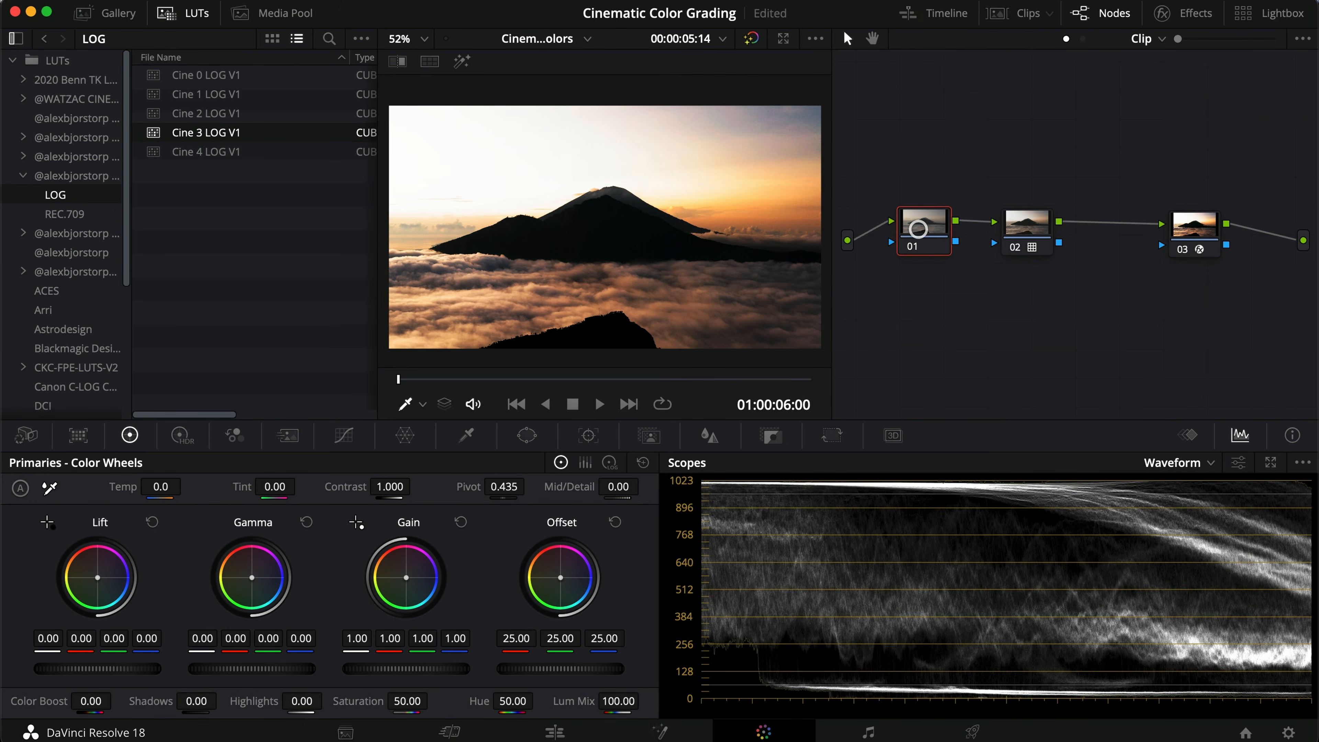
mouse_move(412, 670)
left_mouse_down()
mouse_move(362, 671)
mouse_move(413, 667)
left_mouse_up()
left_click(458, 527)
left_click_drag(301, 701, 287, 696)
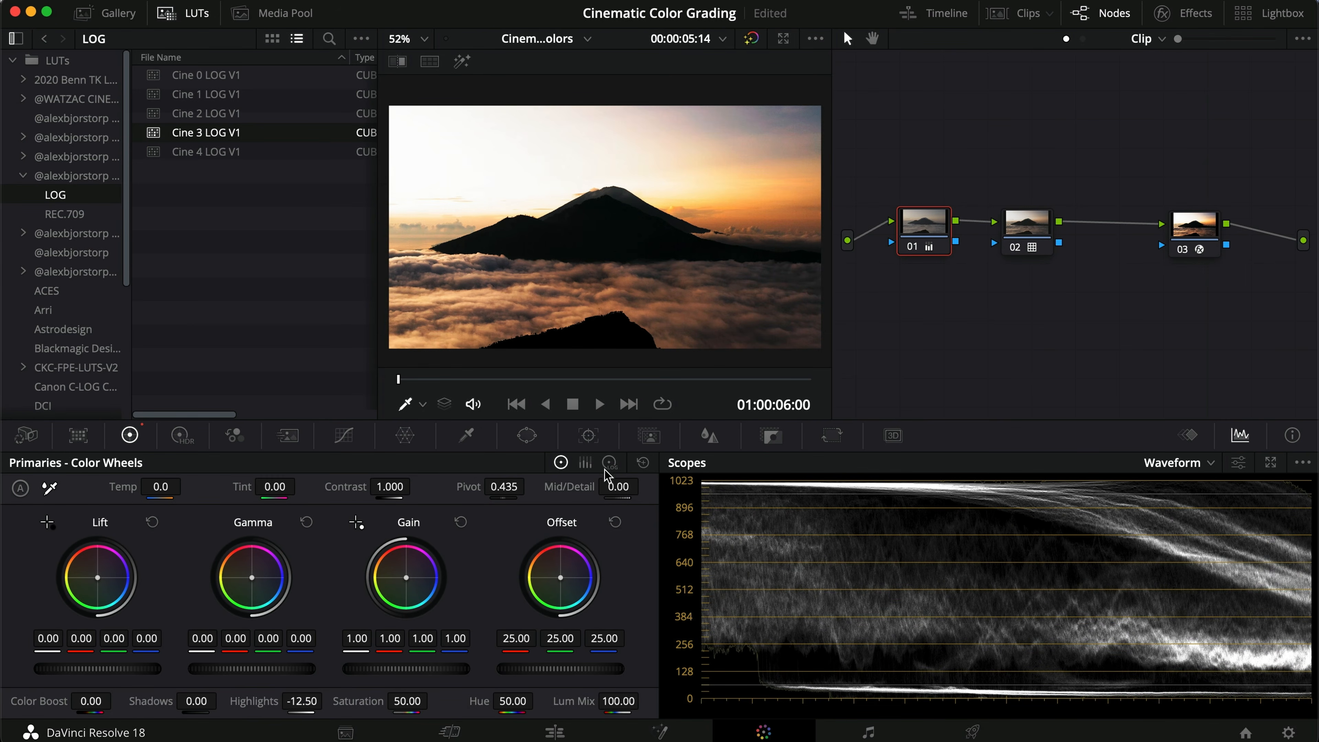
left_click(643, 463)
Step: Apply Cine 4 LOG V1 to the volcano clip's node 02
left_click(1031, 218)
left_click(266, 153)
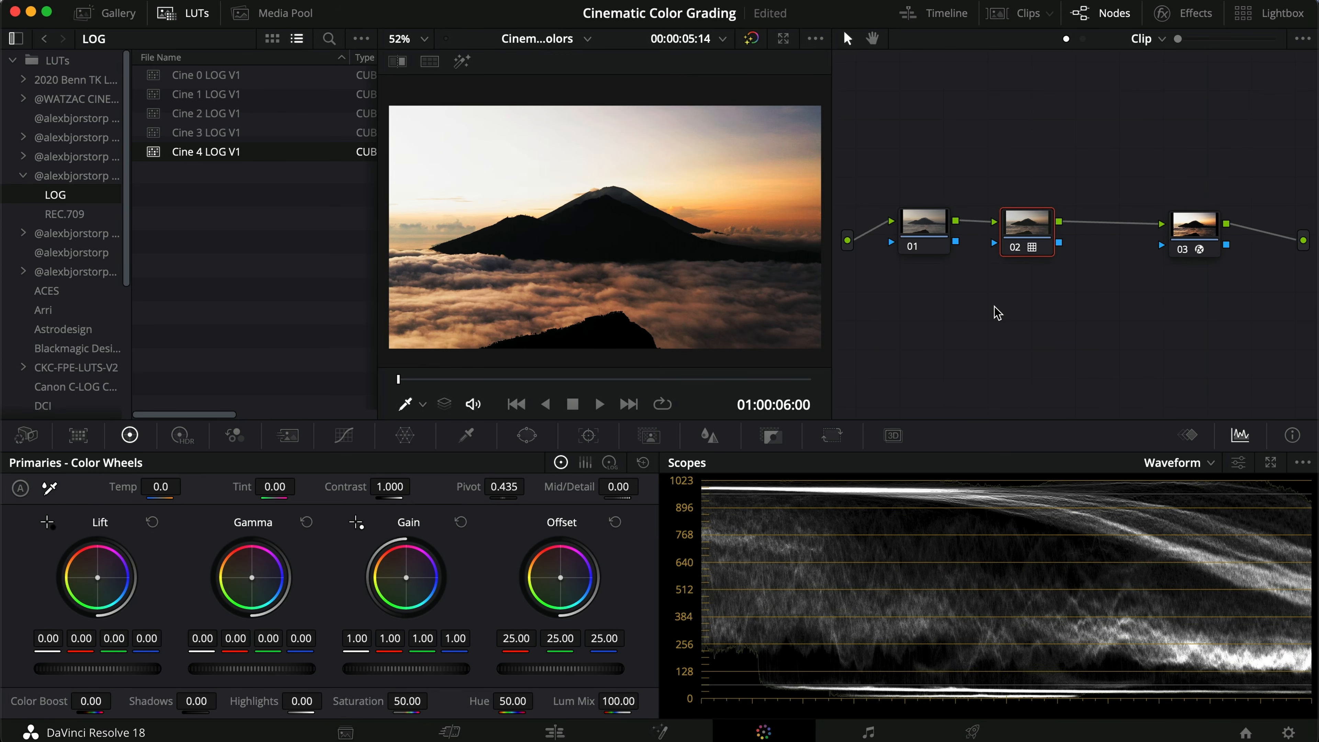
Step: Switch to the Extra timeline and scrub through its sunset surfboard clip
left_click(578, 38)
left_click(540, 85)
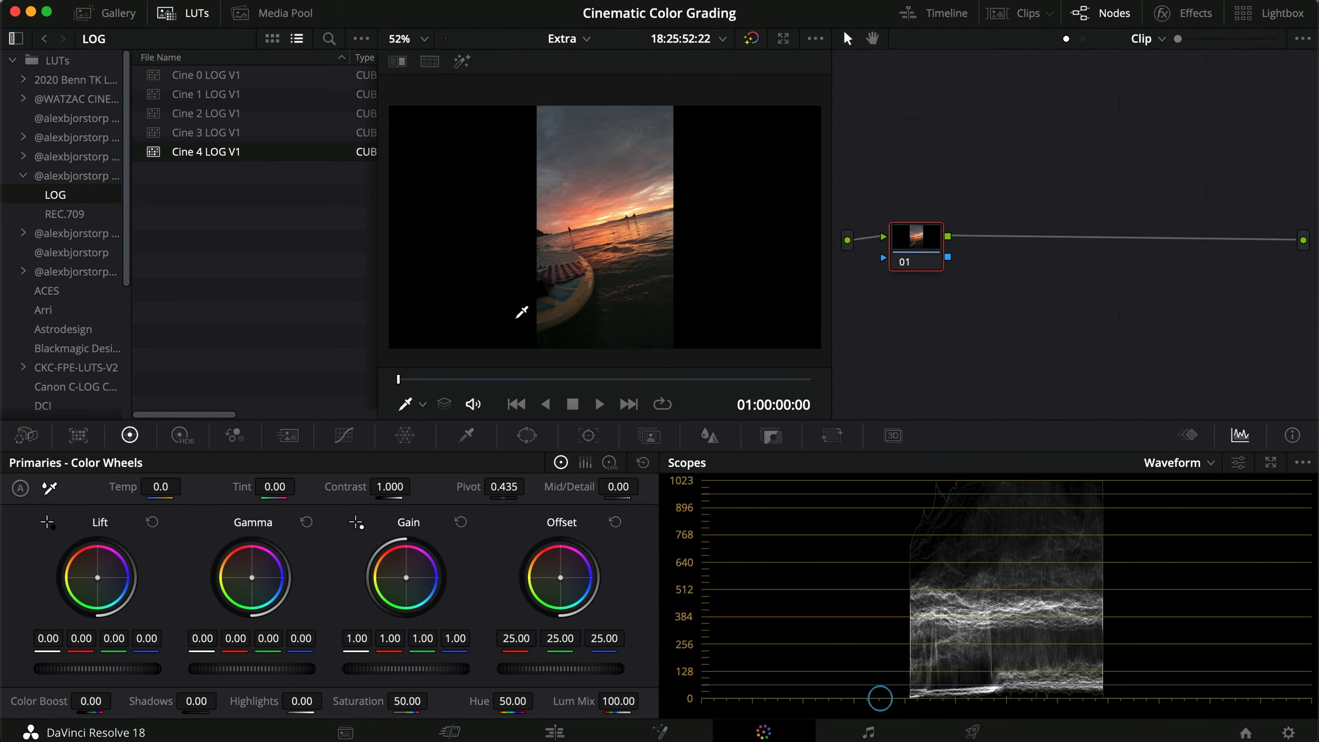
left_click(1009, 16)
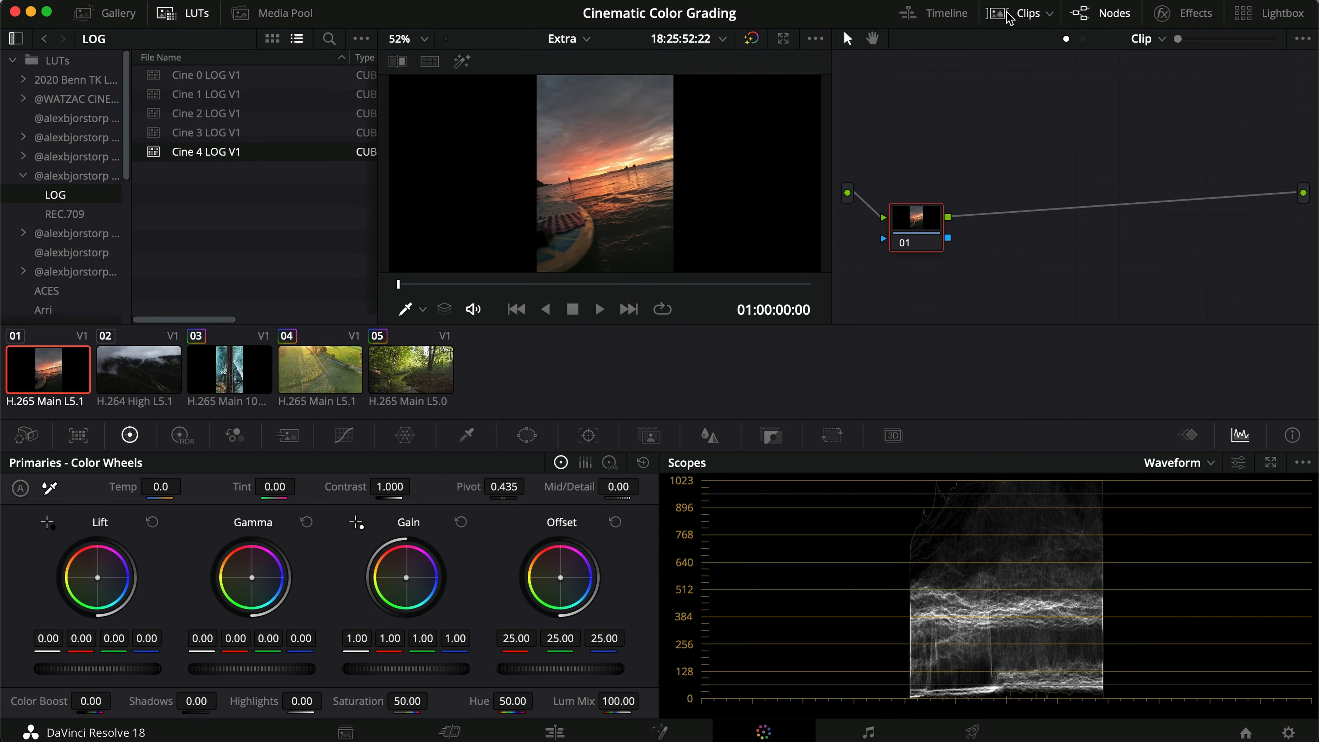
left_click(1008, 16)
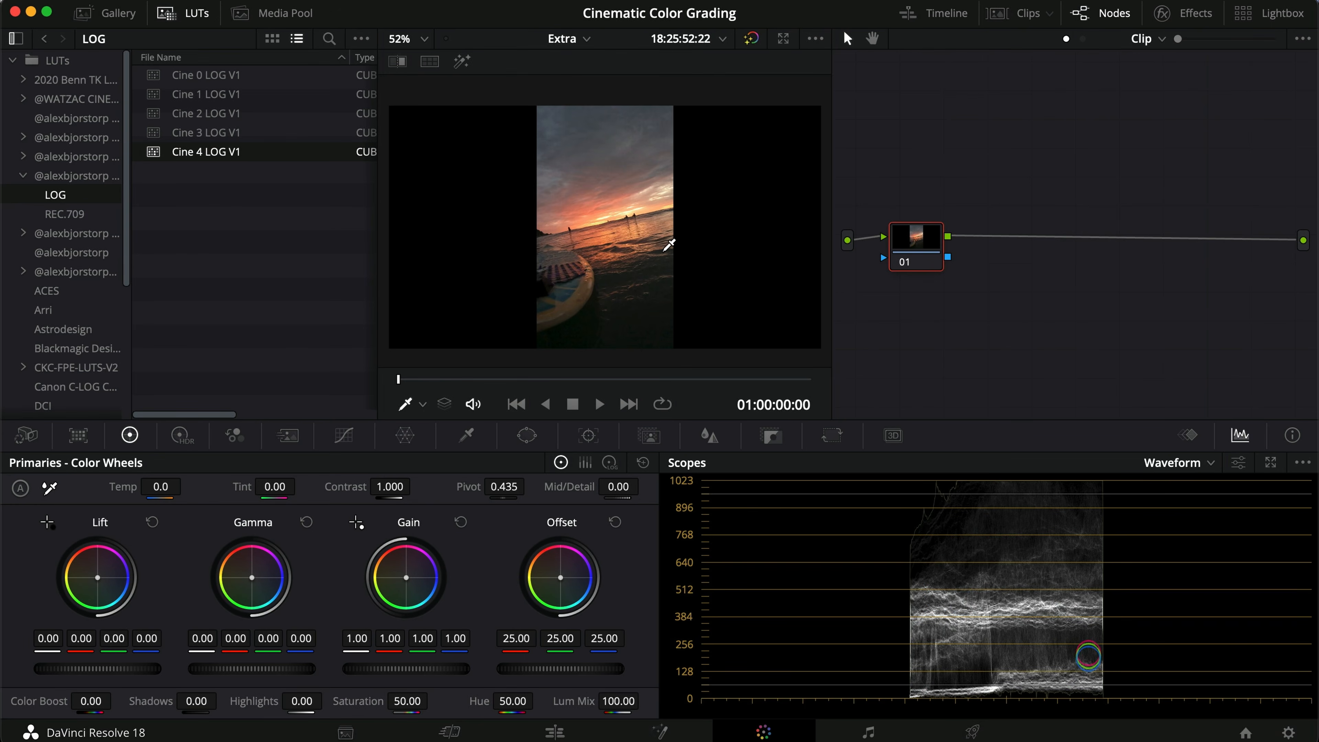
mouse_move(572, 378)
left_mouse_down()
mouse_move(546, 374)
mouse_move(559, 374)
left_mouse_up()
Step: Open the REC.709 LUT folder and try Cine 0 to Cine 4 V1 on the sunset clip's node 01, ending with Cine 1 V1
left_click(75, 213)
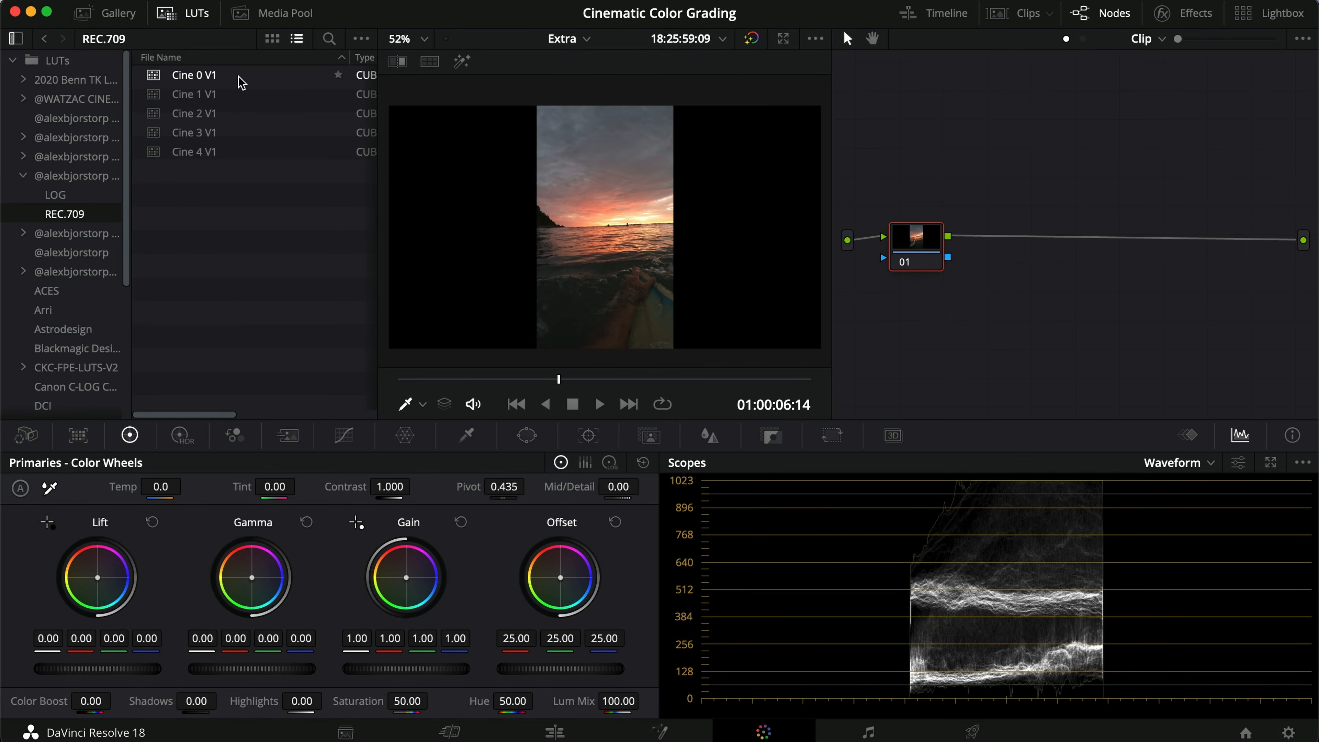
double_click(241, 94)
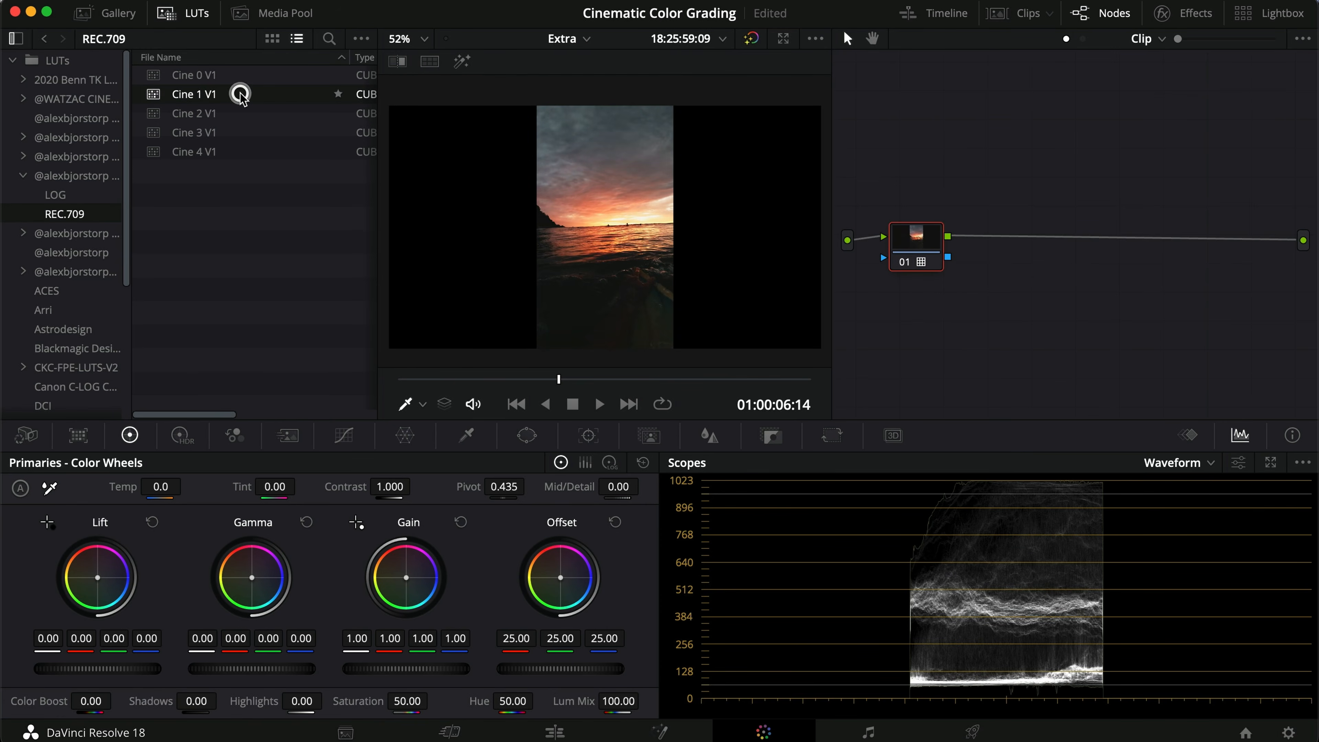
double_click(240, 110)
double_click(237, 94)
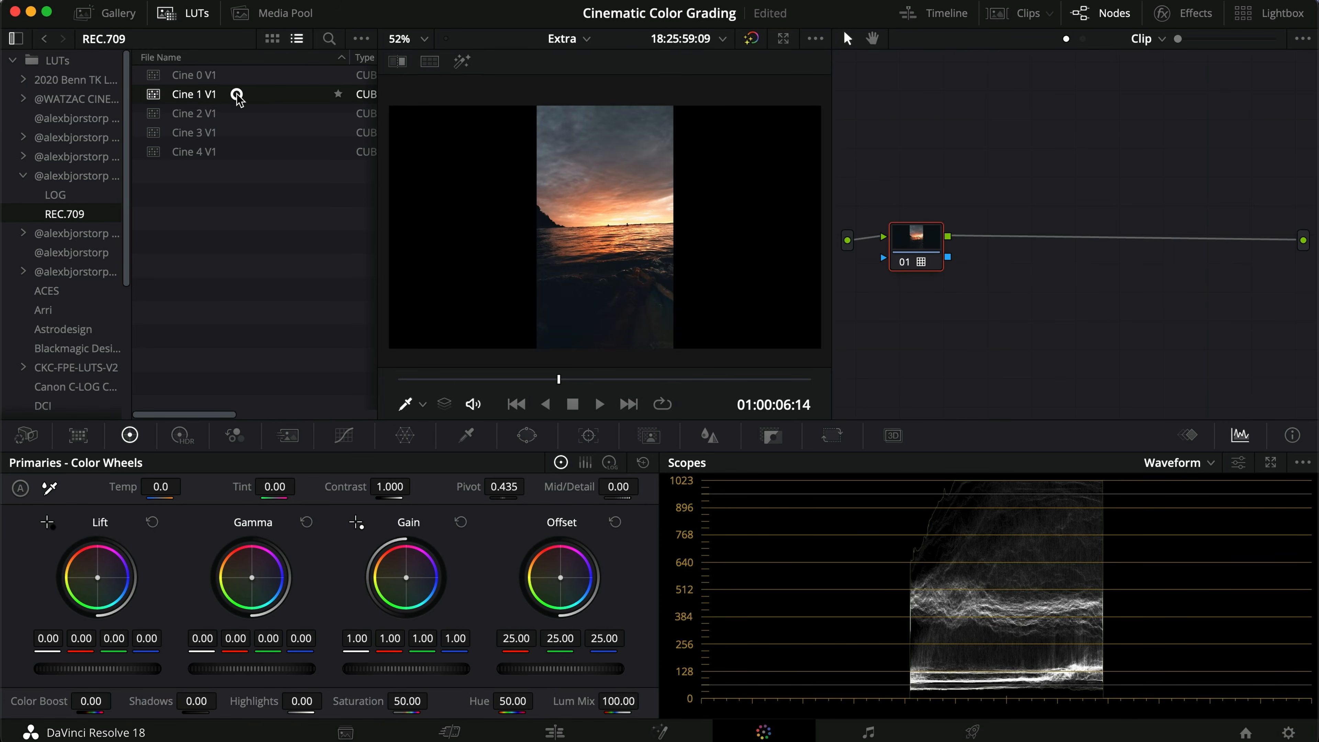
double_click(236, 133)
double_click(235, 113)
double_click(230, 151)
double_click(229, 133)
double_click(232, 115)
double_click(231, 95)
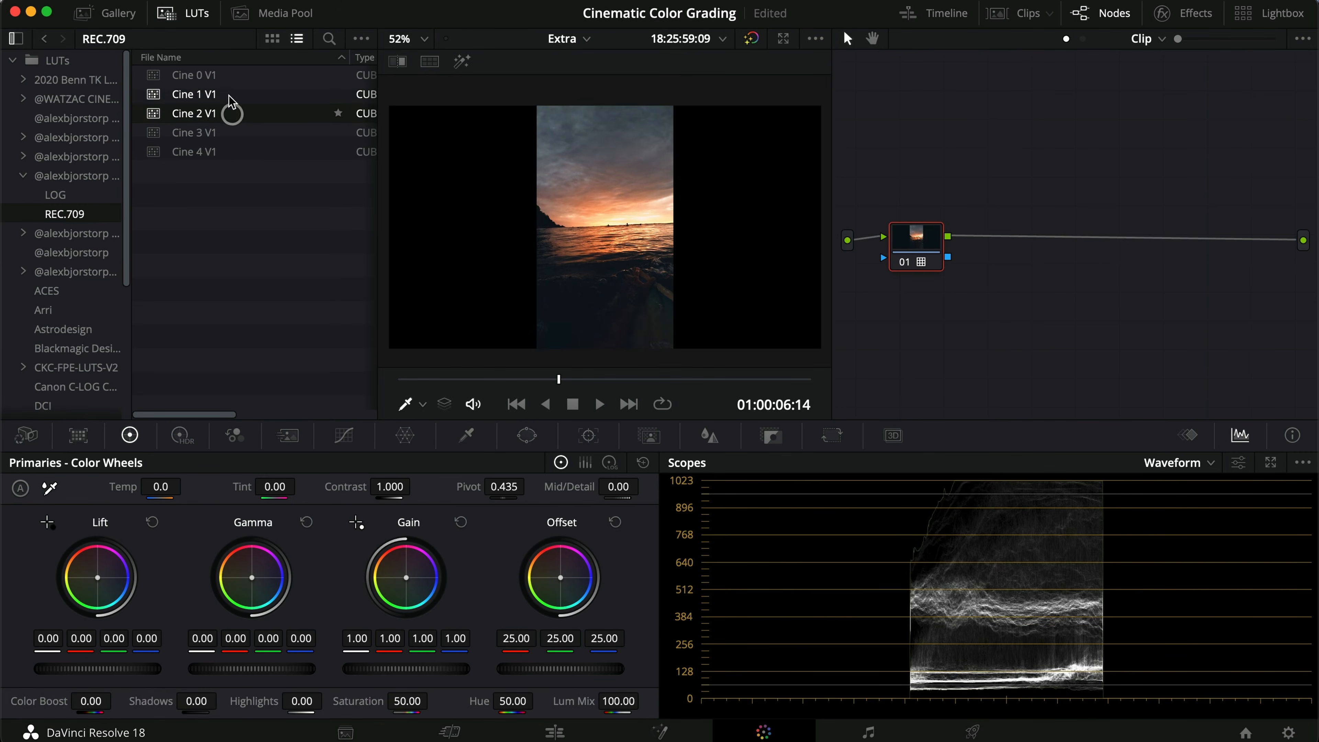
double_click(229, 77)
double_click(231, 94)
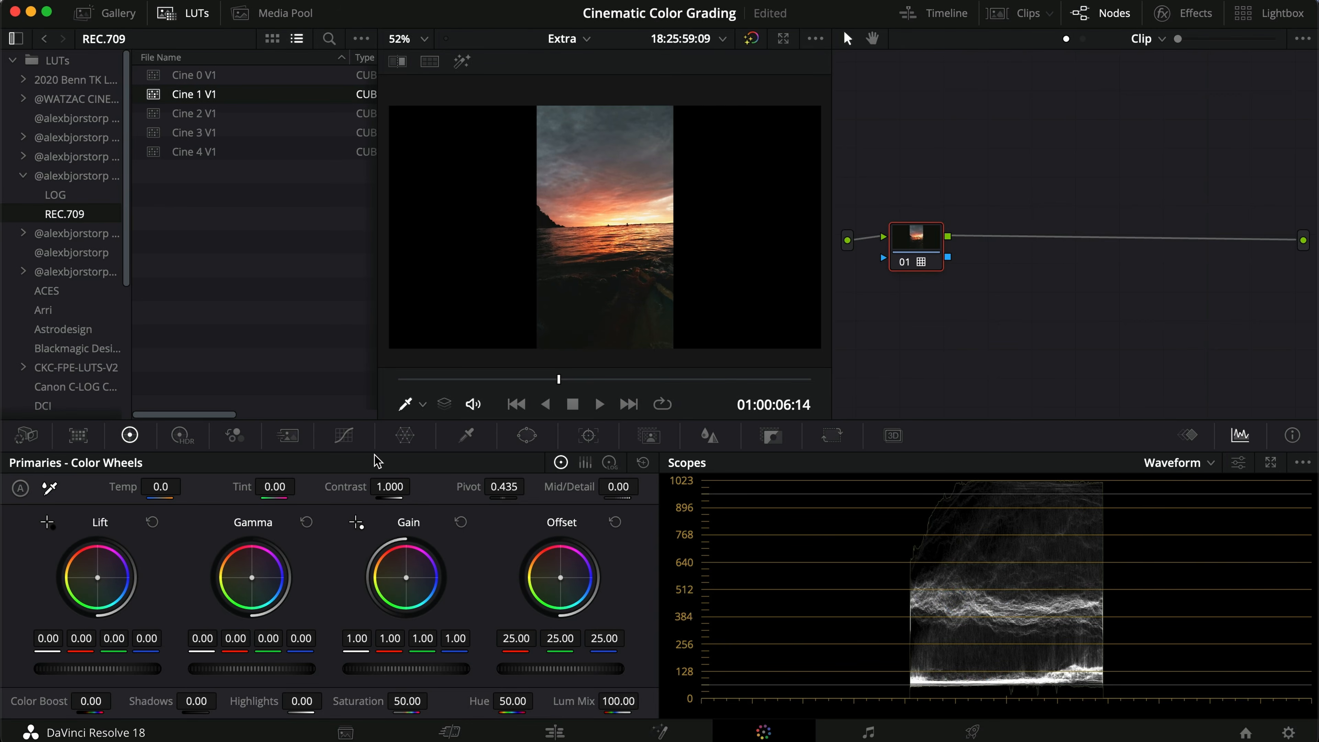
Step: Move to the misty mountain clip, add a serial node and apply Cine 0 V1 to it
left_click(628, 404)
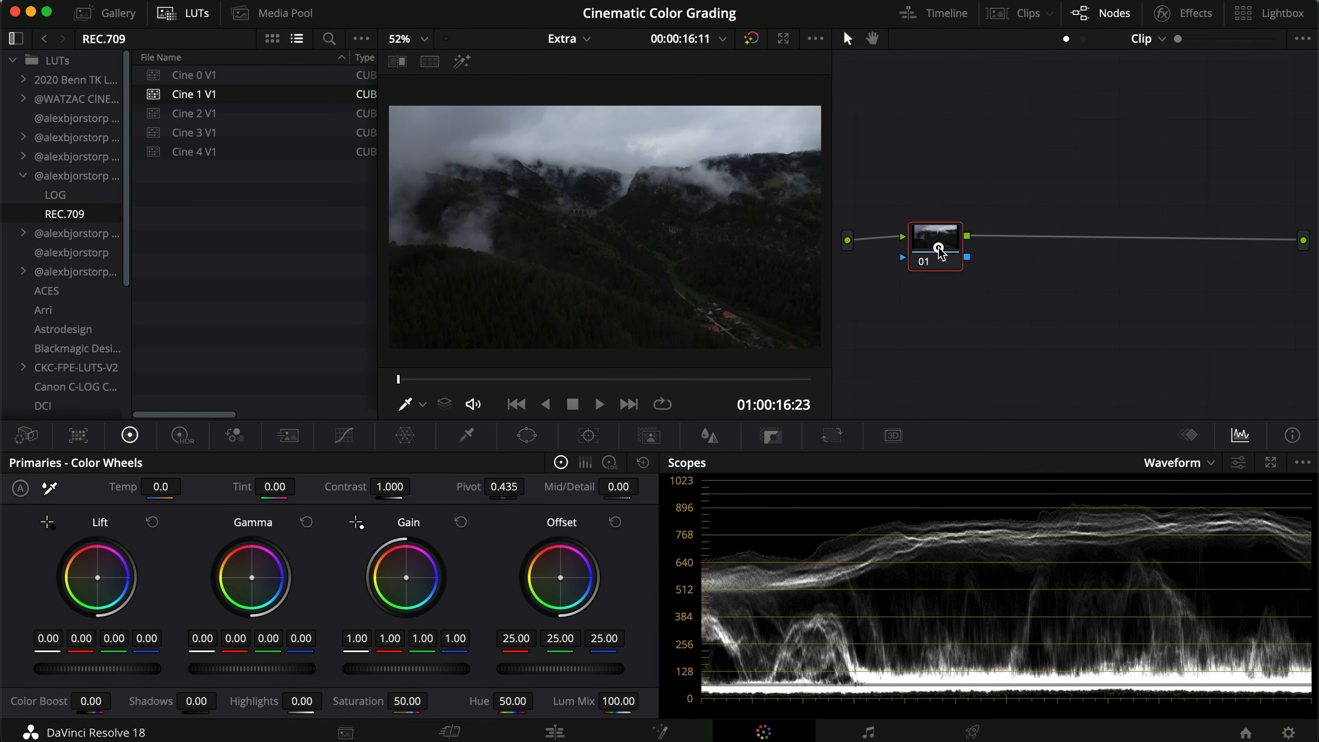
key("alt+s")
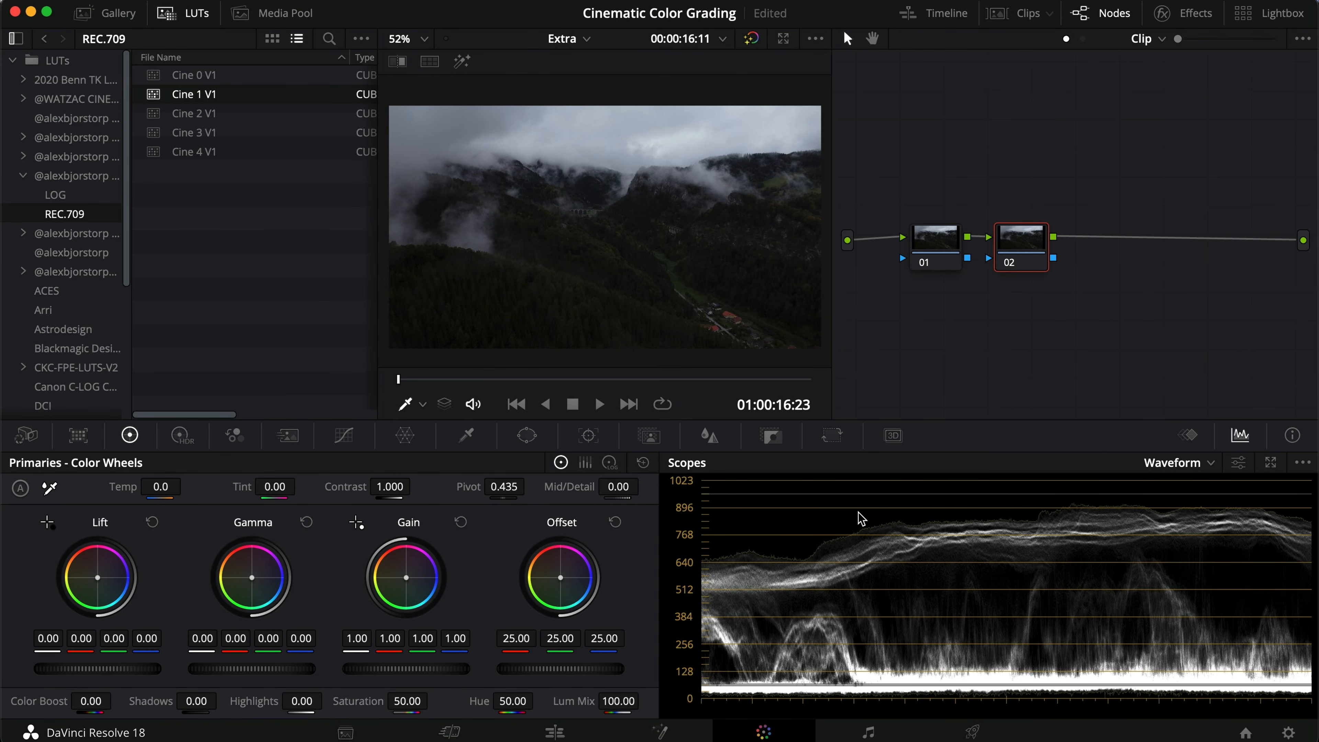
double_click(240, 78)
Step: Grade the mountain clip's node 01 with Gain 1.11, Offset 35.45 and a Gamma adjustment
left_click(946, 242)
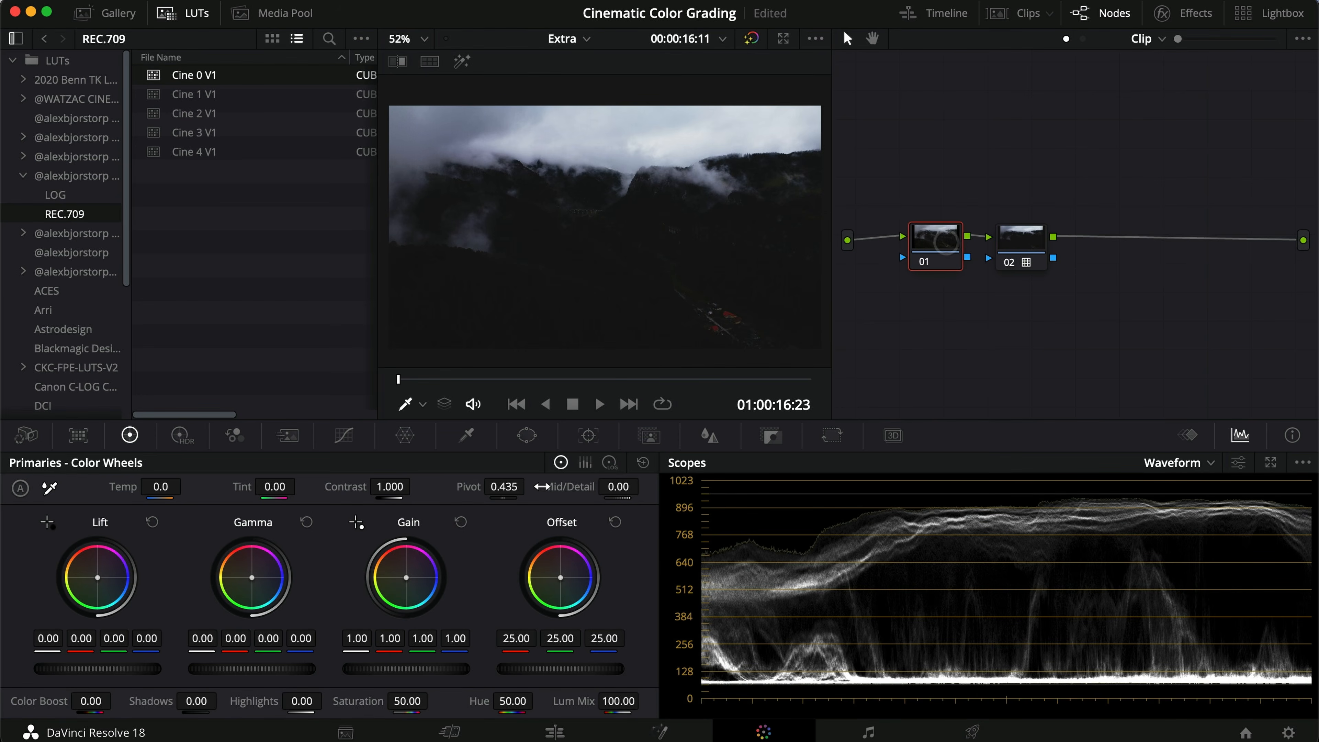
left_click_drag(380, 670, 431, 668)
left_click_drag(538, 667, 842, 618)
left_click_drag(239, 673, 468, 655)
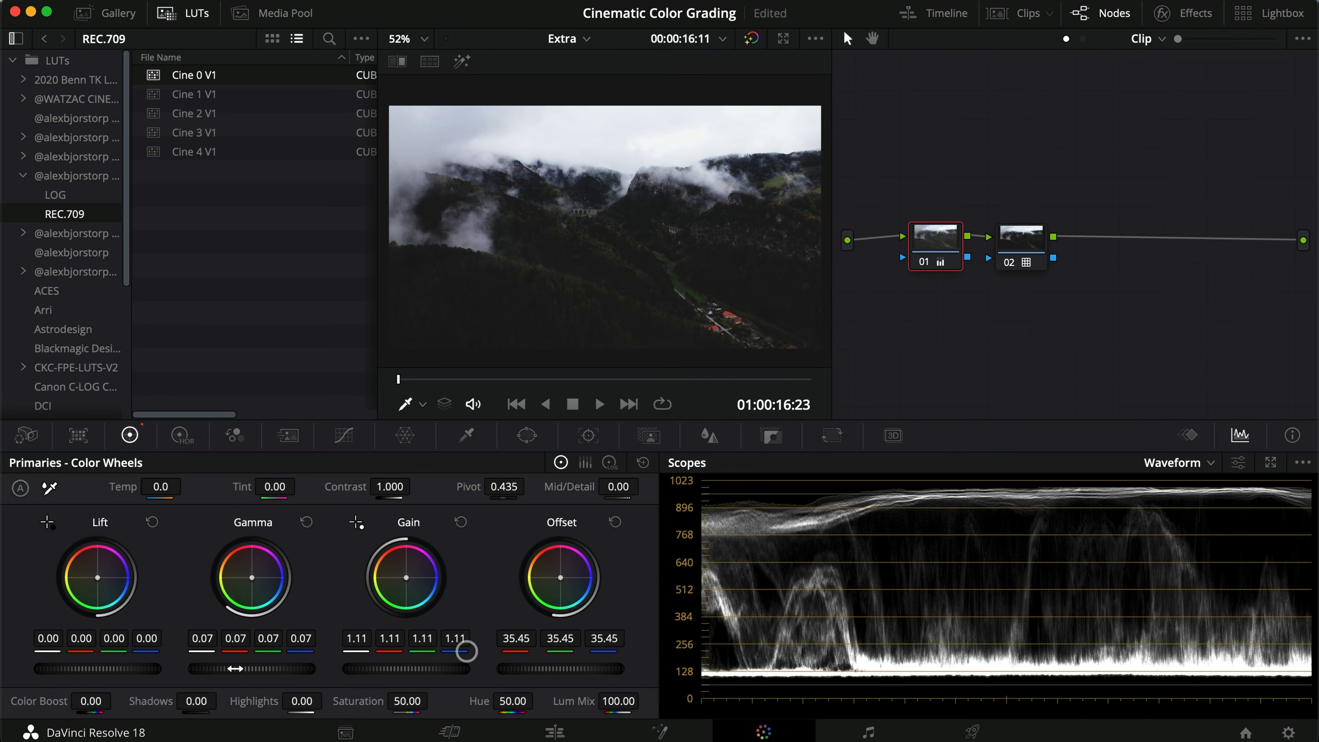
left_click_drag(232, 665, 202, 666)
Step: Try Cine 2, Cine 3 and Cine 4 V1 on the mountain clip's node 02, returning to Cine 0 V1
left_click(1022, 230)
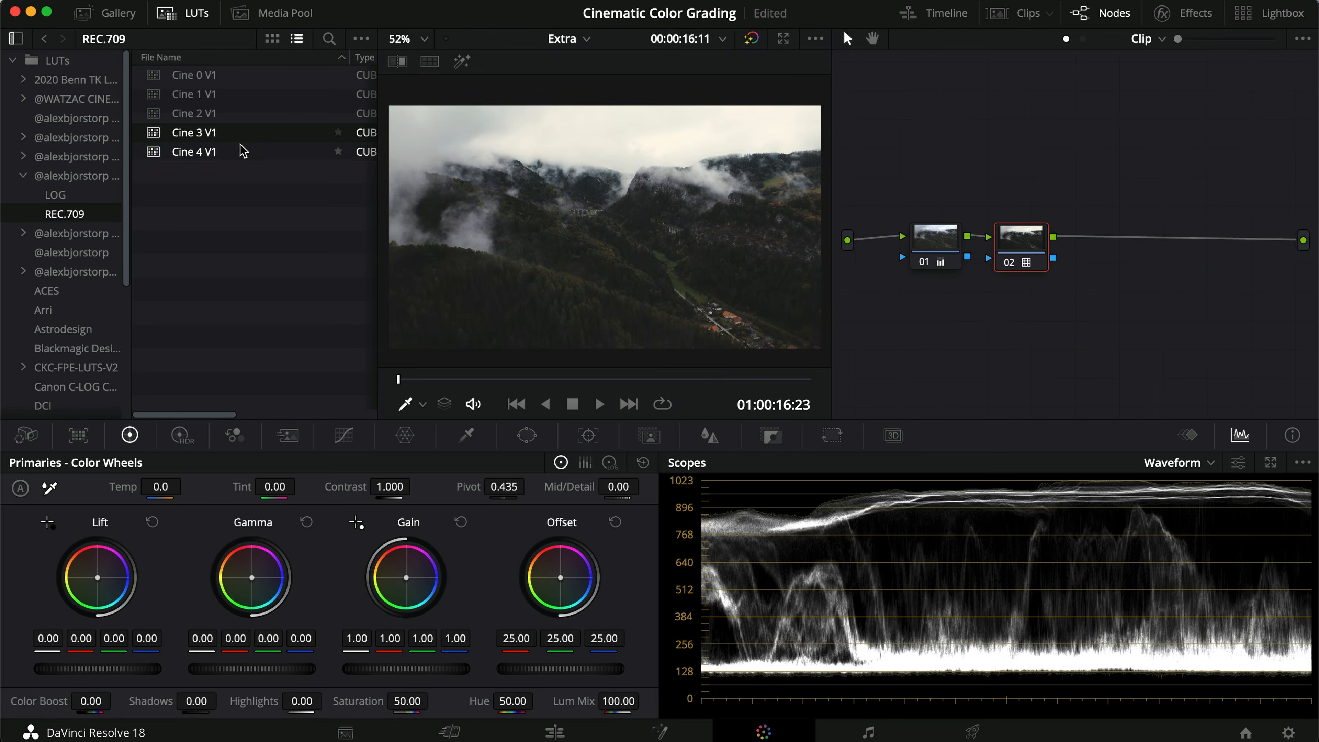
left_click(245, 113)
left_click(245, 130)
left_click(245, 146)
left_click(243, 81)
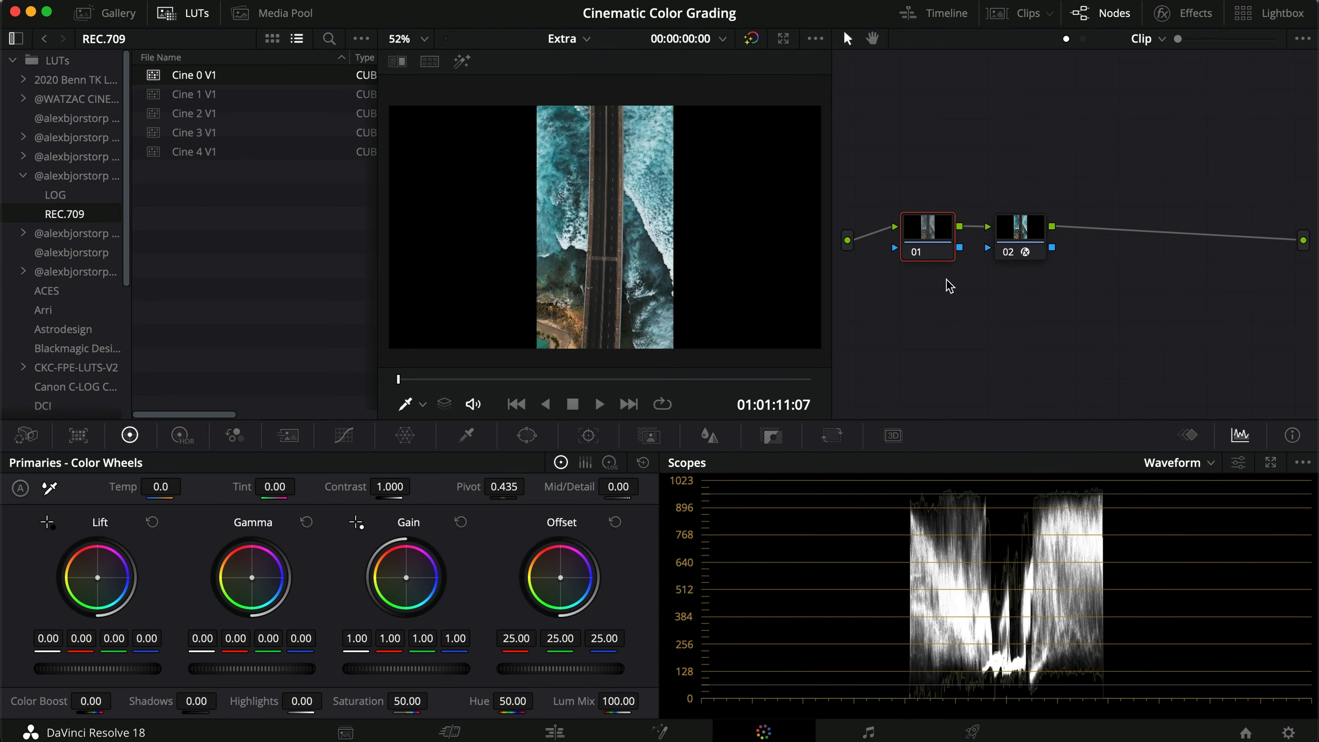
Step: Inspect the Color Space Transform settings on the bridge clip's node 02
left_click(1033, 242)
left_click(1186, 13)
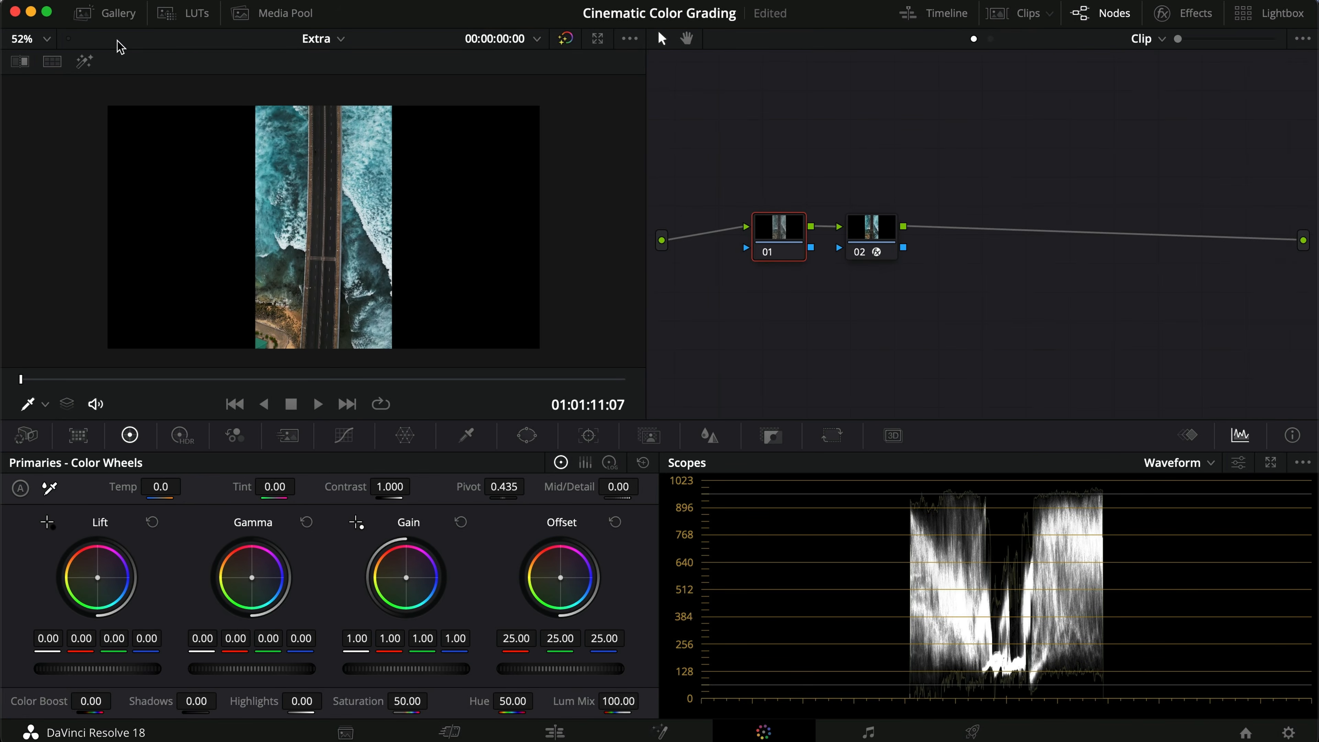
left_click(171, 13)
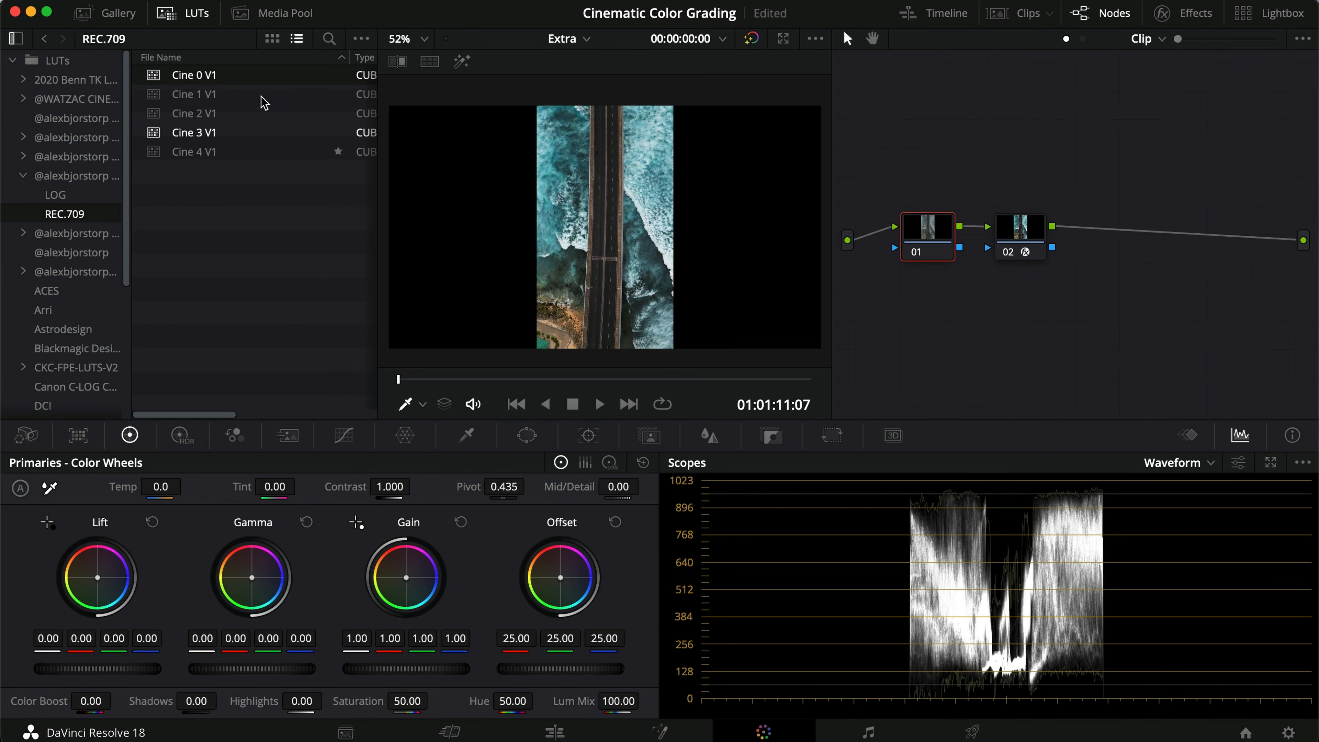
Step: Try Cine 0 to Cine 4 V1 REC.709 LUTs on the bridge clip's node 01
double_click(245, 77)
double_click(243, 95)
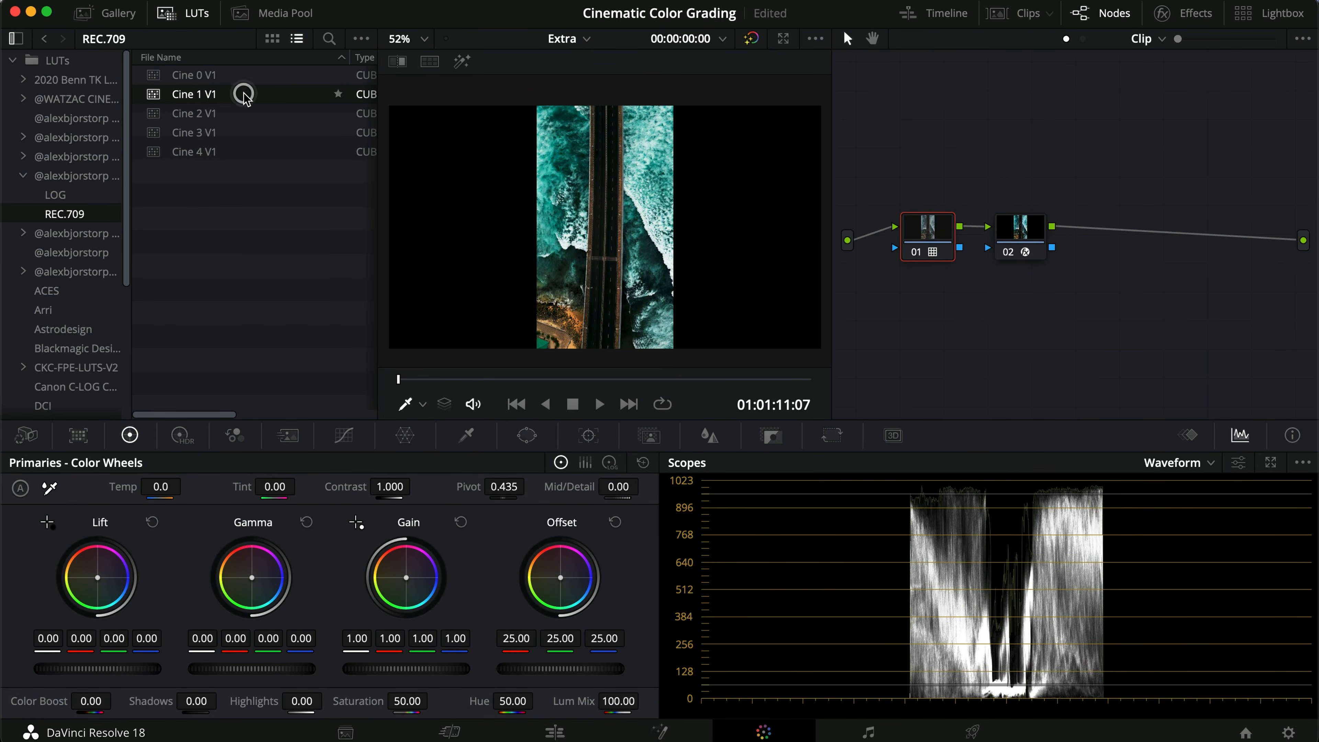
double_click(244, 113)
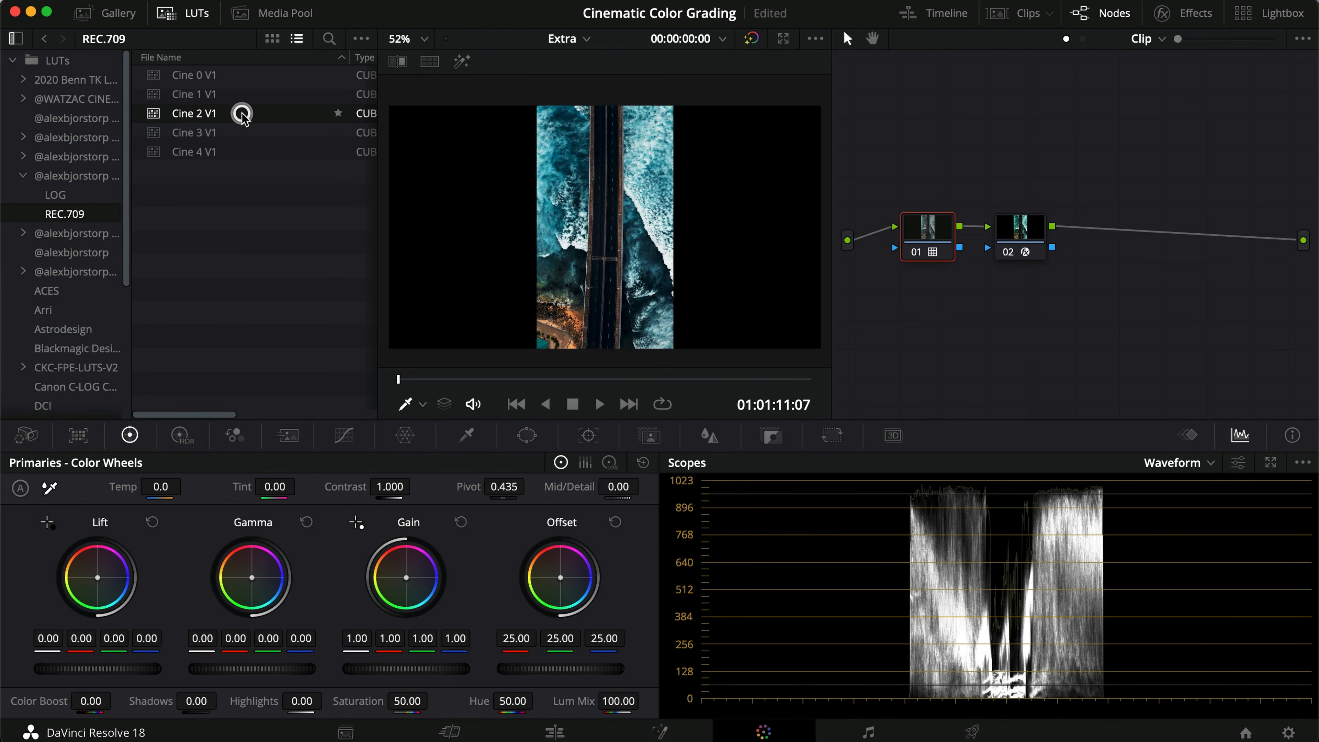
double_click(245, 133)
double_click(243, 151)
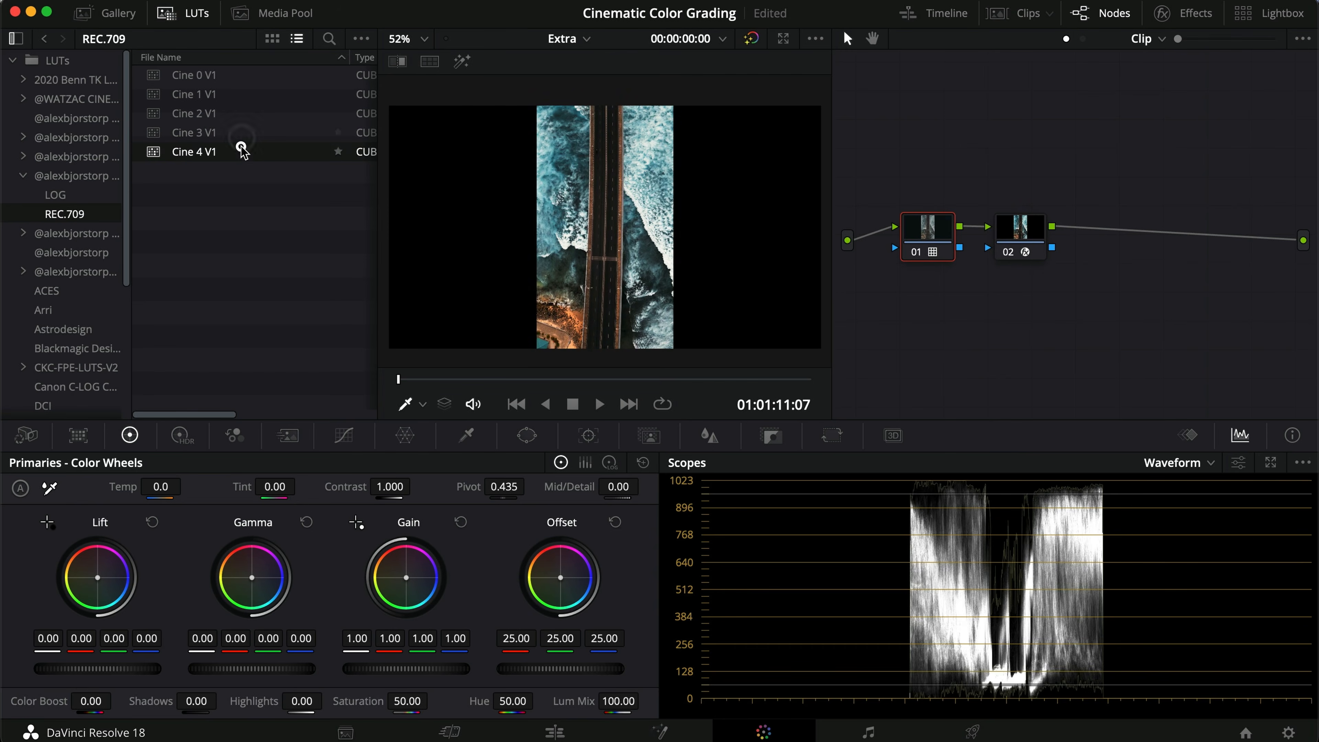
Step: Switch to the LOG folder and try Cine 0 to Cine 4 LOG V1 on the bridge clip's node 01, ending with Cine 0 LOG V1
left_click(95, 198)
double_click(269, 78)
double_click(267, 87)
double_click(267, 113)
double_click(266, 133)
double_click(269, 151)
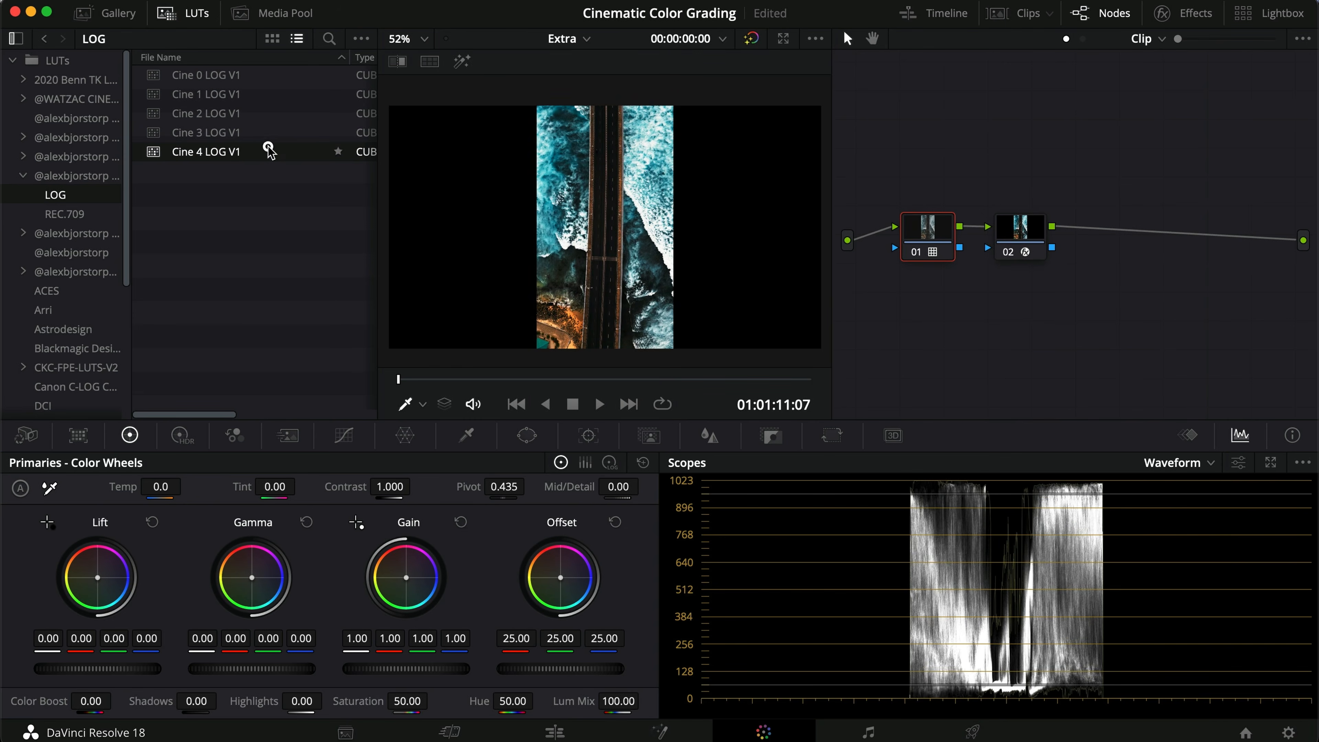
double_click(266, 134)
double_click(259, 114)
double_click(259, 92)
double_click(259, 75)
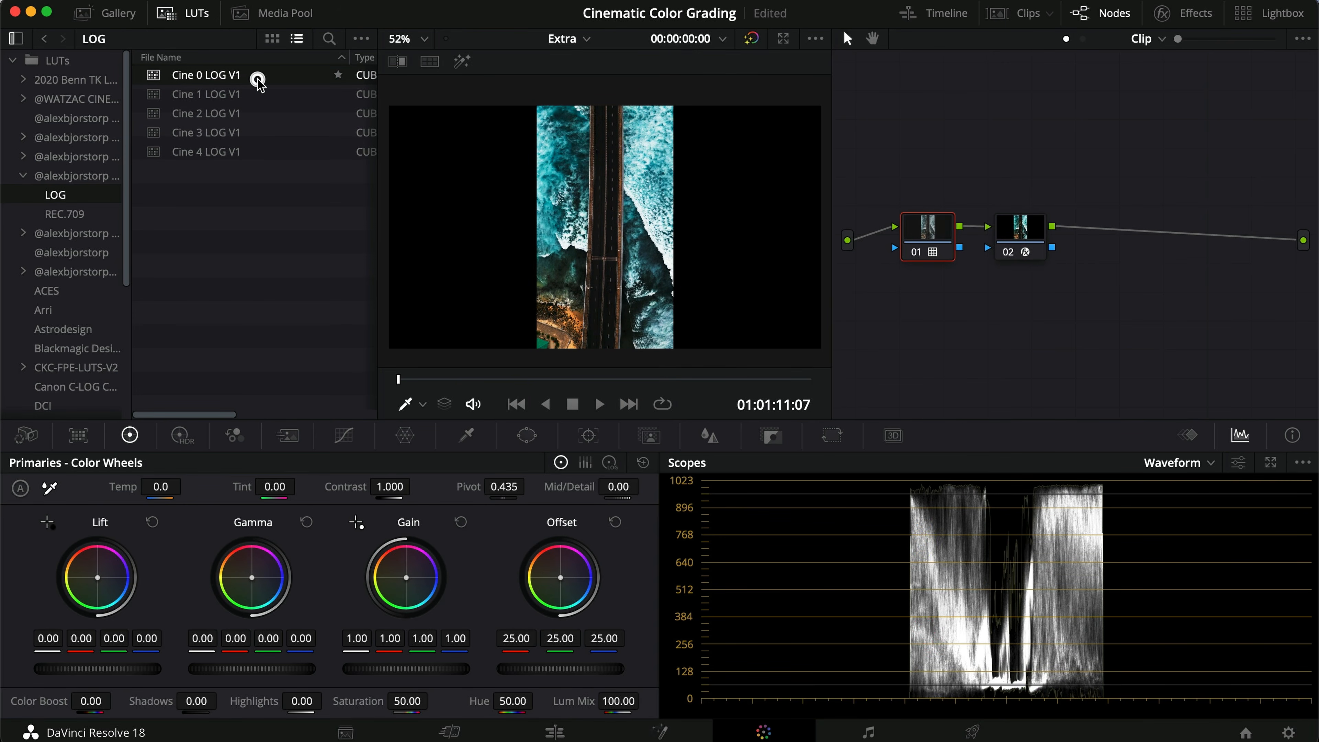
Step: Move to the sunlit countryside clip and try the LOG V1 LUTs on its node 01, ending with Cine 0 LOG V1
left_click(640, 403)
left_click_drag(552, 380, 599, 385)
left_click(1022, 237)
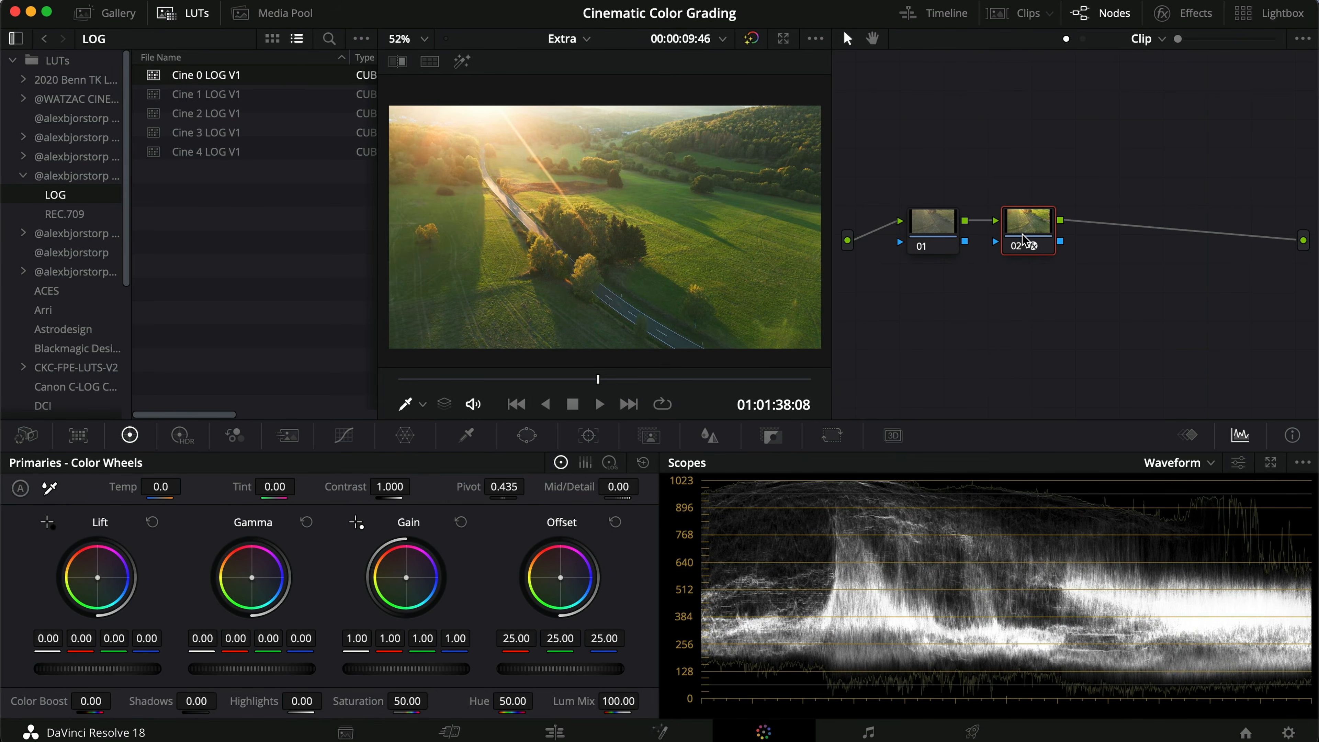
left_click(927, 222)
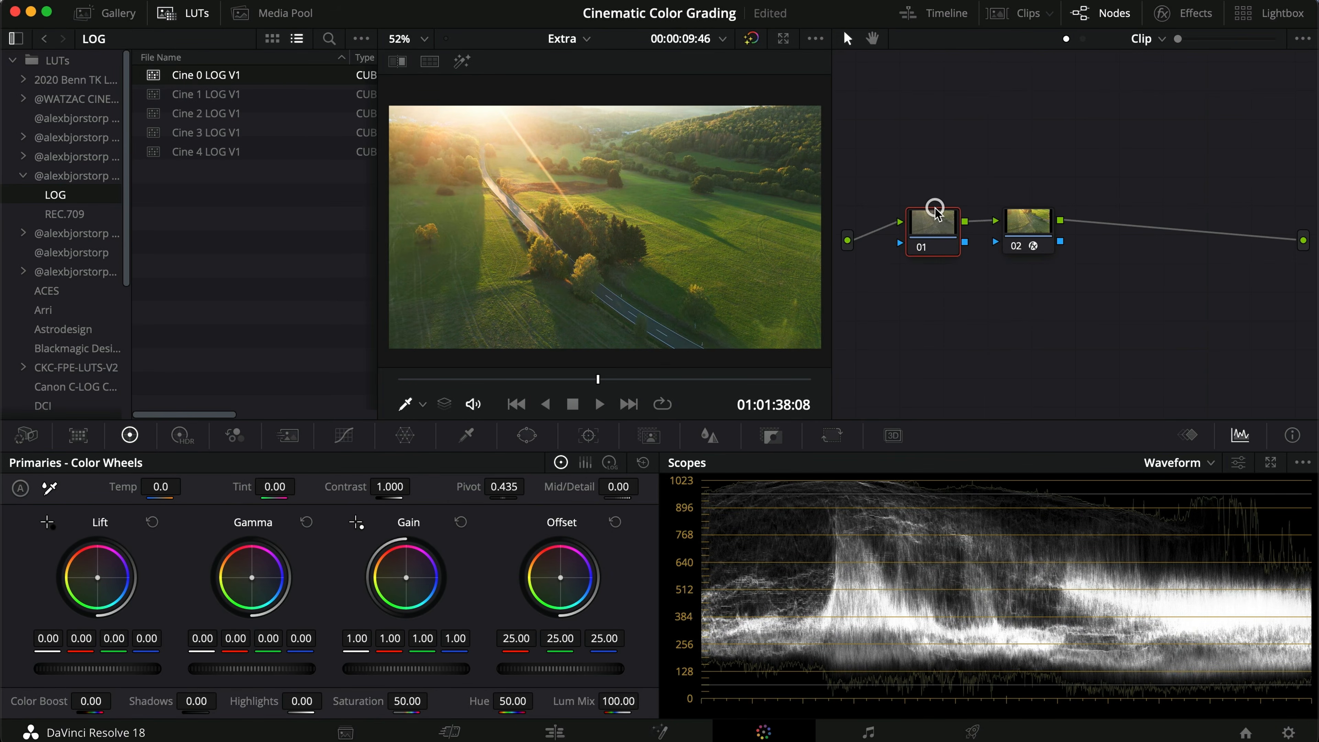
double_click(280, 76)
double_click(272, 91)
double_click(268, 113)
double_click(266, 131)
double_click(265, 148)
double_click(263, 76)
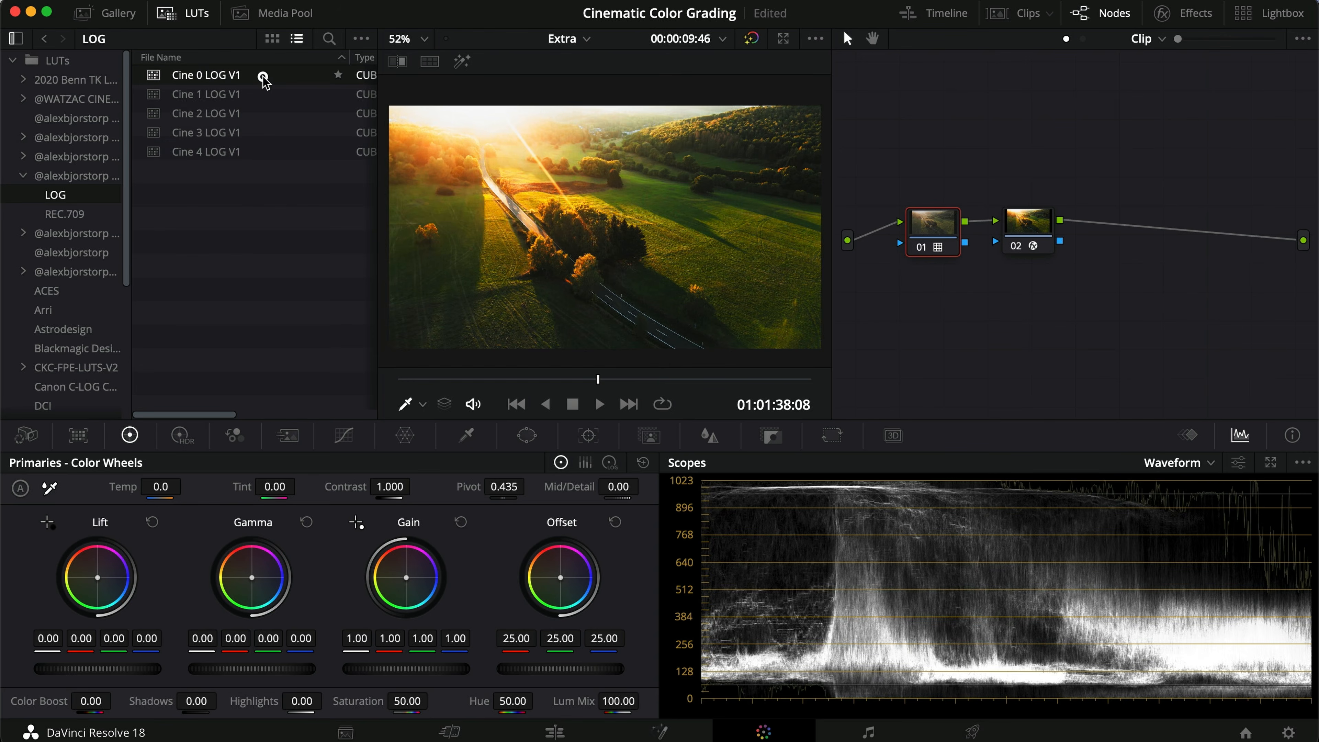
Step: Try Cine 1 to Cine 4 LOG V1 LUTs on the countryside clip's node 01, ending with Cine 4 LOG V1
double_click(262, 94)
double_click(262, 114)
double_click(262, 132)
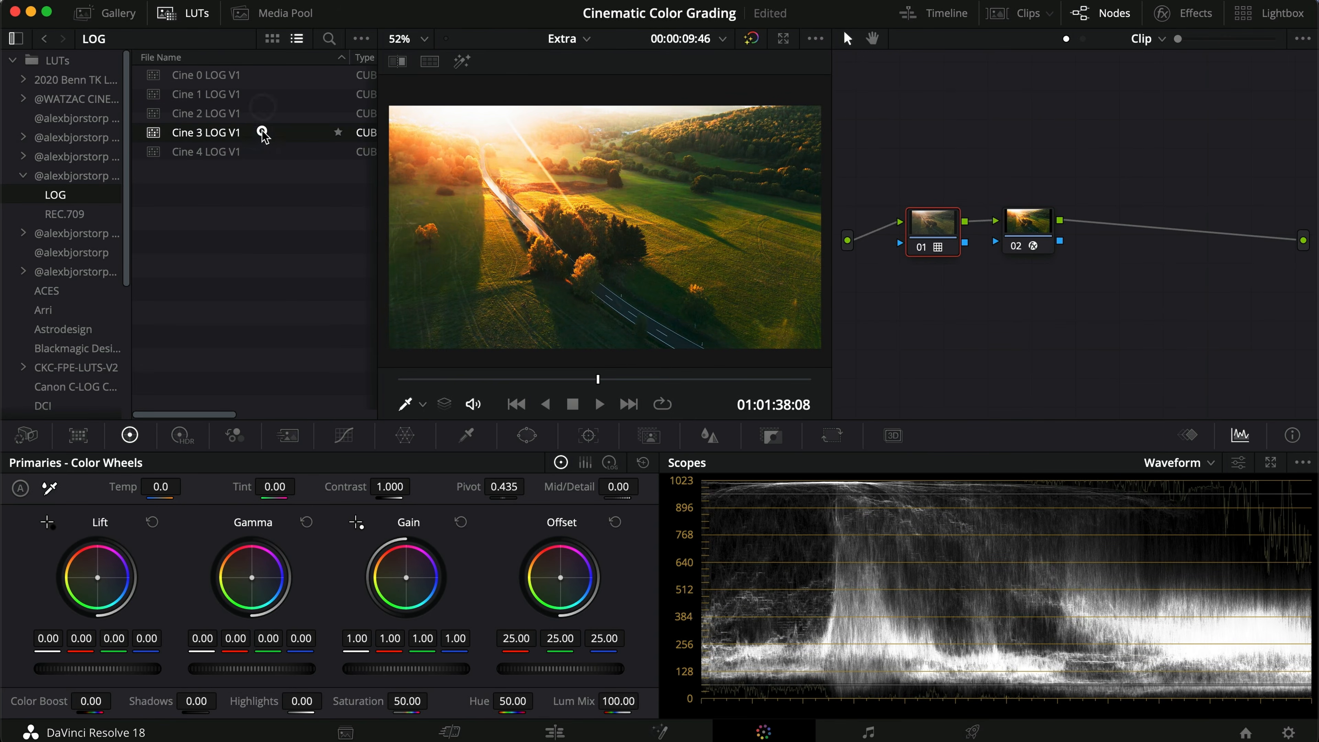
double_click(264, 152)
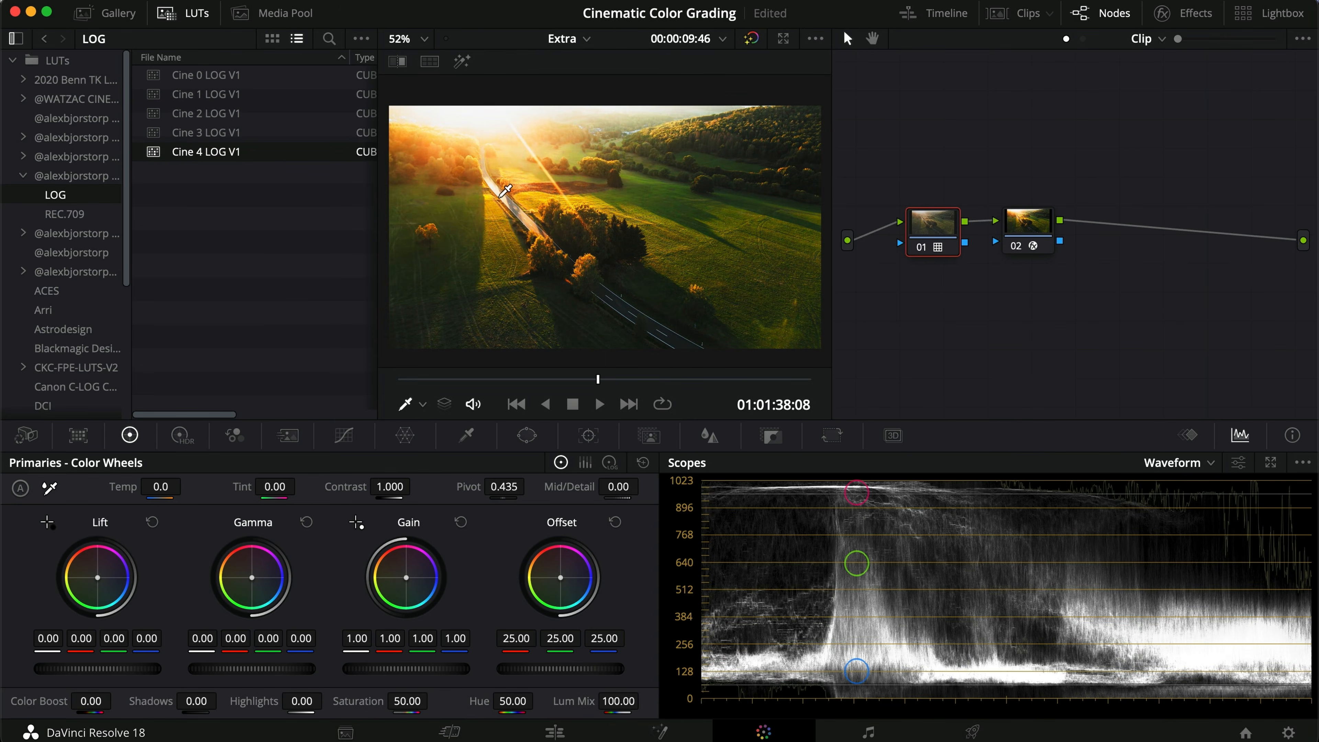
Step: Move to the forest stream clip and inspect the Color Space Transform settings on its node 02
left_click(627, 404)
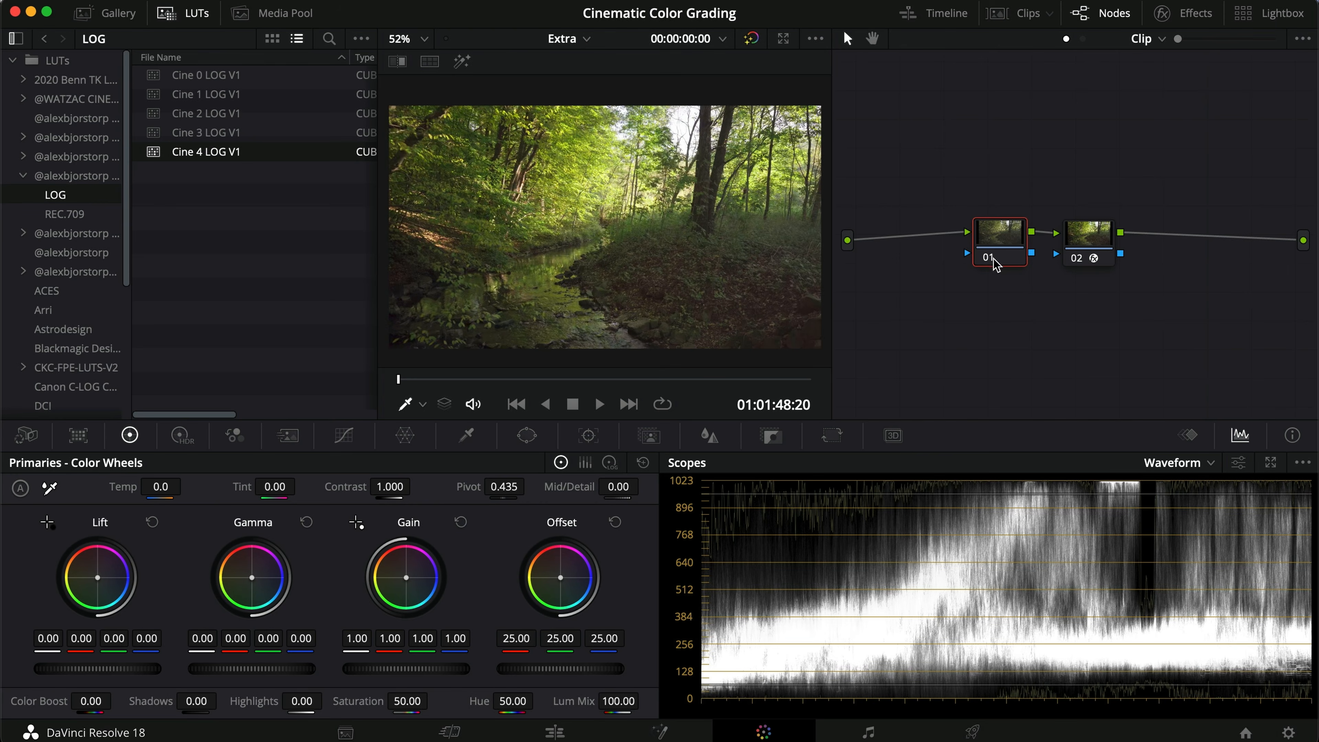
left_click_drag(998, 244, 991, 251)
left_click(1103, 243)
left_click(1186, 14)
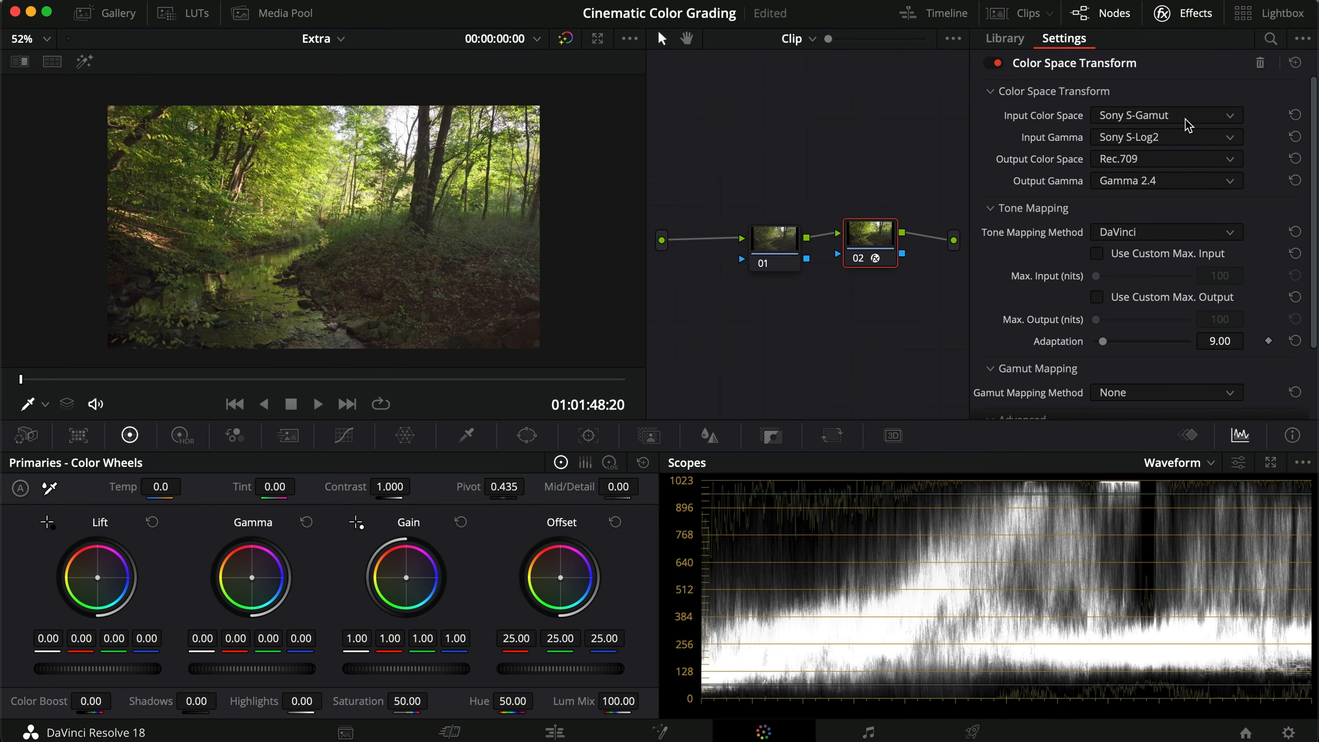
left_click(1186, 14)
left_click(183, 13)
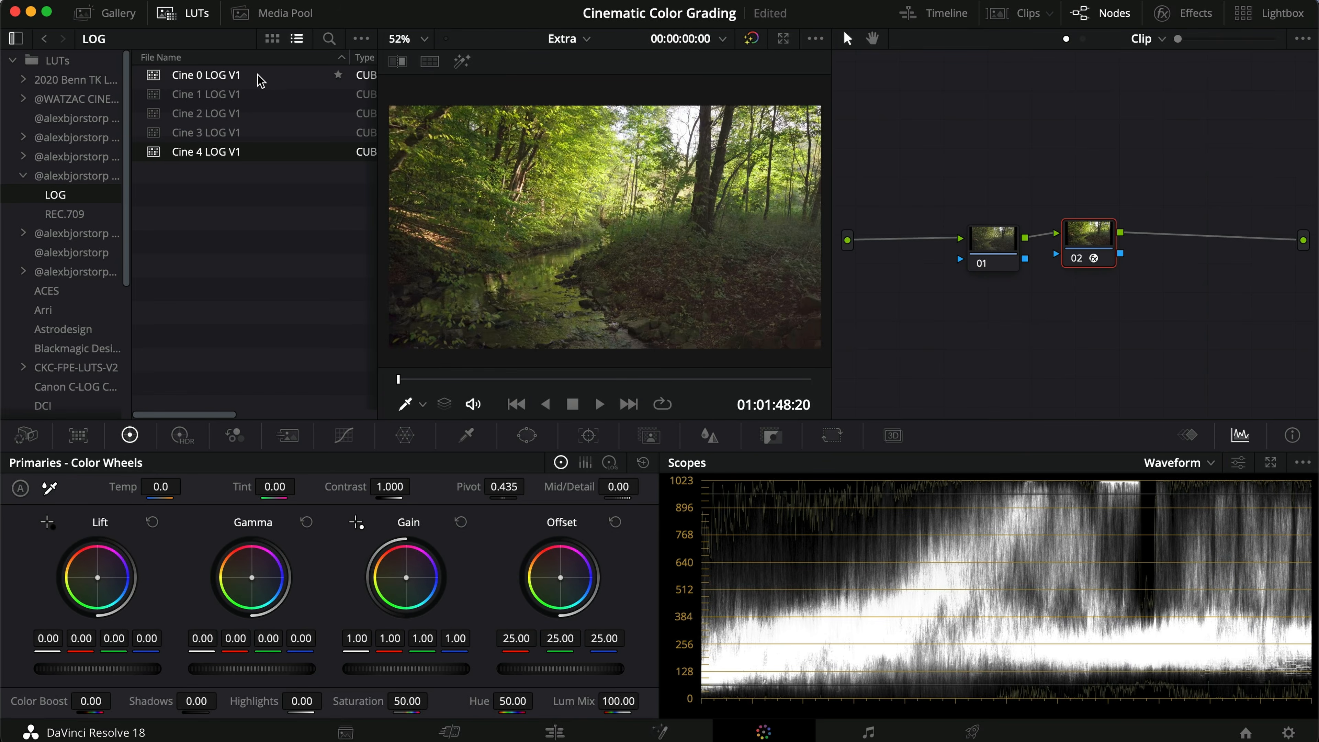
Step: Select the forest clip's node 01 and try Cine 1 to Cine 4 LOG V1 LUTs, ending with Cine 4 LOG V1
left_click(979, 245)
left_click(259, 94)
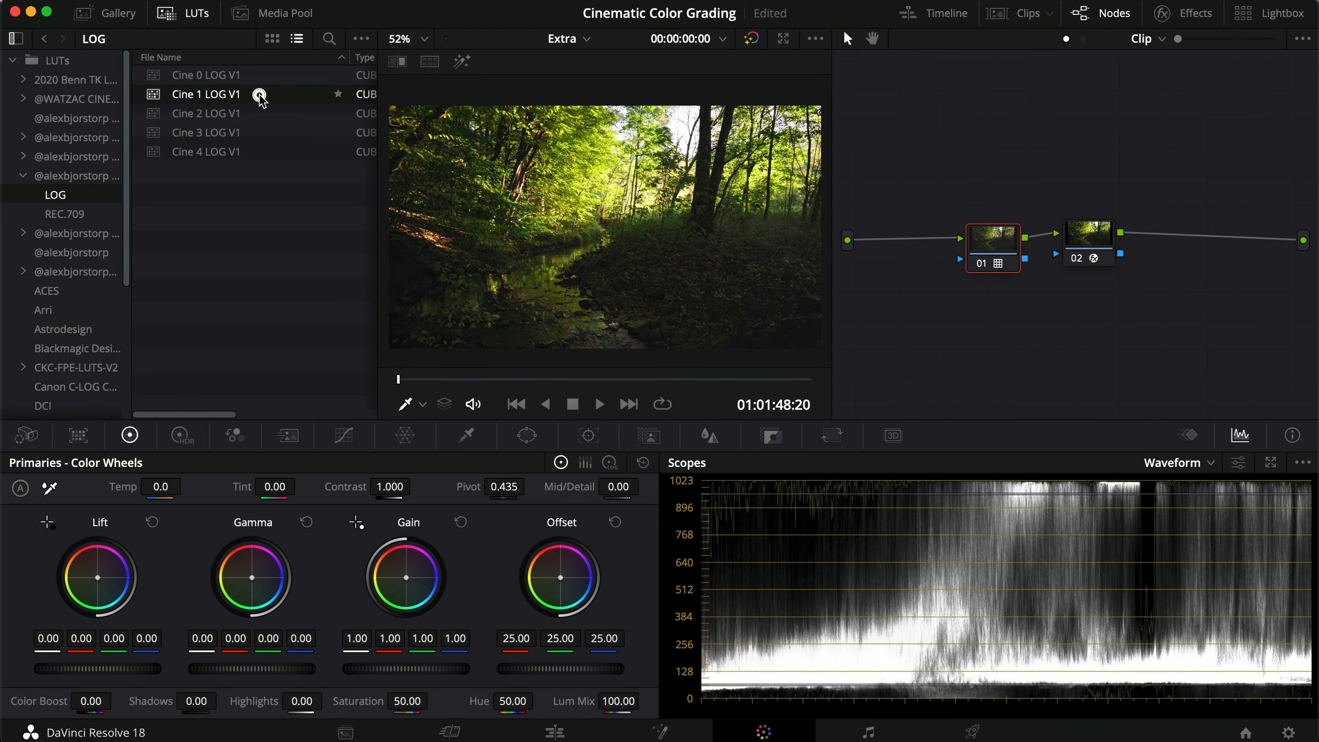
left_click(259, 113)
left_click(259, 133)
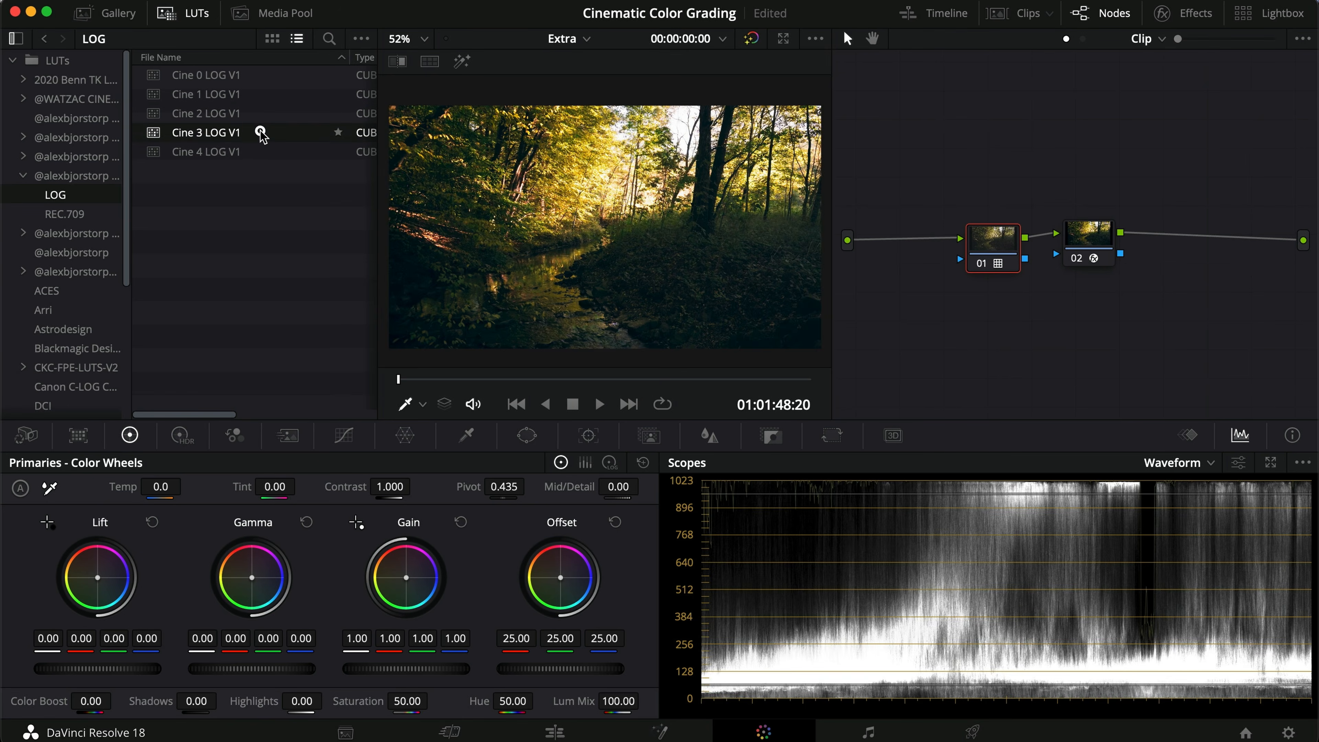
left_click(259, 151)
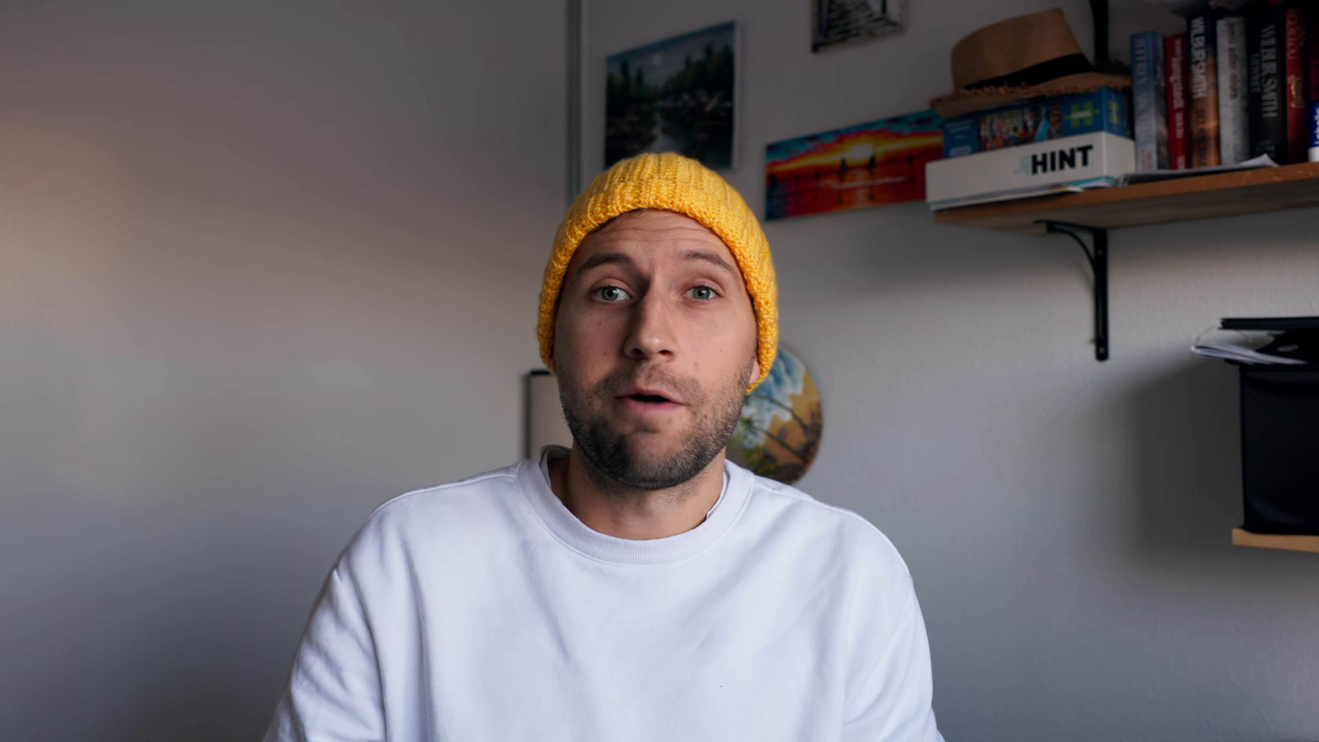